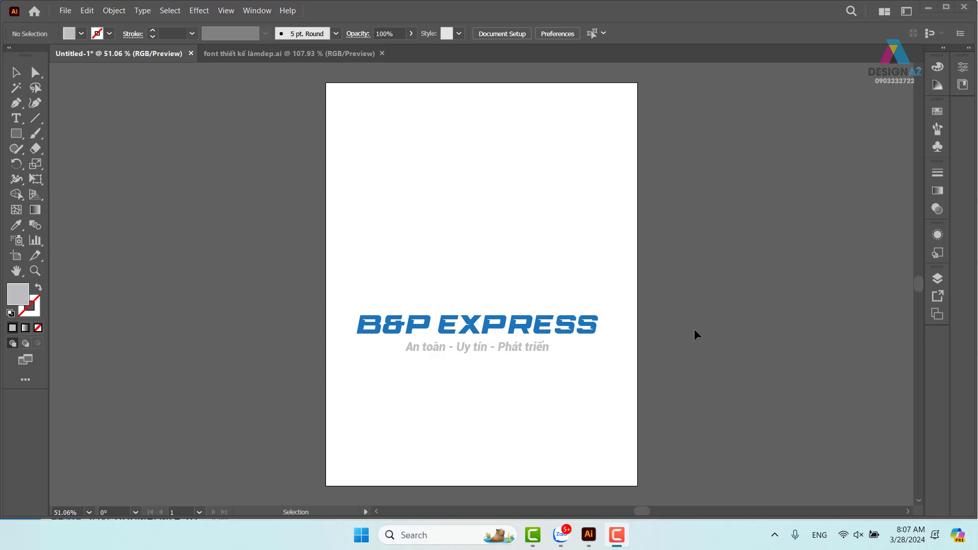
# Step: Switch to Zalo, open the shared screenshot of the orange-red B&P Express airplane logo and copy the image
pyautogui.click(560, 535)
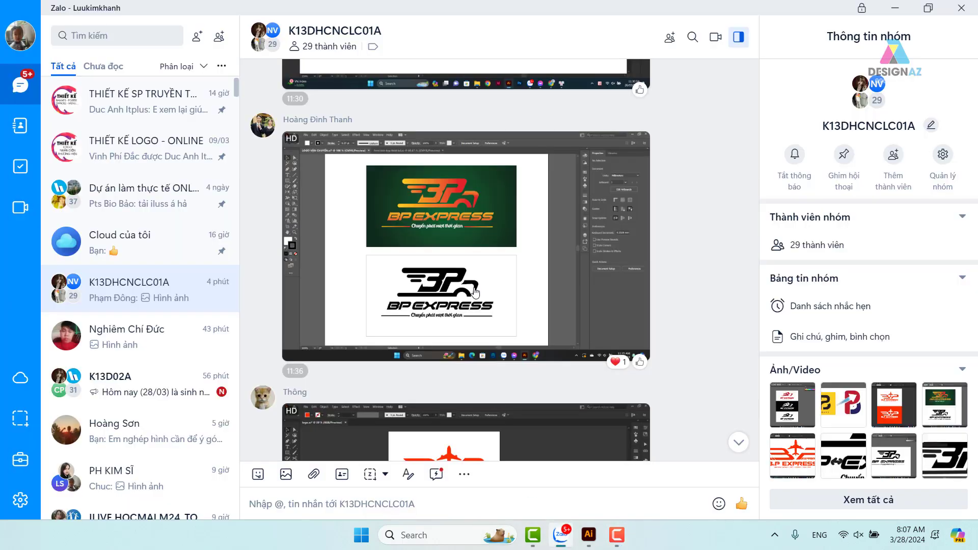
pyautogui.scroll(-5, 474, 291)
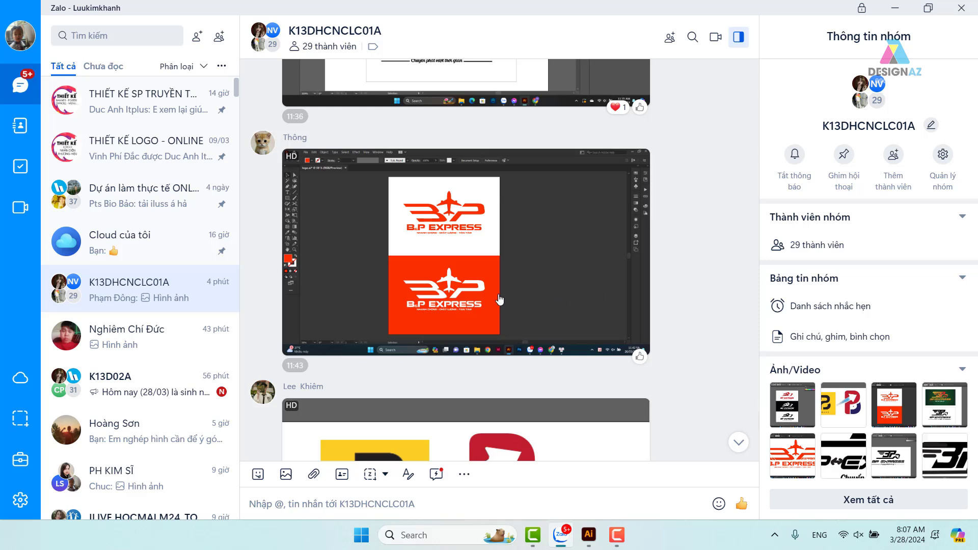
pyautogui.click(471, 276)
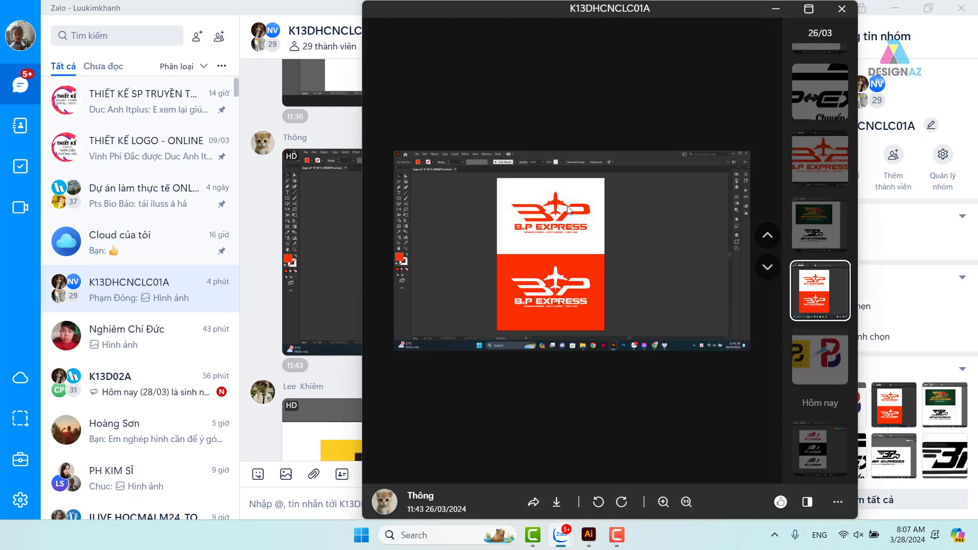
pyautogui.scroll(3, 573, 243)
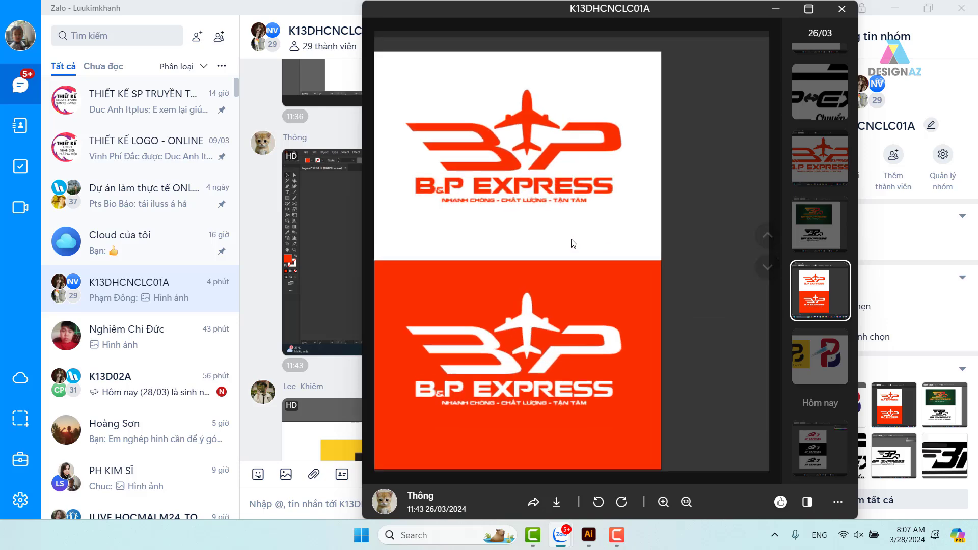
pyautogui.rightClick(579, 136)
pyautogui.click(597, 151)
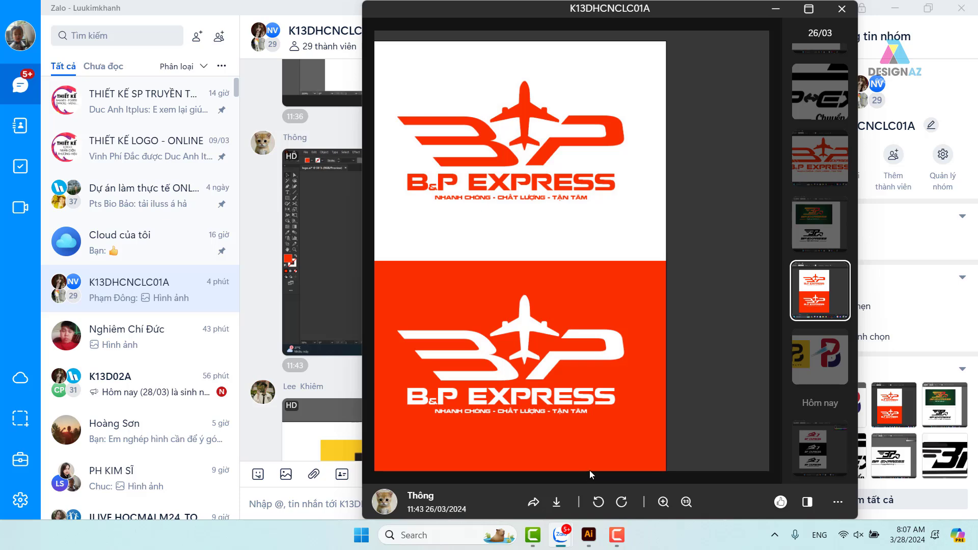
# Step: Switch to Illustrator, paste the copied screenshot into Untitled-1 and reposition it so the white-background logo is accessible
pyautogui.click(588, 536)
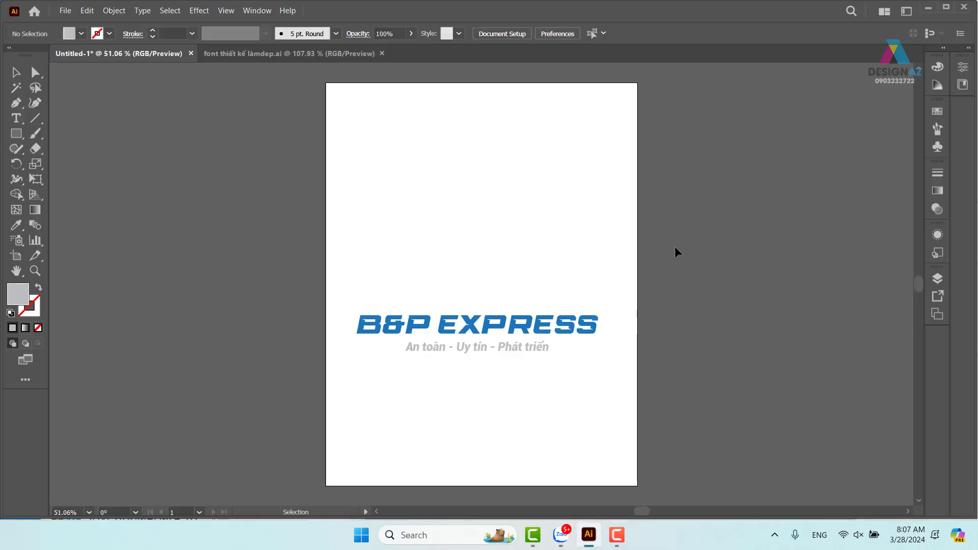
pyautogui.hotkey('ctrl', 'v')
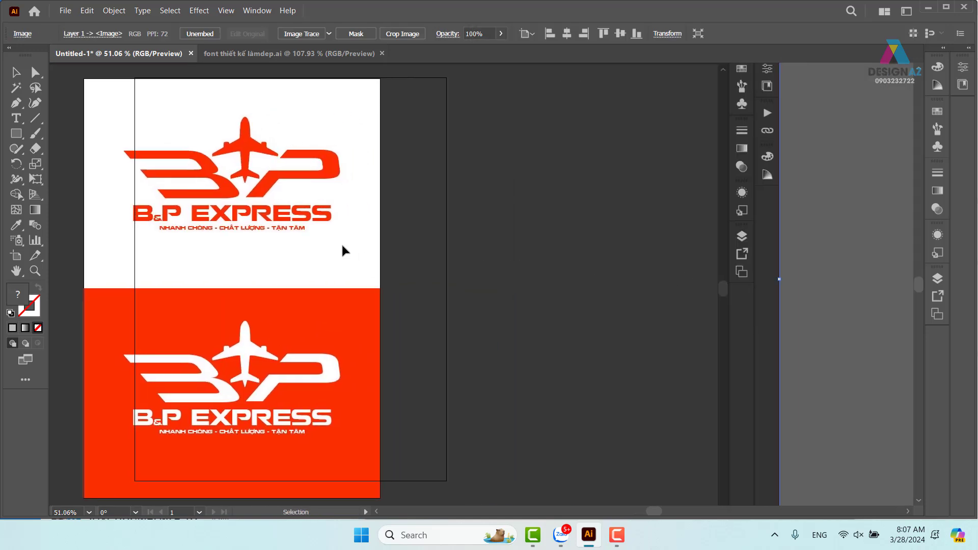
pyautogui.moveTo(341, 242); pyautogui.dragTo(622, 321)
# Step: Clip the pasted screenshot to a rectangle around the white-background logo and move the clipped image beside the artboard
pyautogui.press('m')
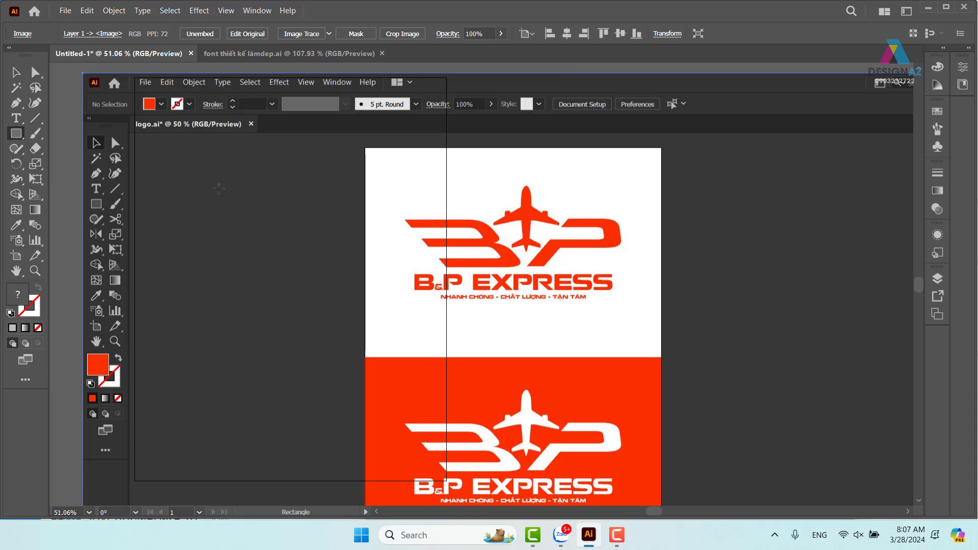
pyautogui.moveTo(368, 149); pyautogui.dragTo(658, 354)
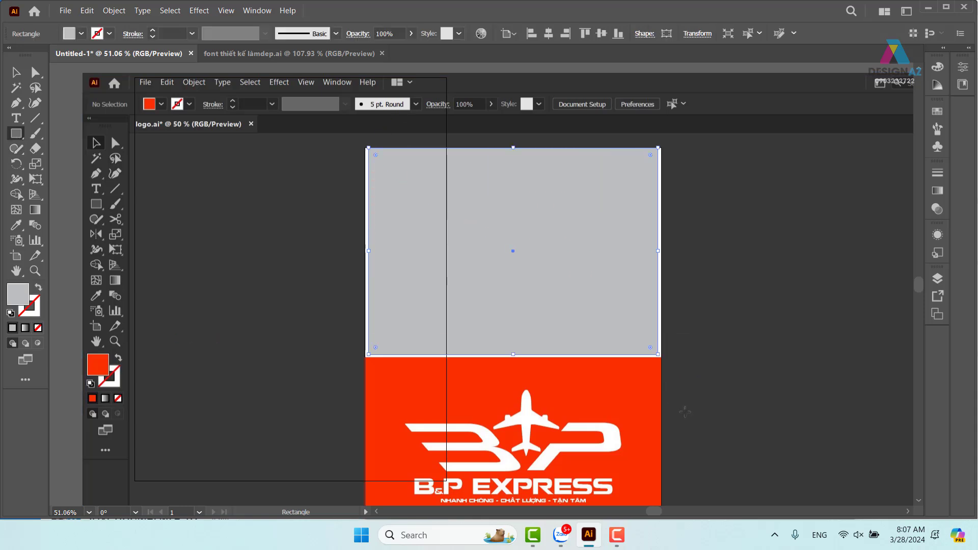
pyautogui.press('v')
pyautogui.keyDown('shift'); pyautogui.click(286, 241); pyautogui.keyUp('shift')
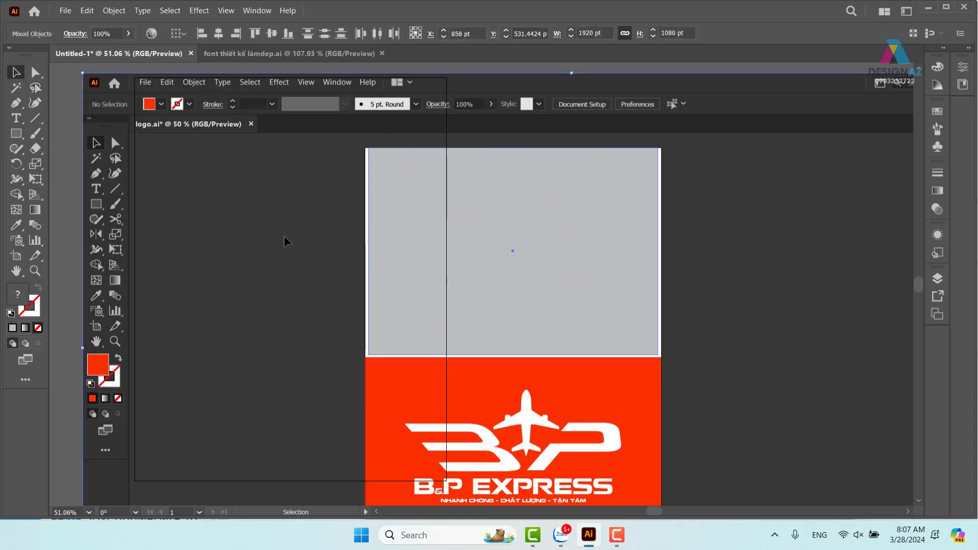
pyautogui.hotkey('ctrl', '7')
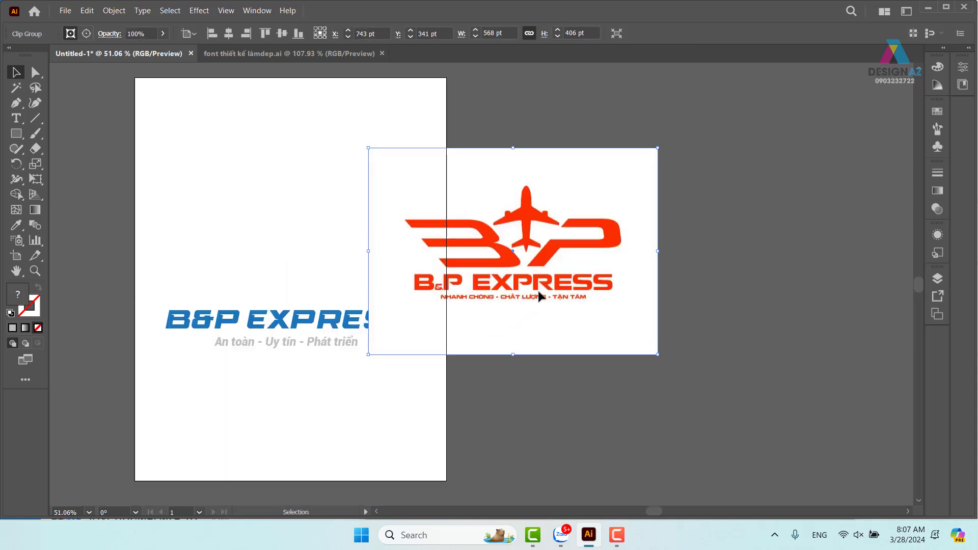
pyautogui.moveTo(541, 297); pyautogui.dragTo(568, 299)
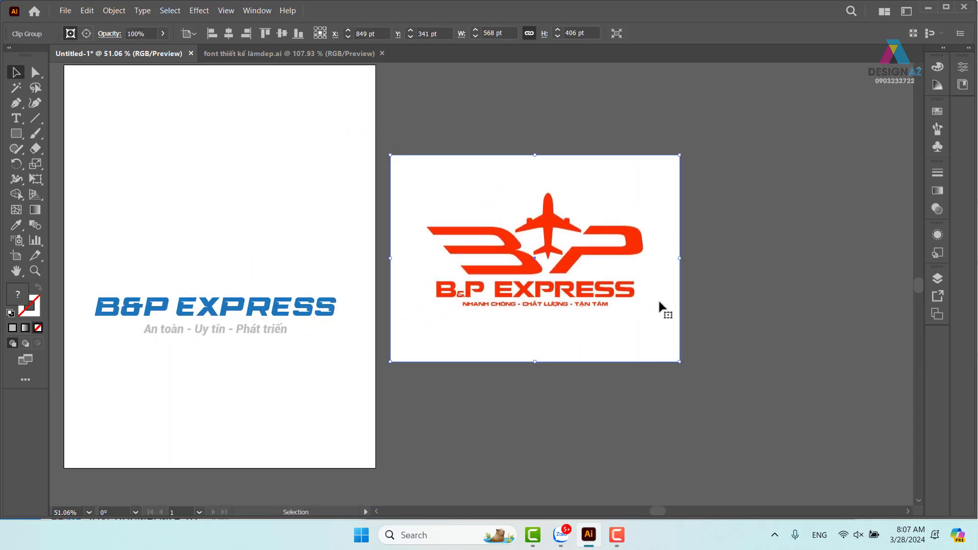
# Step: Set the clipped logo's blending mode to Multiply and flatten its transparency at Medium Resolution with Preserve Alpha Transparency enabled
pyautogui.click(937, 210)
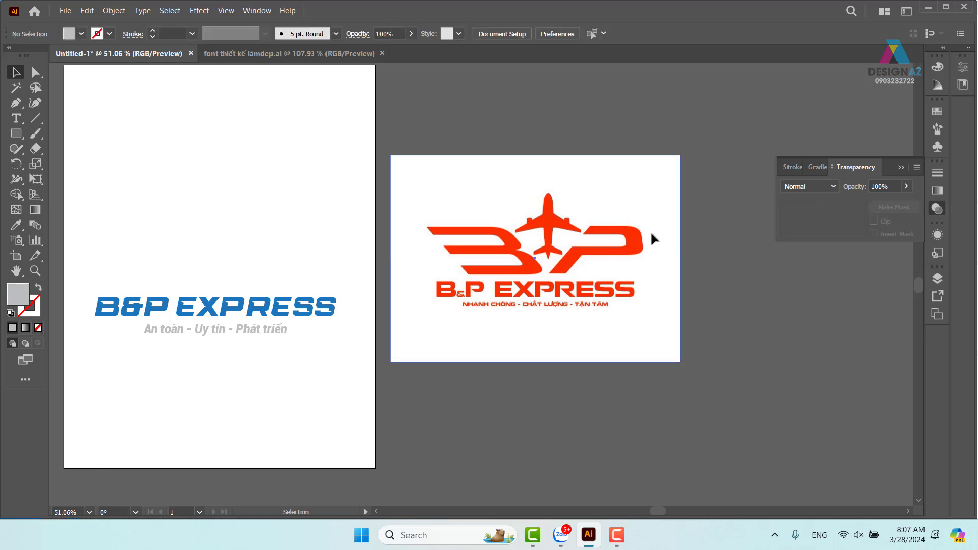
pyautogui.click(814, 186)
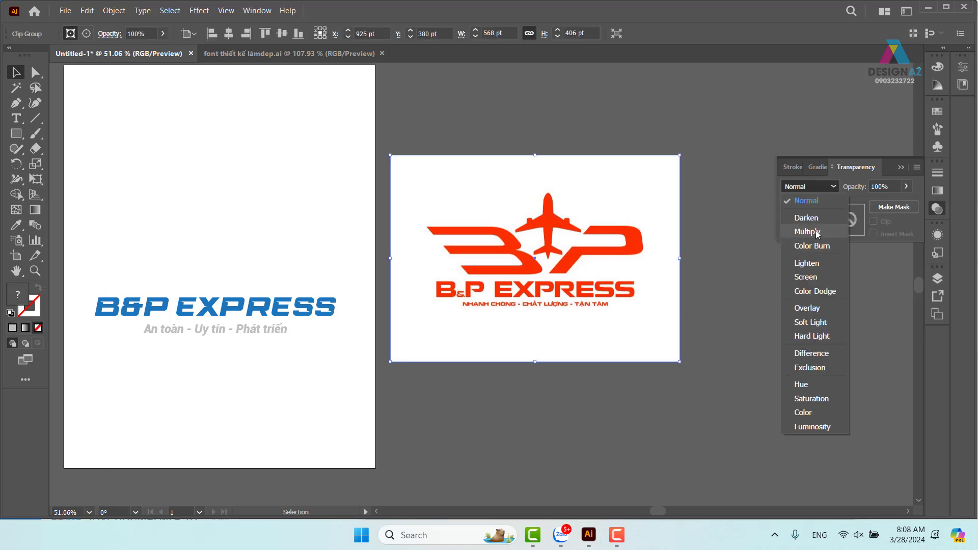
pyautogui.click(806, 227)
pyautogui.click(108, 11)
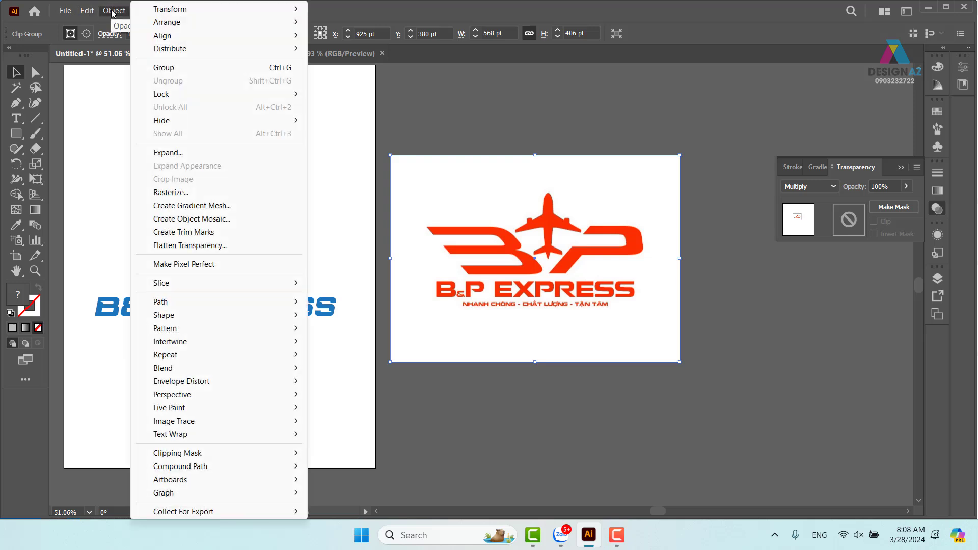
pyautogui.click(189, 246)
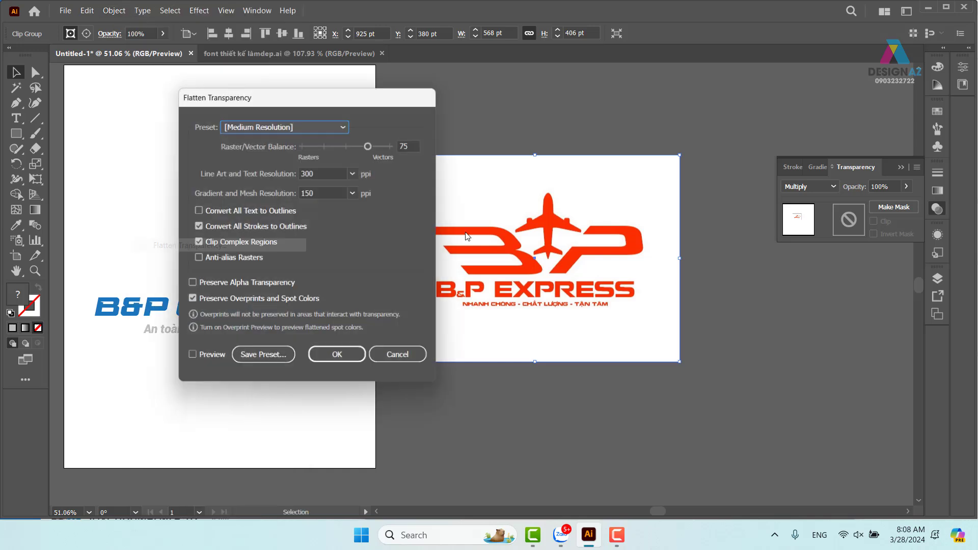
pyautogui.click(281, 284)
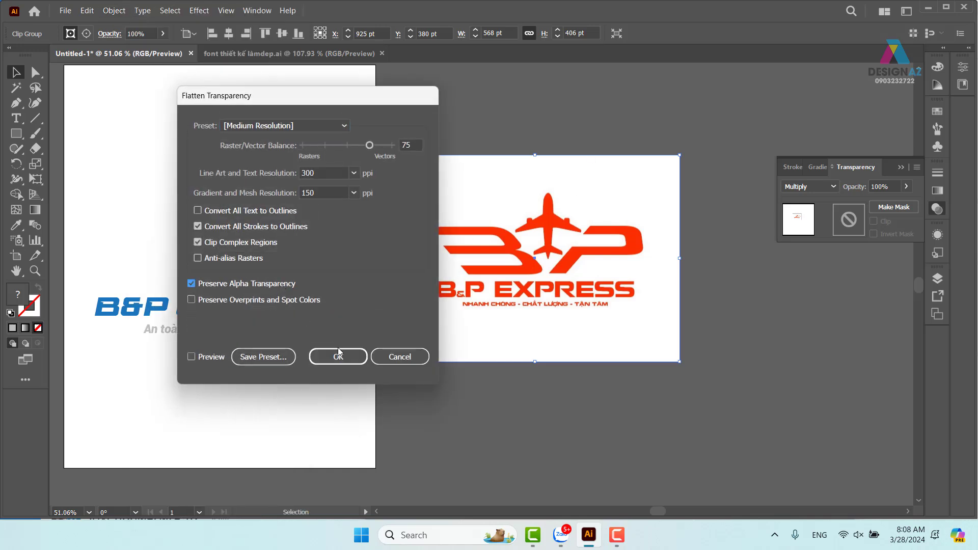
pyautogui.click(338, 356)
pyautogui.click(609, 107)
# Step: Reposition the flattened logo image right beside the artboard as a reference
pyautogui.moveTo(599, 196); pyautogui.dragTo(662, 142)
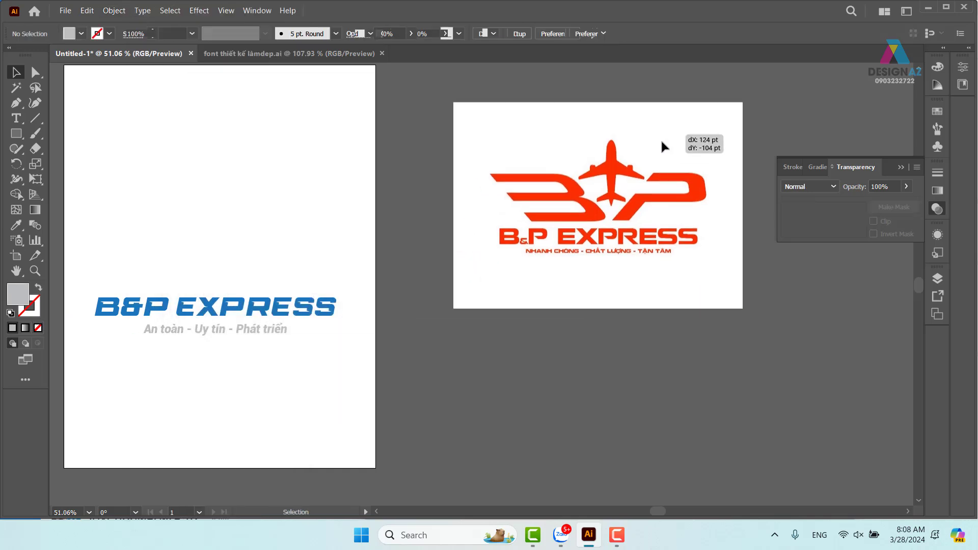
pyautogui.moveTo(648, 200); pyautogui.dragTo(575, 261)
pyautogui.moveTo(520, 308)
pyautogui.mouseDown()
pyautogui.moveTo(482, 265)
pyautogui.moveTo(513, 300)
pyautogui.mouseUp()
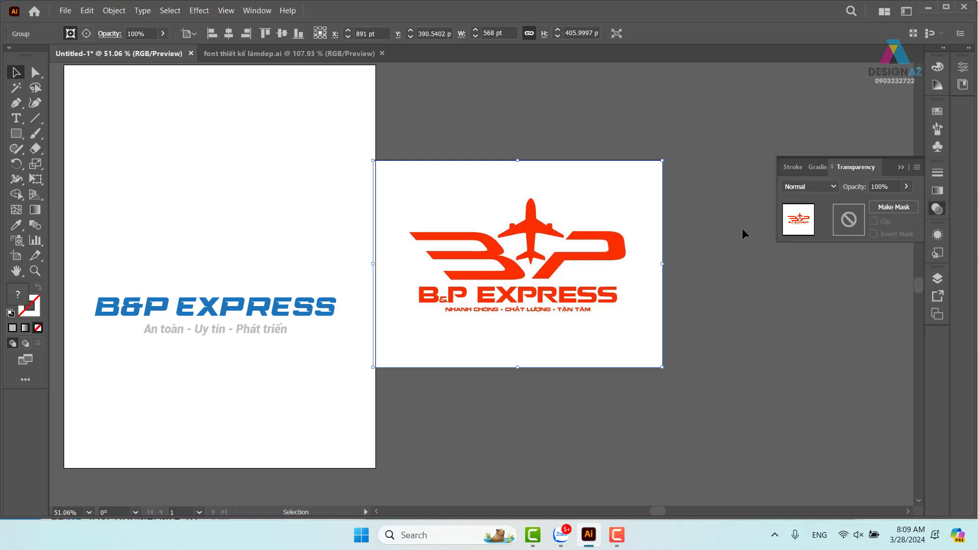
pyautogui.click(699, 288)
pyautogui.press('z')
pyautogui.moveTo(384, 207); pyautogui.dragTo(436, 233)
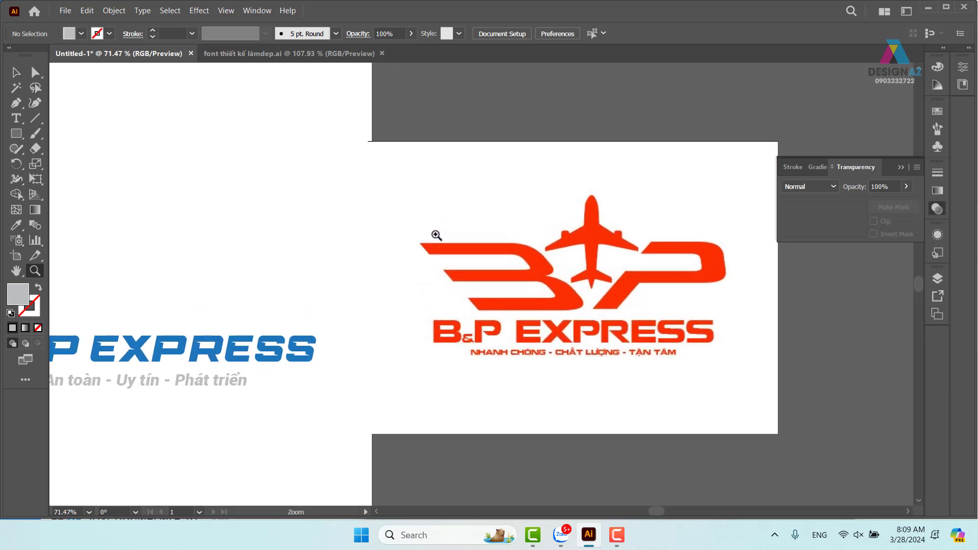
pyautogui.moveTo(721, 338); pyautogui.dragTo(580, 308)
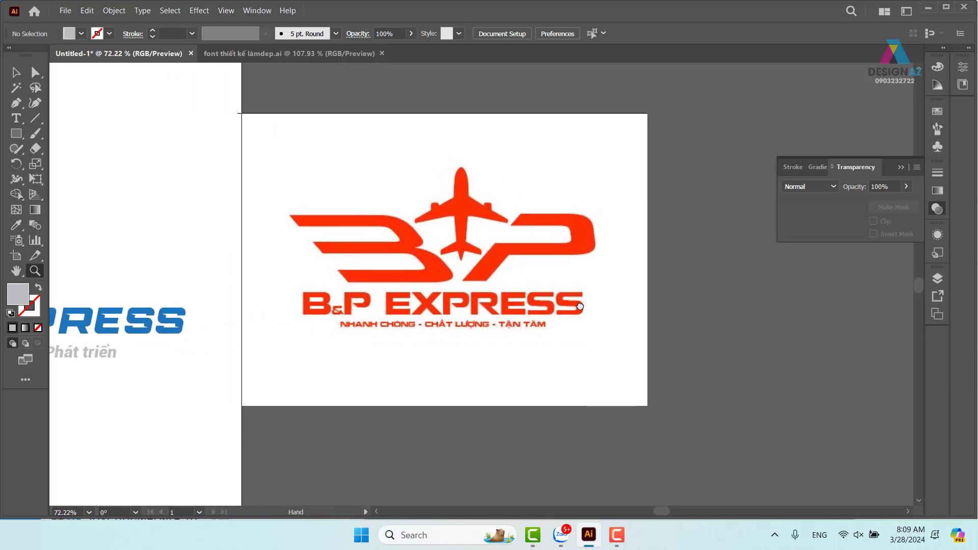
pyautogui.moveTo(561, 535)
pyautogui.click(533, 492)
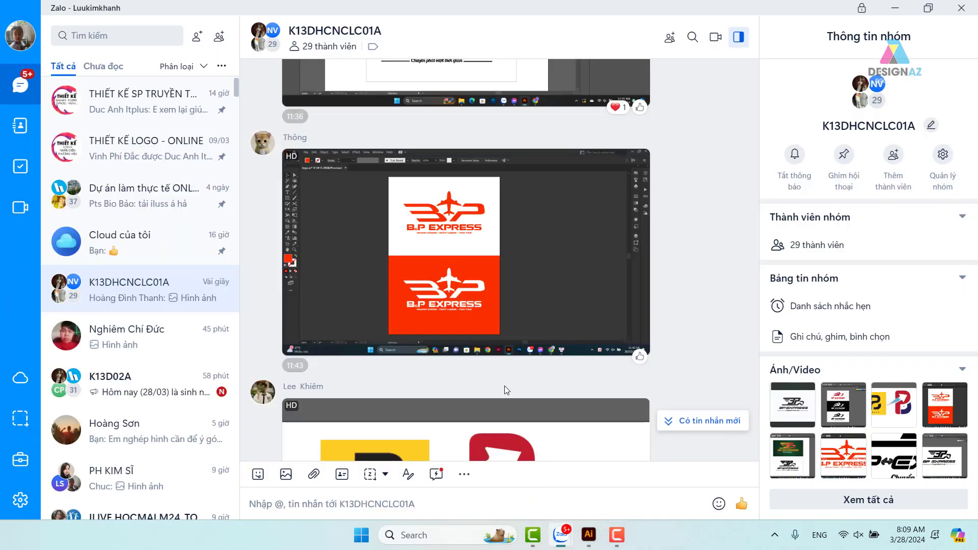
pyautogui.click(588, 535)
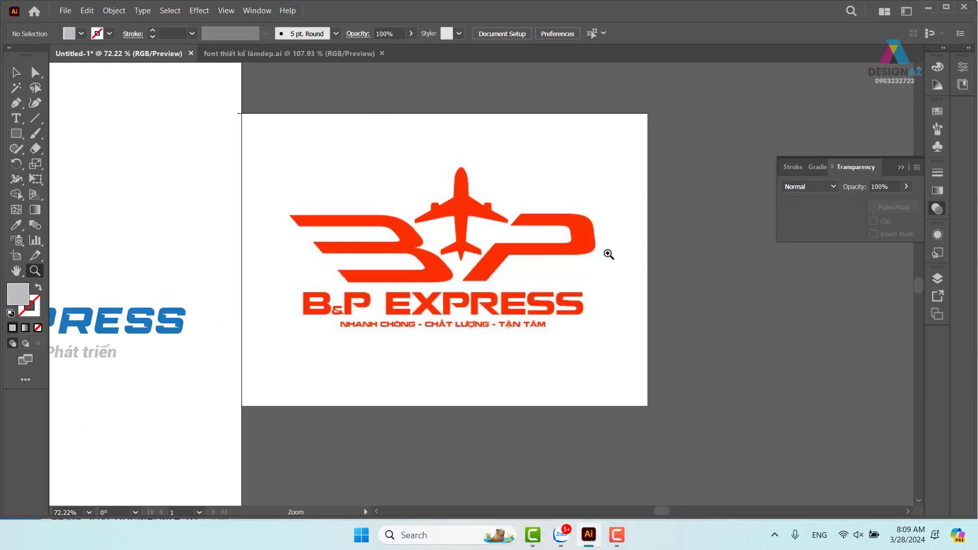
# Step: Draw a rectangle enclosing the large BP letters and swap its fill and stroke to leave only a grey outline
pyautogui.click(16, 133)
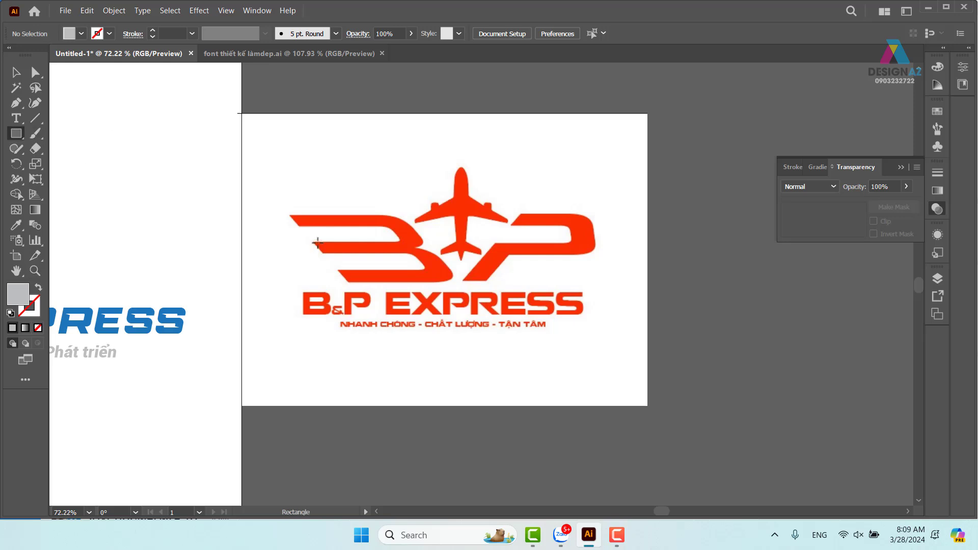
pyautogui.moveTo(290, 216); pyautogui.dragTo(595, 279)
pyautogui.click(16, 72)
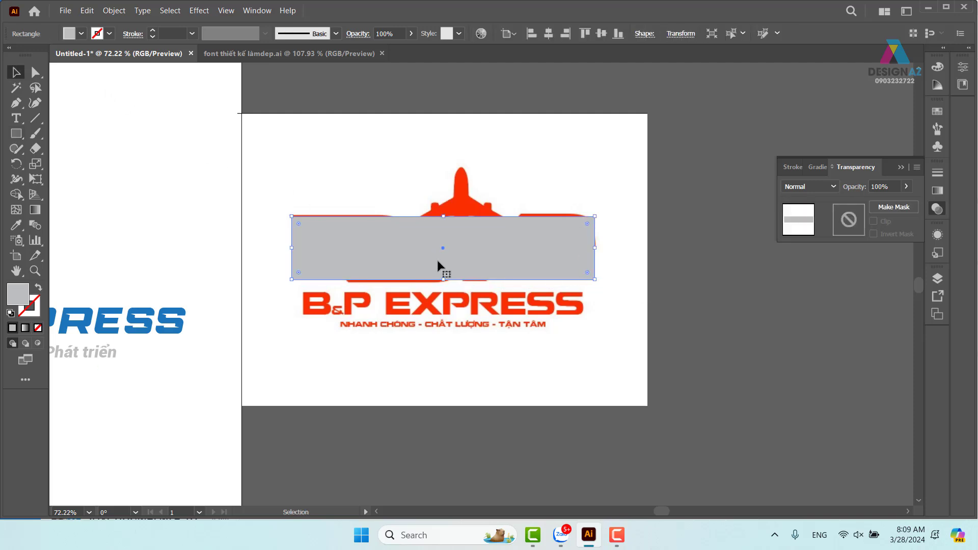
pyautogui.moveTo(443, 216); pyautogui.dragTo(443, 212)
pyautogui.moveTo(443, 279); pyautogui.dragTo(443, 282)
pyautogui.hotkey('shift', 'x')
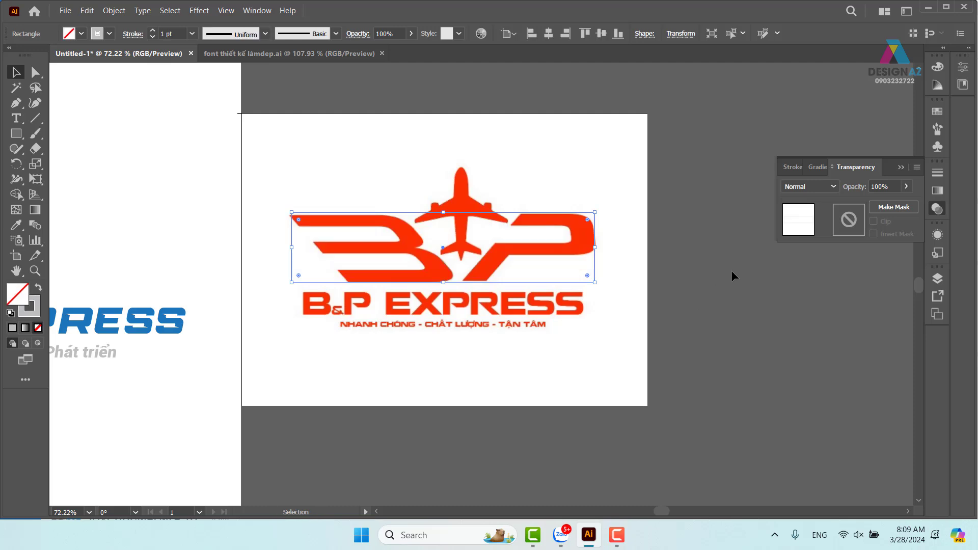
pyautogui.click(731, 270)
# Step: Adjust the outline rectangle's upper edge and sides to match the outer limits of the large BP letters
pyautogui.press('z')
pyautogui.moveTo(351, 204); pyautogui.dragTo(501, 304)
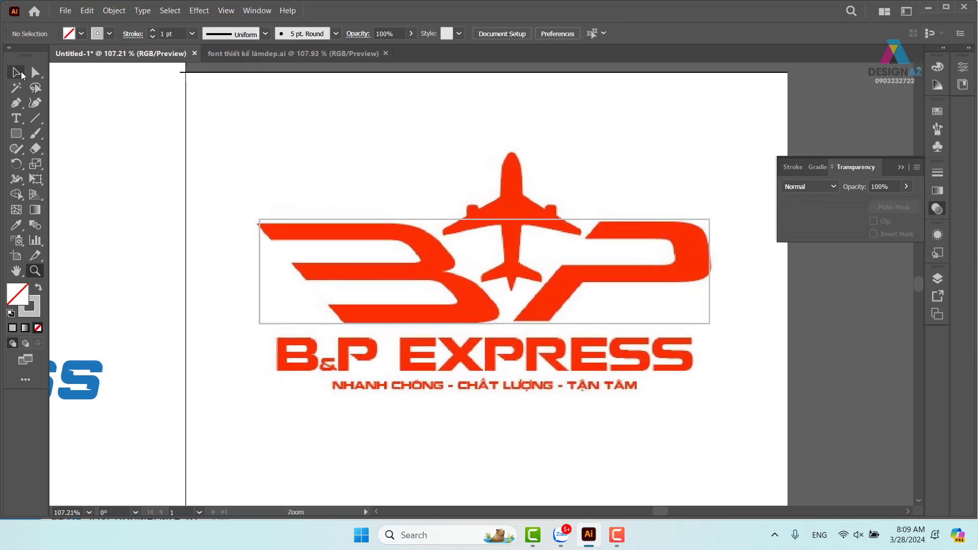
pyautogui.press('v')
pyautogui.click(493, 222)
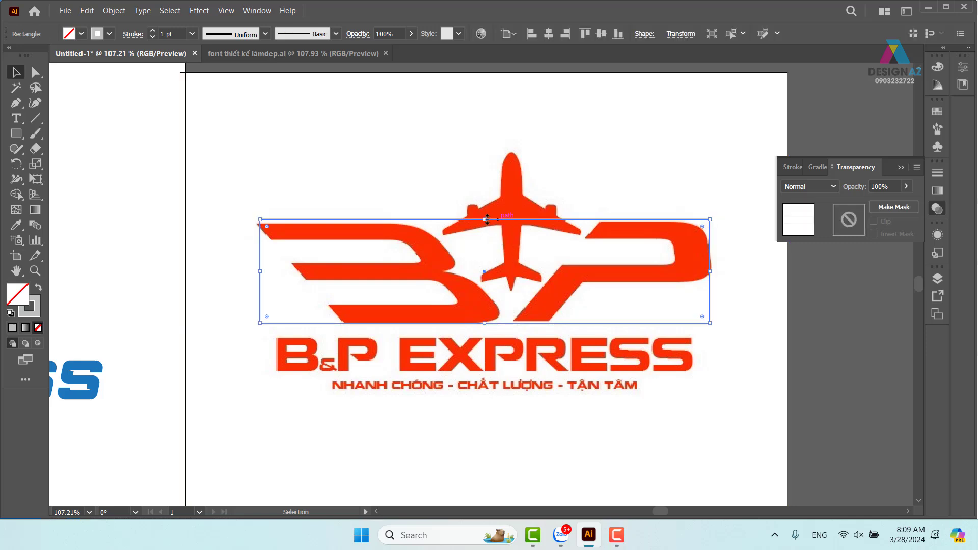
pyautogui.moveTo(484, 219); pyautogui.dragTo(484, 222)
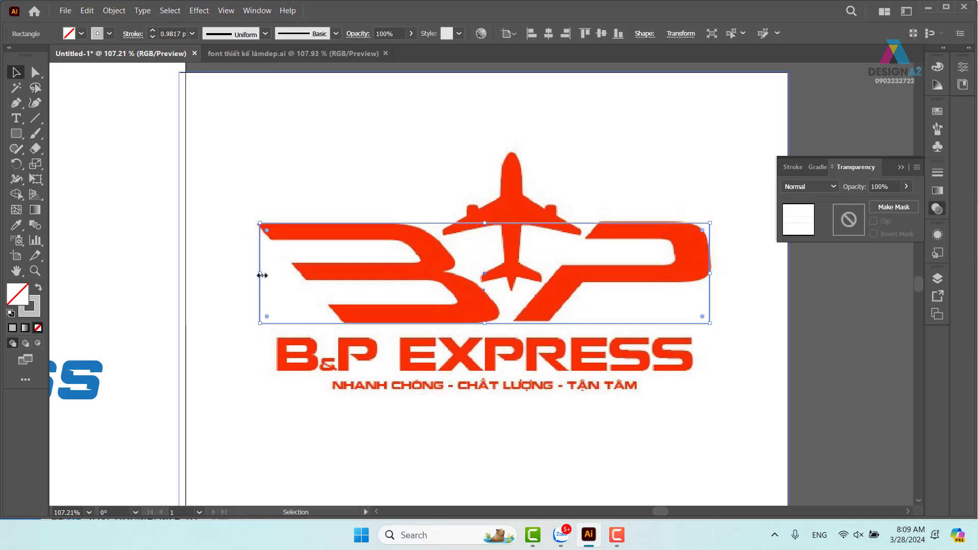
pyautogui.moveTo(261, 275); pyautogui.dragTo(256, 273)
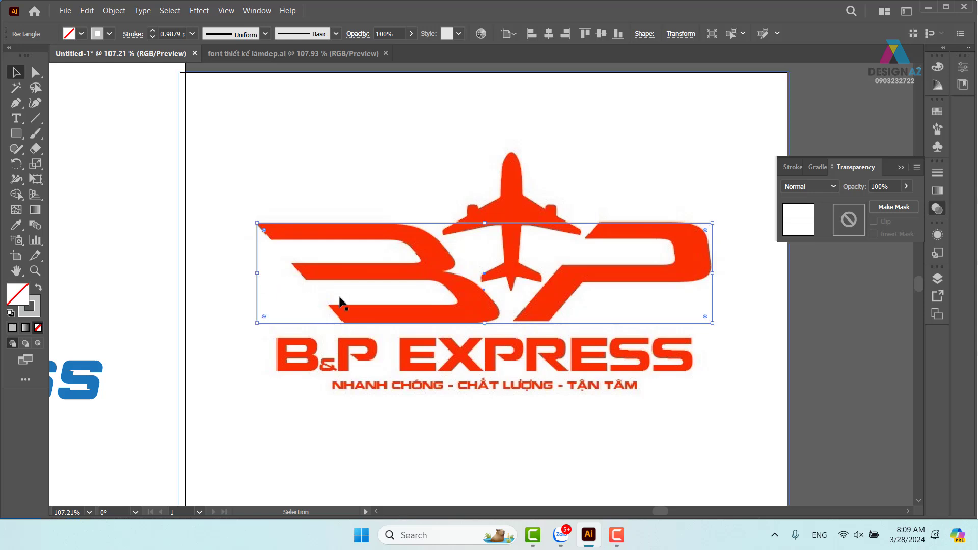
pyautogui.click(799, 358)
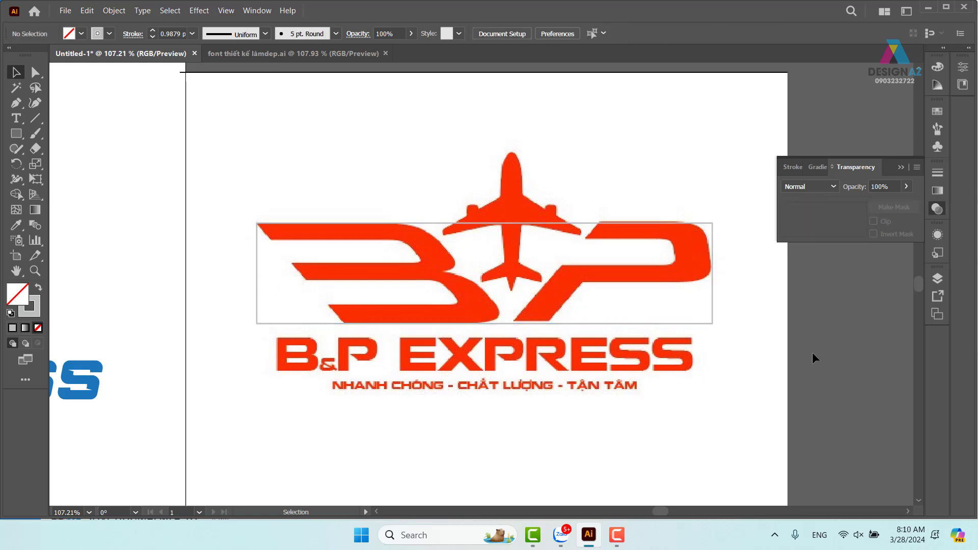
# Step: Distort the rectangle into a symmetrical trapezoid with Free Transform's perspective distort, narrowing its lower edge to follow the B's slanted stroke ends
pyautogui.click(712, 308)
pyautogui.click(38, 169)
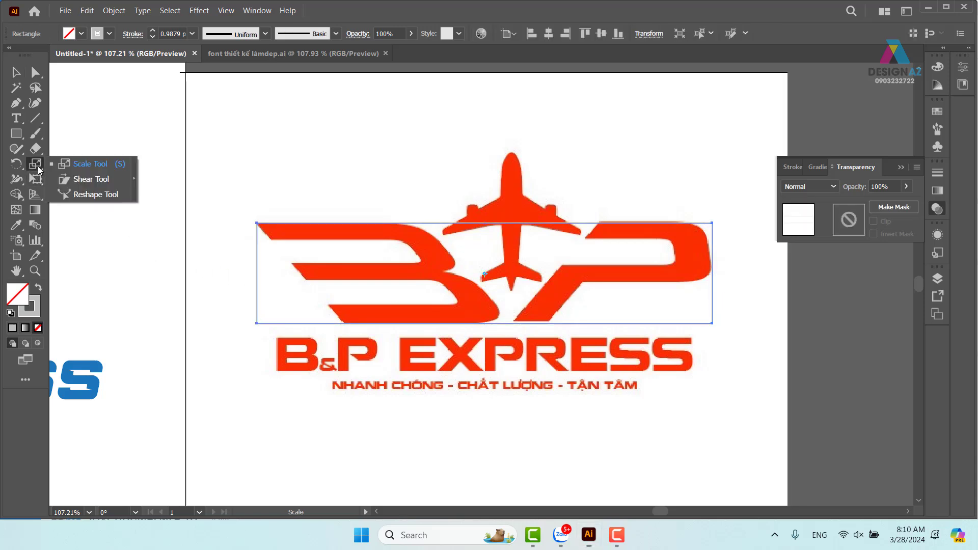
pyautogui.click(40, 184)
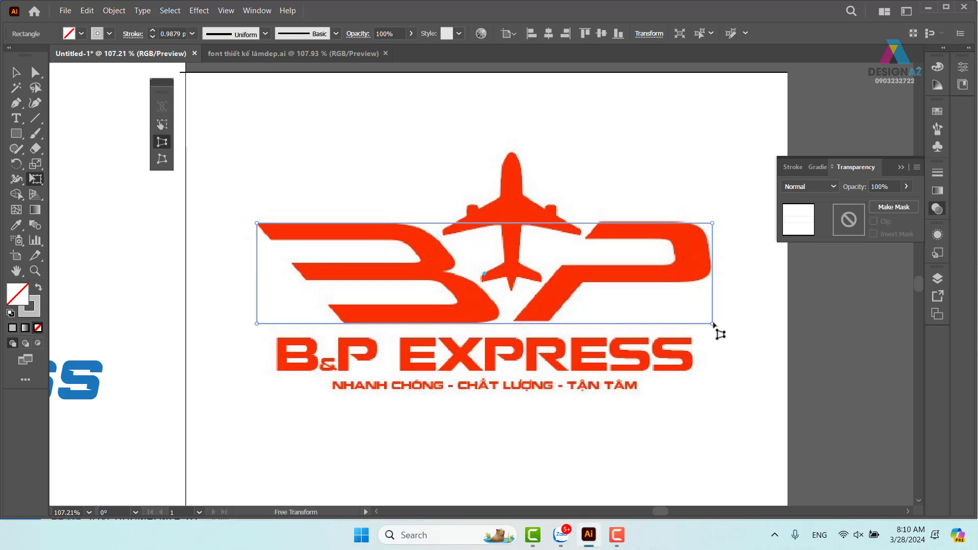
pyautogui.moveTo(711, 324); pyautogui.dragTo(625, 324)
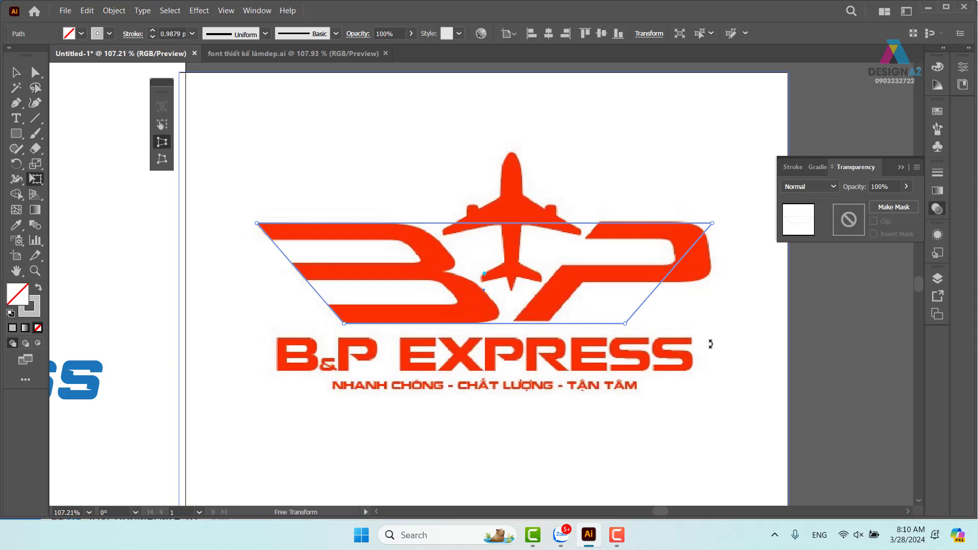
pyautogui.click(16, 72)
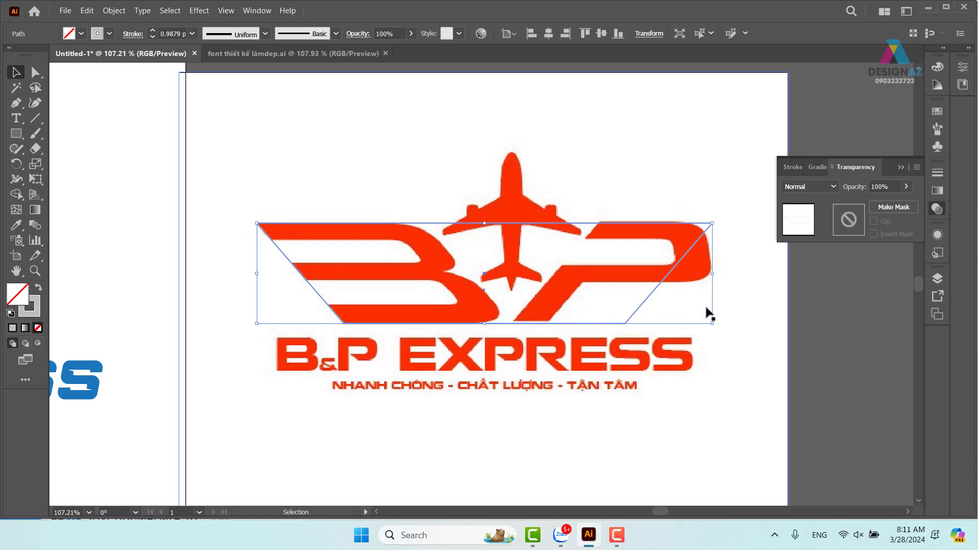
# Step: Draw a three-sided polygon as an upright triangle in the empty area above the large B
pyautogui.press('space')
pyautogui.moveTo(768, 339); pyautogui.dragTo(720, 345)
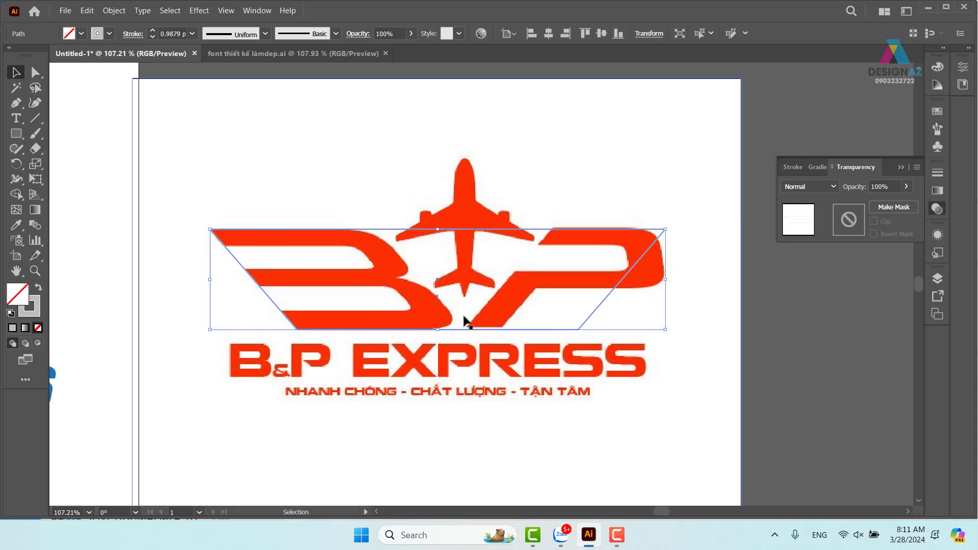
pyautogui.click(11, 134)
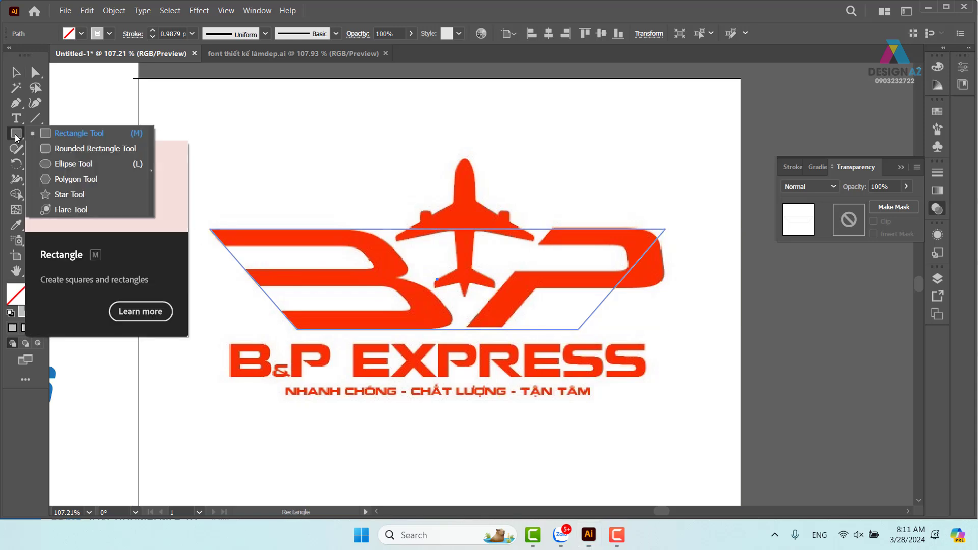
pyautogui.click(53, 179)
pyautogui.moveTo(279, 164); pyautogui.dragTo(279, 203)
pyautogui.press('Down')
pyautogui.press('Down')
pyautogui.press('Down')
pyautogui.press('v')
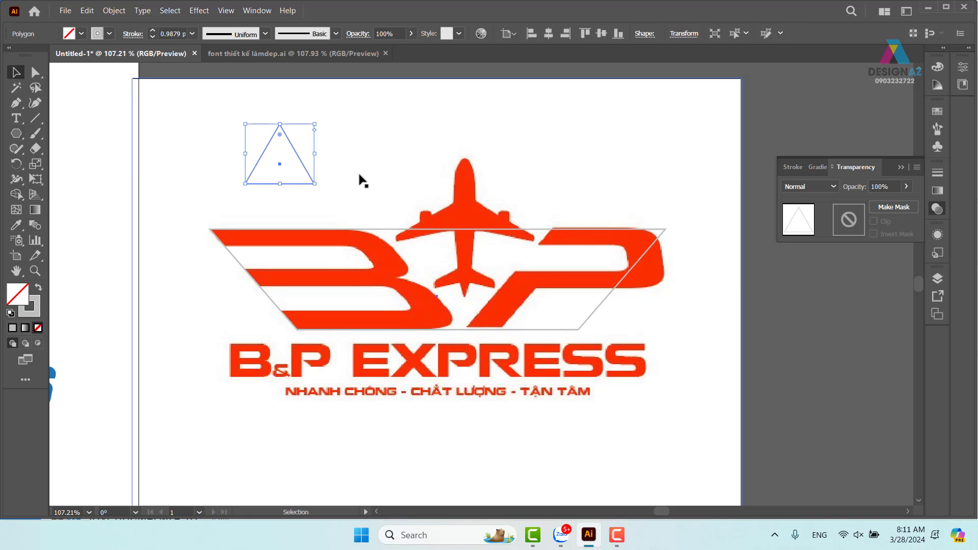
# Step: Fill the triangle with light blue and reflect it across the horizontal axis so its tip points downward
pyautogui.click(937, 111)
pyautogui.click(840, 146)
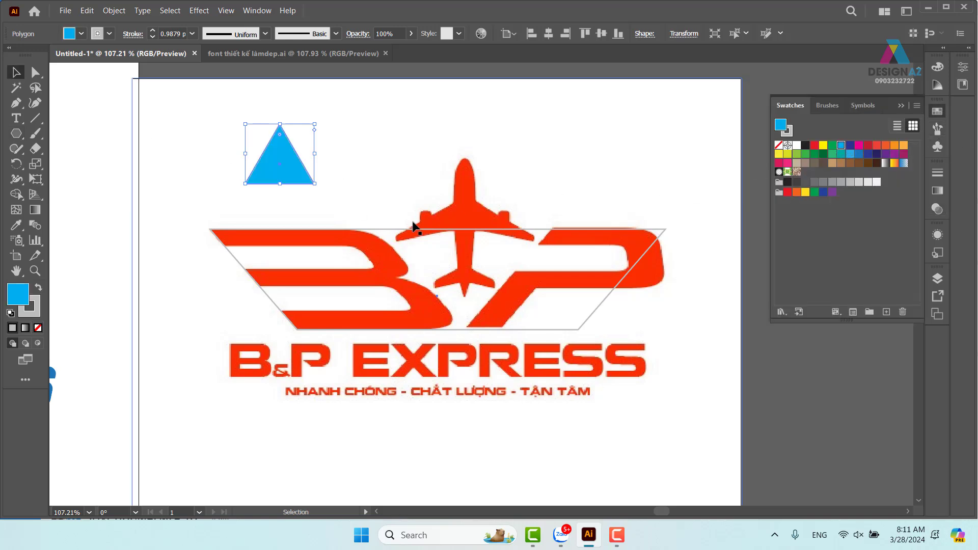
pyautogui.press('o')
pyautogui.moveTo(314, 96); pyautogui.dragTo(328, 252)
pyautogui.click(16, 72)
pyautogui.click(294, 150)
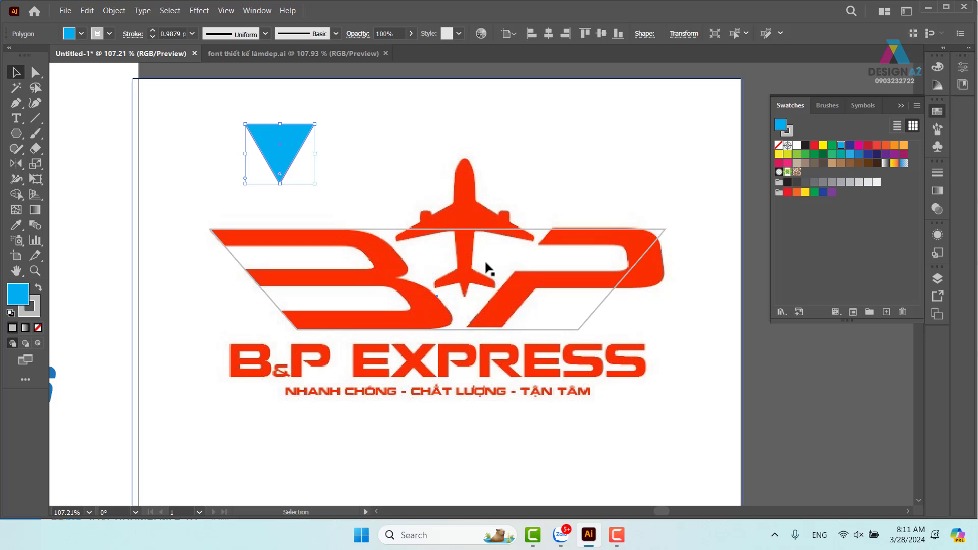
# Step: Move the triangle into the gap between the B and P, enlarging and widening it to match the letters' slanted edges
pyautogui.moveTo(286, 144); pyautogui.dragTo(458, 217)
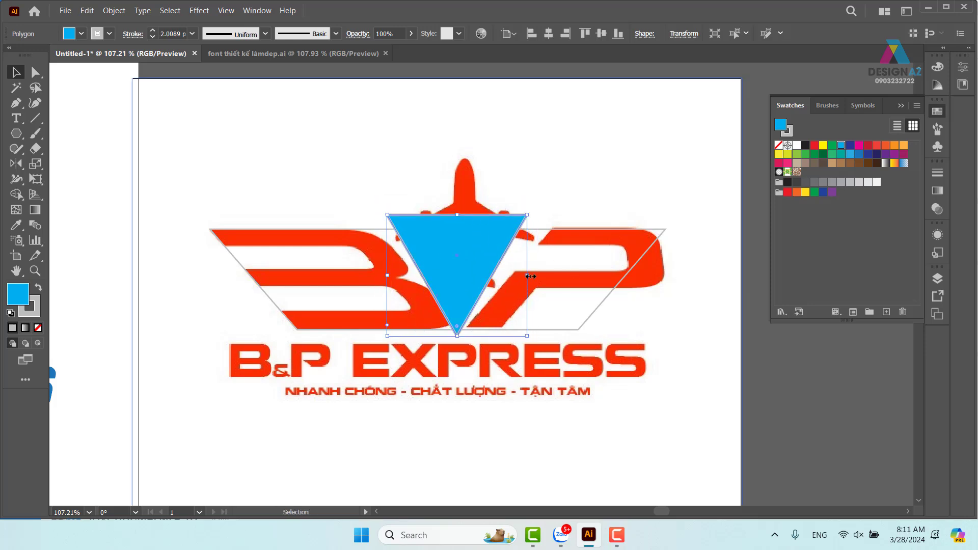
pyautogui.moveTo(528, 275); pyautogui.dragTo(564, 282)
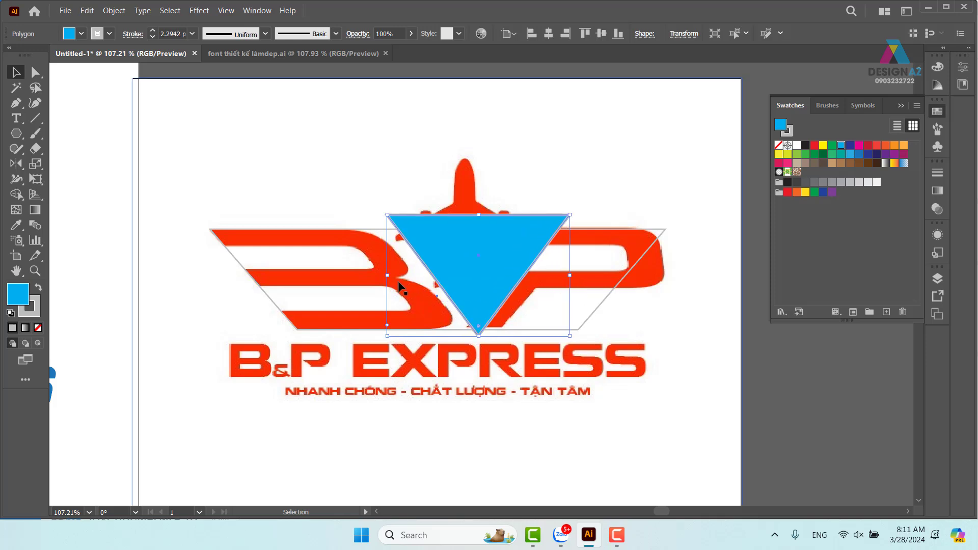
pyautogui.moveTo(387, 276); pyautogui.dragTo(366, 276)
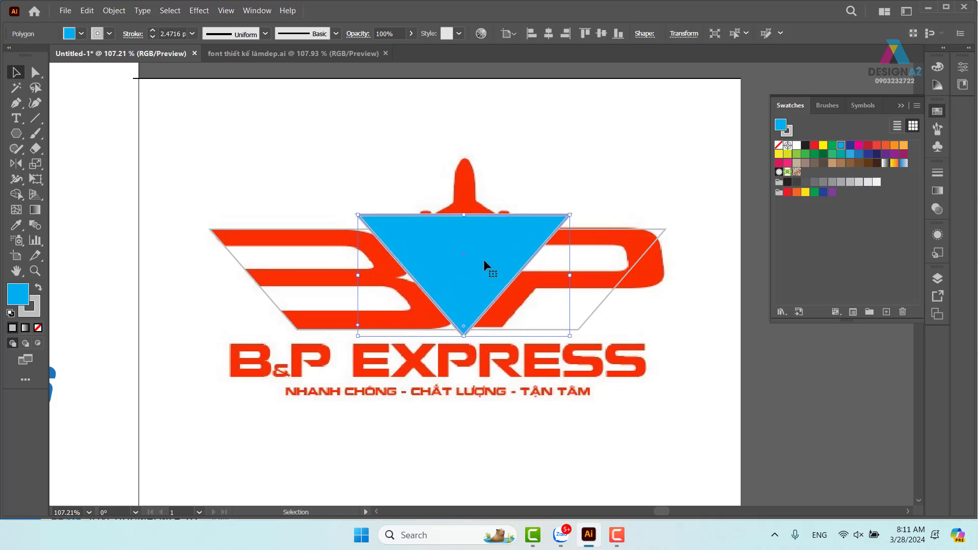
pyautogui.moveTo(484, 259); pyautogui.dragTo(488, 258)
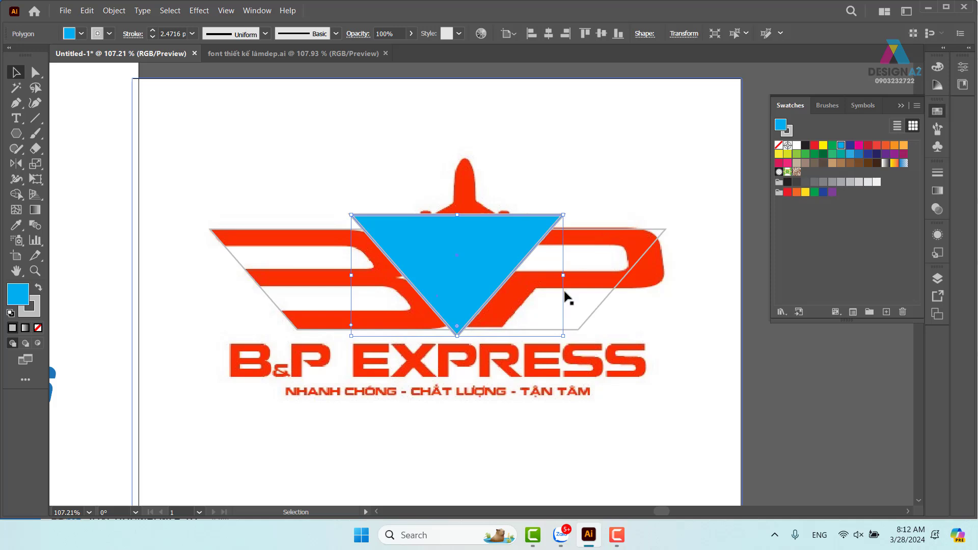
pyautogui.moveTo(490, 286)
pyautogui.mouseDown()
pyautogui.moveTo(477, 261)
pyautogui.moveTo(476, 288)
pyautogui.mouseUp()
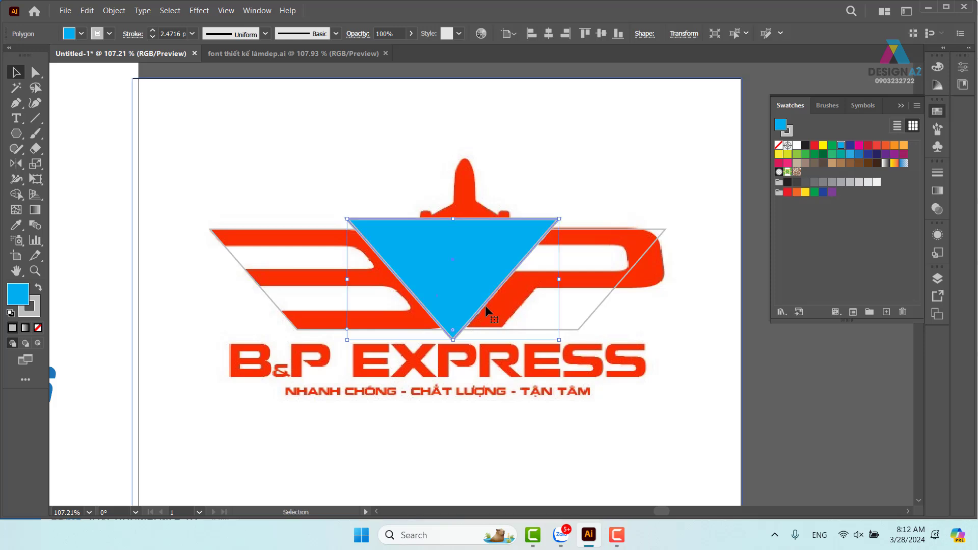
# Step: Remove the triangle's fill and align it with the trapezoid on their shared horizontal centre
pyautogui.click(39, 328)
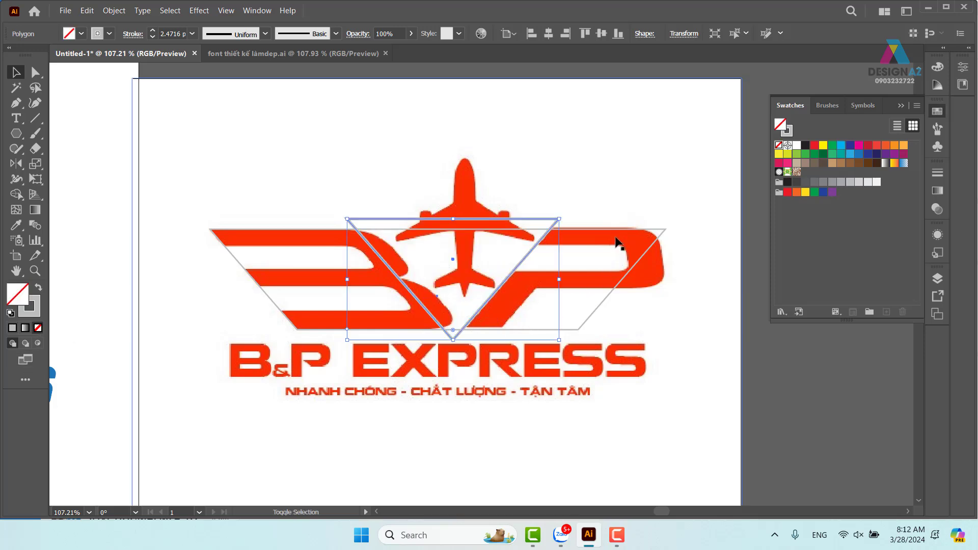
pyautogui.click(622, 228)
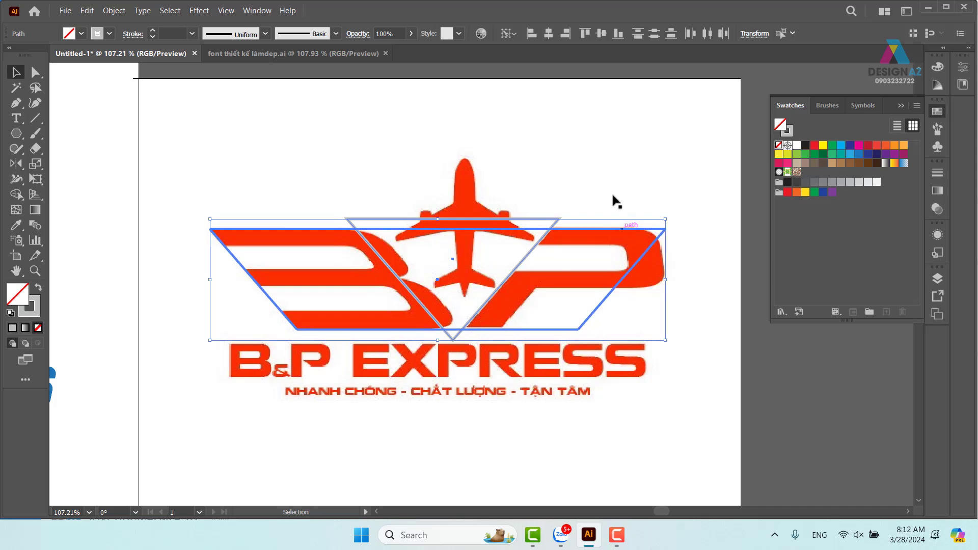
pyautogui.click(548, 33)
pyautogui.click(601, 116)
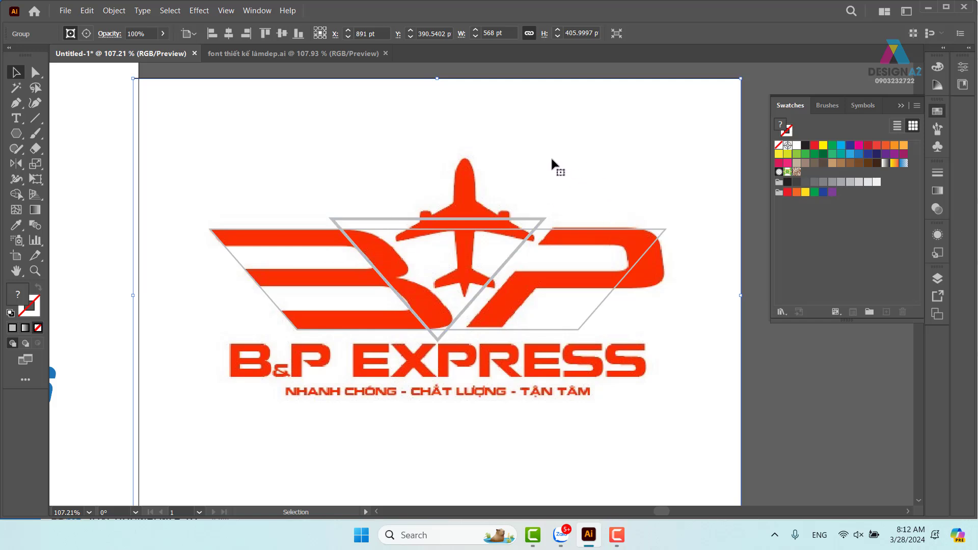
pyautogui.hotkey('ctrl', 'r')
pyautogui.moveTo(525, 68); pyautogui.dragTo(528, 246)
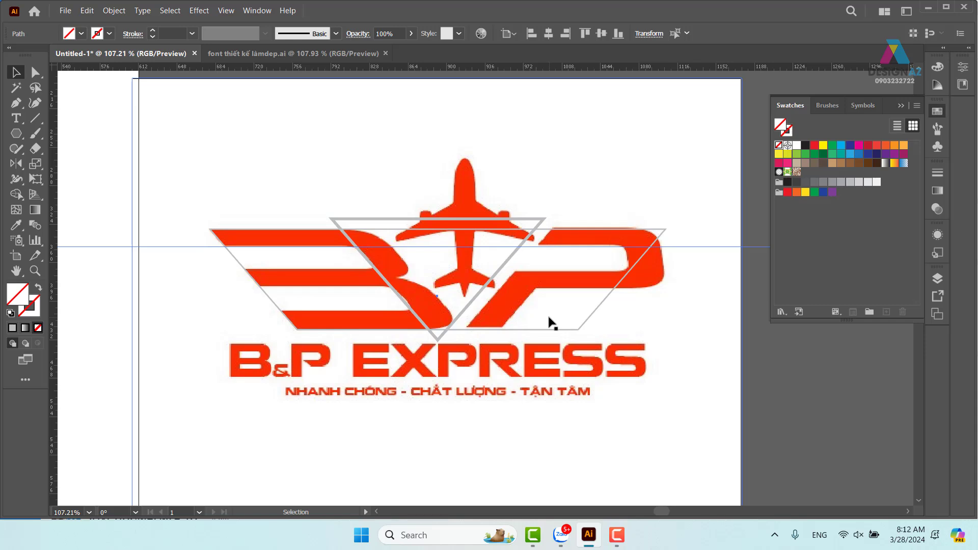
pyautogui.hotkey('ctrl', 'z')
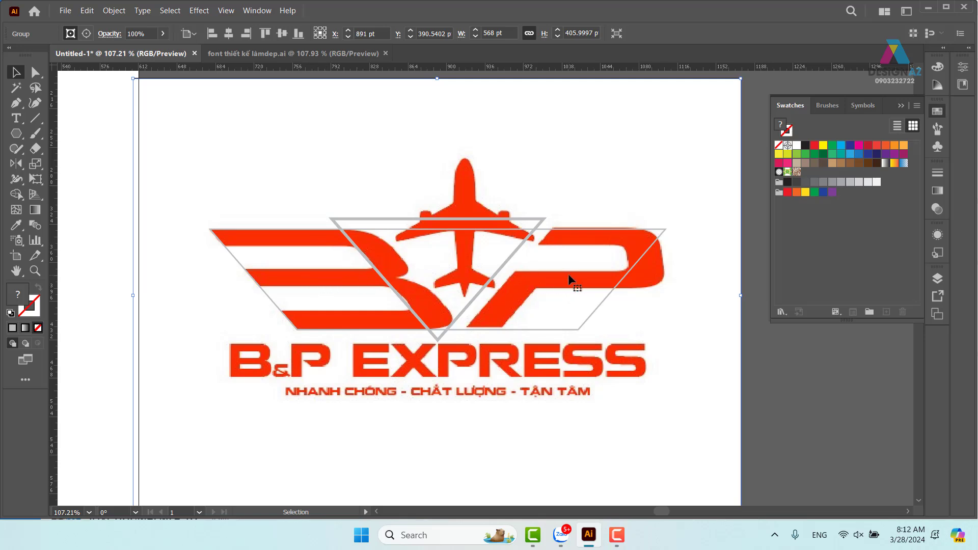
pyautogui.moveTo(543, 71); pyautogui.dragTo(545, 270)
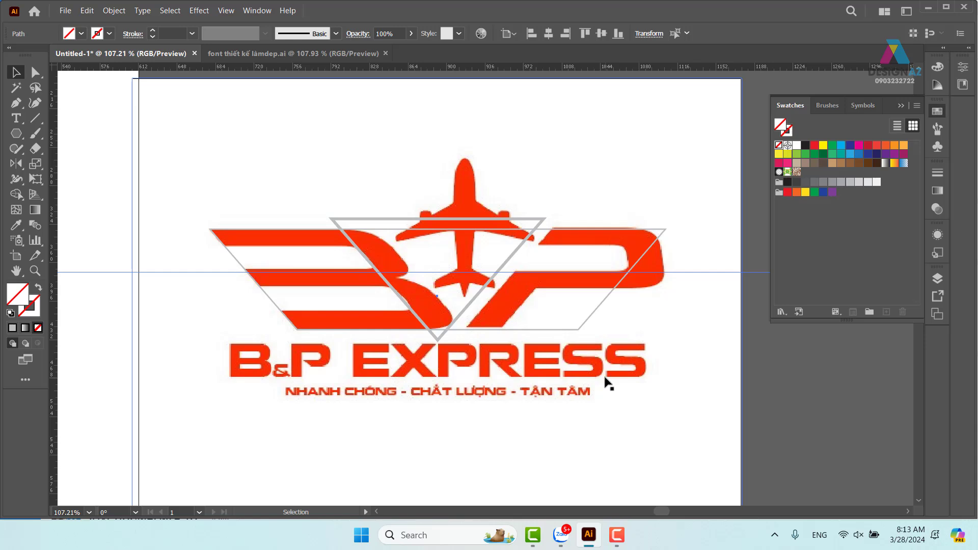
pyautogui.click(605, 378)
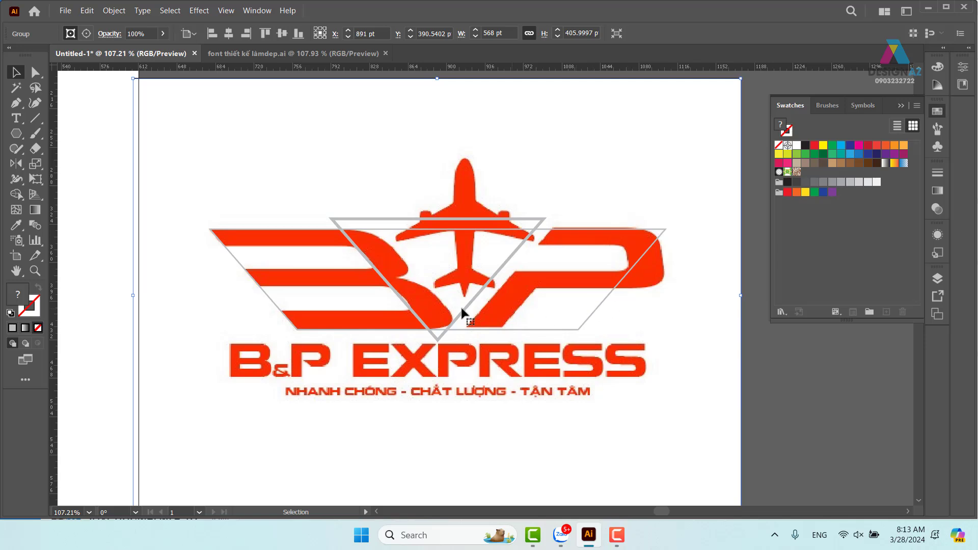
# Step: Draw a narrow rectangle as tall as the trapezoid, fill it with blue, and place it beside the B's outer edge
pyautogui.moveTo(18, 134); pyautogui.dragTo(67, 136)
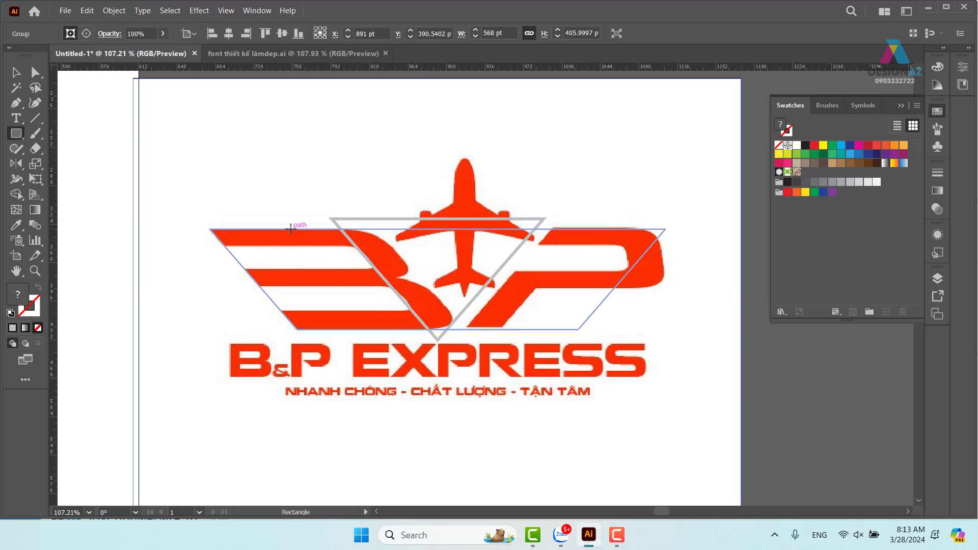
pyautogui.moveTo(291, 229); pyautogui.dragTo(314, 329)
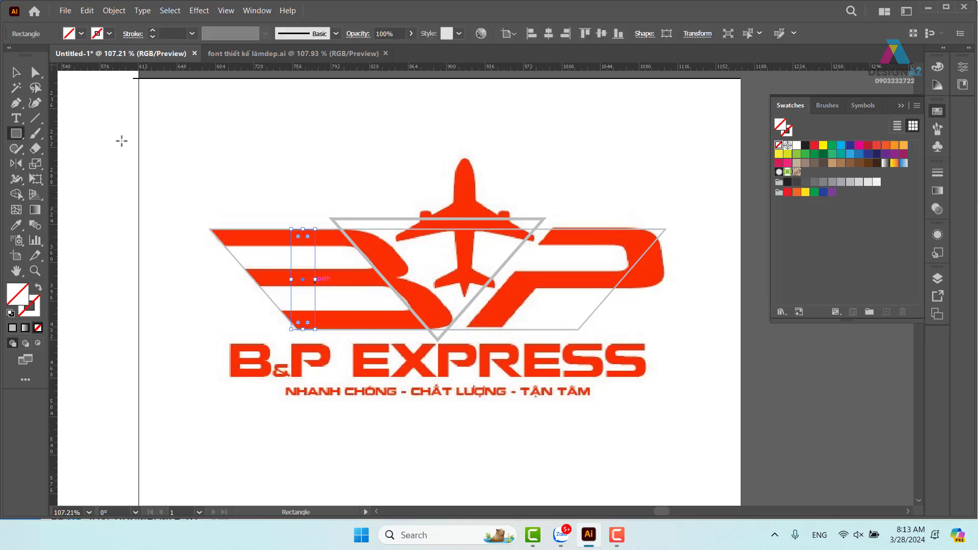
pyautogui.click(16, 72)
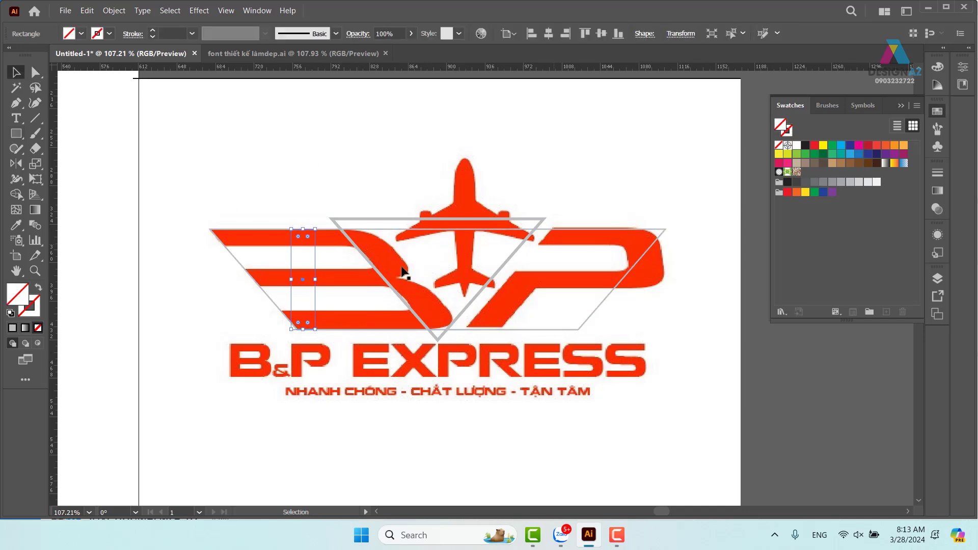
pyautogui.click(849, 154)
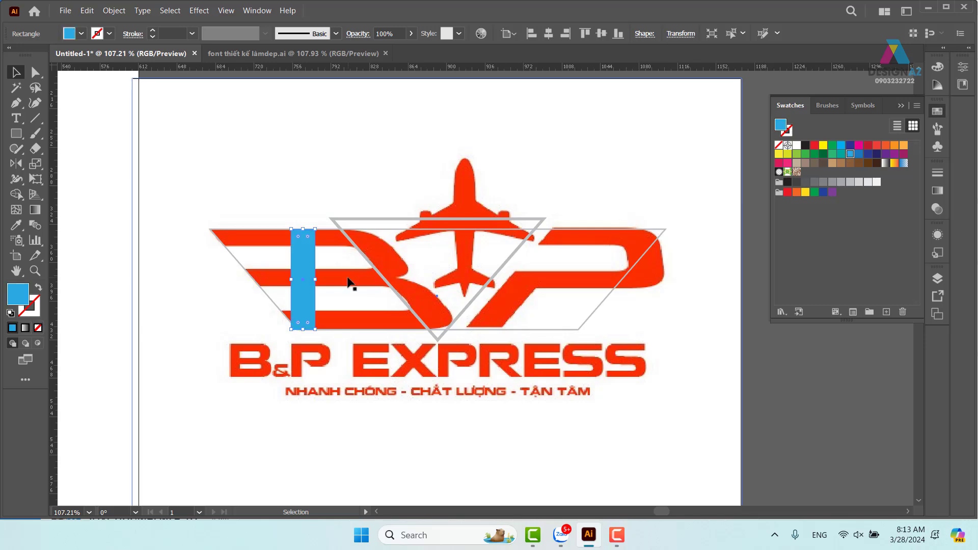
pyautogui.moveTo(300, 280); pyautogui.dragTo(169, 279)
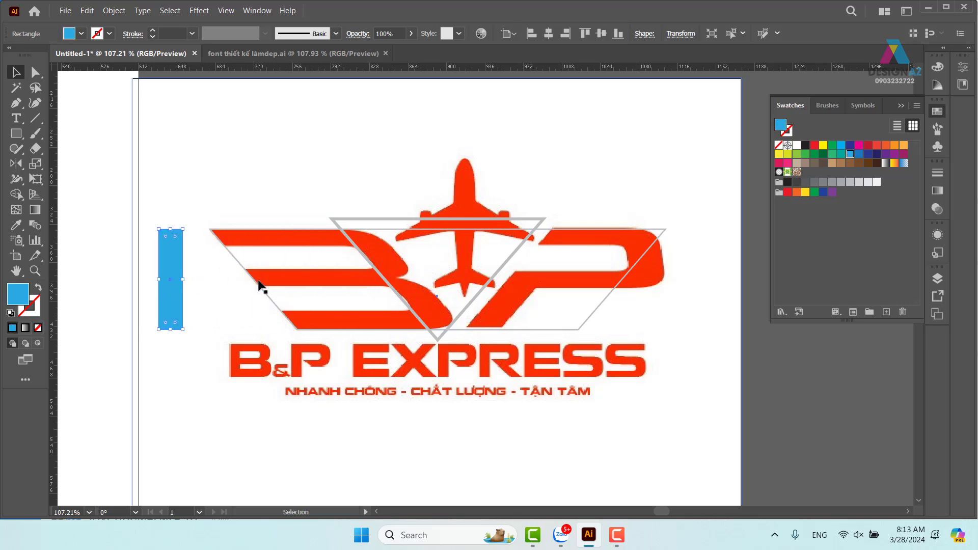
# Step: Open the Split Into Grid settings for the blue rectangle with the preview enabled
pyautogui.hscroll(-5, 319, 314)
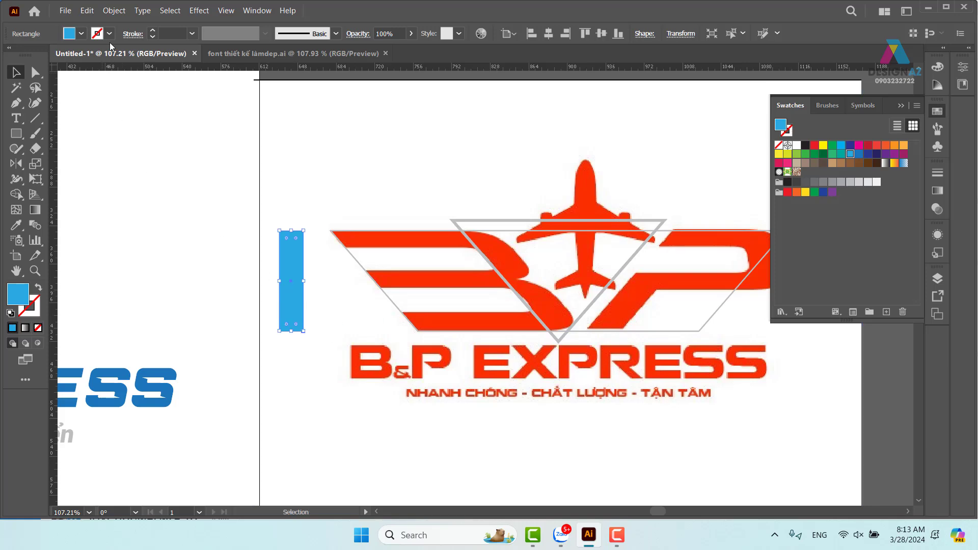
pyautogui.click(113, 10)
pyautogui.moveTo(199, 302)
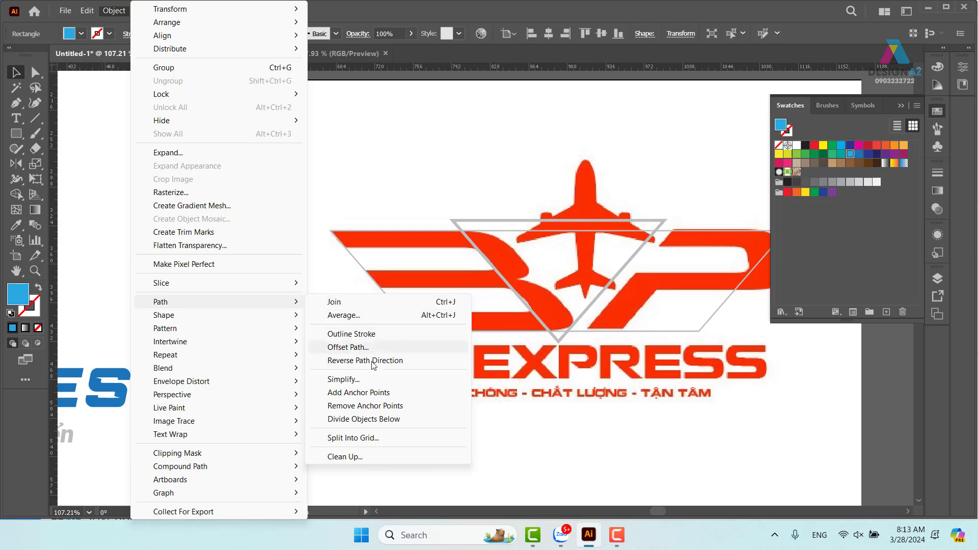
pyautogui.click(373, 438)
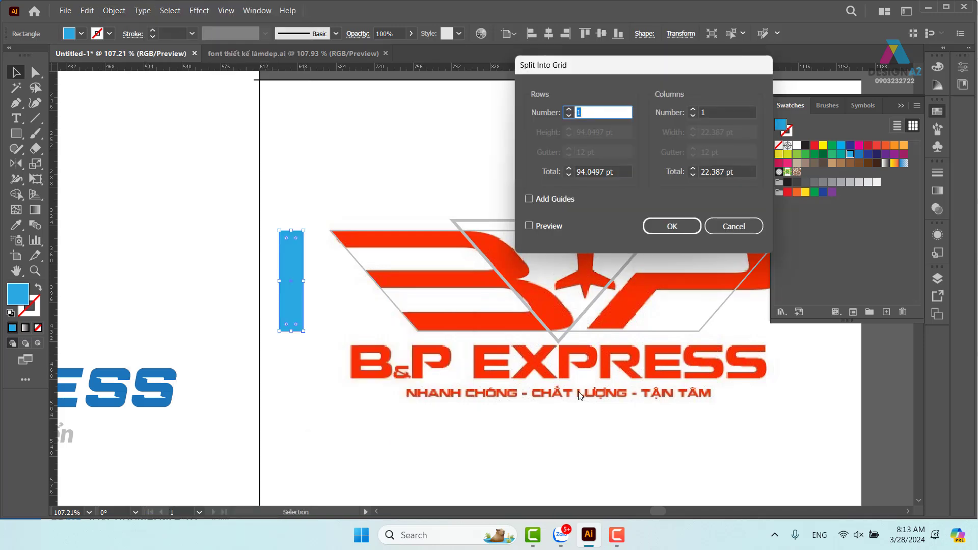
pyautogui.click(566, 226)
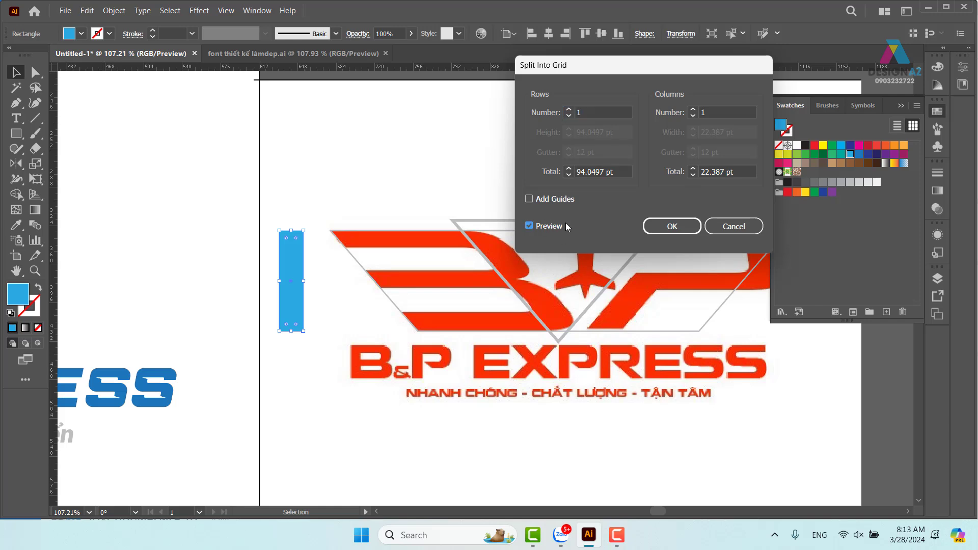
pyautogui.click(692, 109)
pyautogui.click(692, 109)
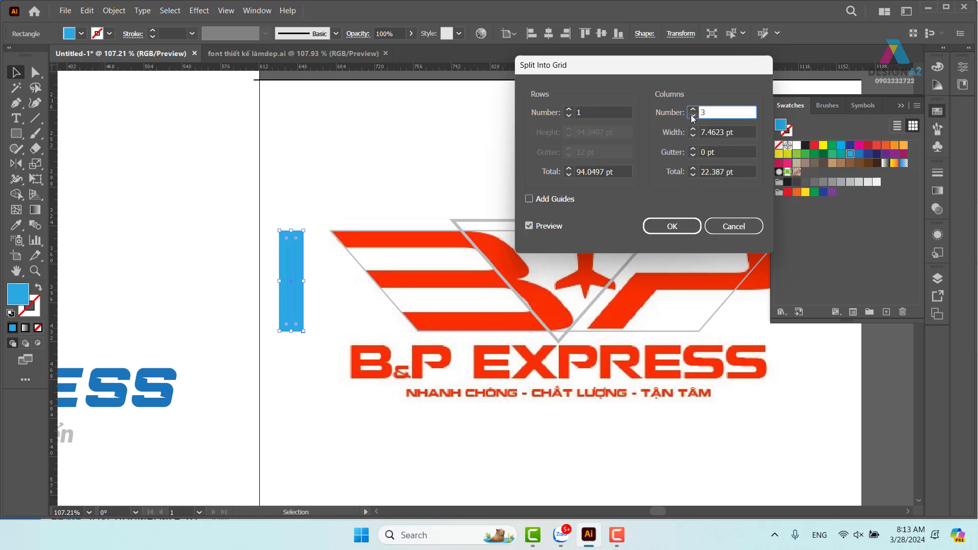
pyautogui.click(692, 116)
pyautogui.click(692, 116)
# Step: Split the blue rectangle into five equal rows in a single column with a 0 pt gutter
pyautogui.click(569, 115)
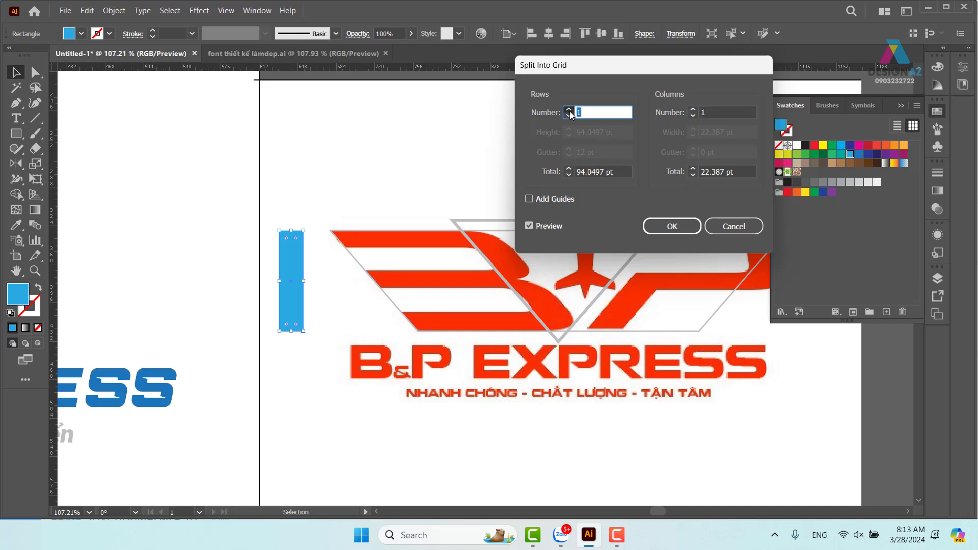
pyautogui.click(569, 111)
pyautogui.click(570, 111)
pyautogui.click(569, 111)
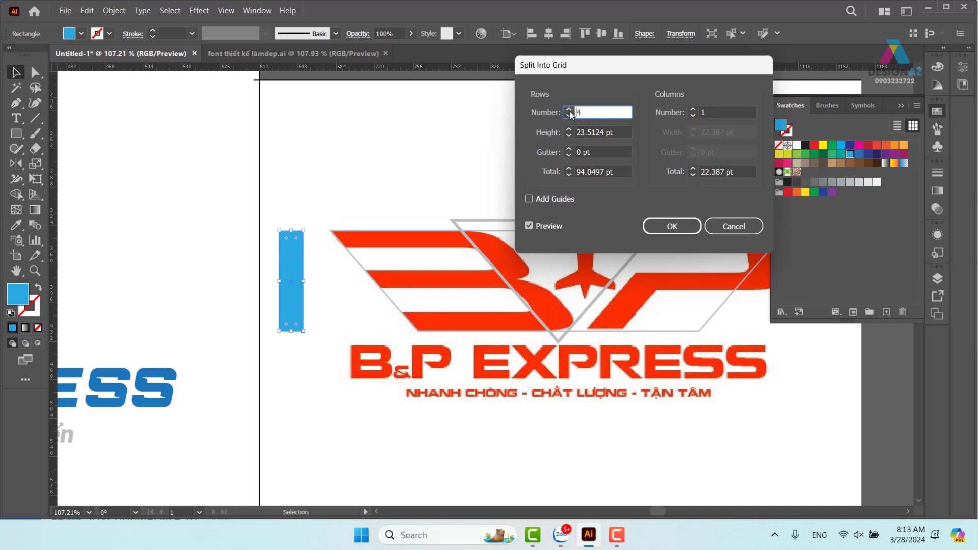
pyautogui.click(569, 111)
pyautogui.click(691, 229)
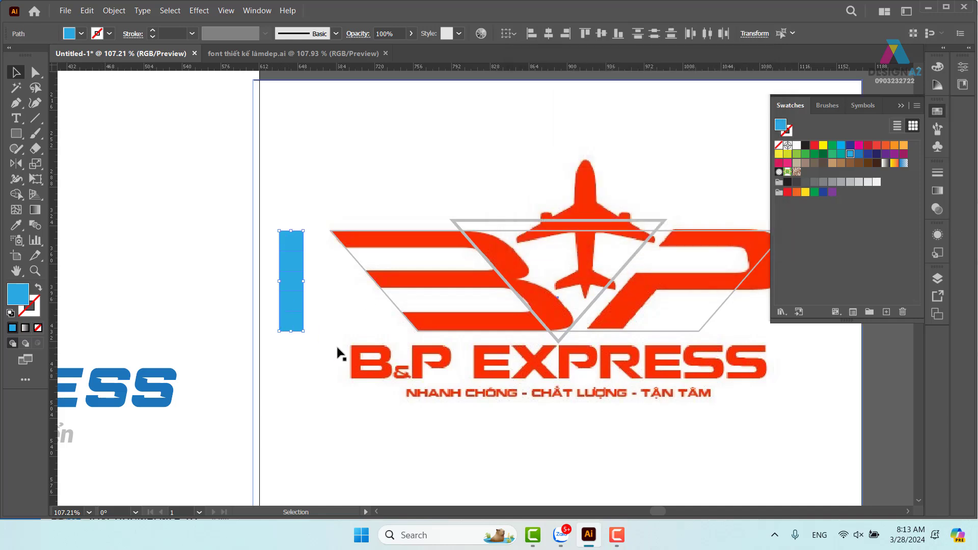
# Step: Swap the fill and stroke of the five stacked grid cells, leaving them as unfilled blue outlines
pyautogui.hotkey('shift', 'c')
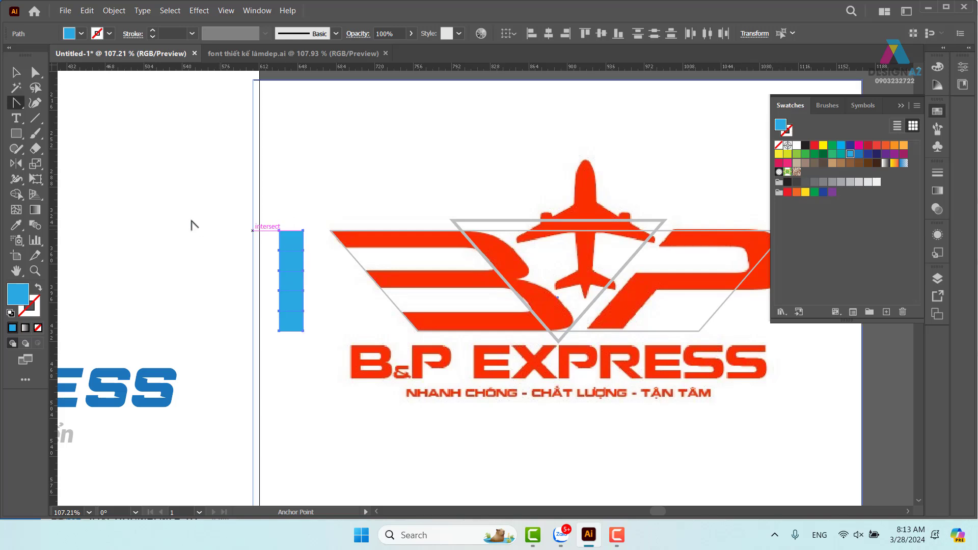
pyautogui.press('v')
pyautogui.click(296, 220)
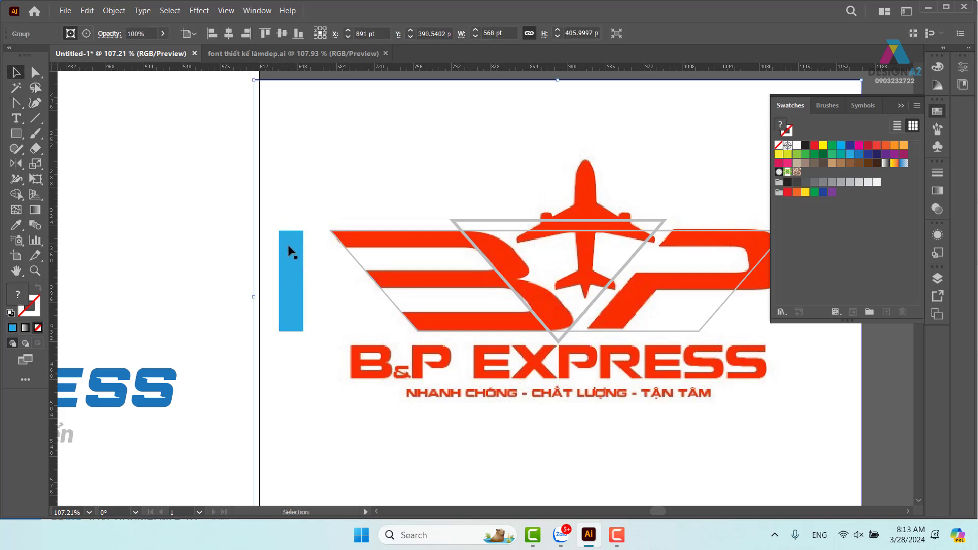
pyautogui.moveTo(296, 226); pyautogui.dragTo(310, 273)
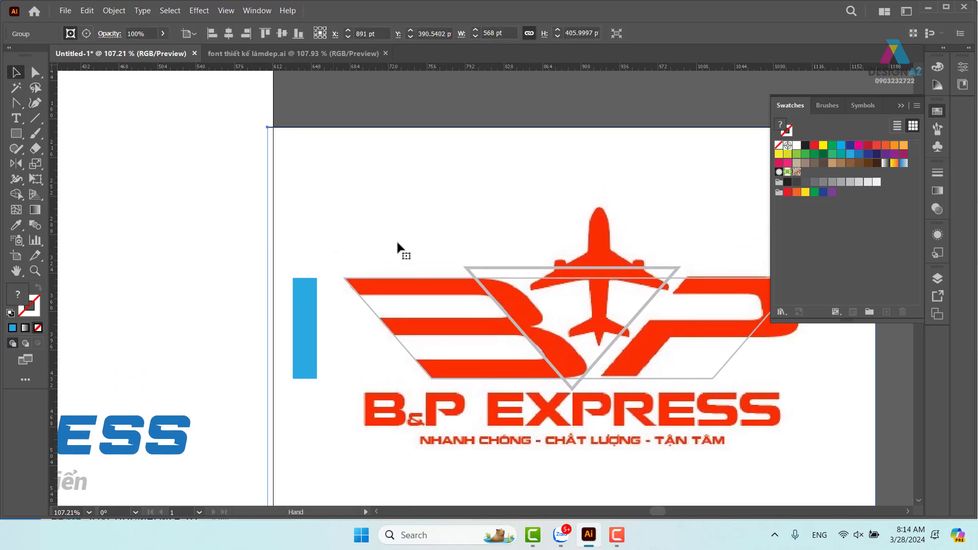
pyautogui.click(432, 224)
pyautogui.click(300, 290)
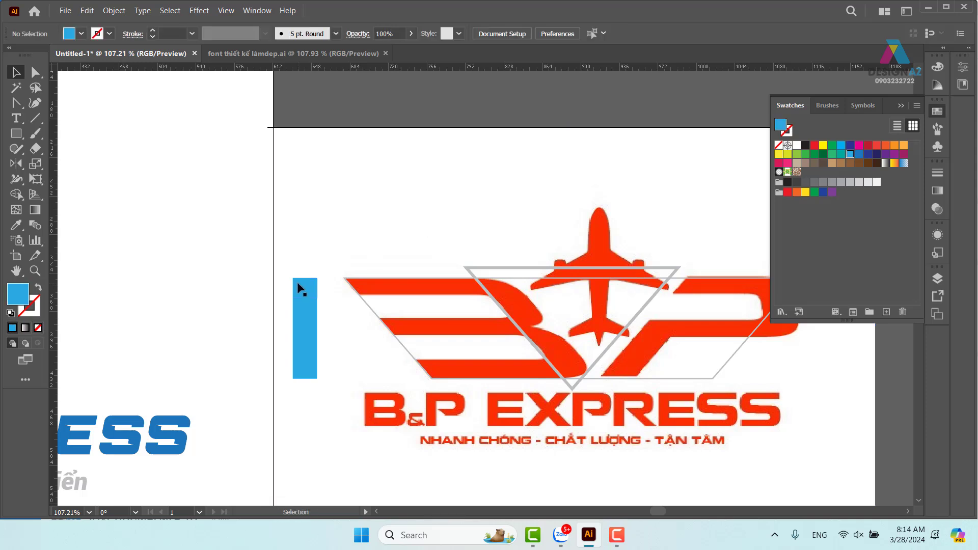
pyautogui.hotkey('shift', 'x')
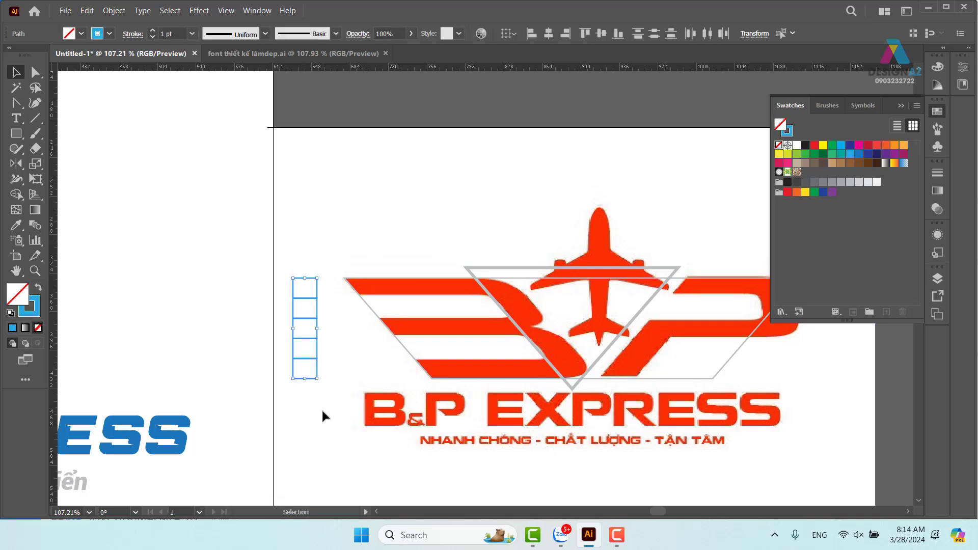
# Step: Stretch the five grid cells horizontally across the whole BP lettermark and set their stroke to 1 pt
pyautogui.click(324, 416)
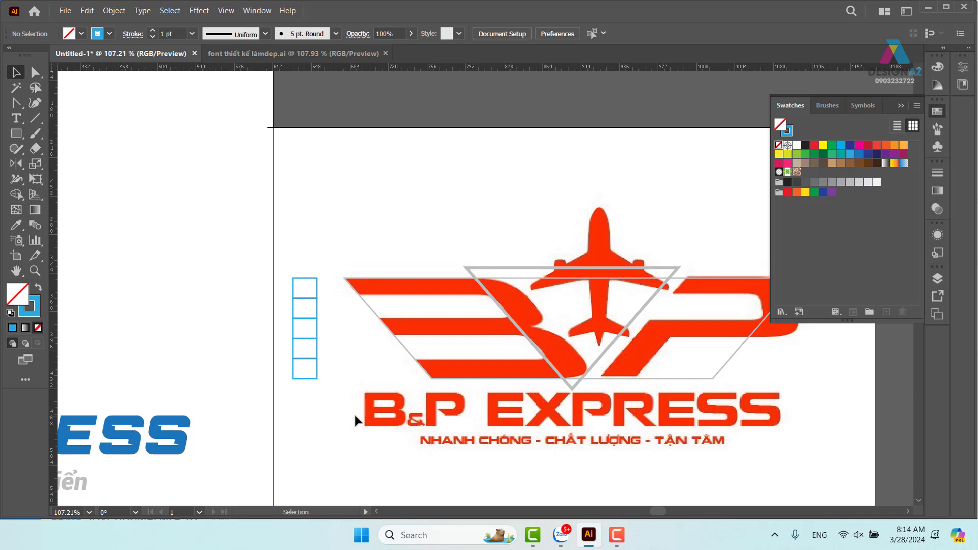
pyautogui.moveTo(301, 271); pyautogui.dragTo(329, 364)
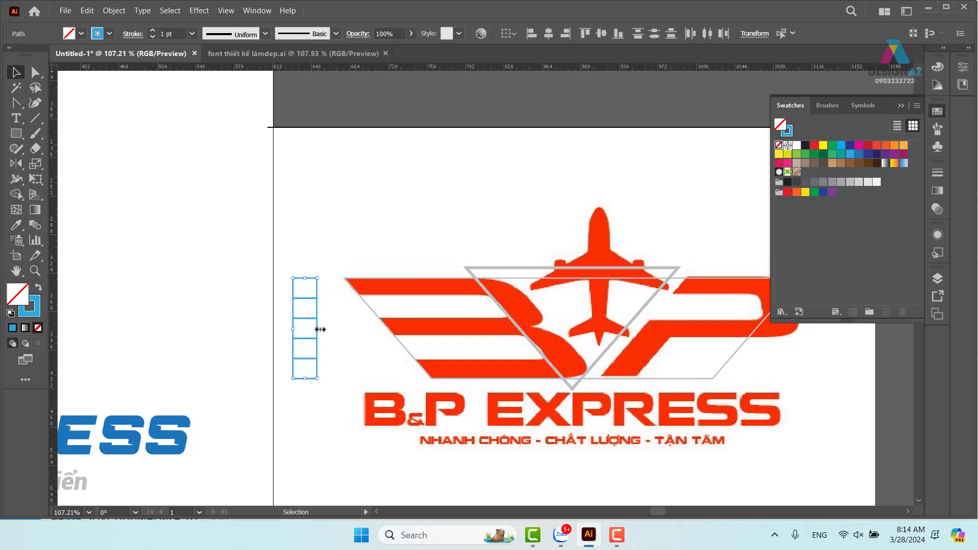
pyautogui.moveTo(320, 330); pyautogui.dragTo(871, 338)
pyautogui.press('space')
pyautogui.moveTo(815, 377); pyautogui.dragTo(606, 376)
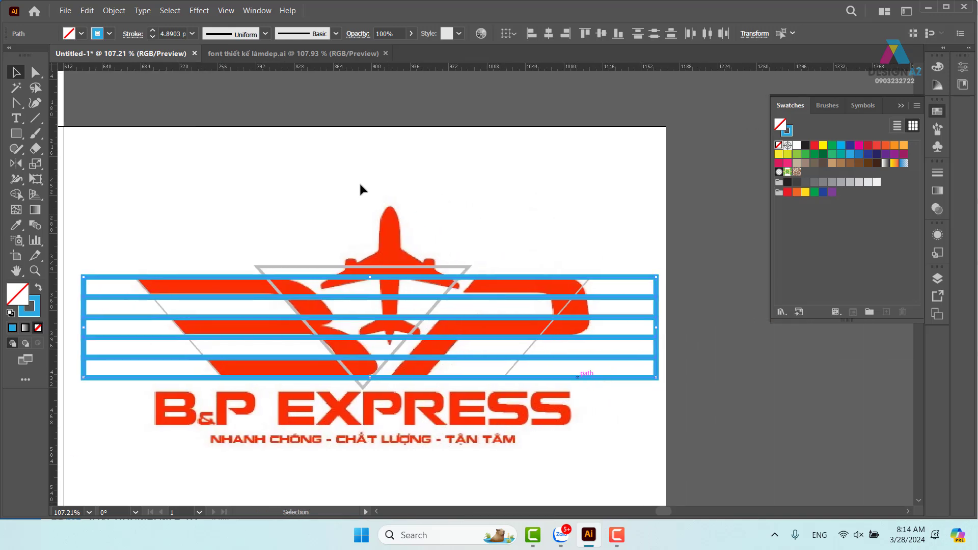
pyautogui.click(193, 34)
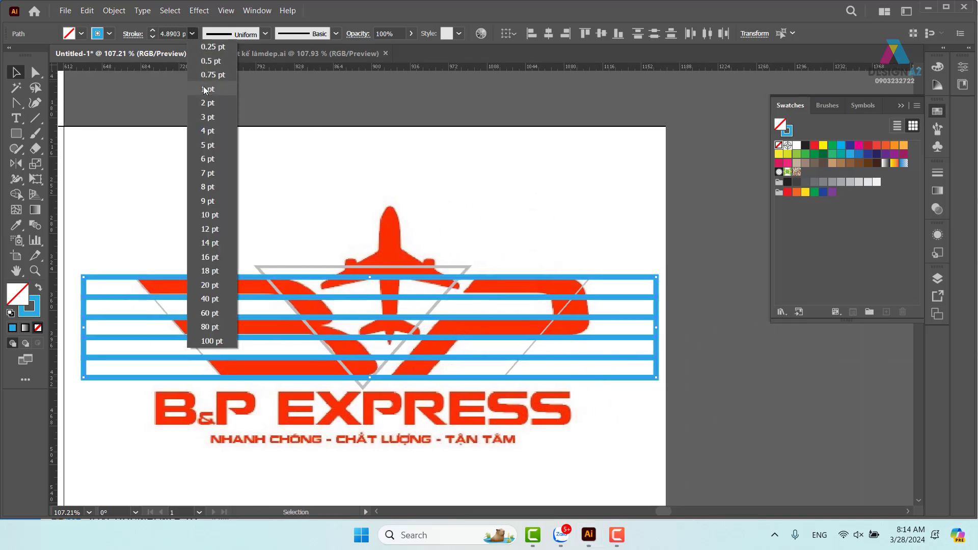
pyautogui.click(208, 91)
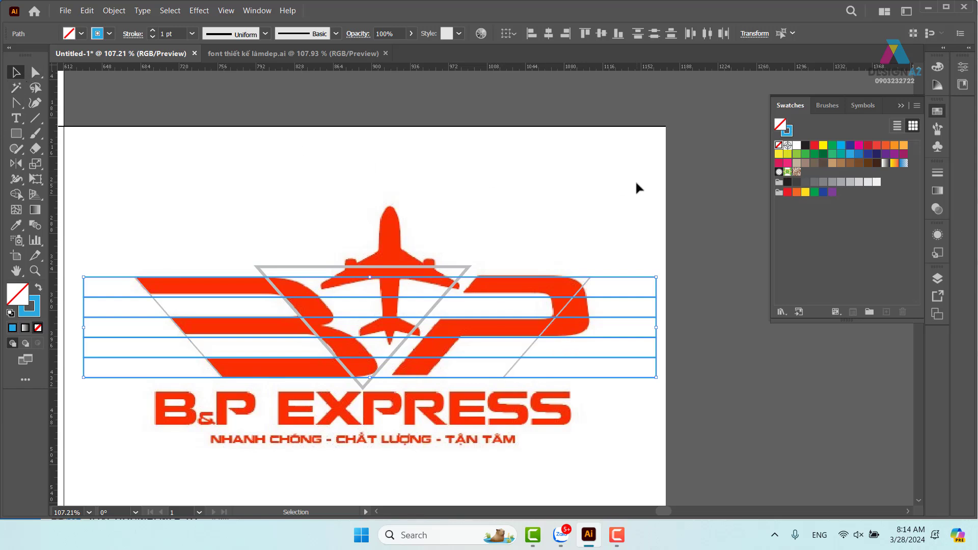
# Step: Group the top row of the grid and place a copy of it above the airplane
pyautogui.click(654, 278)
pyautogui.rightClick(656, 280)
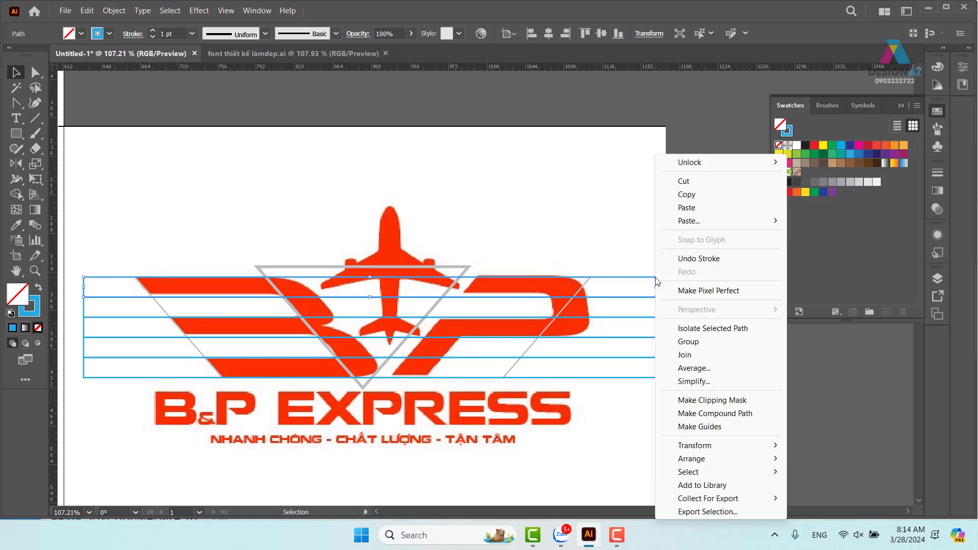
pyautogui.click(685, 339)
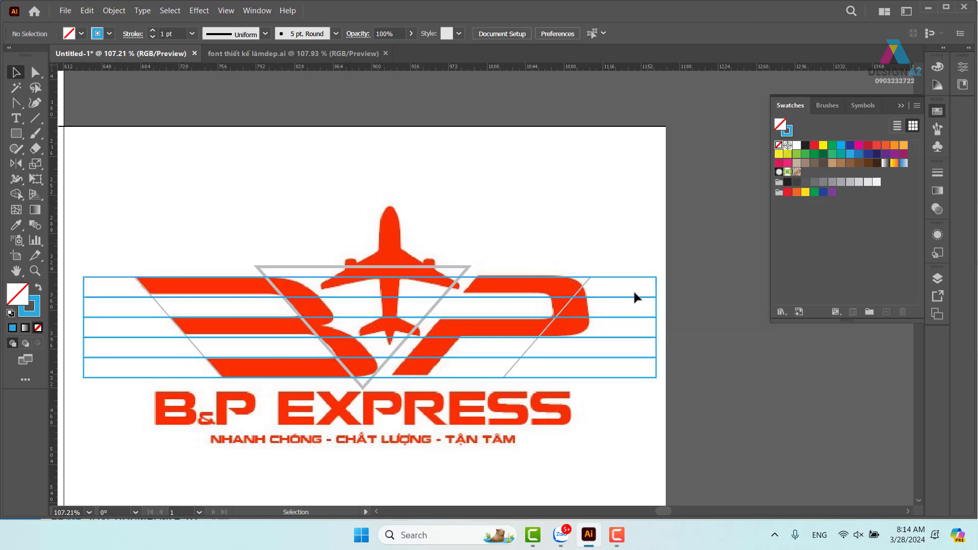
pyautogui.moveTo(635, 278); pyautogui.dragTo(656, 171)
pyautogui.moveTo(581, 277); pyautogui.dragTo(562, 259)
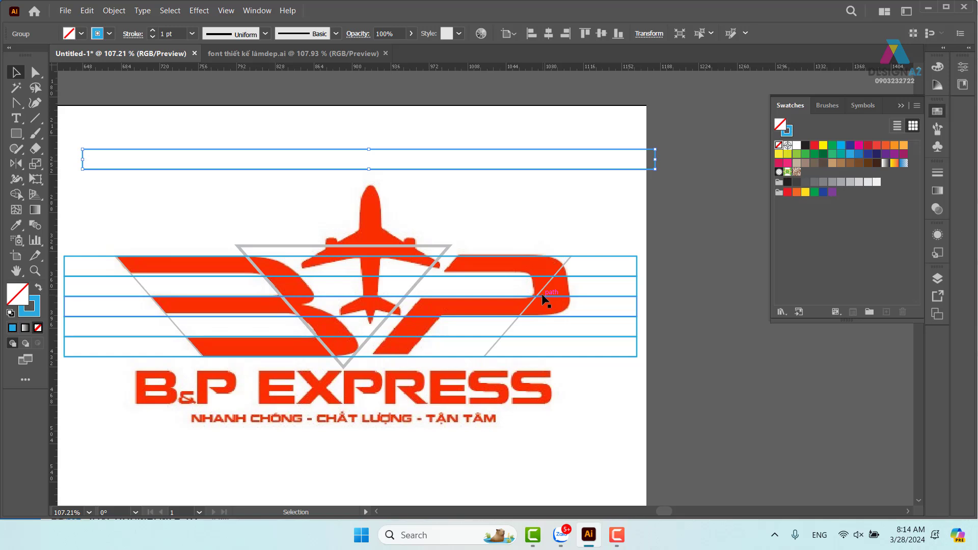
# Step: Draw a straight line along the trapezoid's slanted edge over the P and copy the line's angle from its properties
pyautogui.click(34, 118)
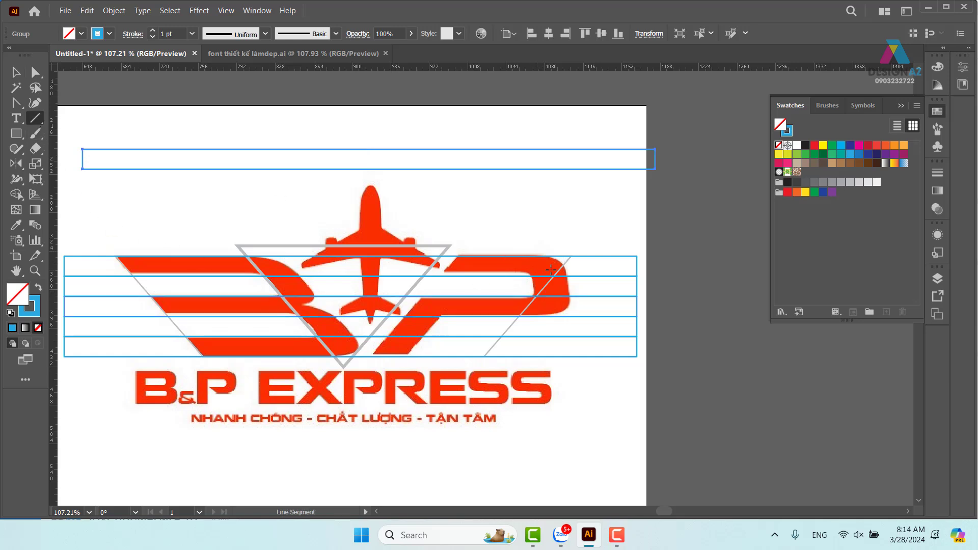
pyautogui.moveTo(571, 255); pyautogui.dragTo(483, 356)
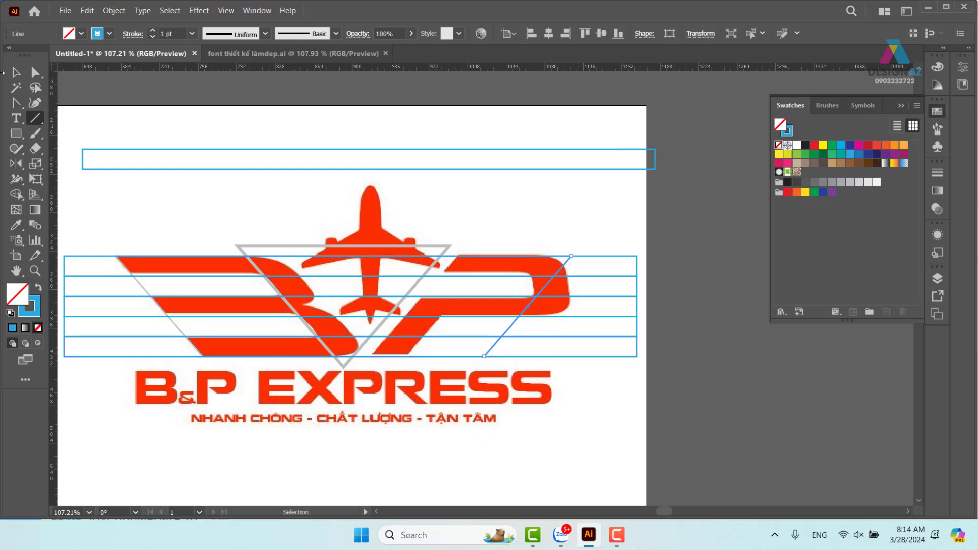
pyautogui.click(16, 73)
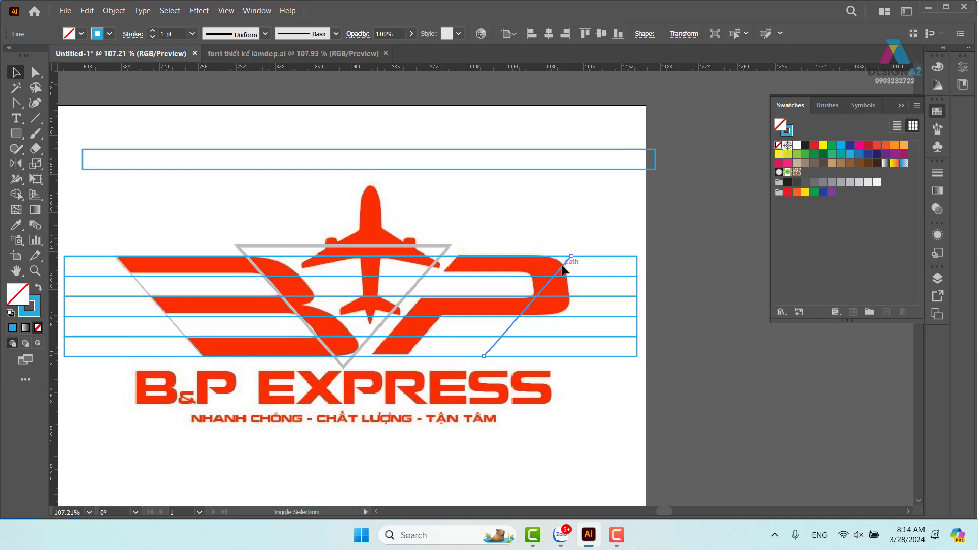
pyautogui.hotkey('shift', 'F7')
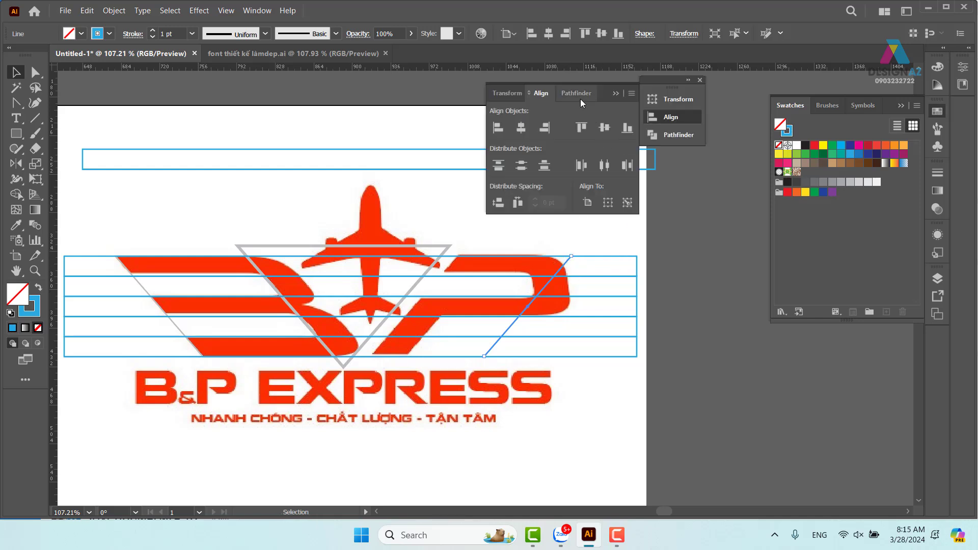
pyautogui.click(507, 93)
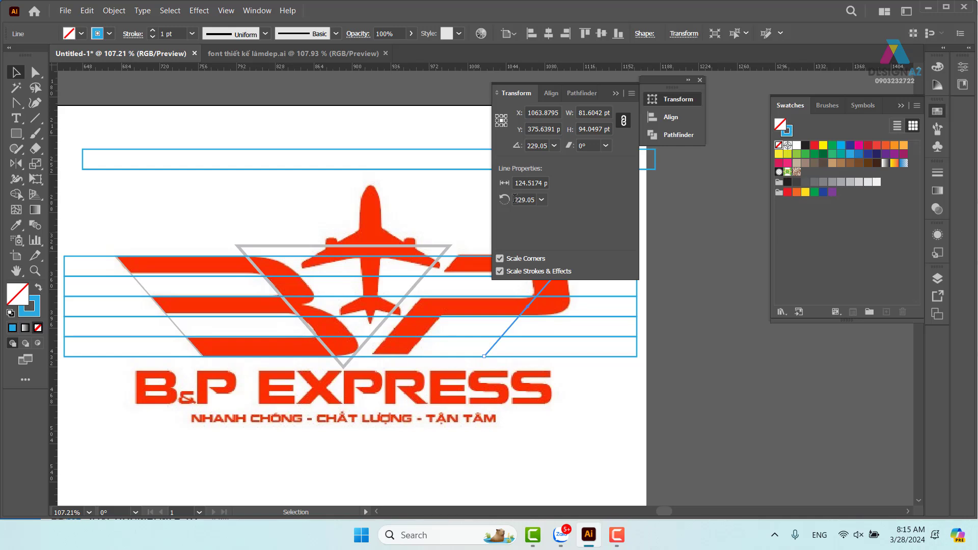
pyautogui.moveTo(516, 199); pyautogui.dragTo(589, 234)
# Step: Try to shear the long bar above the airplane by the copied line angle
pyautogui.click(428, 195)
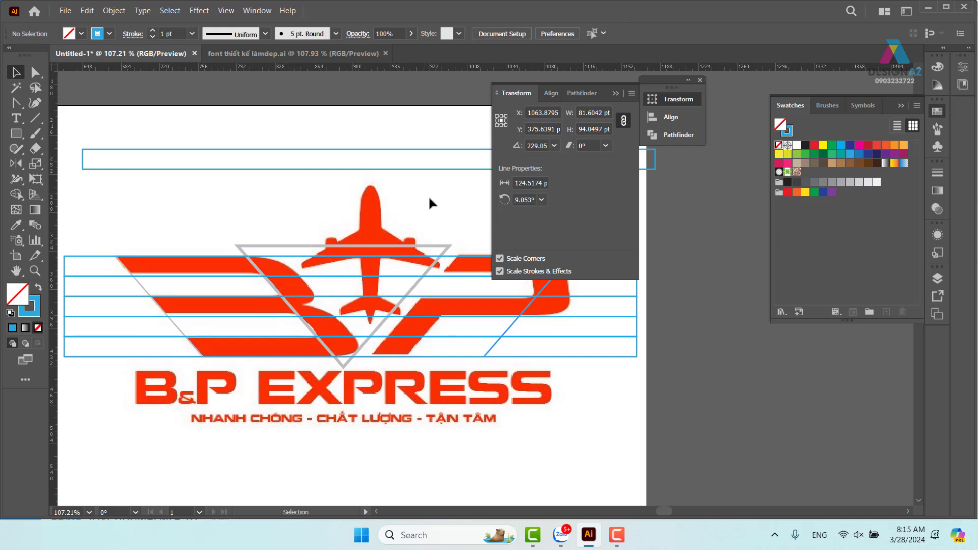
pyautogui.click(443, 170)
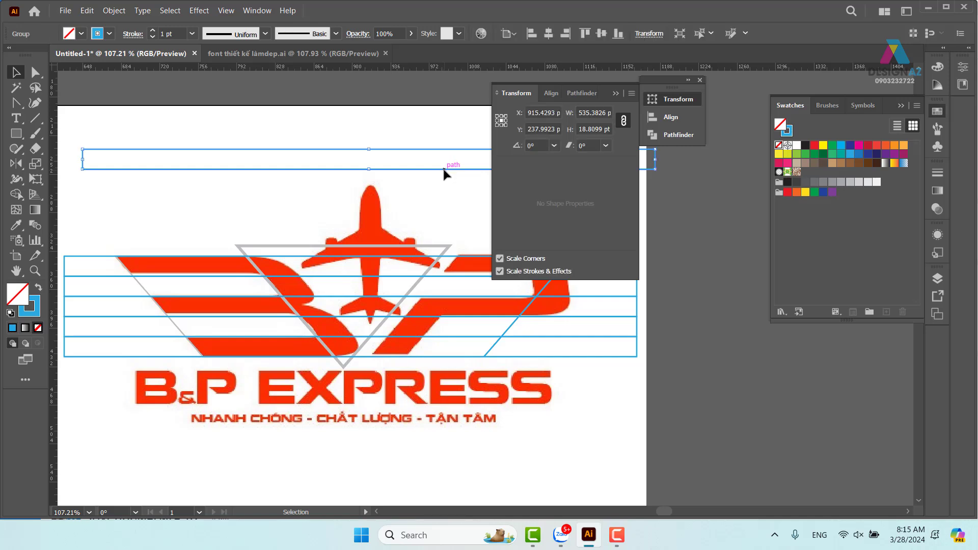
pyautogui.moveTo(597, 146); pyautogui.dragTo(579, 149)
pyautogui.hotkey('ctrl', 'v')
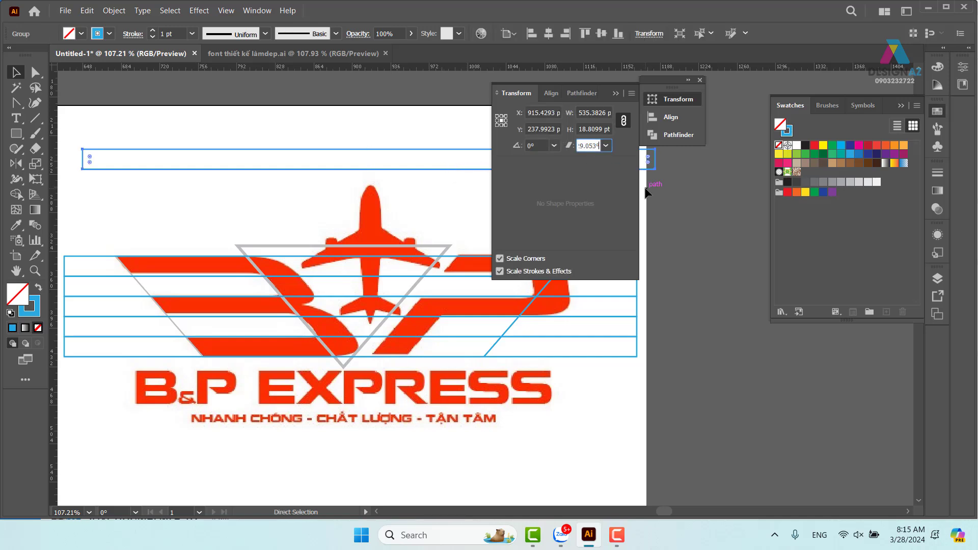
pyautogui.press('Return')
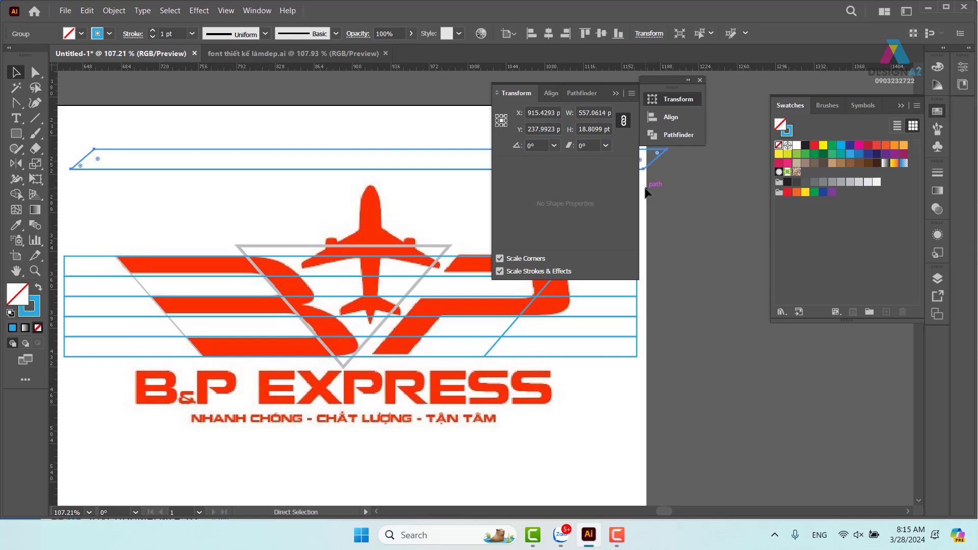
pyautogui.hotkey('ctrl', 'z')
# Step: Copy the rotation angle of the diagonal line over the P from its transform values
pyautogui.click(415, 200)
pyautogui.click(401, 169)
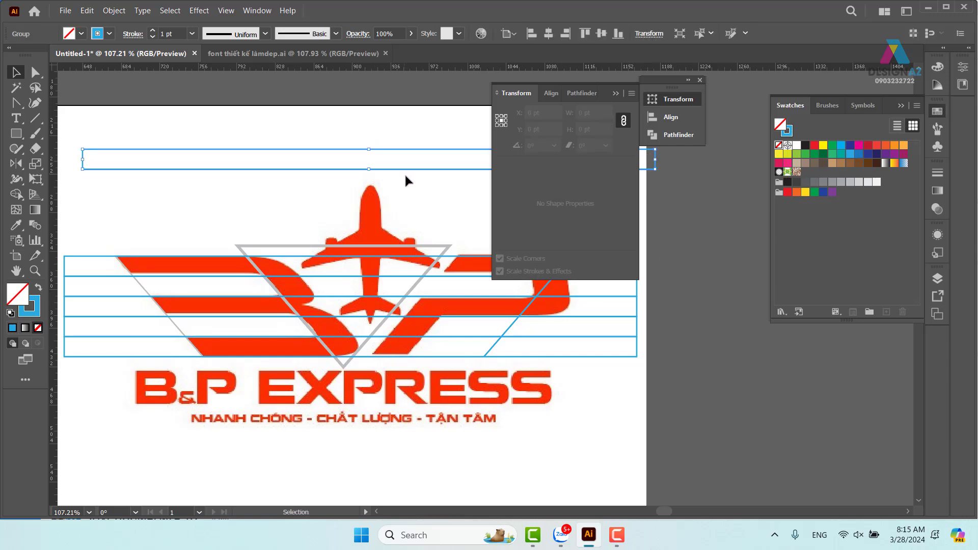
pyautogui.click(521, 316)
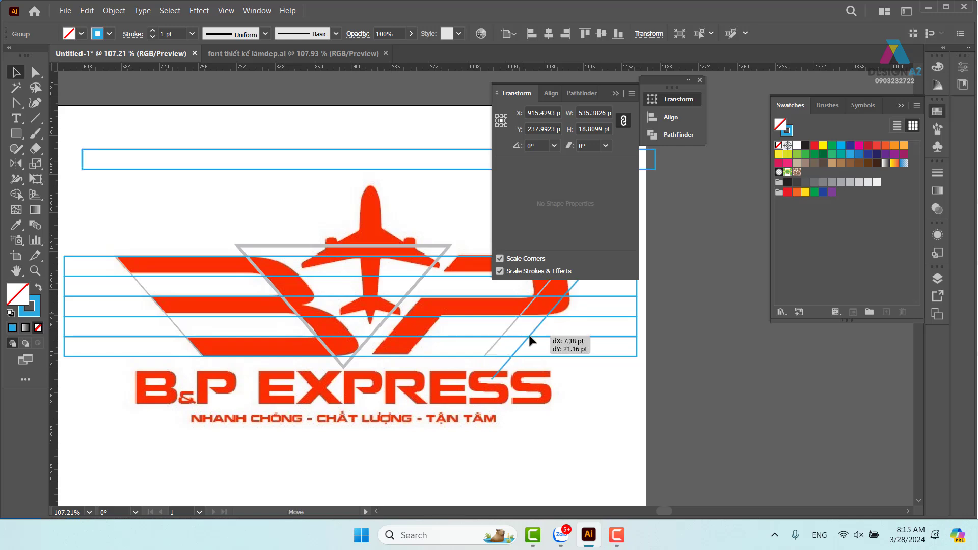
pyautogui.moveTo(609, 354); pyautogui.dragTo(515, 369)
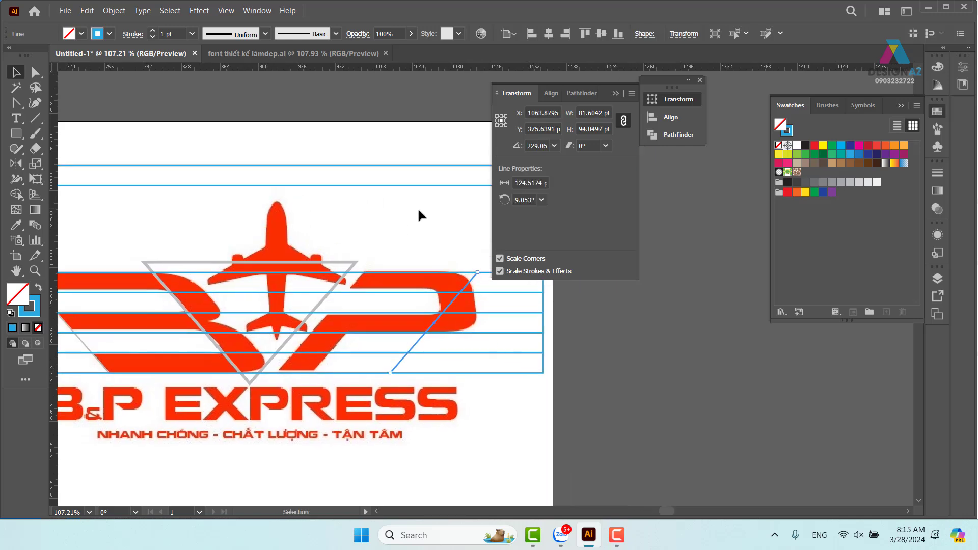
pyautogui.click(434, 186)
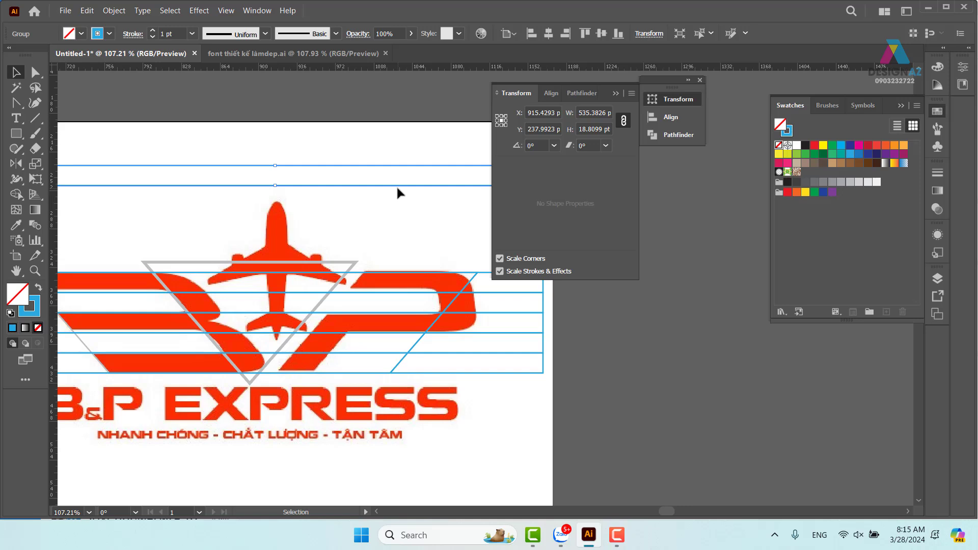
pyautogui.click(469, 288)
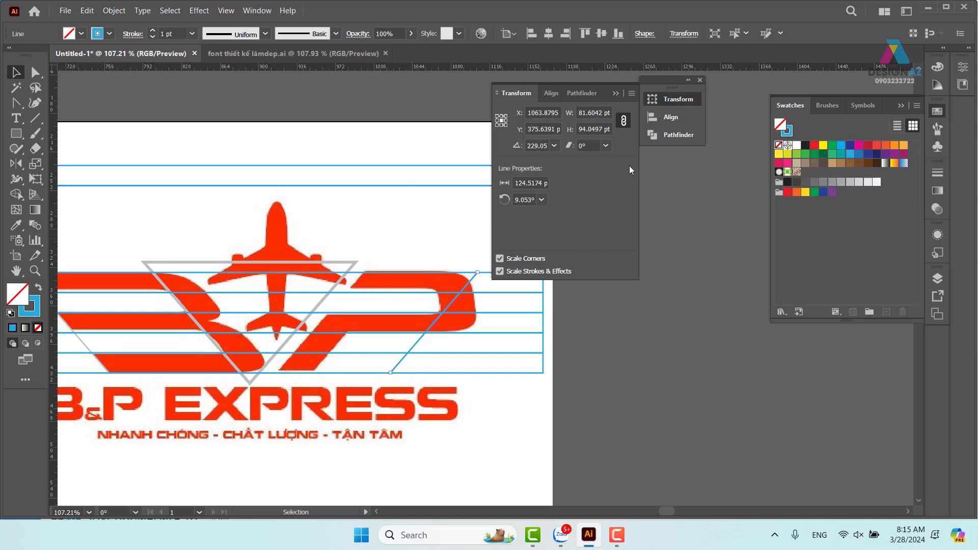
pyautogui.click(527, 146)
pyautogui.hotkey('ctrl', 'c')
# Step: Rotate the long bar above the airplane by the copied angle and move it onto the diagonal line over the P
pyautogui.click(388, 187)
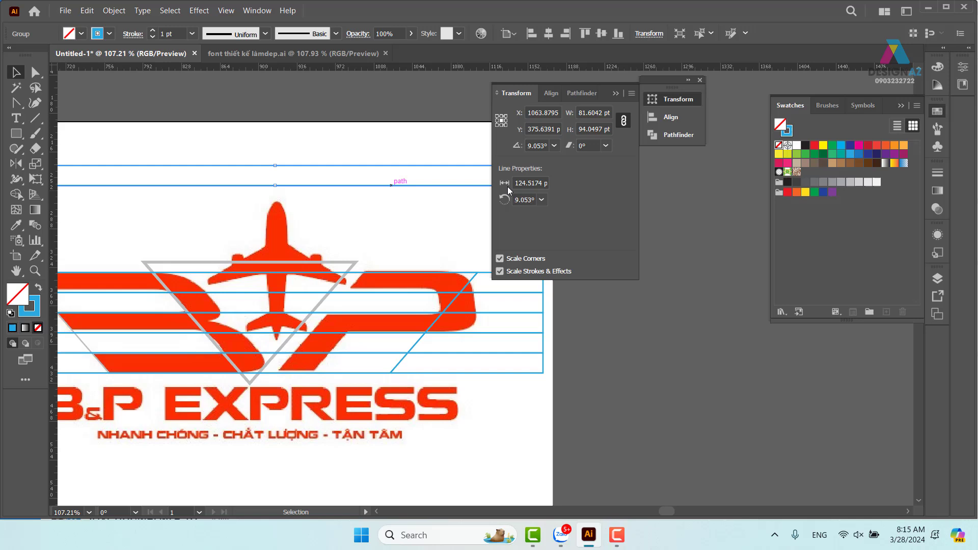
pyautogui.click(530, 146)
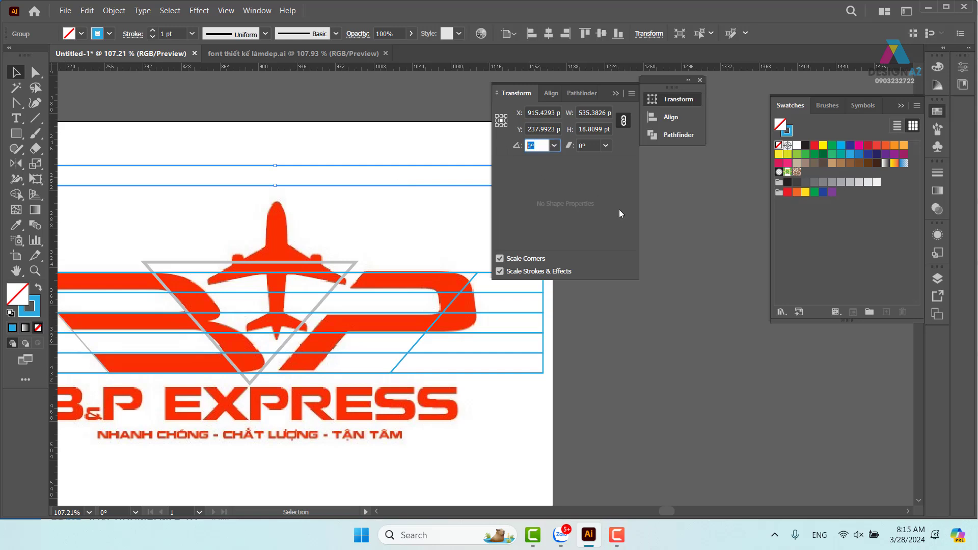
pyautogui.hotkey('ctrl', 'v')
pyautogui.press('Return')
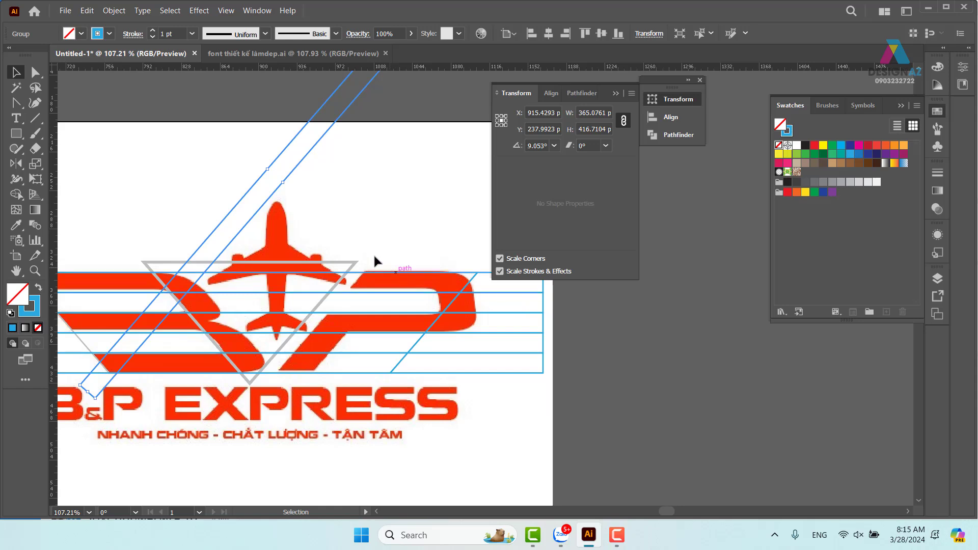
pyautogui.moveTo(295, 177); pyautogui.dragTo(464, 283)
pyautogui.moveTo(385, 355); pyautogui.dragTo(418, 374)
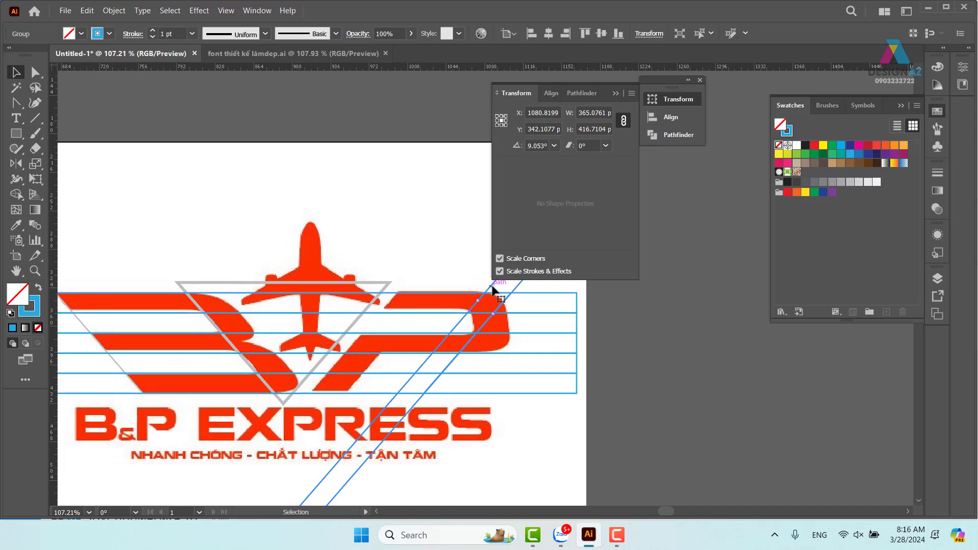
# Step: Place a copy of the slanted bar over the B and reflect it across a vertical axis
pyautogui.moveTo(484, 286); pyautogui.dragTo(200, 283)
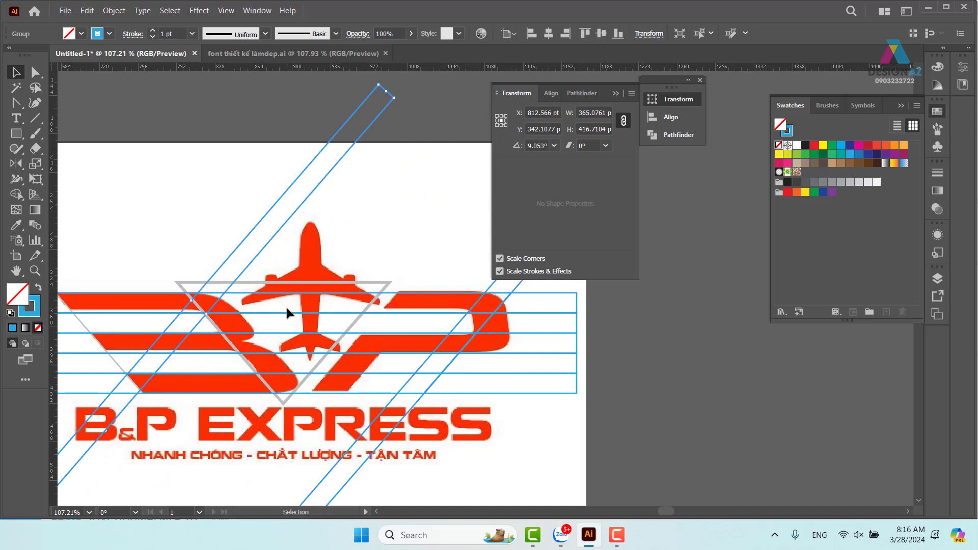
pyautogui.press('o')
pyautogui.moveTo(380, 288); pyautogui.dragTo(136, 285)
pyautogui.moveTo(281, 333); pyautogui.dragTo(406, 299)
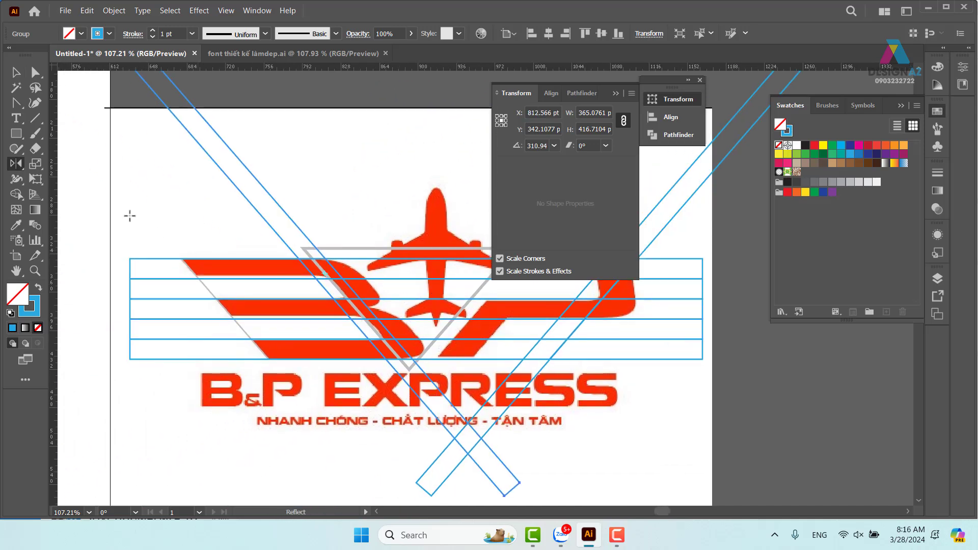
# Step: Move the mirrored bar so its outer side lies along the B's slanted outer edge
pyautogui.click(16, 72)
pyautogui.click(369, 192)
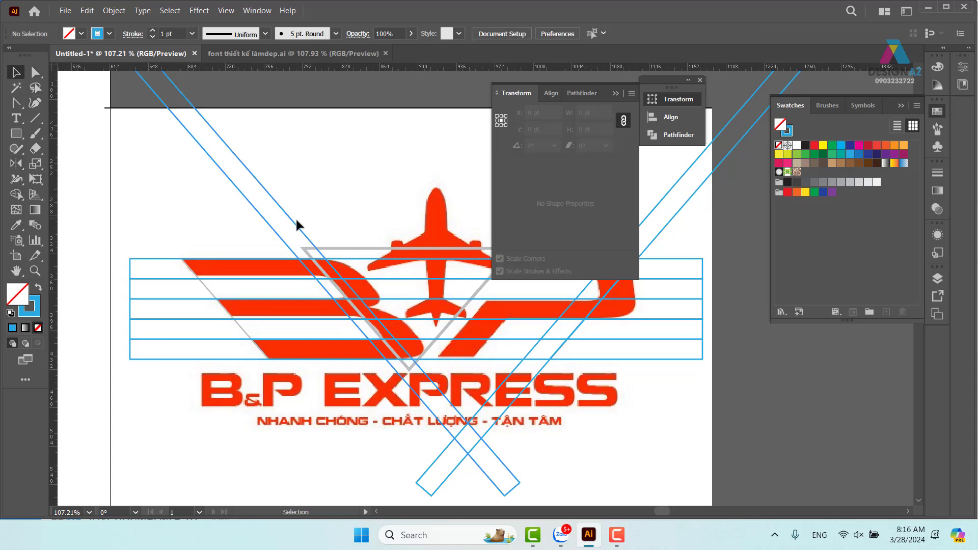
pyautogui.moveTo(297, 227); pyautogui.dragTo(182, 264)
pyautogui.click(287, 206)
pyautogui.moveTo(440, 388); pyautogui.dragTo(336, 376)
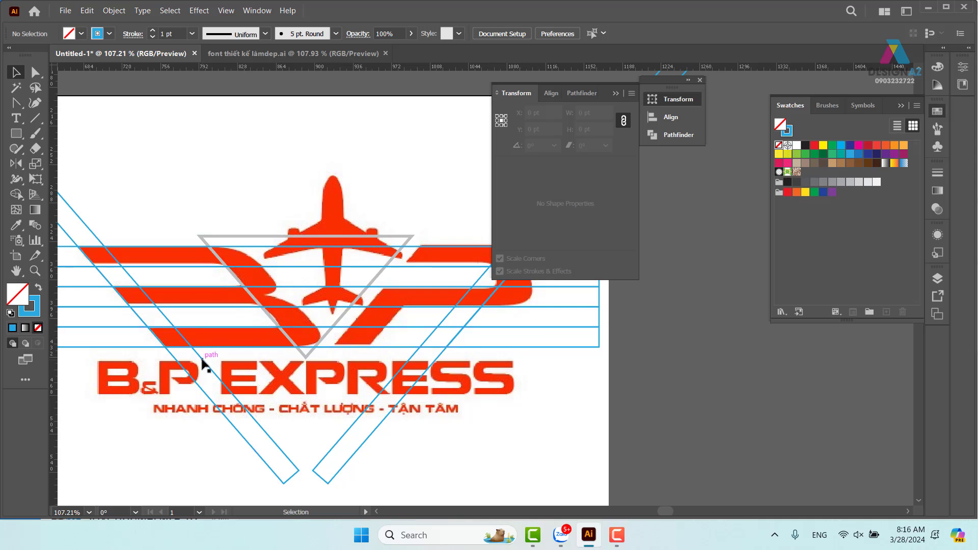
# Step: Try duplicating the mirrored bar from the B's outer edge to the triangle's left side
pyautogui.moveTo(202, 363); pyautogui.dragTo(307, 345)
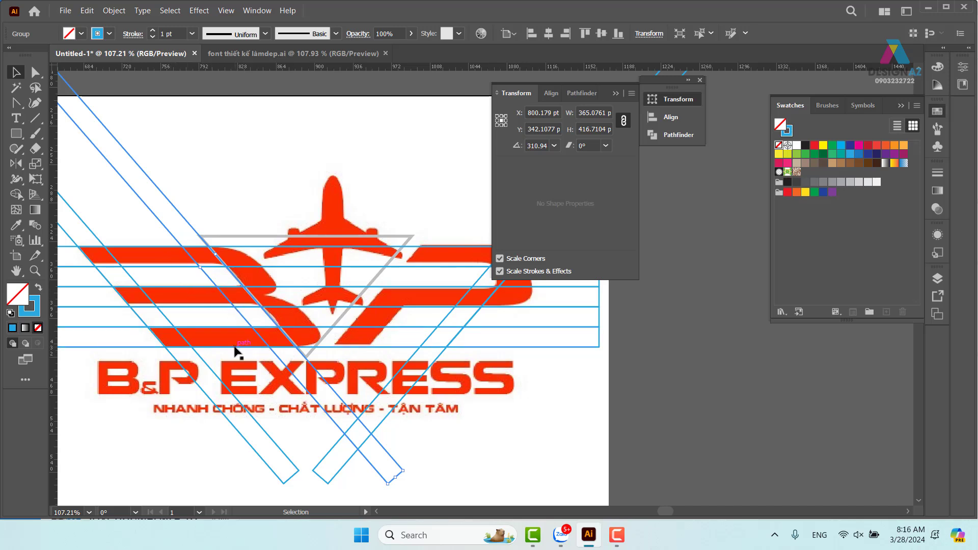
pyautogui.press('a')
pyautogui.click(298, 350)
pyautogui.hotkey('ctrl', 'z')
# Step: Place a copy of the slanted bar over the B along the triangle's left side
pyautogui.moveTo(482, 337); pyautogui.dragTo(274, 374)
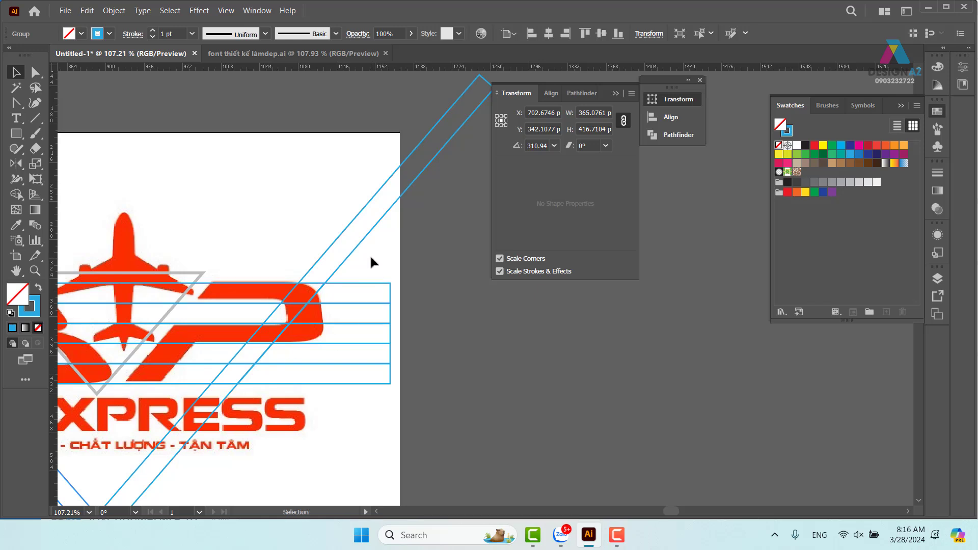
pyautogui.click(344, 265)
pyautogui.moveTo(165, 308); pyautogui.dragTo(444, 300)
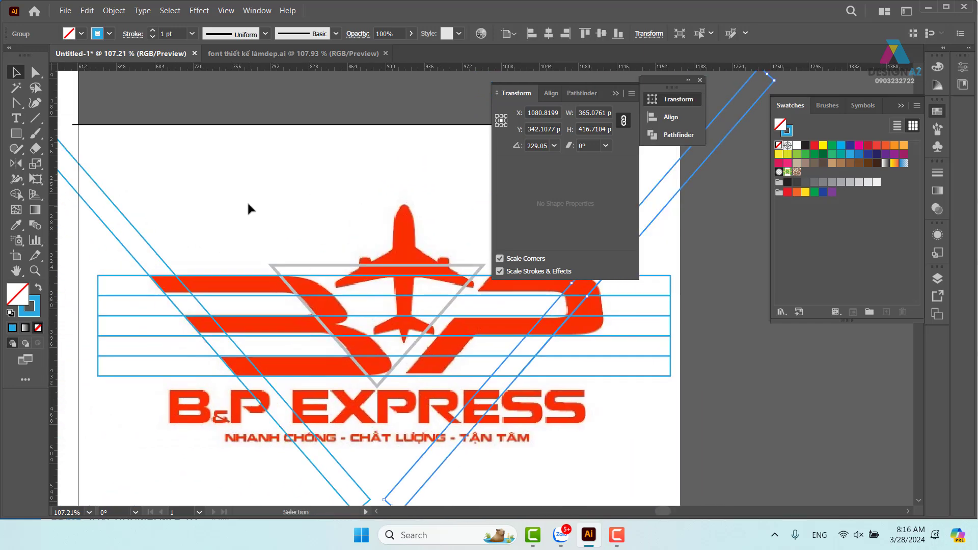
pyautogui.click(249, 206)
pyautogui.moveTo(166, 265); pyautogui.dragTo(264, 263)
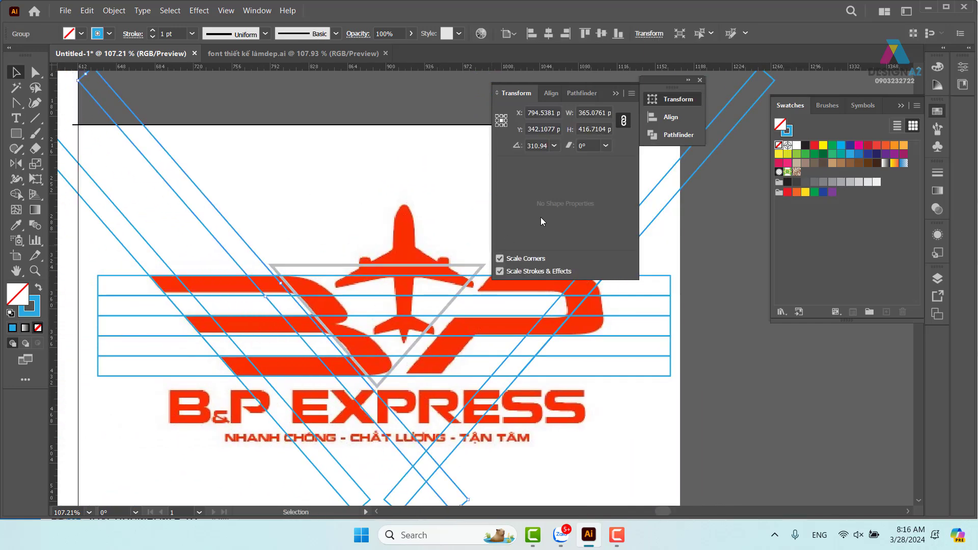
# Step: Try halving the copied bar's height, first with constrained proportions and again without them
pyautogui.click(607, 129)
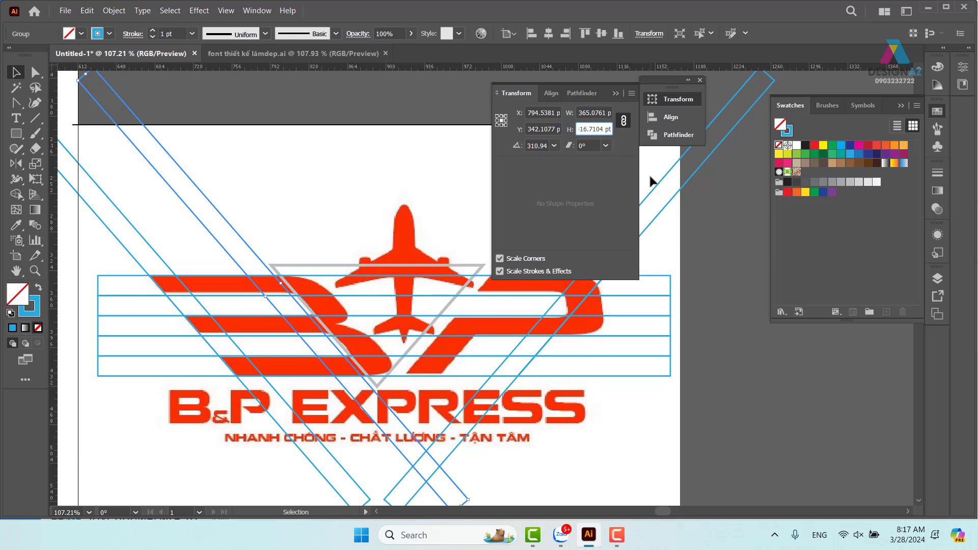
pyautogui.write('2')
pyautogui.press('Return')
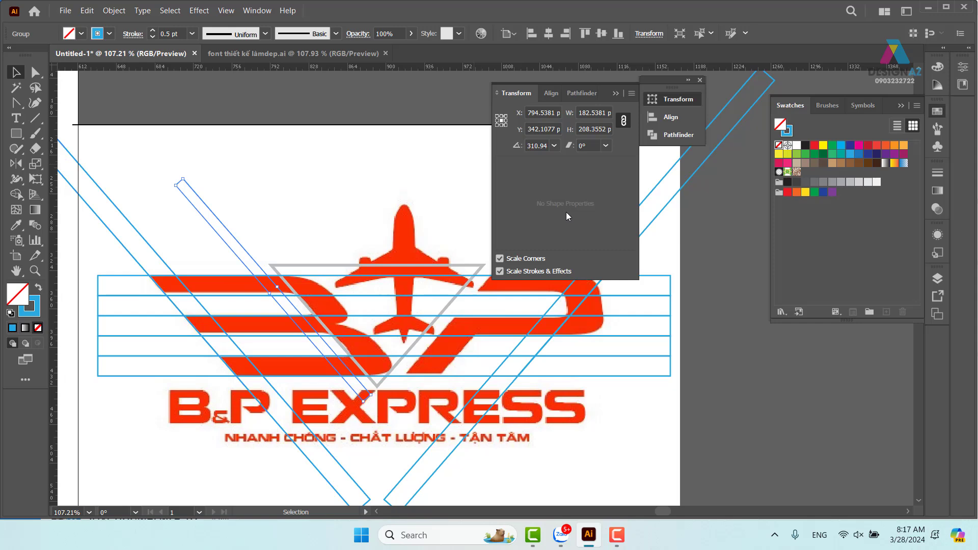
pyautogui.hotkey('ctrl', 'z')
pyautogui.click(622, 120)
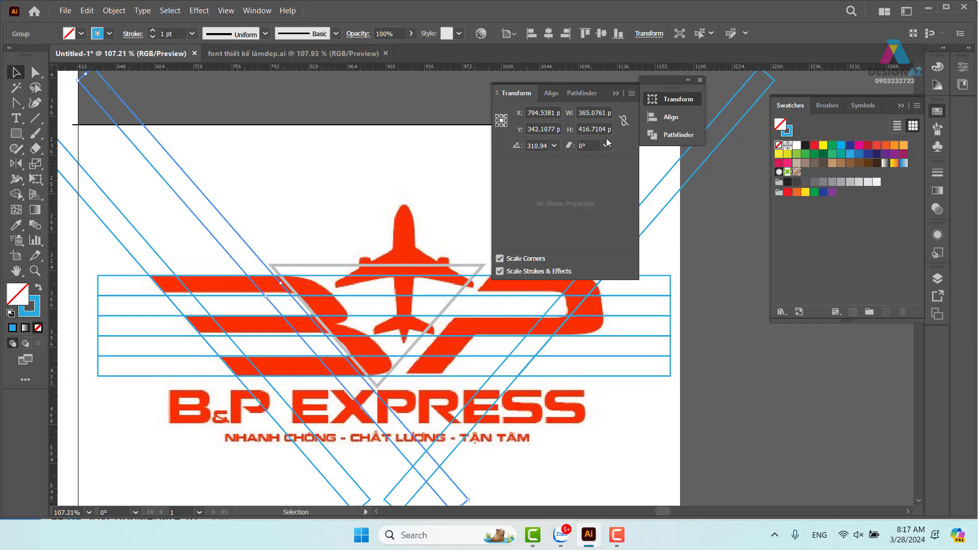
pyautogui.click(609, 130)
pyautogui.doubleClick(613, 130)
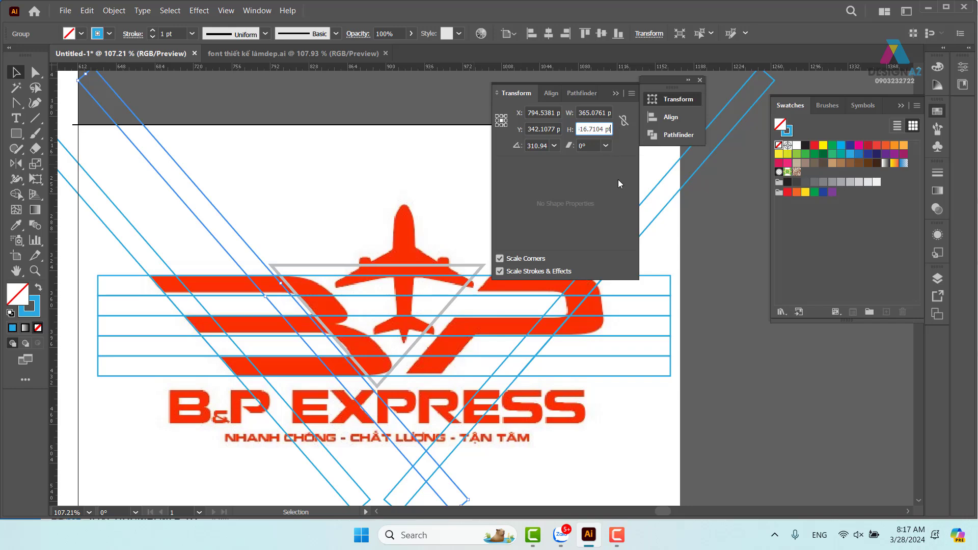
pyautogui.write('/2')
pyautogui.press('Return')
pyautogui.hotkey('ctrl', 'z')
# Step: Halve the copied bar's size with proportions constrained and move it against the outside of the triangle's left side
pyautogui.click(606, 129)
pyautogui.click(622, 123)
pyautogui.press('Return')
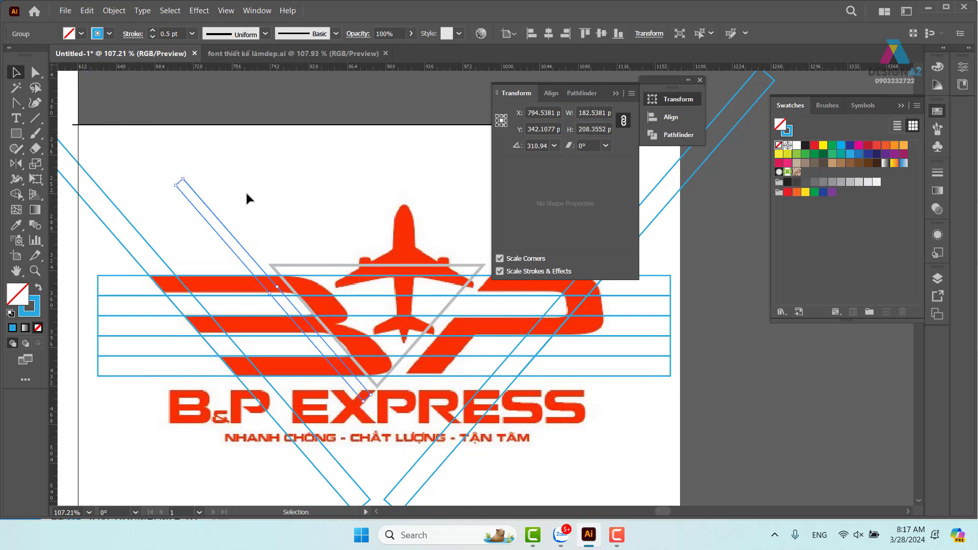
pyautogui.click(255, 224)
pyautogui.moveTo(245, 255); pyautogui.dragTo(284, 283)
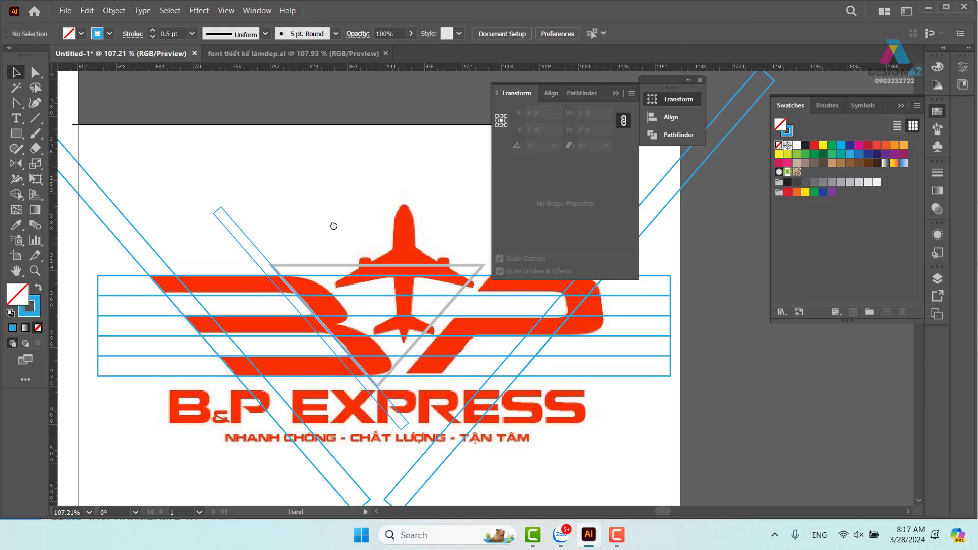
# Step: Reflect a copy of the half-size bar across a vertical axis and move it against the outside of the triangle's right side
pyautogui.hscroll(3, 331, 225)
pyautogui.moveTo(195, 248); pyautogui.dragTo(308, 243)
pyautogui.press('o')
pyautogui.moveTo(411, 245); pyautogui.dragTo(229, 251)
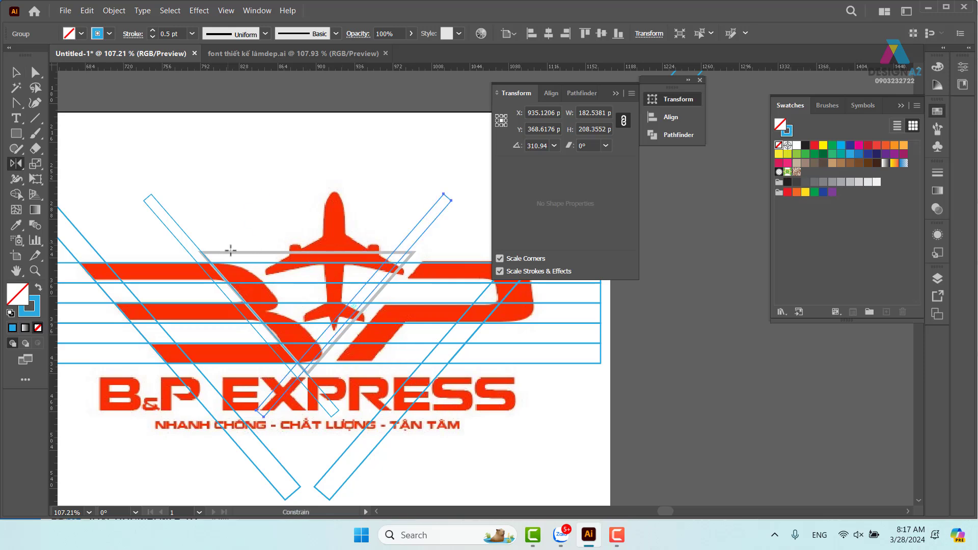
pyautogui.press('v')
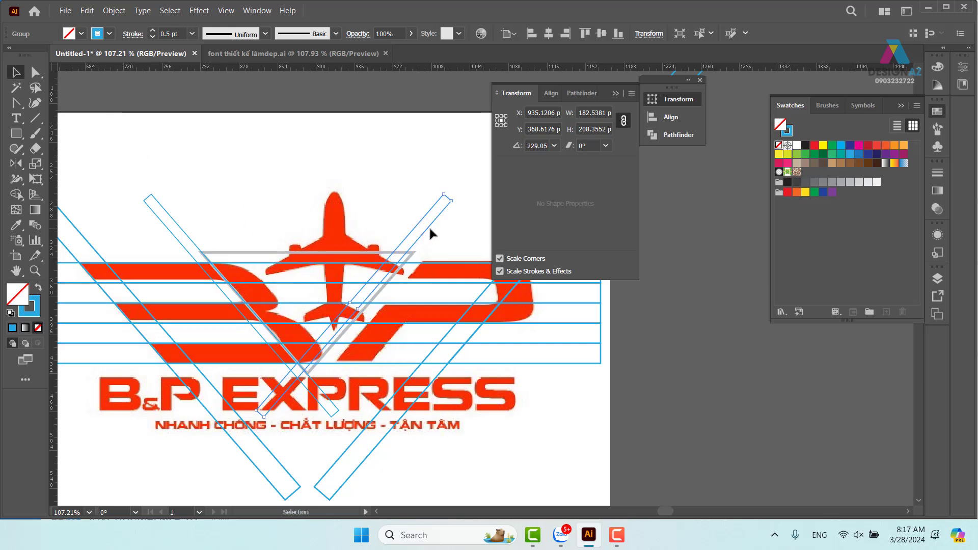
pyautogui.moveTo(427, 225); pyautogui.dragTo(444, 229)
# Step: Group the two half-size bars on either side of the triangle
pyautogui.keyDown('shift'); pyautogui.click(338, 409); pyautogui.keyUp('shift')
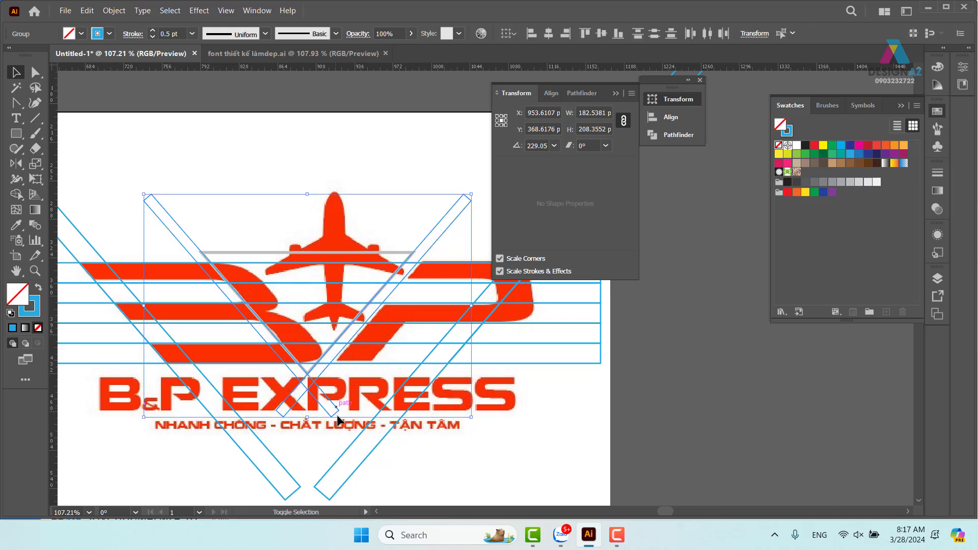
pyautogui.press('a')
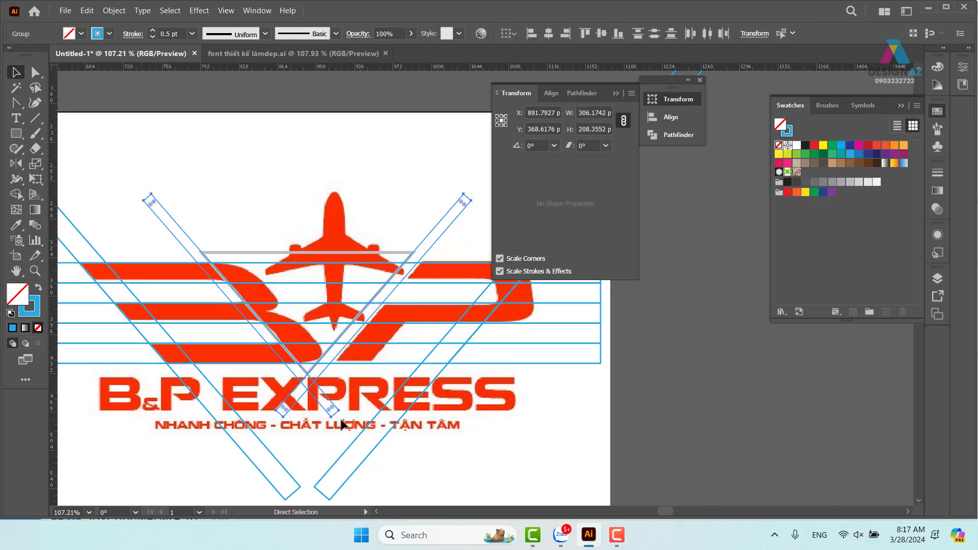
pyautogui.press('v')
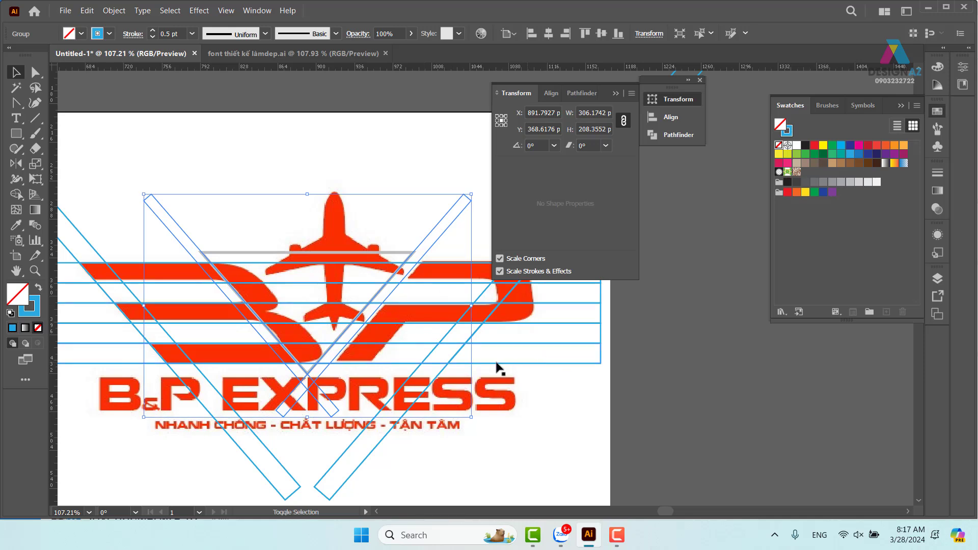
# Step: Try moving the topmost horizontal guide row upward
pyautogui.keyDown('shift'); pyautogui.click(373, 364); pyautogui.keyUp('shift')
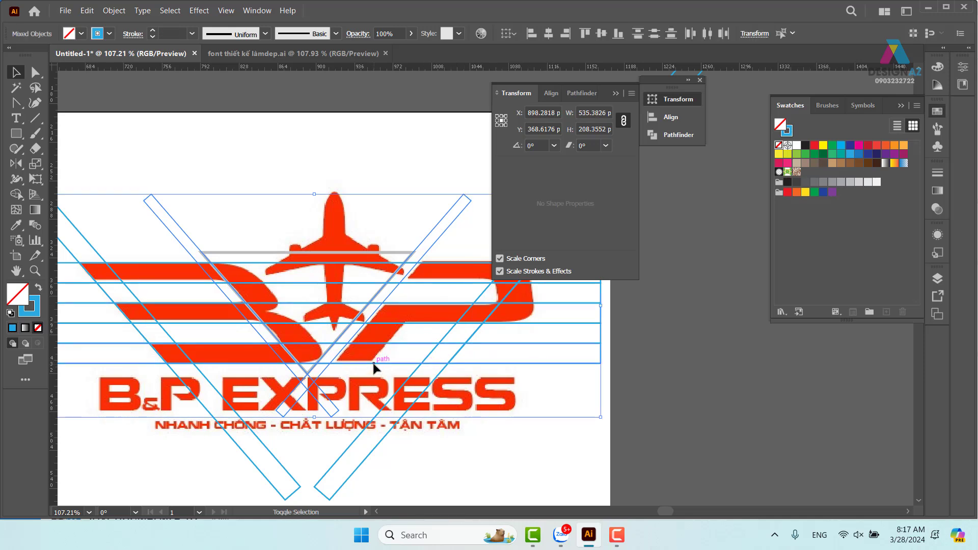
pyautogui.press('space')
pyautogui.moveTo(298, 349); pyautogui.dragTo(380, 348)
pyautogui.click(221, 233)
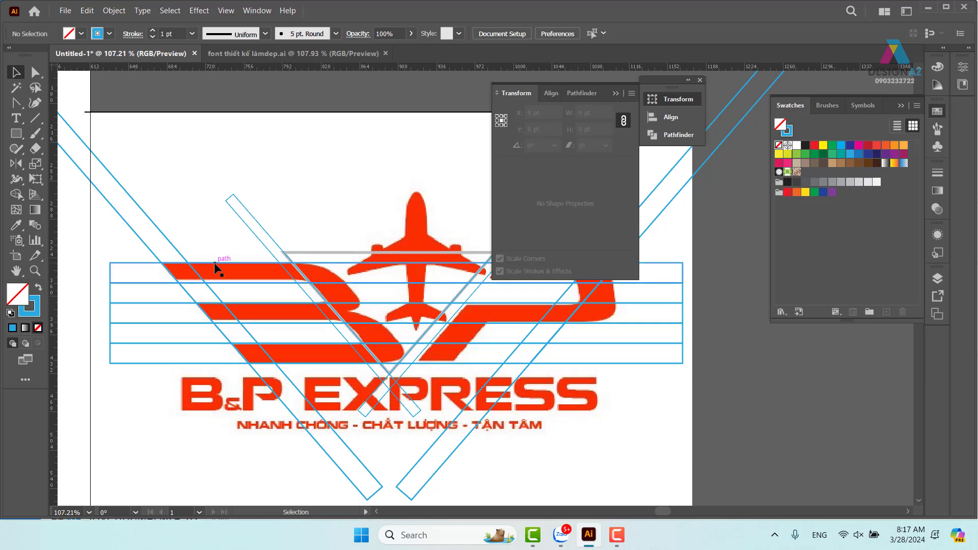
pyautogui.moveTo(214, 264); pyautogui.dragTo(218, 233)
pyautogui.hotkey('ctrl', 'z')
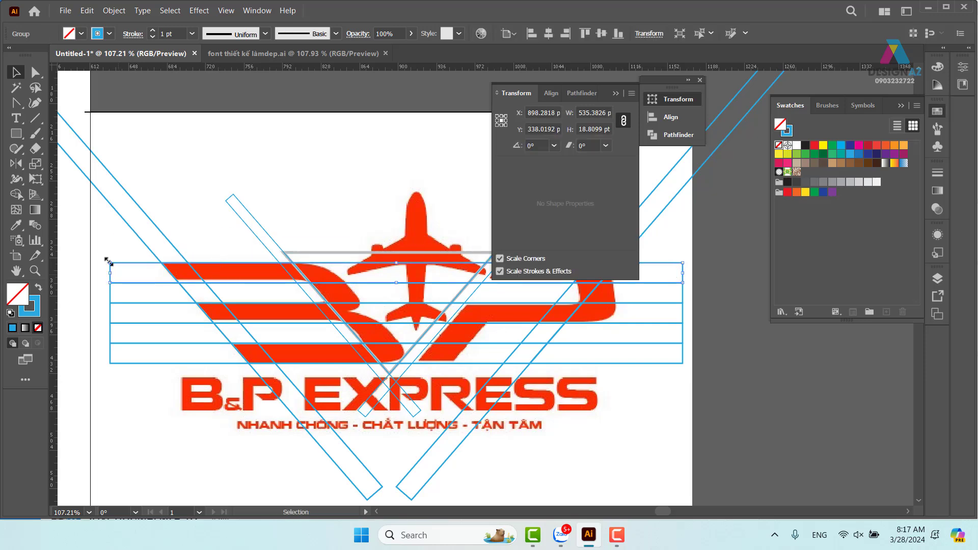
pyautogui.moveTo(95, 241); pyautogui.dragTo(123, 391)
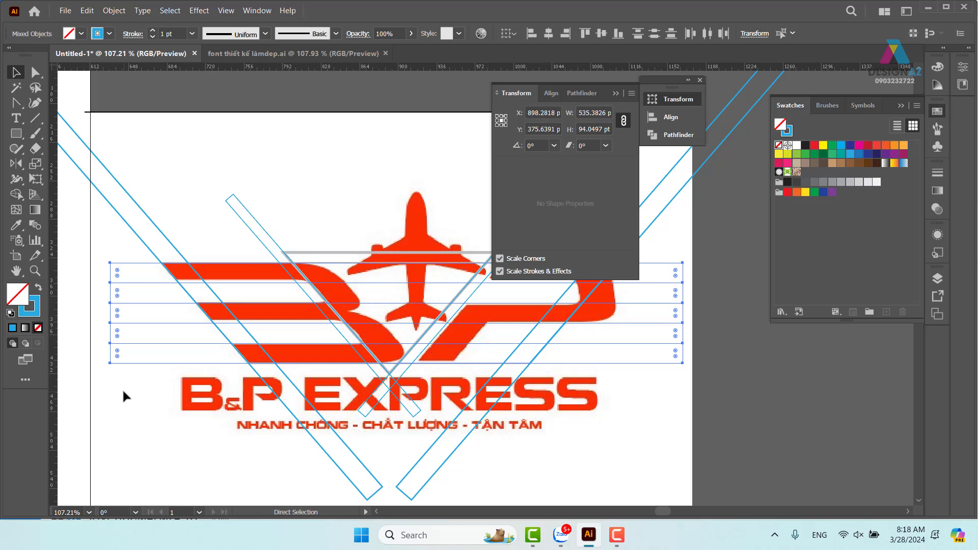
pyautogui.hotkey('ctrl', 'h')
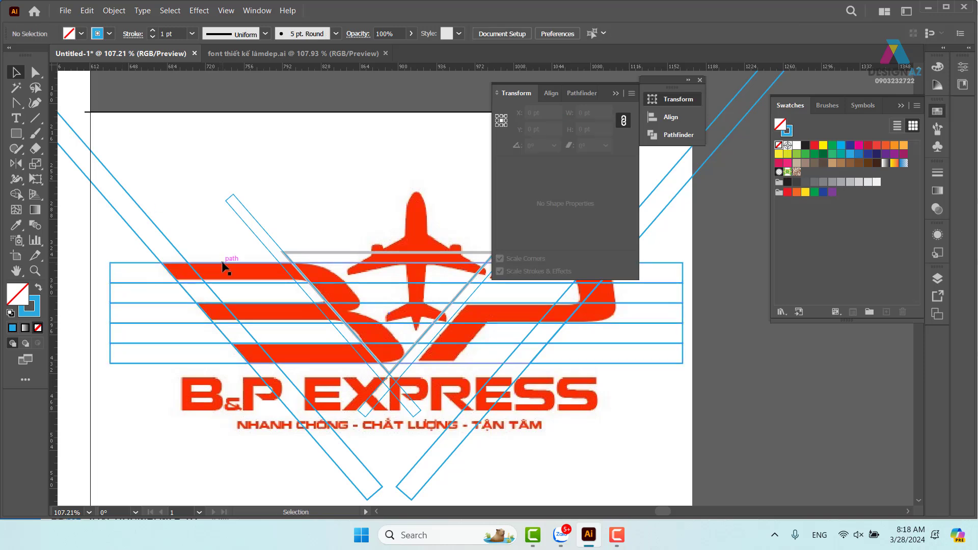
pyautogui.click(409, 313)
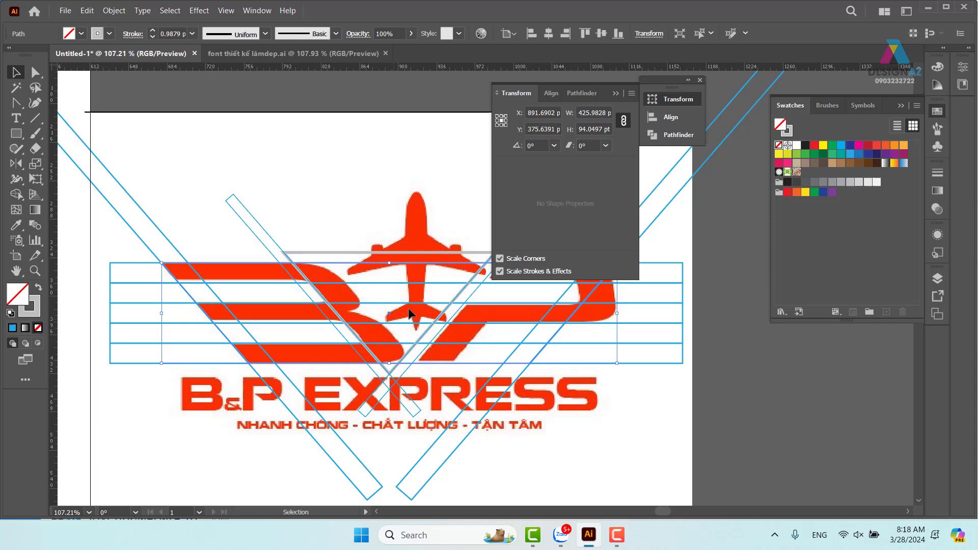
pyautogui.click(275, 244)
pyautogui.keyDown('shift'); pyautogui.click(212, 262); pyautogui.keyUp('shift')
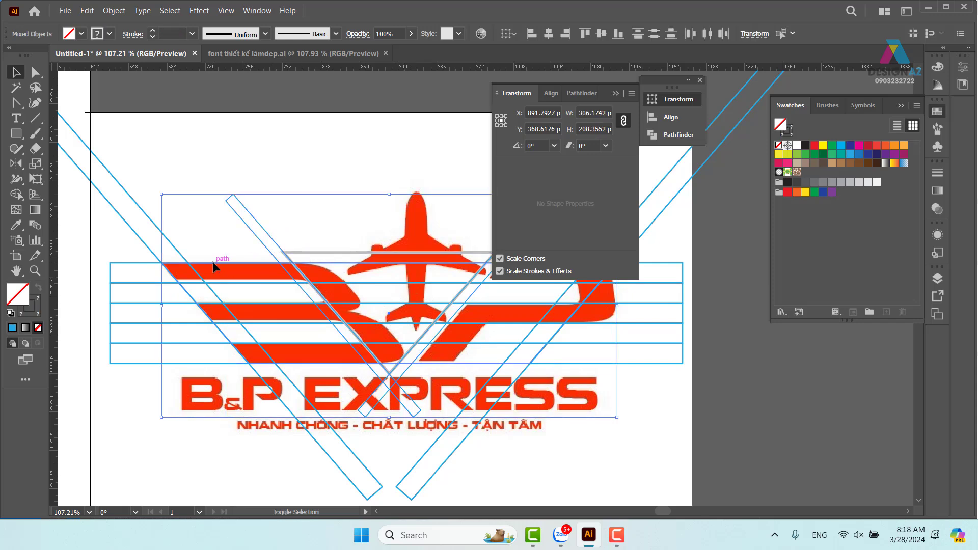
pyautogui.click(378, 116)
# Step: Place a copy of the P's long bar along the P's slanted left edge and a copy of the B's bar just outside the triangle's left side
pyautogui.moveTo(410, 217); pyautogui.dragTo(228, 207)
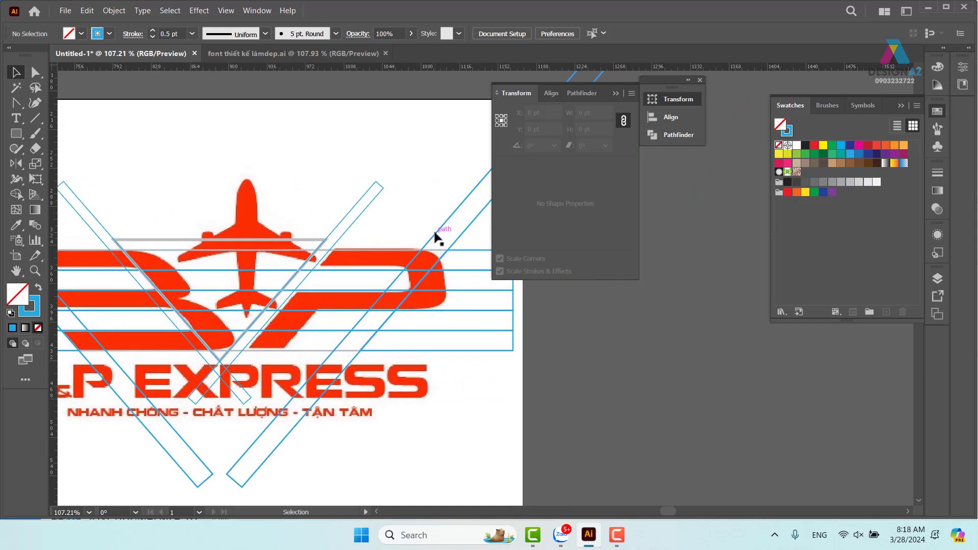
pyautogui.moveTo(436, 233); pyautogui.dragTo(345, 237)
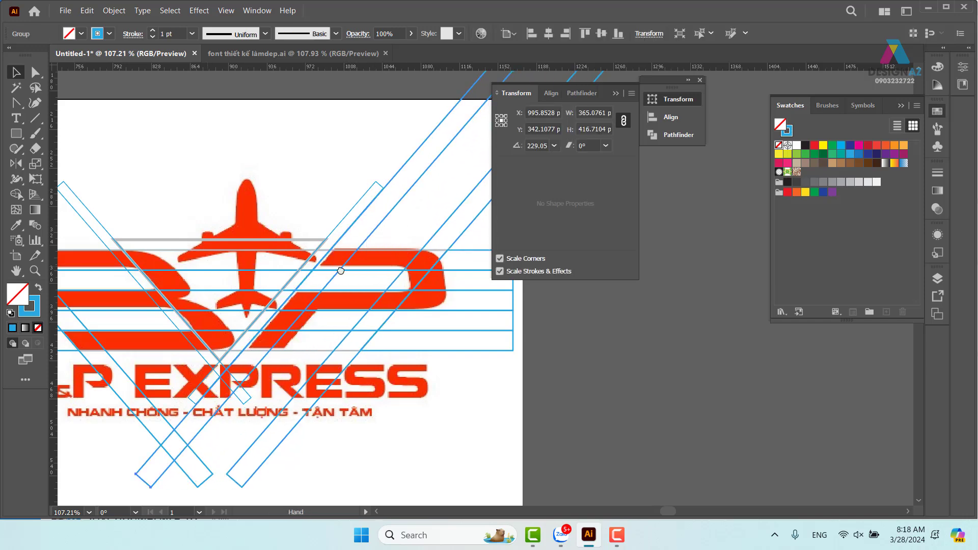
pyautogui.moveTo(341, 271); pyautogui.dragTo(533, 278)
pyautogui.moveTo(382, 281); pyautogui.dragTo(245, 293)
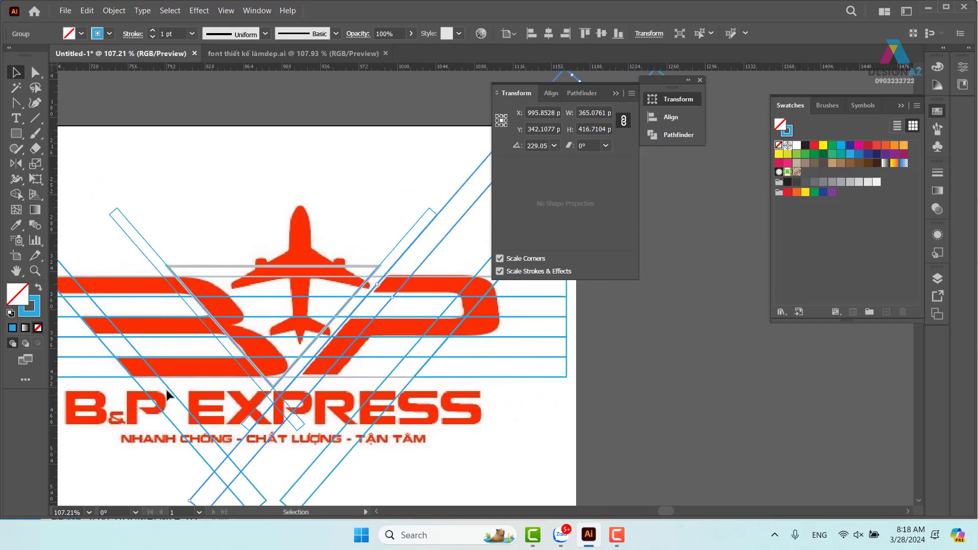
pyautogui.moveTo(170, 393); pyautogui.dragTo(260, 379)
pyautogui.moveTo(386, 413); pyautogui.dragTo(349, 407)
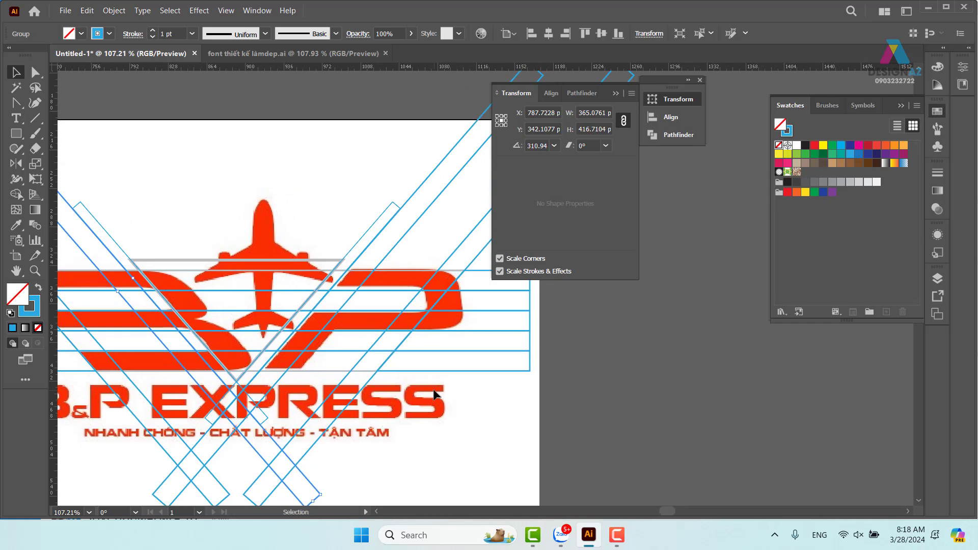
# Step: Try selecting the guide rows, slanted bars and triangle for merging with the Shape Builder tool
pyautogui.hotkey('ctrl', '-')
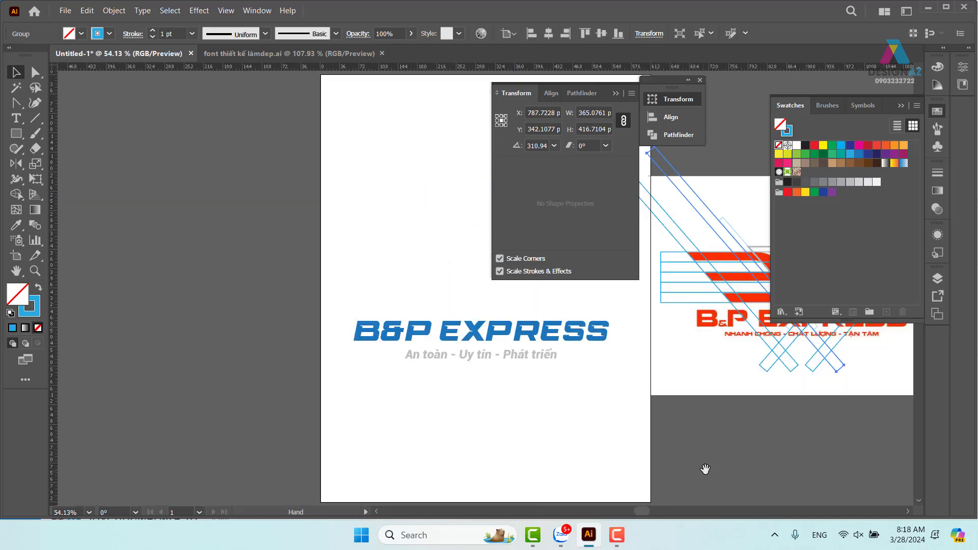
pyautogui.moveTo(703, 467); pyautogui.dragTo(124, 384)
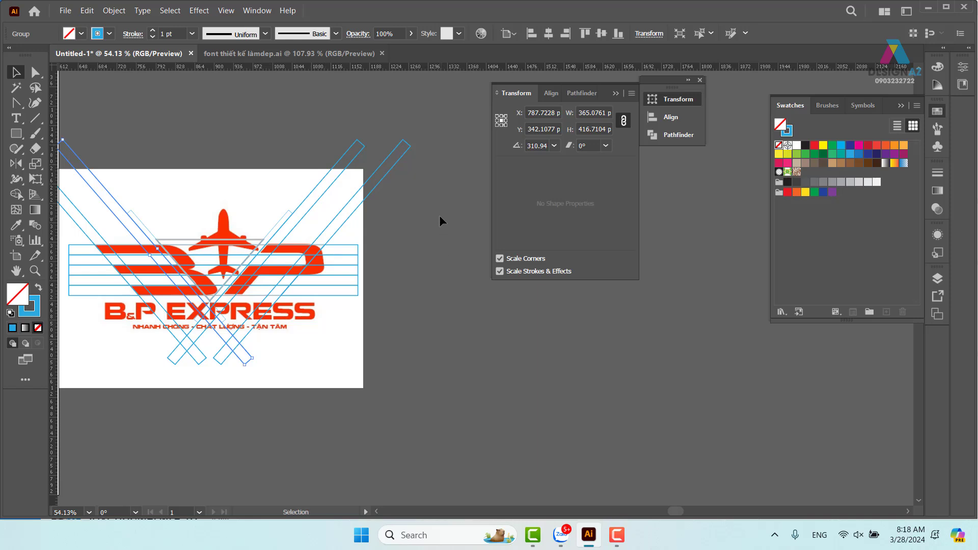
pyautogui.moveTo(439, 216); pyautogui.dragTo(65, 313)
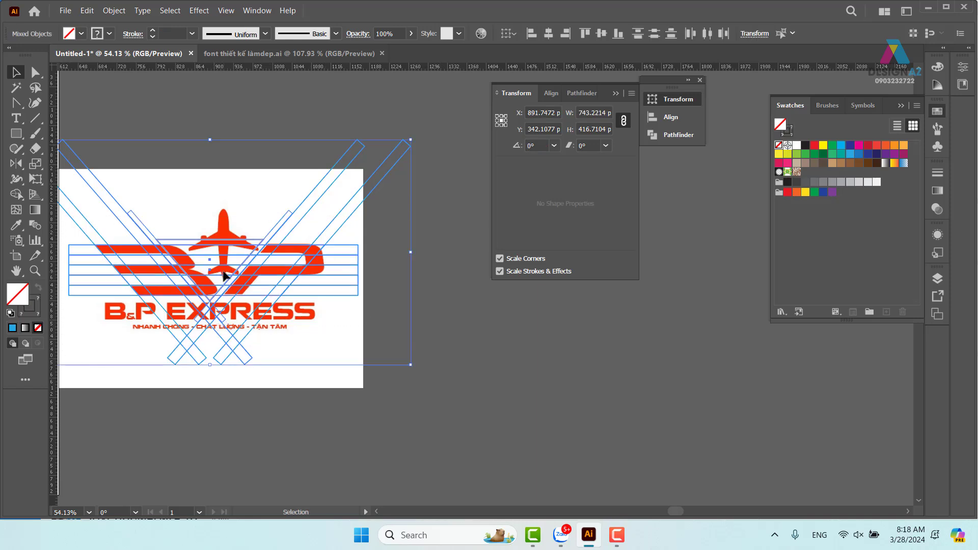
pyautogui.moveTo(281, 304); pyautogui.dragTo(415, 339)
pyautogui.moveTo(259, 326); pyautogui.dragTo(359, 352)
pyautogui.press('z')
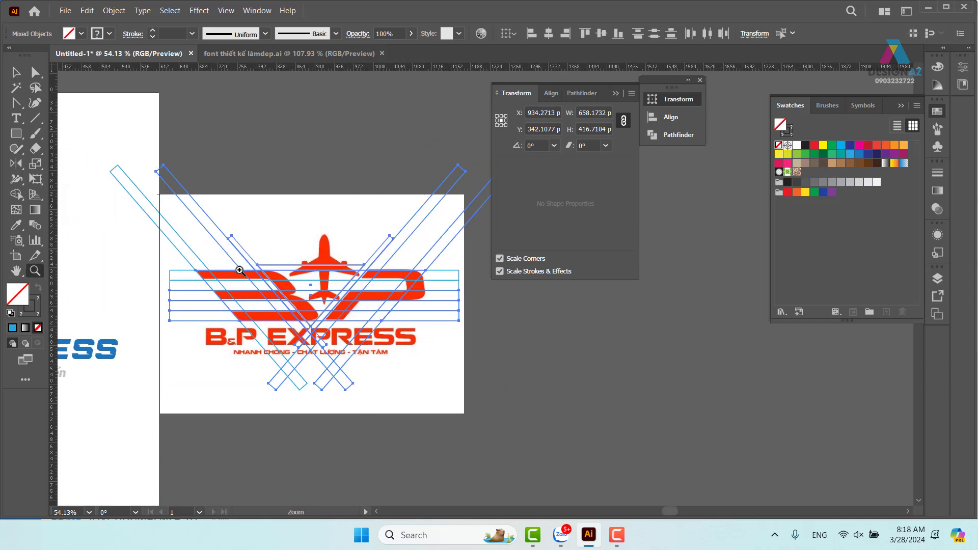
pyautogui.moveTo(239, 270); pyautogui.dragTo(336, 227)
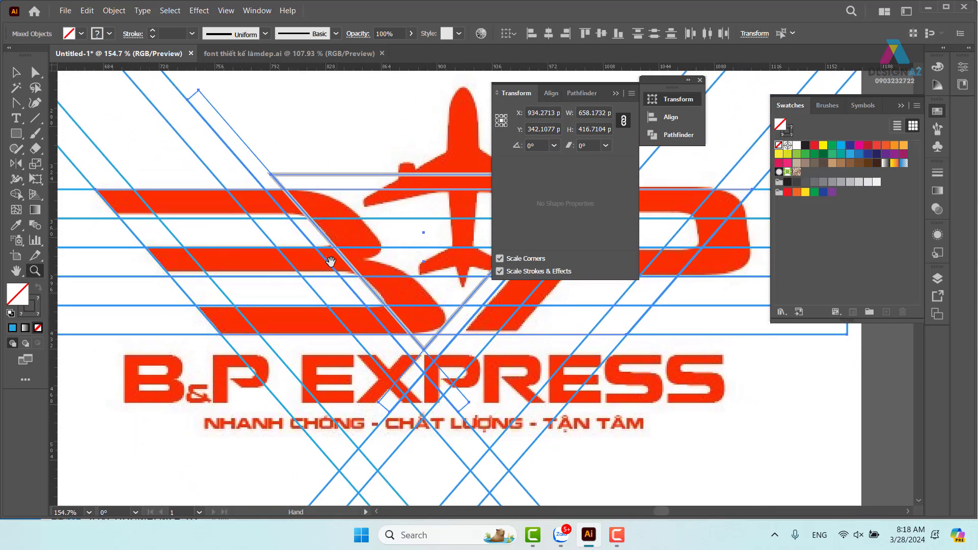
pyautogui.click(15, 194)
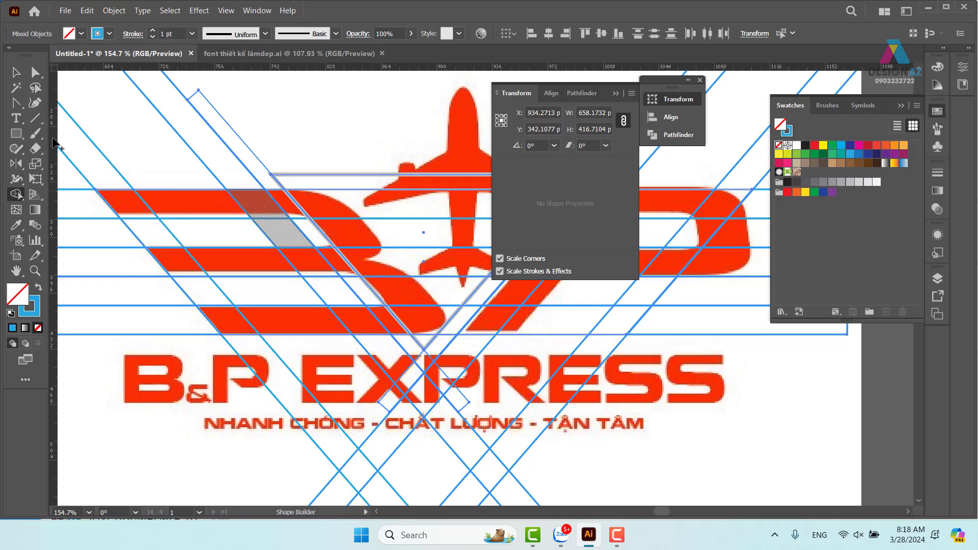
pyautogui.click(16, 72)
pyautogui.click(94, 218)
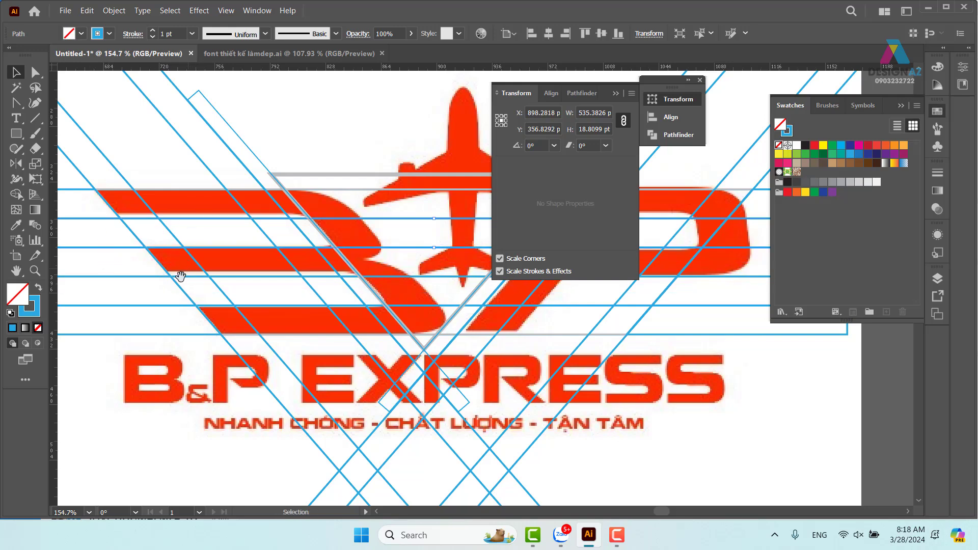
# Step: Select all the guide rows, slanted bars and the grey triangle over the BP lettermark
pyautogui.moveTo(180, 276); pyautogui.dragTo(262, 285)
pyautogui.hotkey('ctrl', '-')
pyautogui.moveTo(100, 198); pyautogui.dragTo(761, 386)
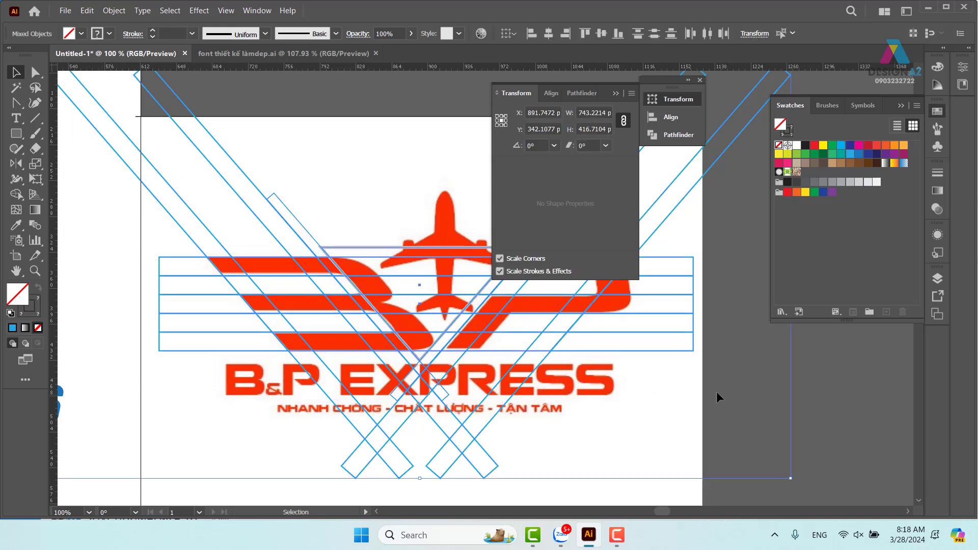
pyautogui.click(775, 448)
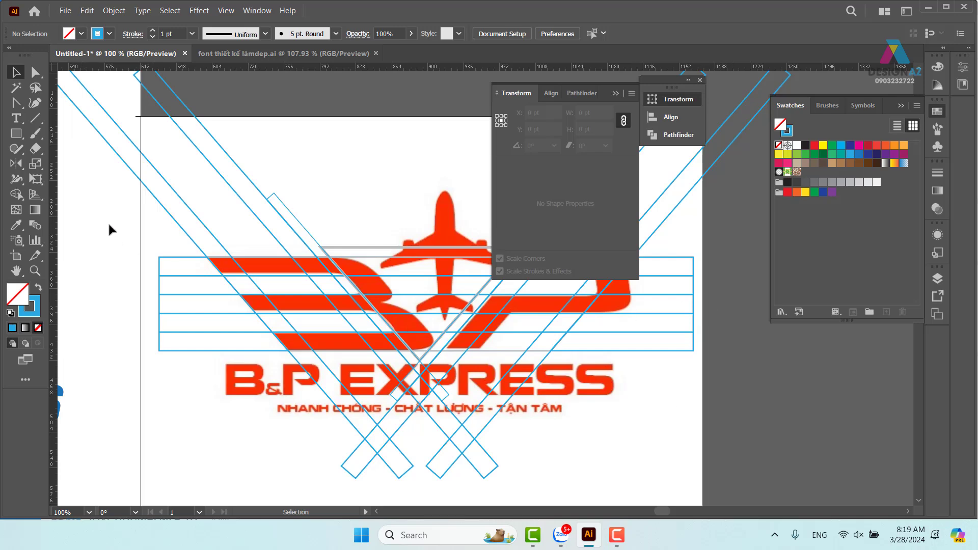
pyautogui.moveTo(108, 224); pyautogui.dragTo(771, 397)
pyautogui.press('z')
pyautogui.moveTo(214, 225); pyautogui.dragTo(244, 272)
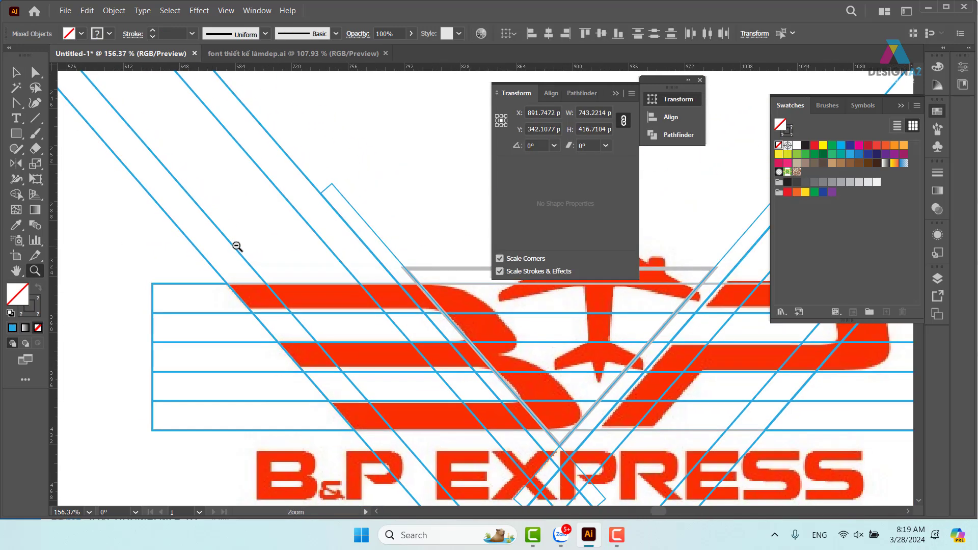
# Step: Merge the grid cells covering the B and the P into letter shapes with the Shape Builder tool
pyautogui.click(17, 194)
pyautogui.moveTo(257, 300)
pyautogui.mouseDown()
pyautogui.moveTo(392, 298)
pyautogui.moveTo(439, 353)
pyautogui.moveTo(390, 364)
pyautogui.mouseUp()
pyautogui.moveTo(328, 355)
pyautogui.mouseDown()
pyautogui.moveTo(307, 354)
pyautogui.moveTo(267, 306)
pyautogui.moveTo(368, 419)
pyautogui.moveTo(491, 420)
pyautogui.moveTo(447, 365)
pyautogui.mouseUp()
pyautogui.press('space')
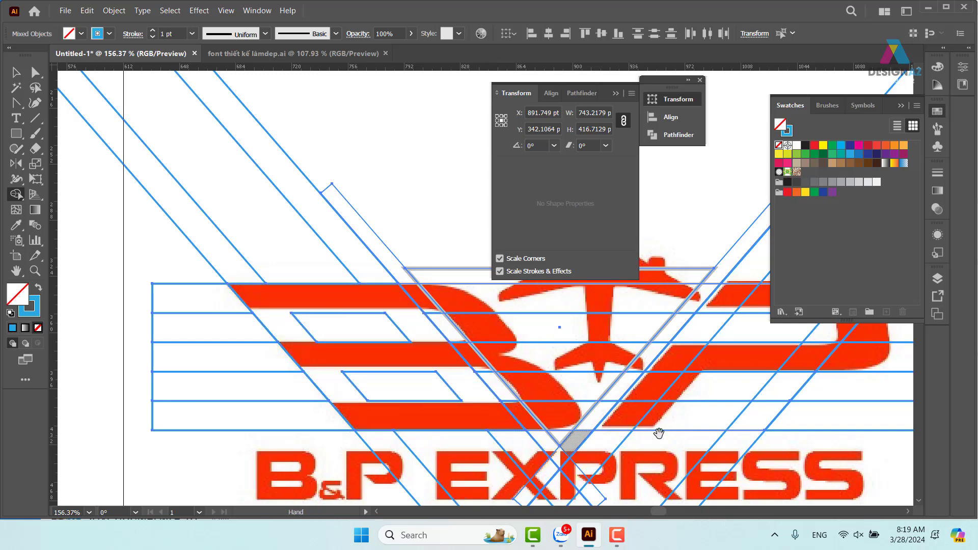
pyautogui.moveTo(658, 433)
pyautogui.mouseDown()
pyautogui.moveTo(528, 391)
pyautogui.moveTo(381, 367)
pyautogui.moveTo(328, 389)
pyautogui.moveTo(292, 389)
pyautogui.moveTo(284, 328)
pyautogui.moveTo(302, 312)
pyautogui.moveTo(432, 316)
pyautogui.moveTo(482, 256)
pyautogui.moveTo(345, 260)
pyautogui.mouseUp()
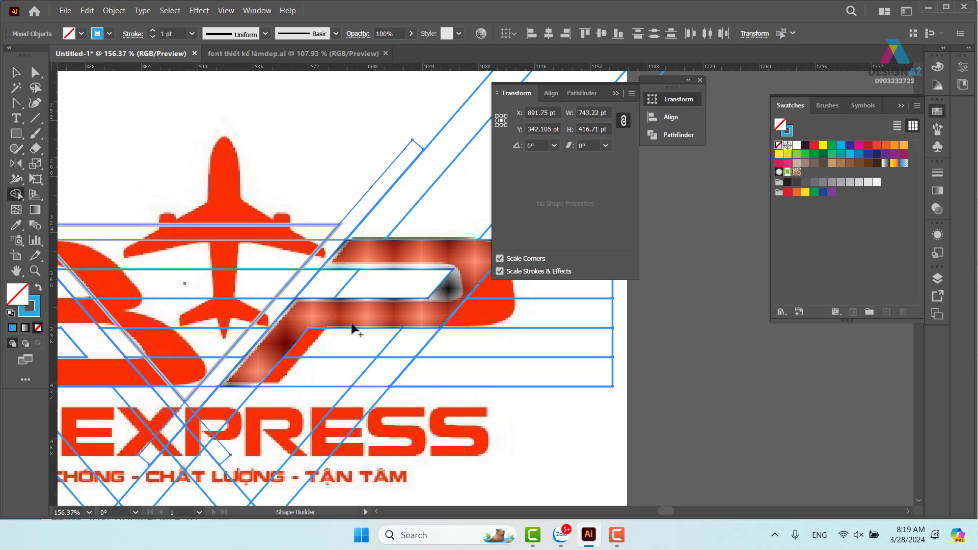
pyautogui.moveTo(298, 363); pyautogui.dragTo(538, 384)
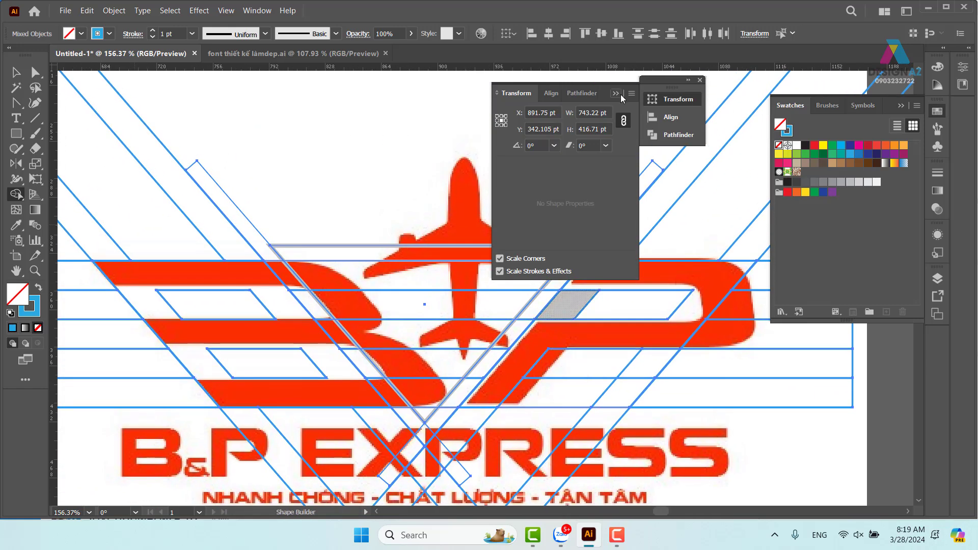
# Step: Close the floating Transform panel group and delete the grey triangle around the airplane
pyautogui.click(700, 80)
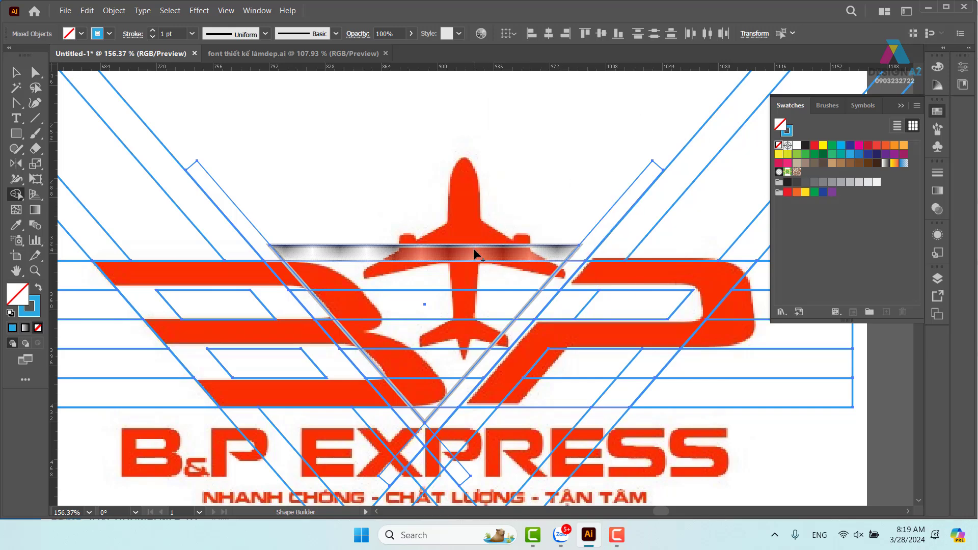
pyautogui.click(15, 75)
pyautogui.click(524, 238)
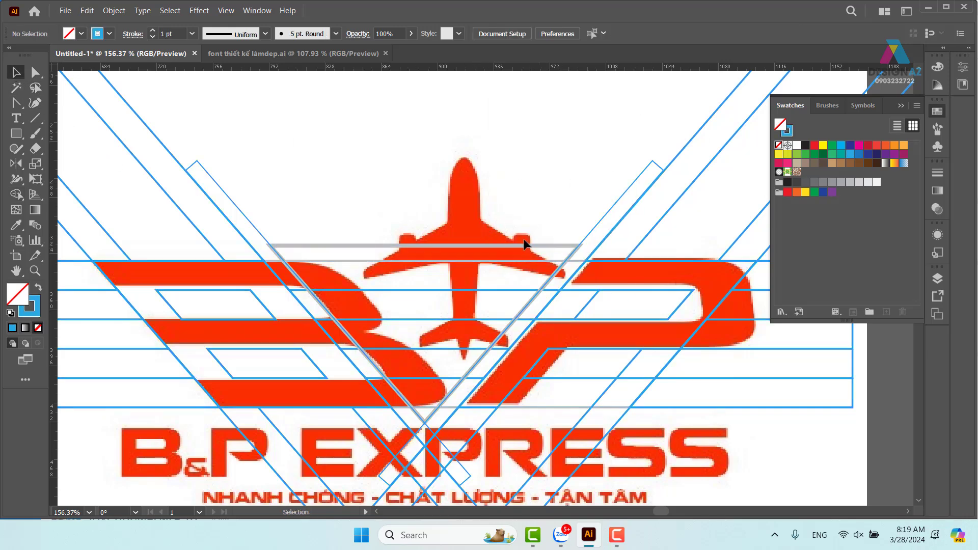
pyautogui.click(511, 244)
pyautogui.press('Delete')
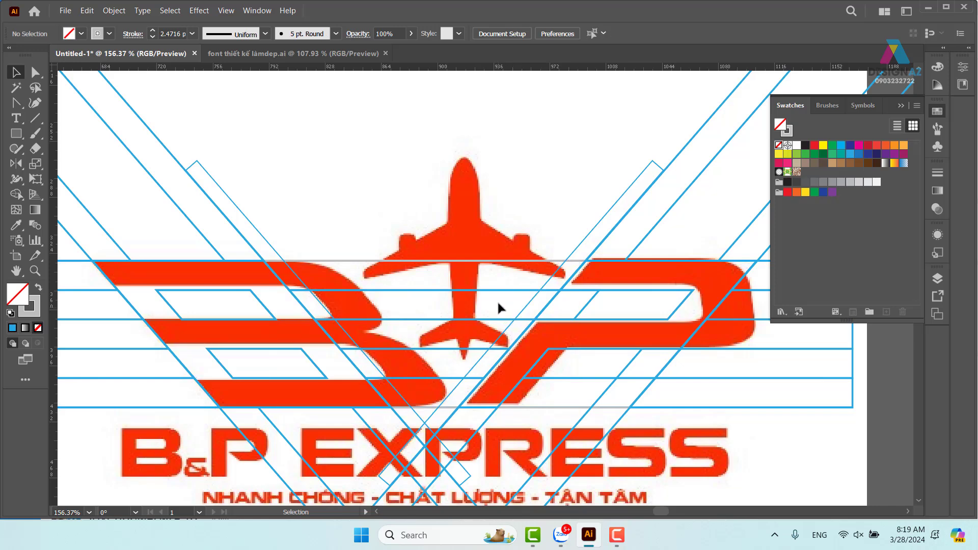
# Step: Delete the leftover upper guide row pieces crossing the airplane between the B and the P
pyautogui.click(497, 291)
pyautogui.press('Delete')
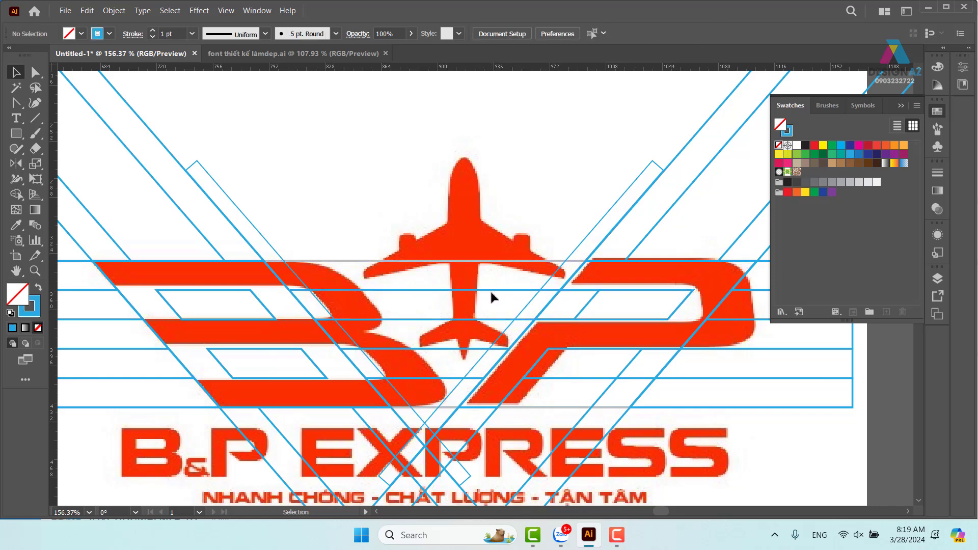
pyautogui.click(495, 291)
pyautogui.press('Delete')
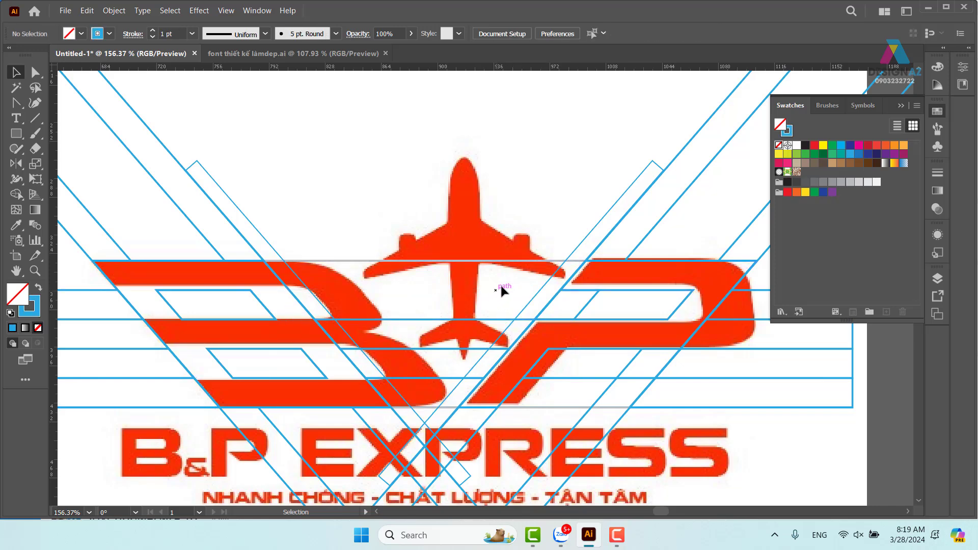
pyautogui.click(508, 261)
pyautogui.press('Delete')
# Step: Delete the grouped half-size slanted bars and the remaining lower row pieces between the B and the P
pyautogui.click(599, 228)
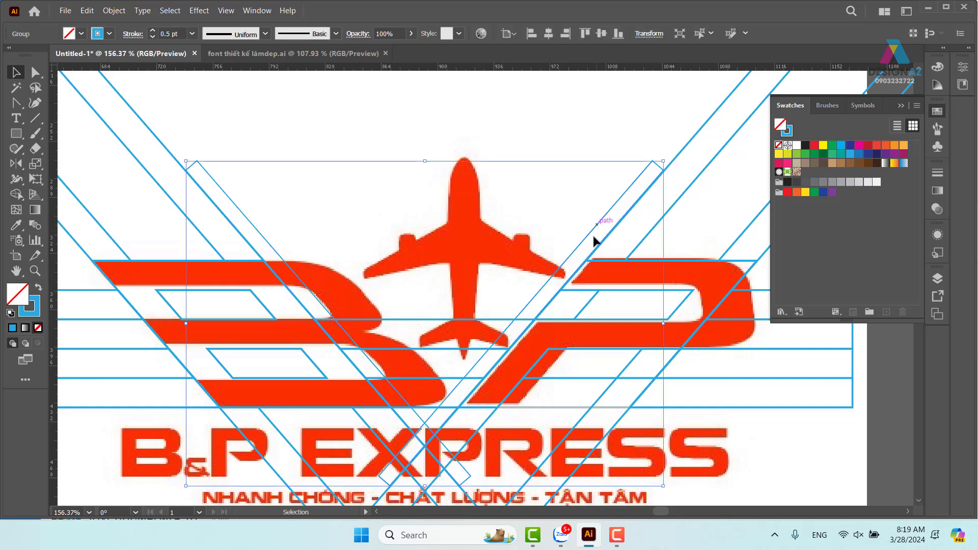
pyautogui.press('Delete')
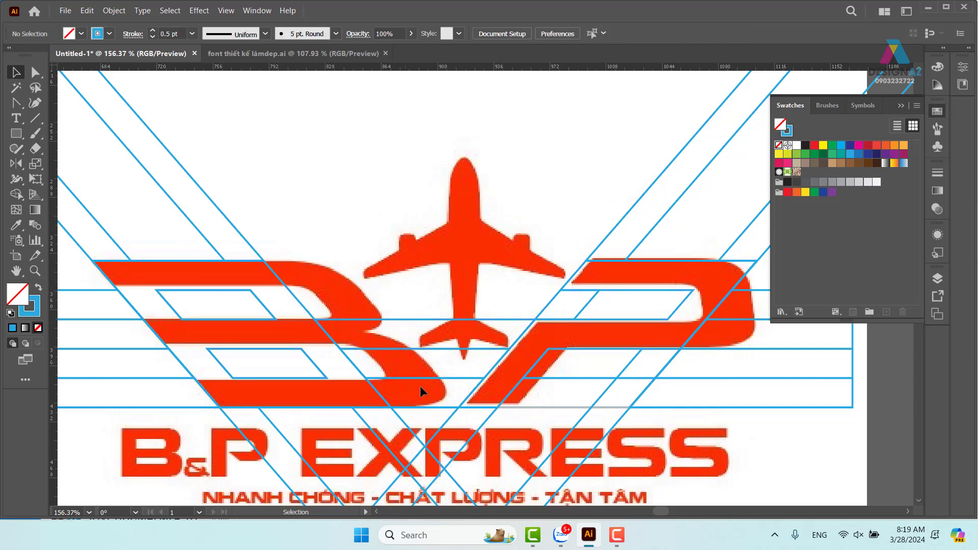
pyautogui.click(432, 409)
pyautogui.press('Delete')
pyautogui.click(437, 349)
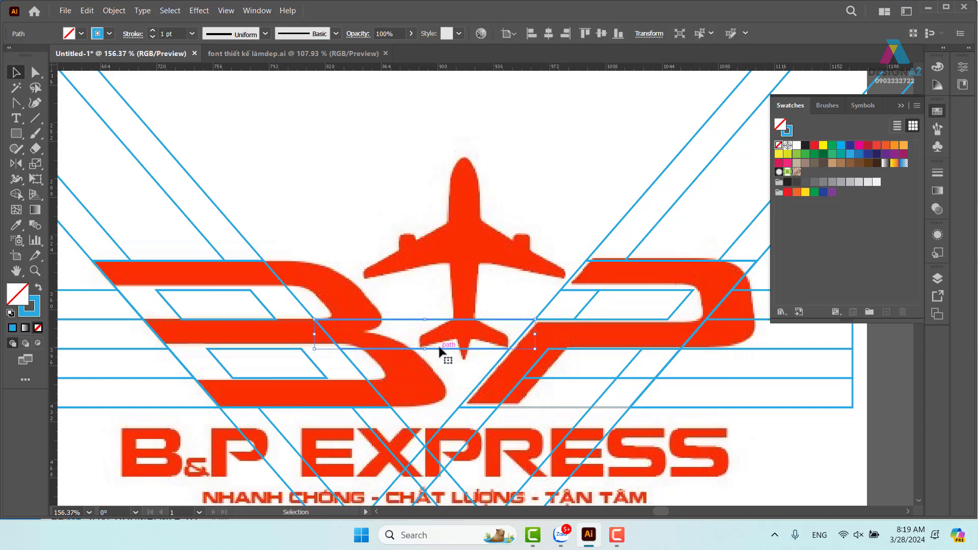
pyautogui.press('Delete')
pyautogui.press('Delete')
# Step: Try deleting the slanted bars extending above the B and the P, and undo the deletion on the P
pyautogui.moveTo(175, 223); pyautogui.dragTo(59, 236)
pyautogui.press('Delete')
pyautogui.moveTo(589, 178); pyautogui.dragTo(698, 207)
pyautogui.press('Delete')
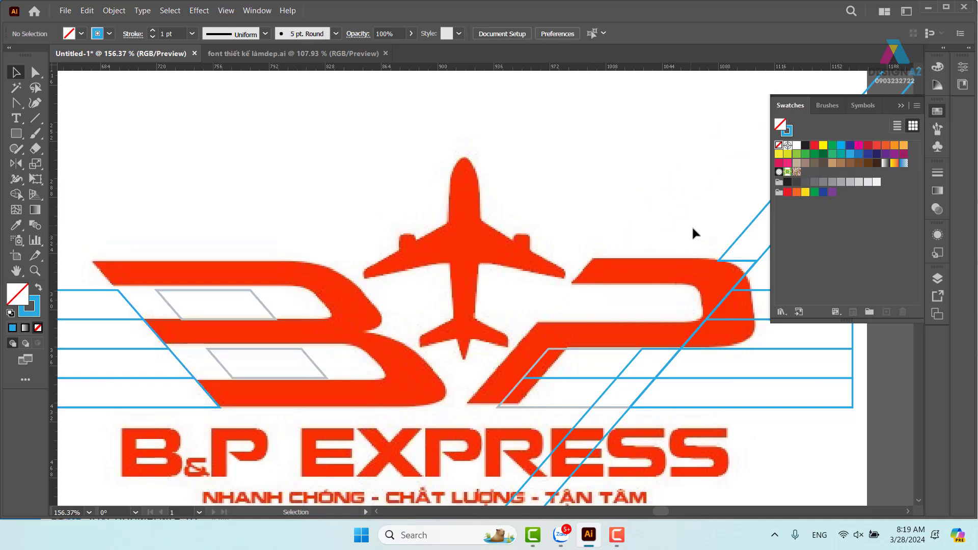
pyautogui.moveTo(749, 227); pyautogui.dragTo(753, 226)
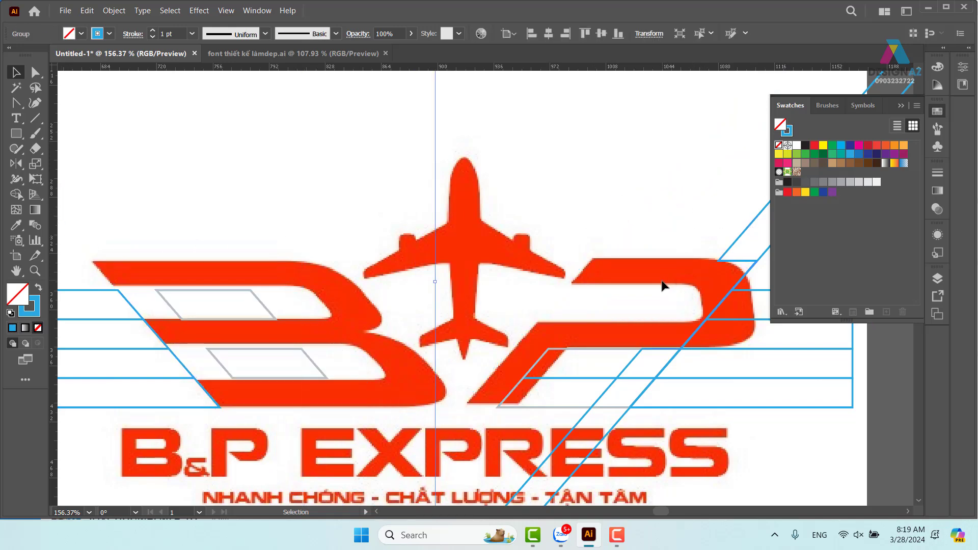
pyautogui.click(660, 285)
pyautogui.hotkey('ctrl', 'z')
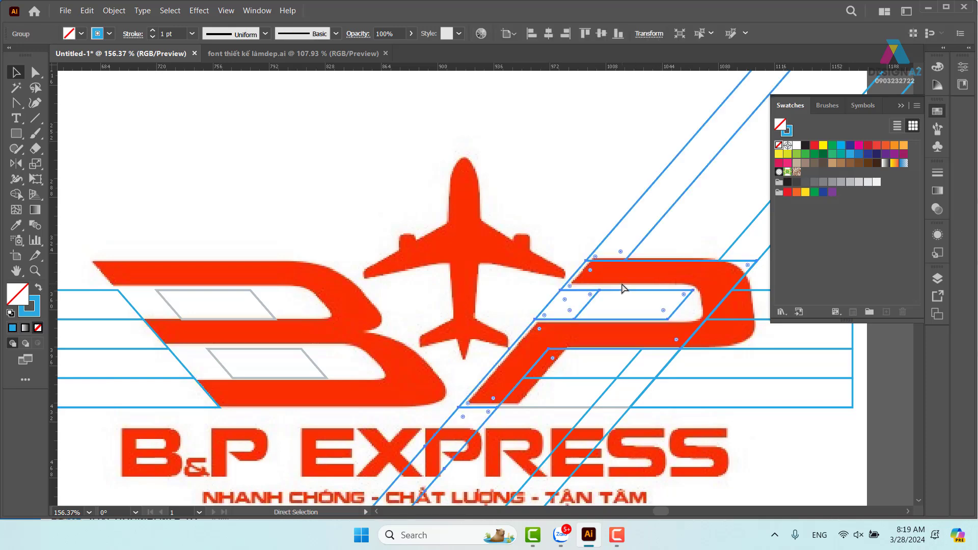
# Step: Trim the slanted bar ends extending above and below the P with the Shape Builder tool
pyautogui.click(557, 223)
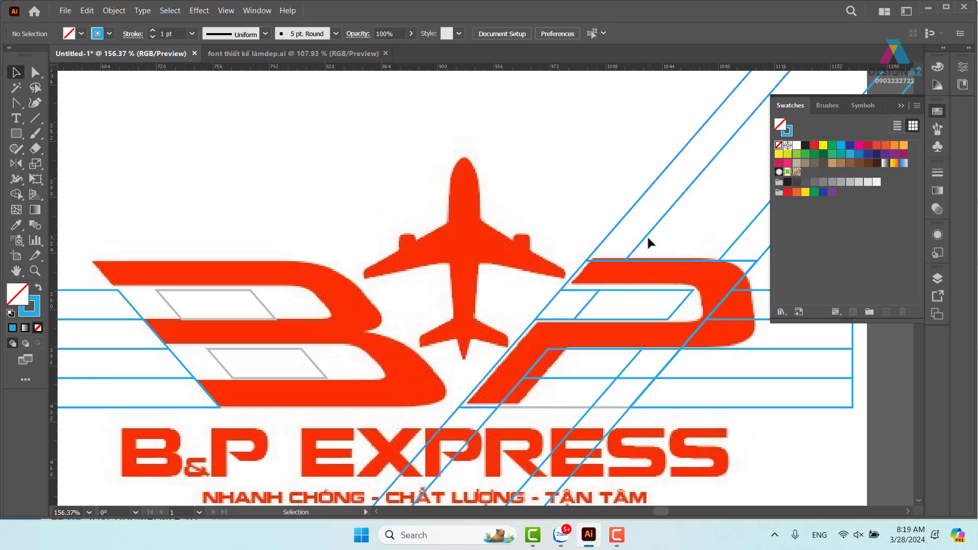
pyautogui.click(646, 239)
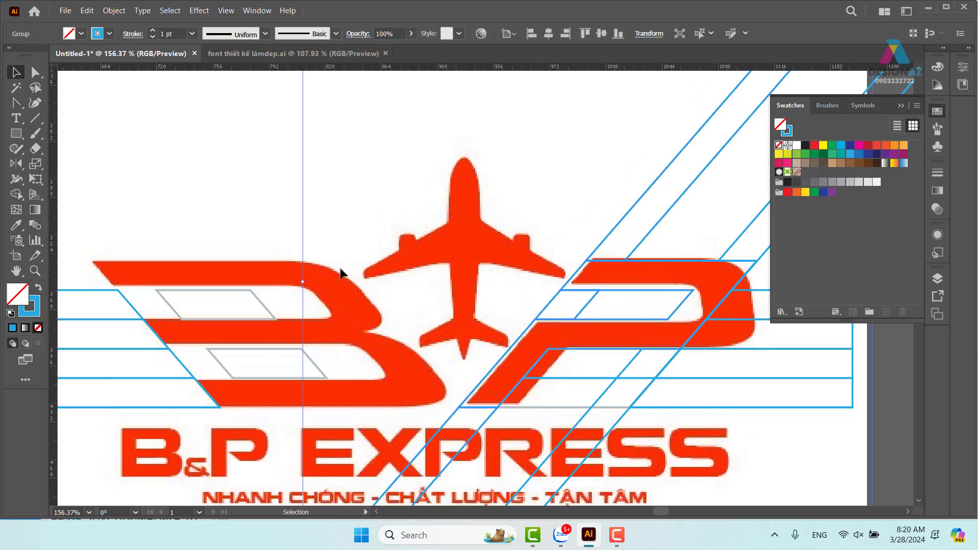
pyautogui.hotkey('shift', 'm')
pyautogui.keyDown('alt'); pyautogui.click(585, 212); pyautogui.keyUp('alt')
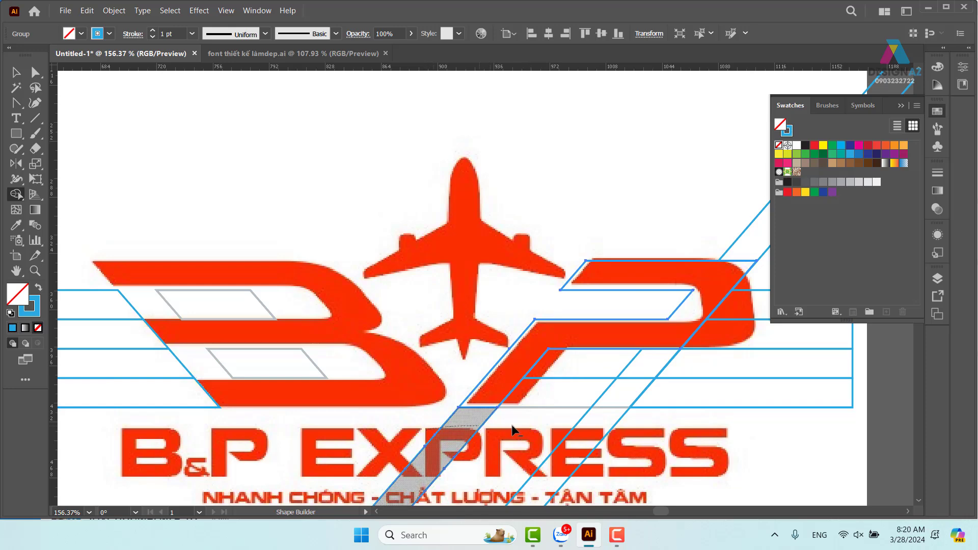
pyautogui.keyDown('alt'); pyautogui.click(432, 437); pyautogui.keyUp('alt')
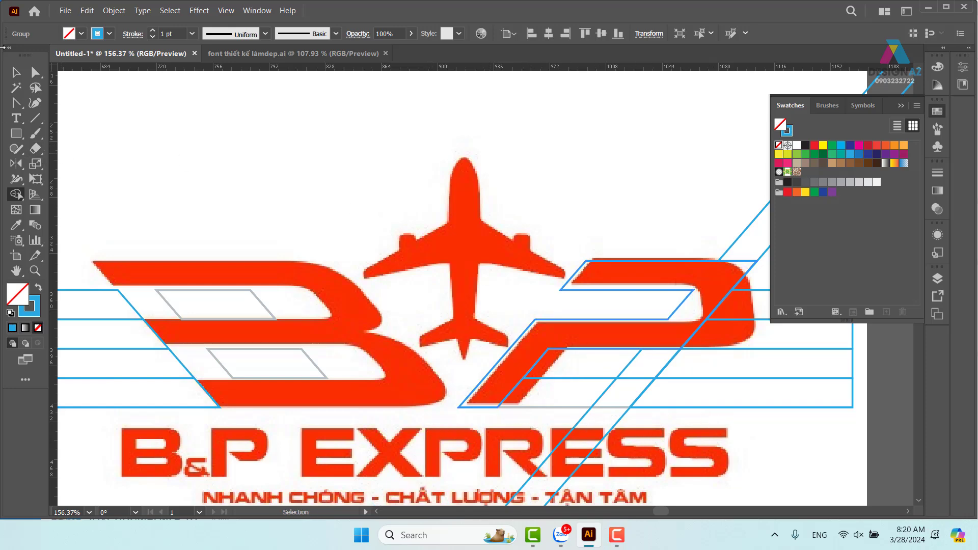
# Step: Delete the leftover slanted bar crossing the P and the guide row pieces beyond its outer edge
pyautogui.click(16, 72)
pyautogui.moveTo(585, 212); pyautogui.dragTo(334, 207)
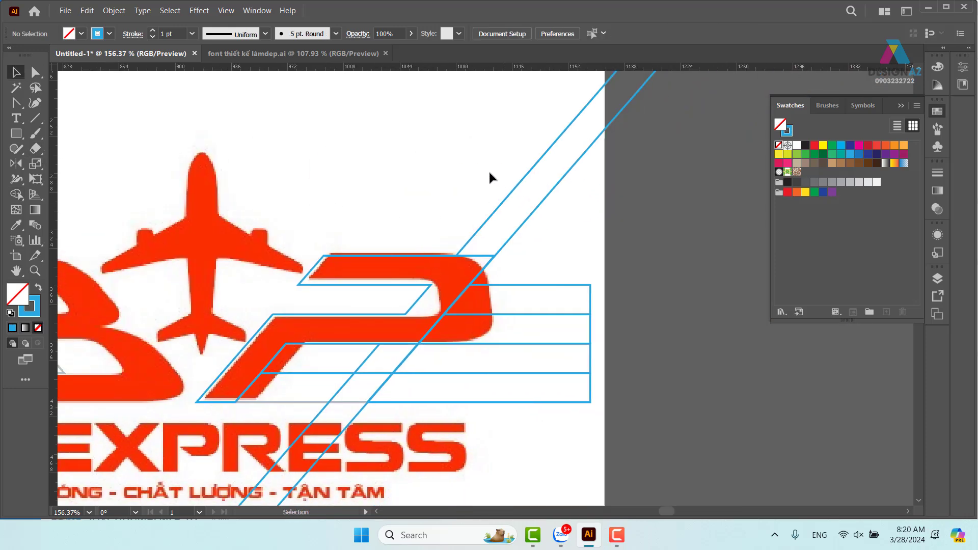
pyautogui.press('Delete')
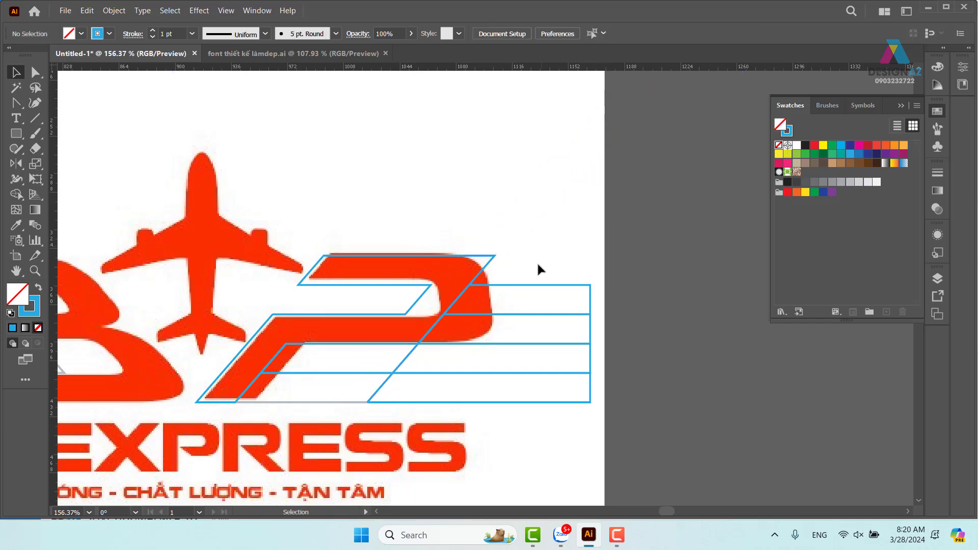
pyautogui.moveTo(536, 261); pyautogui.dragTo(594, 471)
pyautogui.press('Delete')
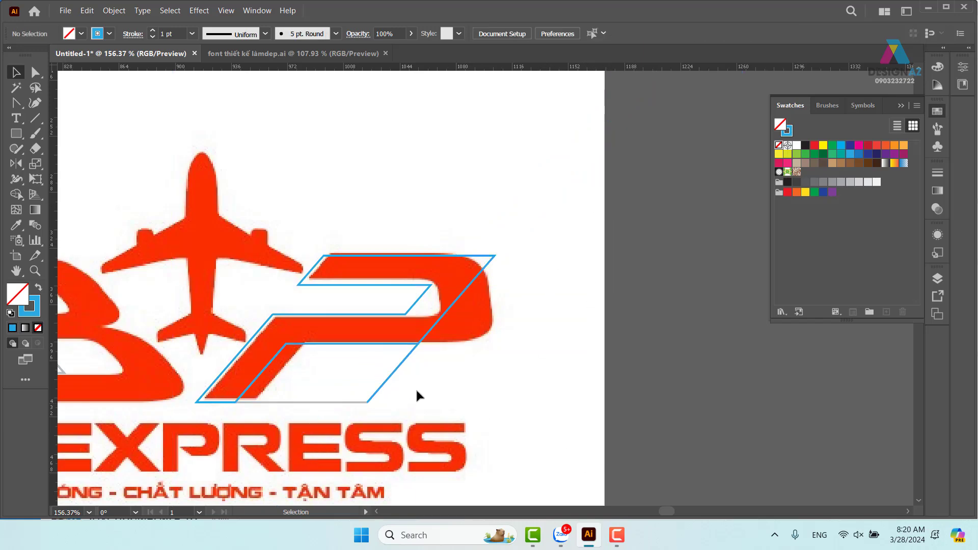
# Step: Move the slanted line below the P's bowl aside and remove the grey leftover outline beneath it
pyautogui.moveTo(391, 375); pyautogui.dragTo(511, 376)
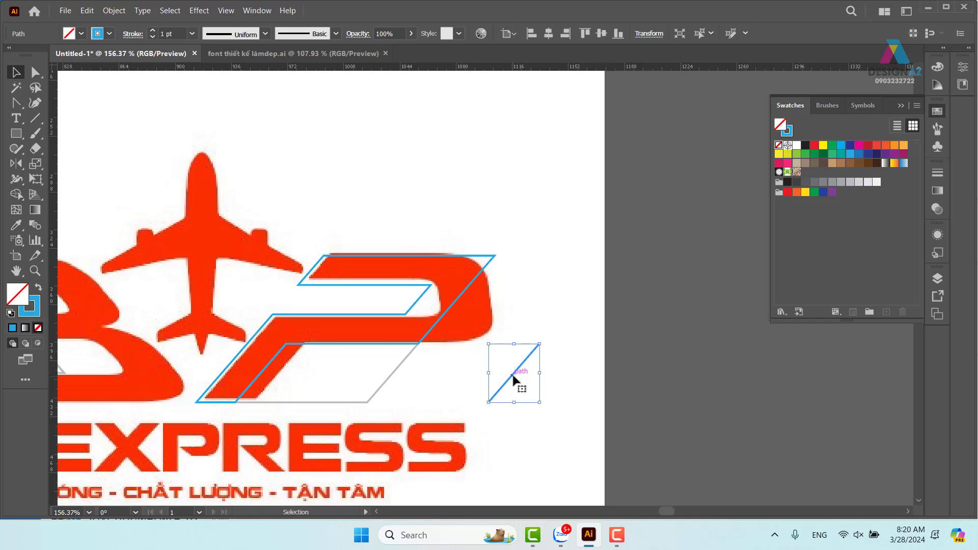
pyautogui.click(506, 386)
pyautogui.moveTo(387, 384)
pyautogui.mouseDown()
pyautogui.moveTo(477, 405)
pyautogui.moveTo(488, 386)
pyautogui.mouseUp()
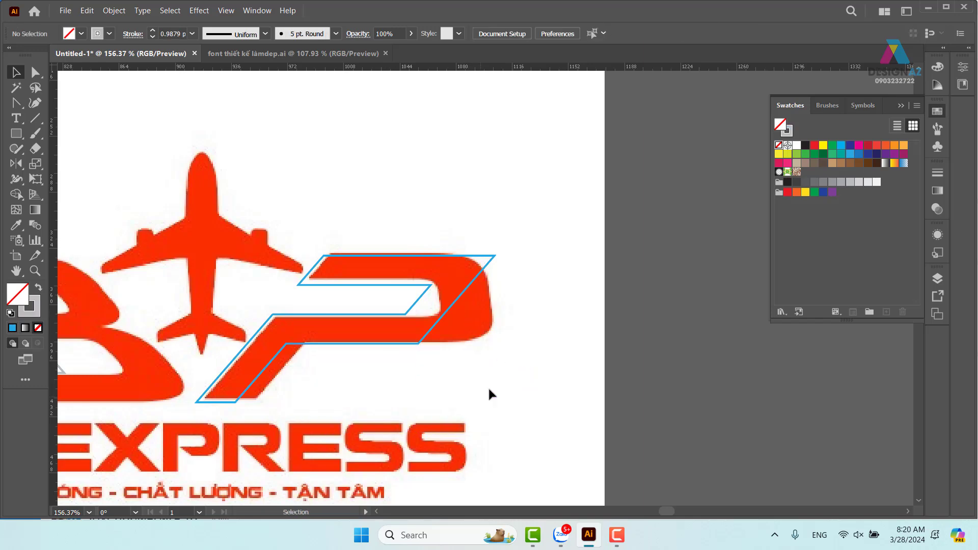
pyautogui.moveTo(389, 377); pyautogui.dragTo(642, 376)
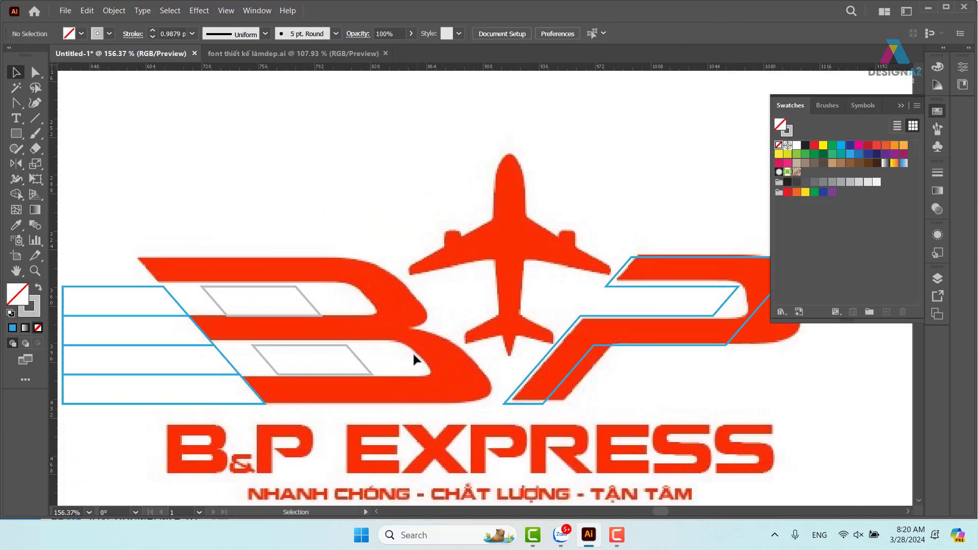
# Step: Undo the leftover cleanup, the trimming of the P and the deletion of the B's slanted bars
pyautogui.moveTo(343, 384); pyautogui.dragTo(388, 375)
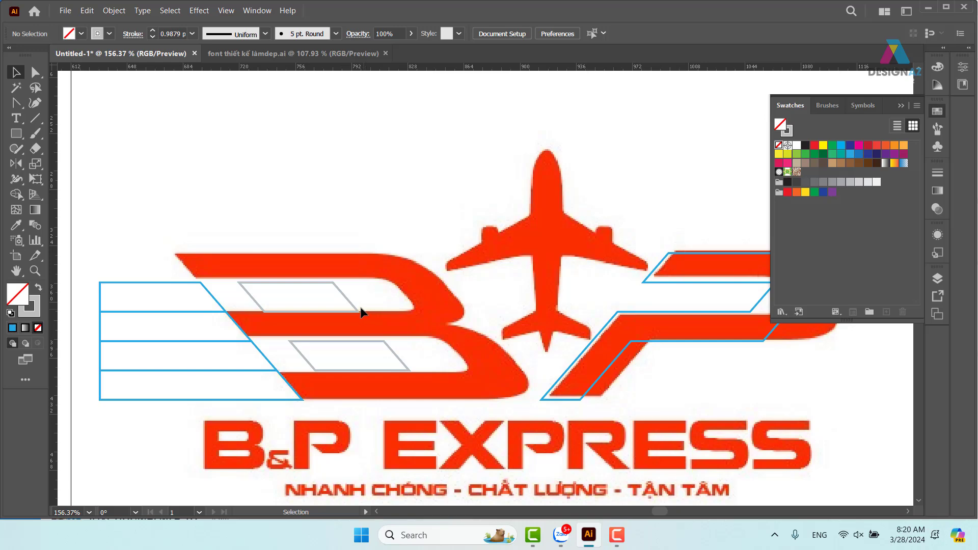
pyautogui.hotkey('ctrl', 'z')
pyautogui.hotkey('ctrl', 'z')
pyautogui.hotkey('ctrl', 'z')
pyautogui.hotkey('ctrl', 'z')
pyautogui.hotkey('ctrl', 'z')
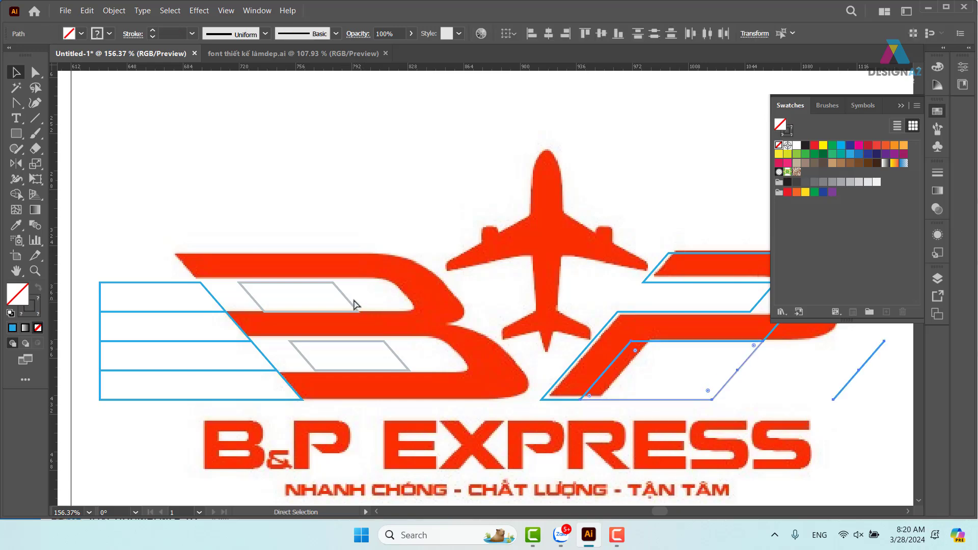
pyautogui.hotkey('ctrl', 'z')
pyautogui.hotkey('ctrl', 'z')
pyautogui.hotkey('ctrl', 'z')
pyautogui.hotkey('ctrl', 'z')
pyautogui.hotkey('ctrl', 'z')
pyautogui.hotkey('ctrl', 'z')
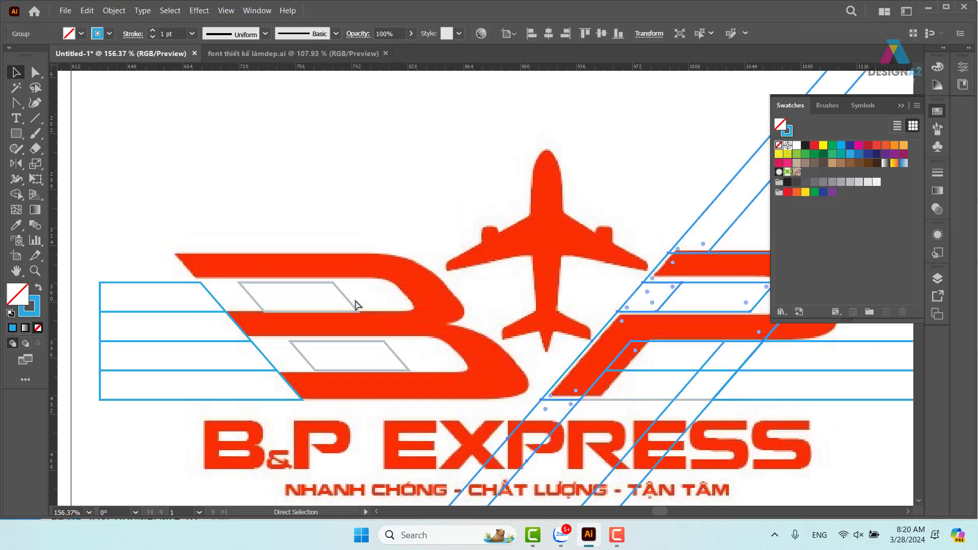
# Step: Select the merged B group and trim its slanted bar ends above and below the letter with the Shape Builder tool
pyautogui.press('v')
pyautogui.moveTo(368, 319); pyautogui.dragTo(392, 324)
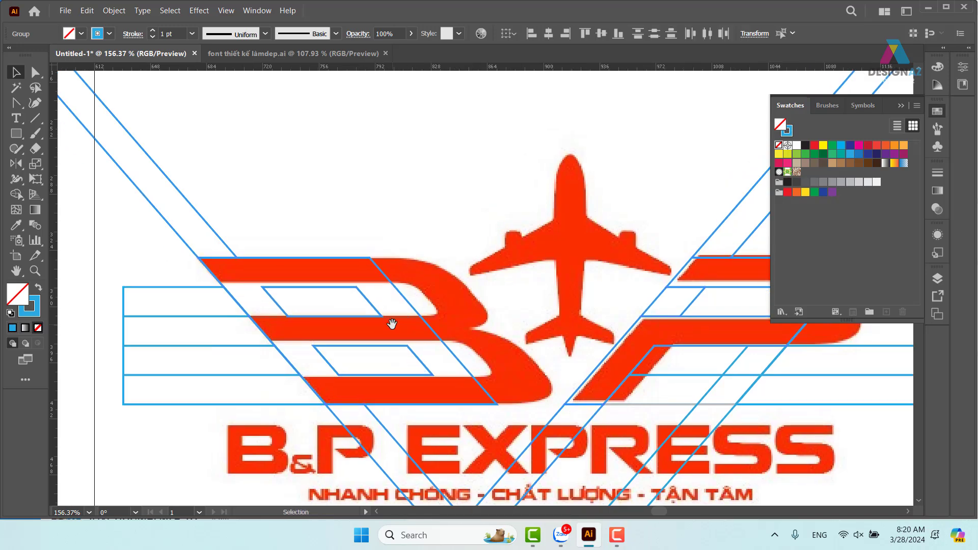
pyautogui.click(273, 257)
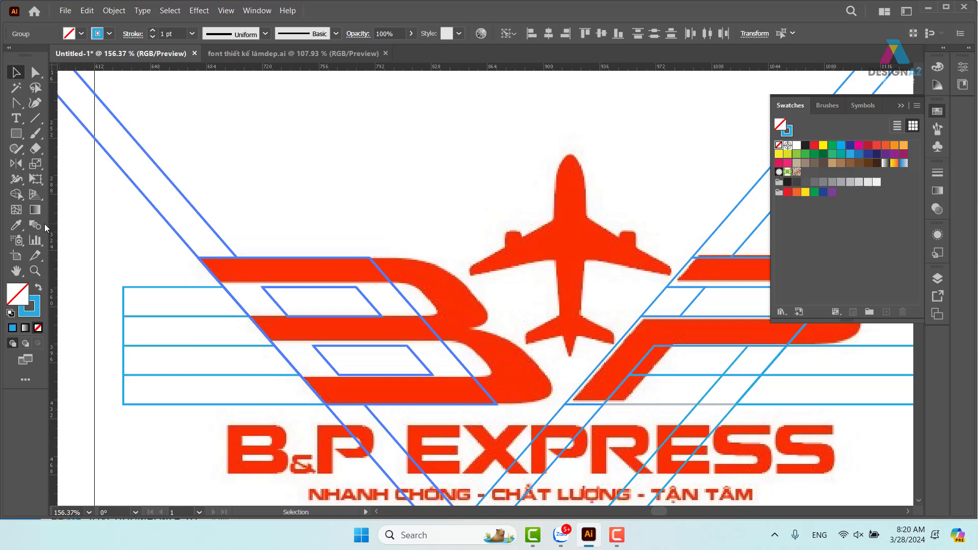
pyautogui.click(16, 194)
pyautogui.moveTo(218, 235); pyautogui.dragTo(197, 245)
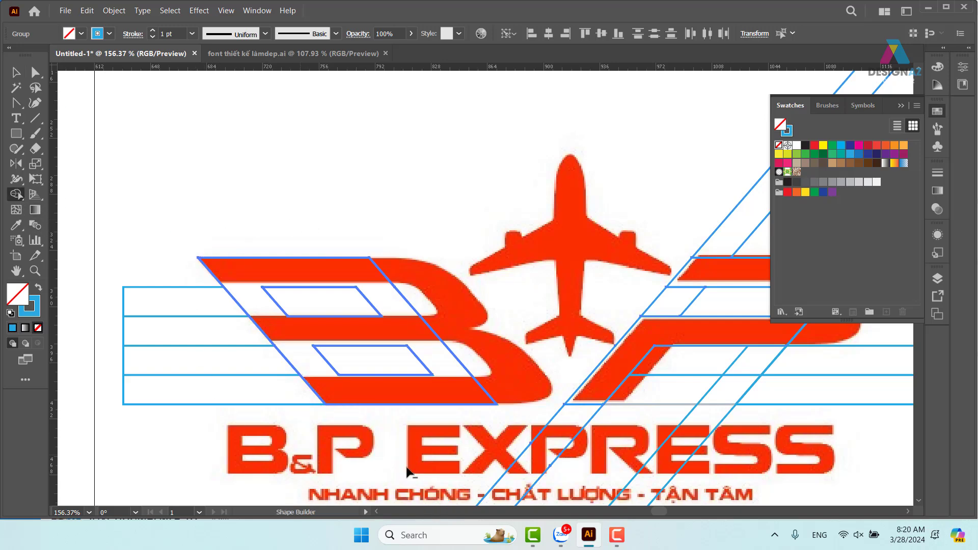
# Step: Remove the leftover cells inside the P and its projecting slanted bar ends with the Shape Builder tool
pyautogui.hscroll(3, 408, 471)
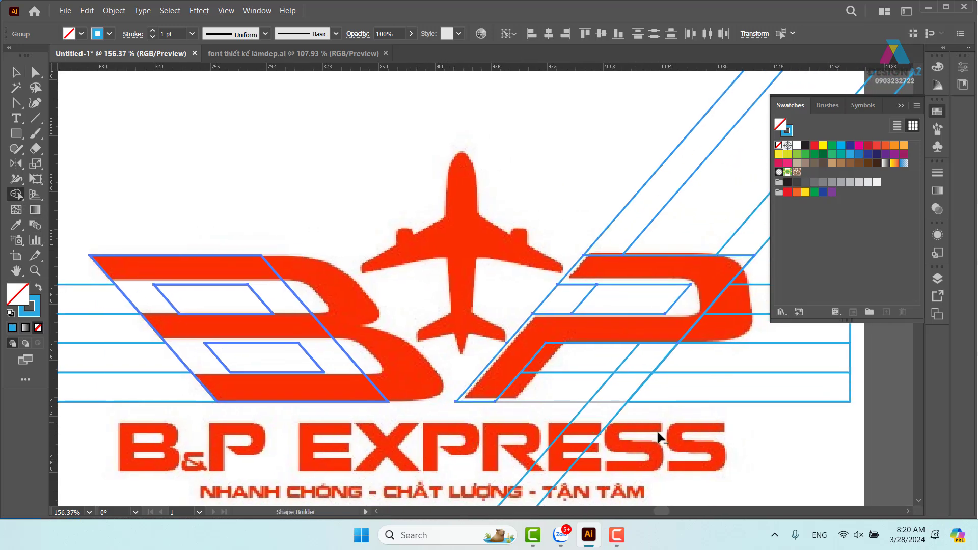
pyautogui.moveTo(574, 301)
pyautogui.mouseDown()
pyautogui.moveTo(599, 299)
pyautogui.moveTo(567, 301)
pyautogui.mouseUp()
pyautogui.moveTo(579, 216); pyautogui.dragTo(649, 227)
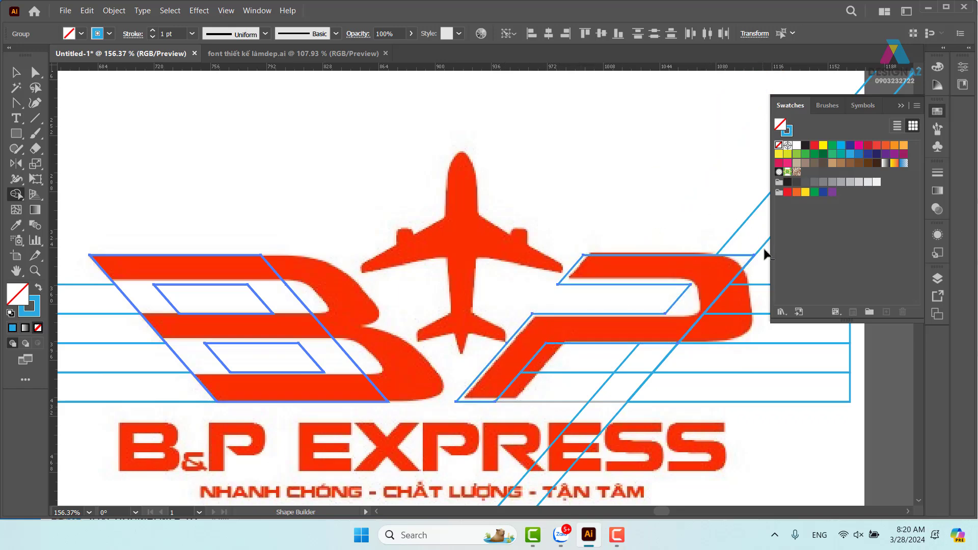
# Step: Delete the horizontal guide rows extending out from the P's right side
pyautogui.click(16, 73)
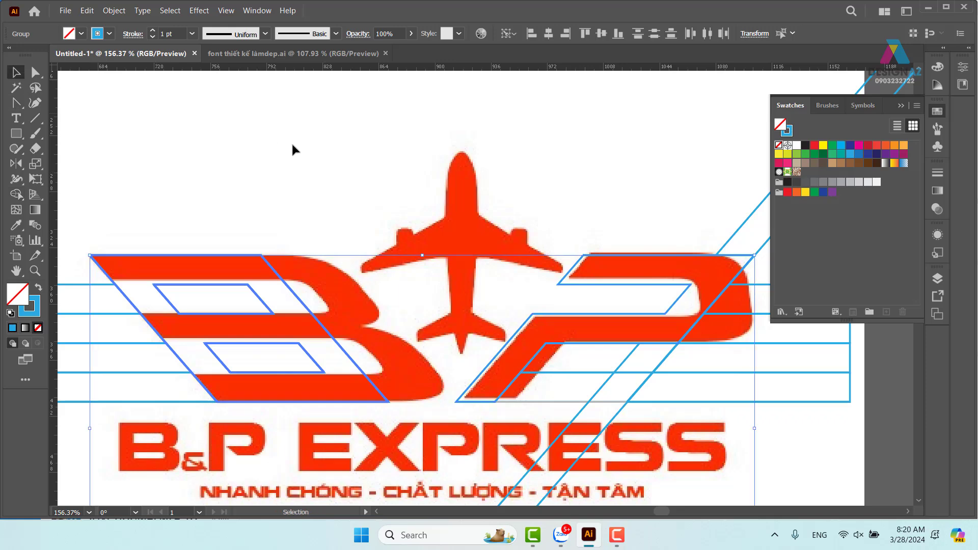
pyautogui.moveTo(802, 385); pyautogui.dragTo(830, 364)
pyautogui.press('Delete')
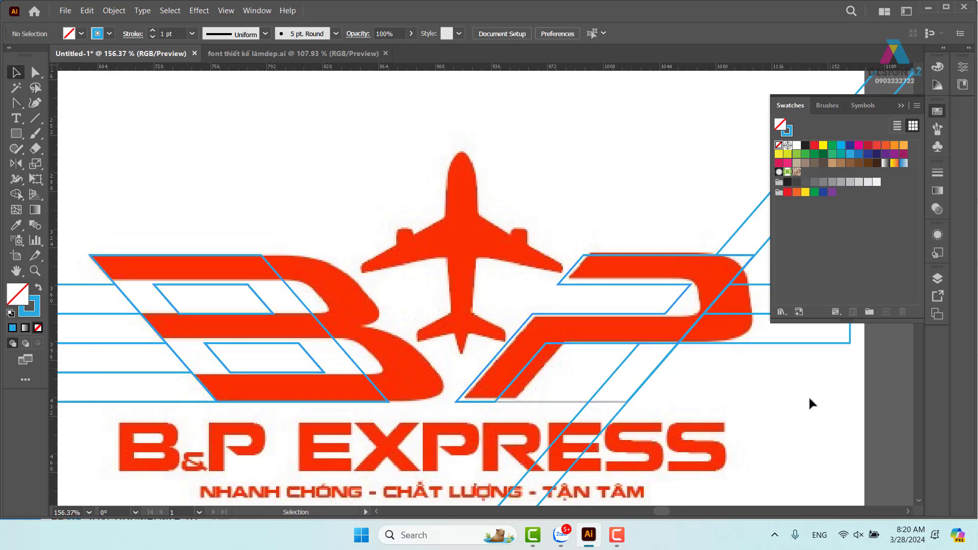
pyautogui.moveTo(774, 378); pyautogui.dragTo(657, 263)
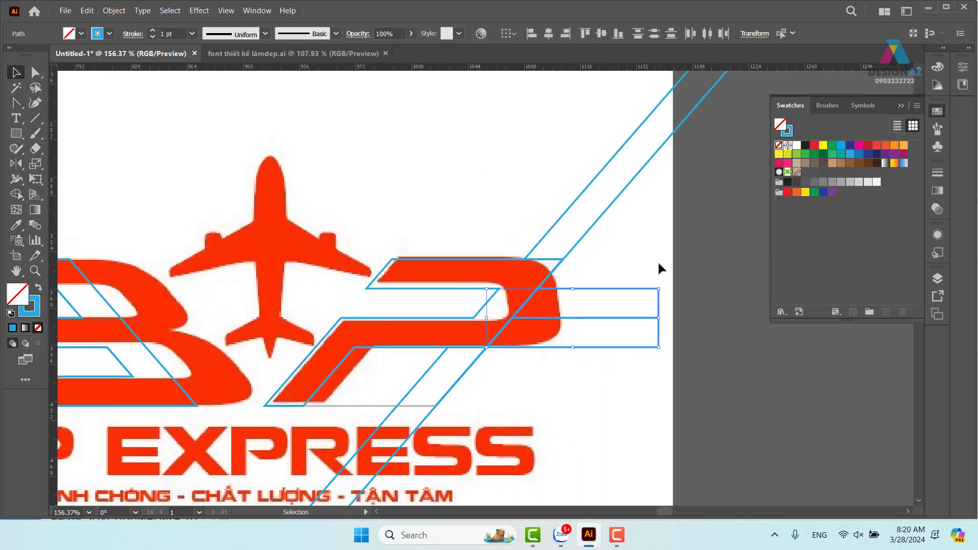
pyautogui.press('Delete')
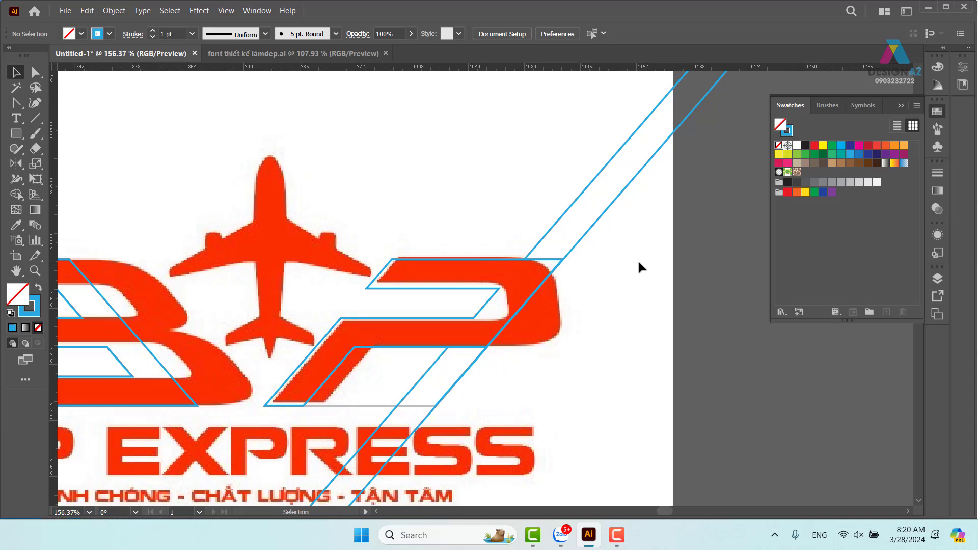
# Step: Delete the long slanted bar crossing the P and the leftover lines beneath its bowl
pyautogui.click(608, 211)
pyautogui.press('Delete')
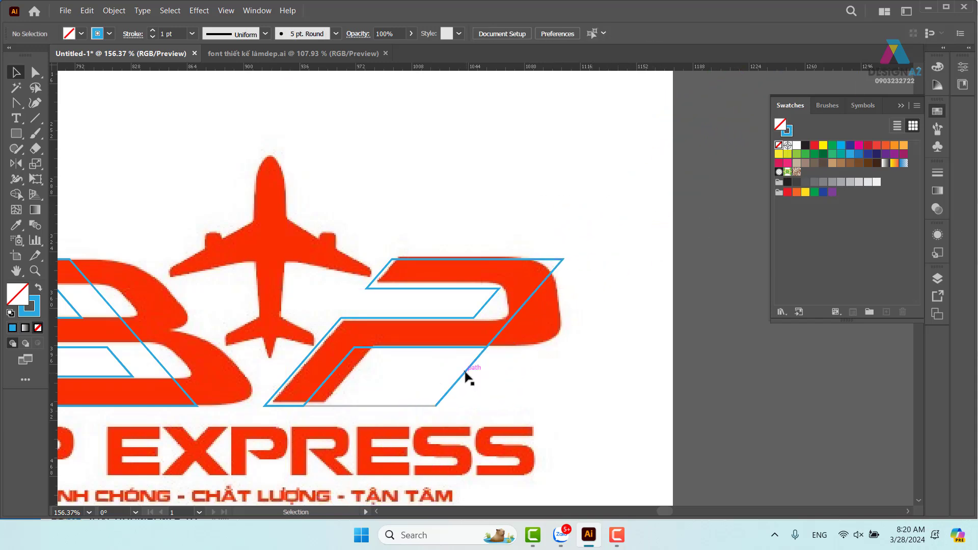
pyautogui.moveTo(465, 374); pyautogui.dragTo(505, 416)
pyautogui.hscroll(-5, 323, 403)
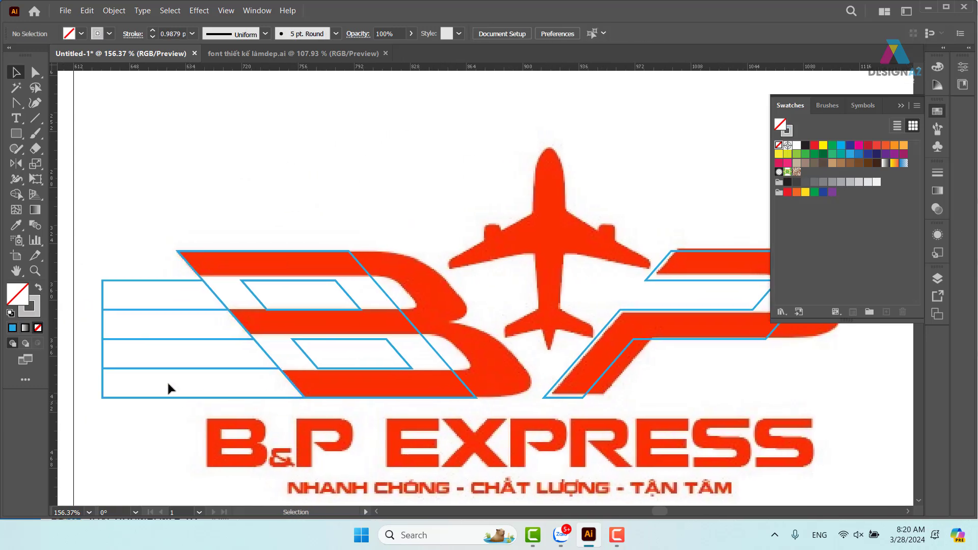
pyautogui.moveTo(168, 388); pyautogui.dragTo(116, 246)
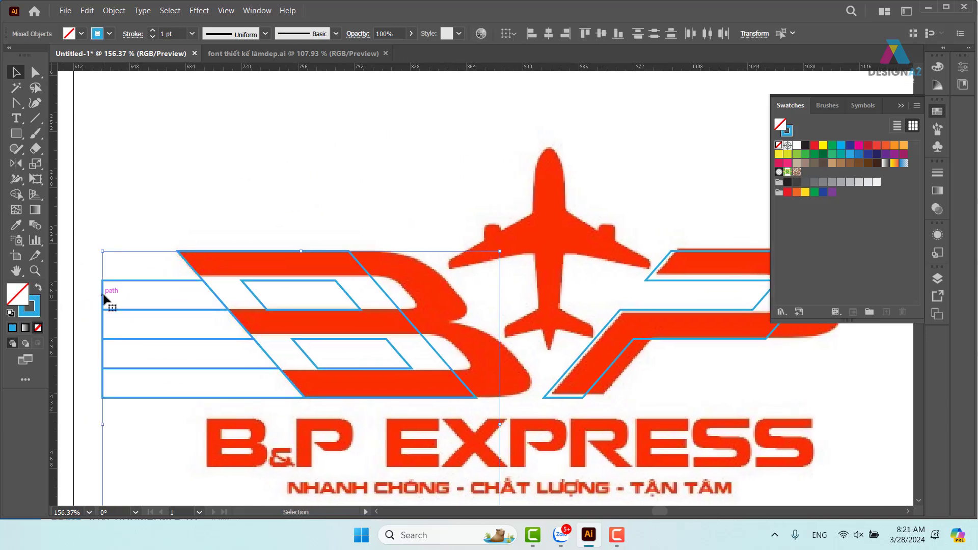
pyautogui.press('Delete')
pyautogui.hotkey('ctrl', 'z')
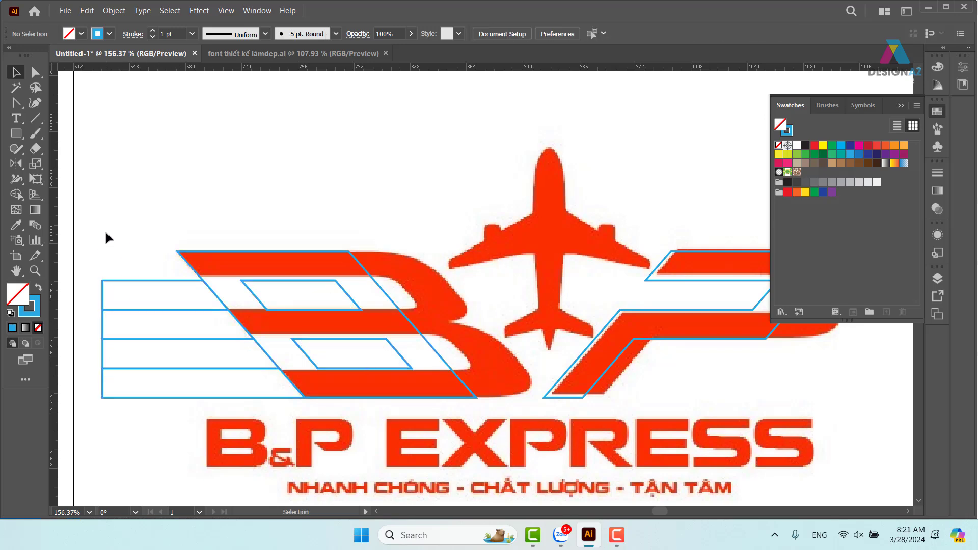
# Step: Delete the horizontal guide rows extending out from the B's left side
pyautogui.moveTo(104, 230); pyautogui.dragTo(147, 421)
pyautogui.press('Delete')
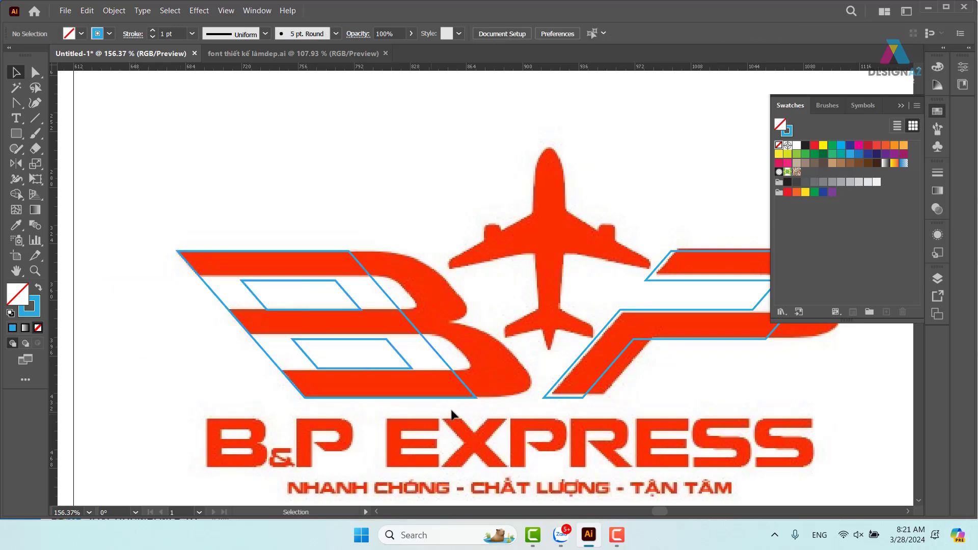
pyautogui.hscroll(4, 429, 430)
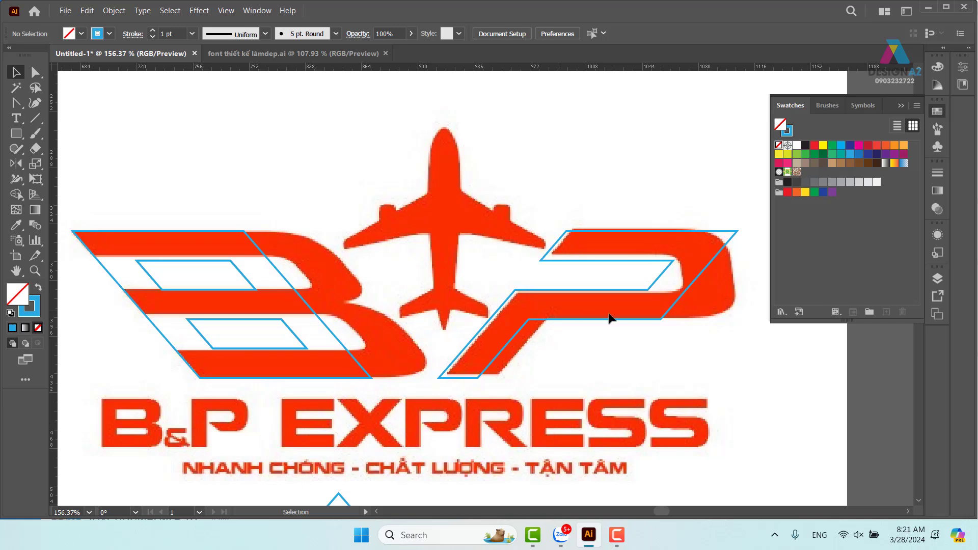
# Step: Move the B and P outlines and the small chevron off the reference logo onto the empty canvas to its right
pyautogui.hotkey('ctrl', '-')
pyautogui.hotkey('ctrl', '-')
pyautogui.hotkey('ctrl', '-')
pyautogui.hotkey('ctrl', '-')
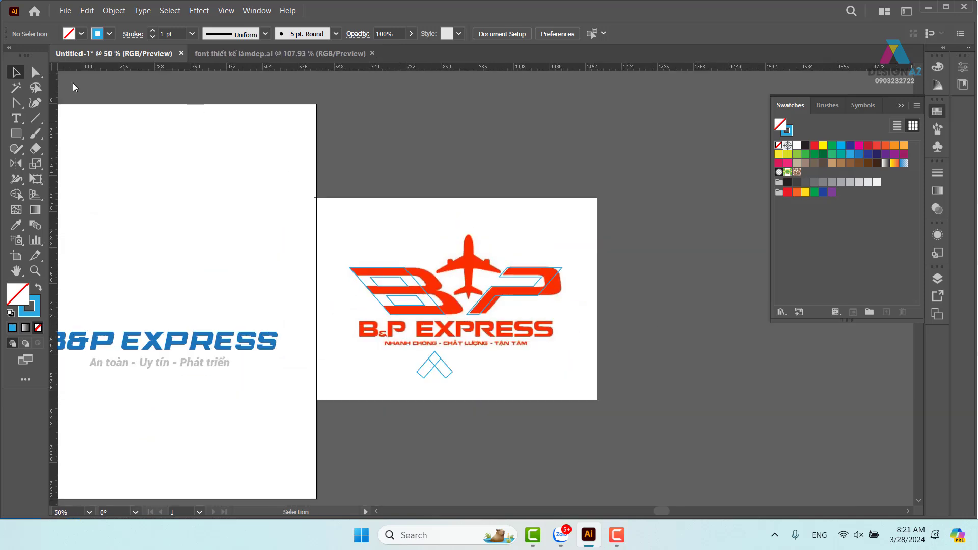
pyautogui.moveTo(305, 183); pyautogui.dragTo(658, 329)
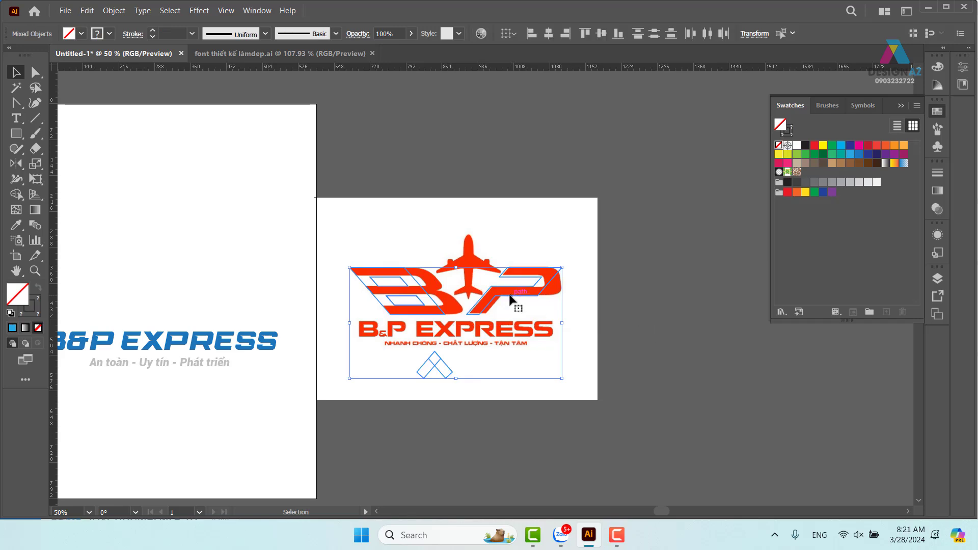
pyautogui.moveTo(496, 300); pyautogui.dragTo(733, 312)
pyautogui.moveTo(755, 347); pyautogui.dragTo(515, 345)
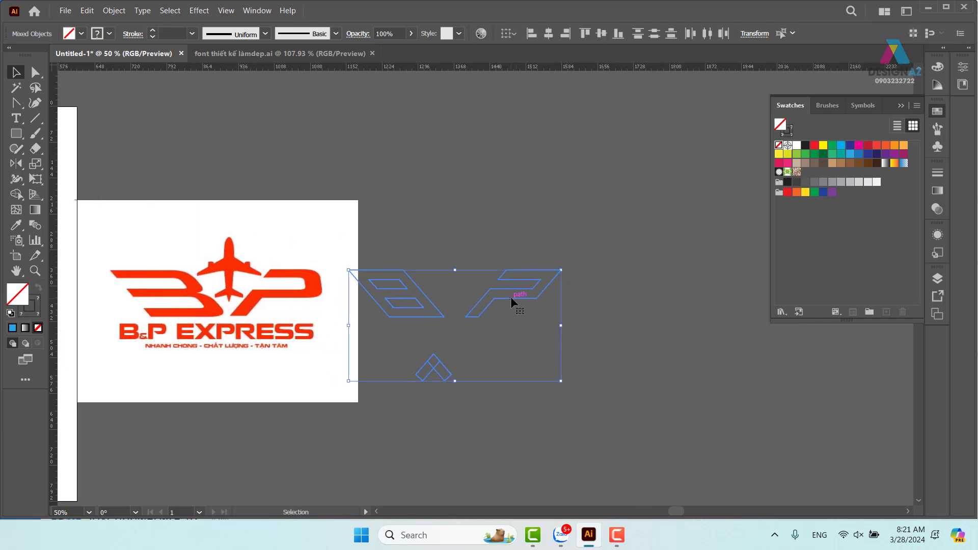
pyautogui.moveTo(510, 297); pyautogui.dragTo(564, 316)
pyautogui.click(546, 415)
# Step: Ungroup the B, P and chevron outlines and delete the small chevron below them
pyautogui.moveTo(526, 357); pyautogui.dragTo(528, 358)
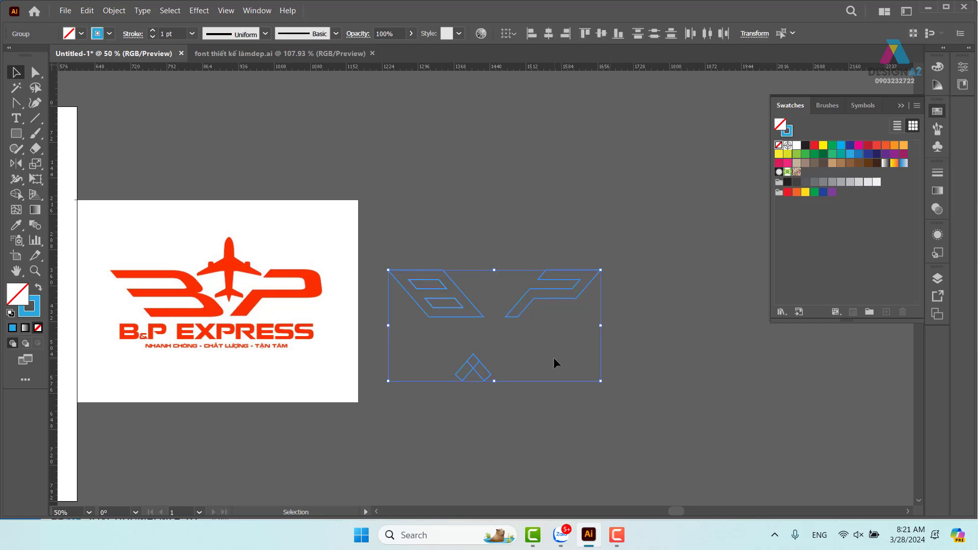
pyautogui.rightClick(485, 380)
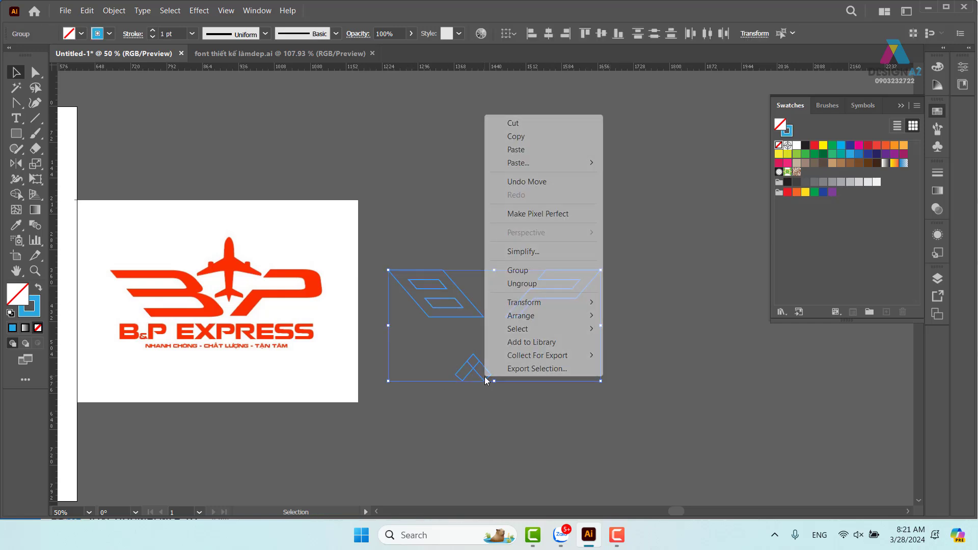
pyautogui.click(524, 285)
pyautogui.click(444, 406)
pyautogui.moveTo(534, 362); pyautogui.dragTo(536, 363)
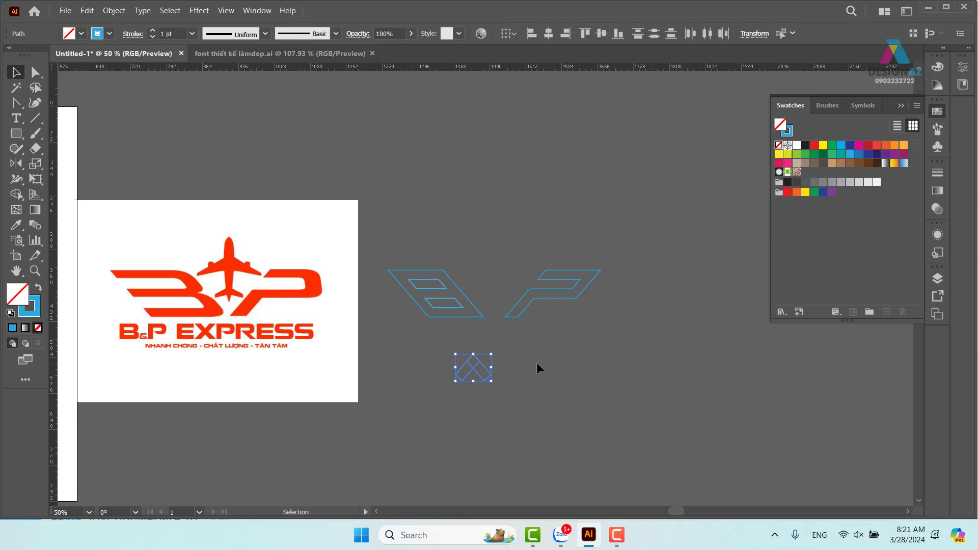
pyautogui.press('Delete')
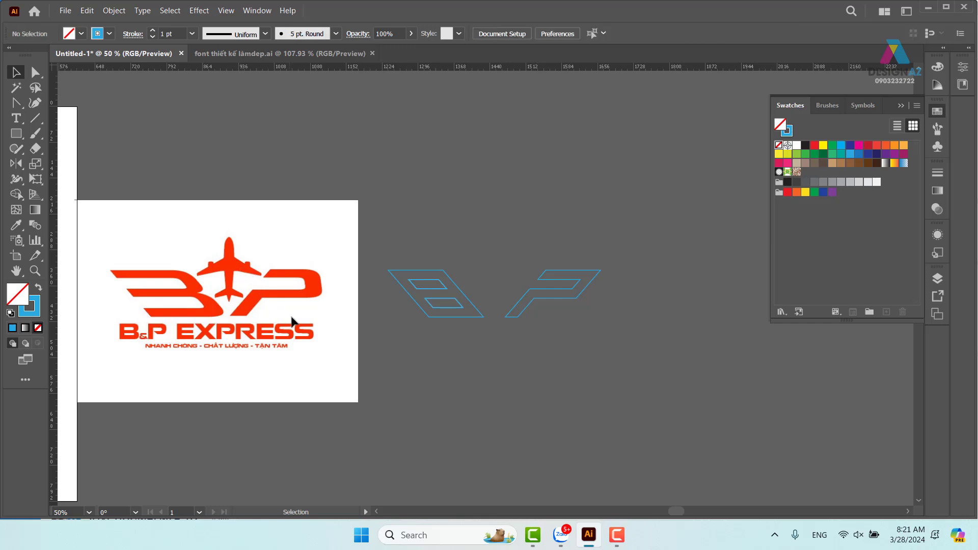
pyautogui.click(306, 286)
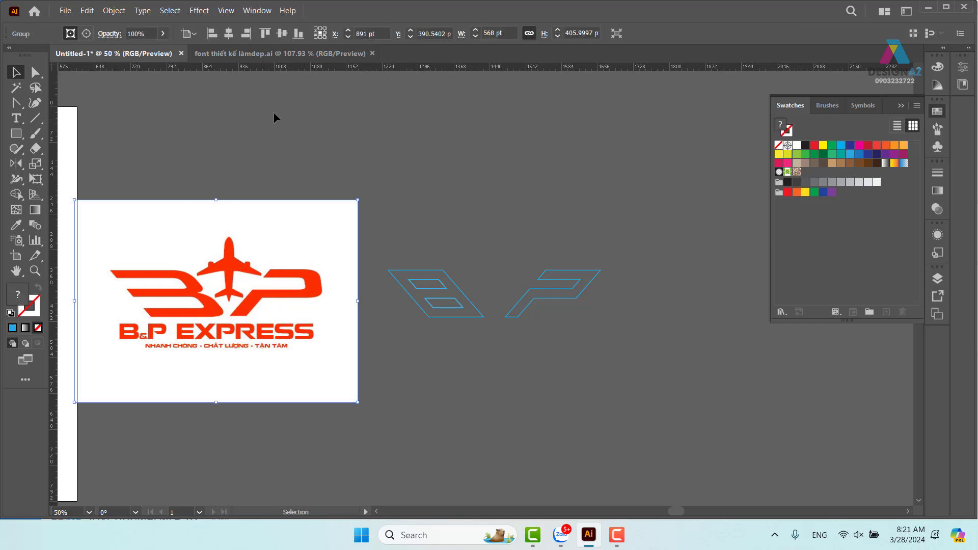
pyautogui.click(281, 148)
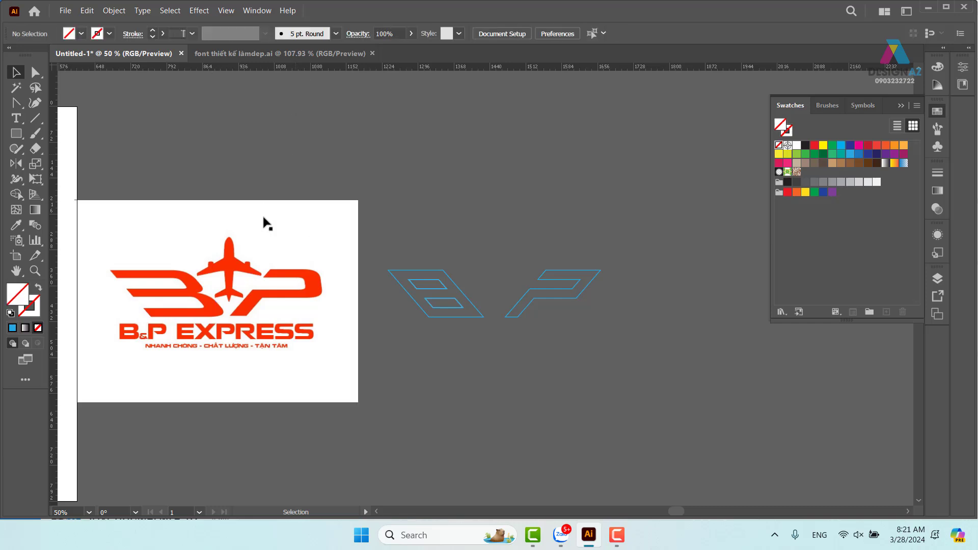
pyautogui.moveTo(263, 221); pyautogui.dragTo(286, 159)
pyautogui.hotkey('ctrl', 'z')
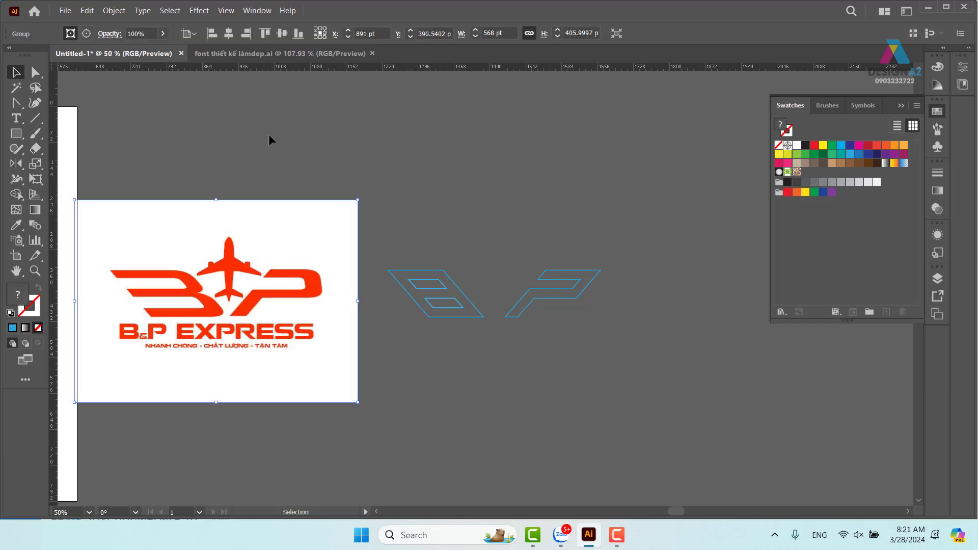
# Step: Isolate the reference logo image, convert it with Image Trace at the default preset, expand the tracing and ungroup it
pyautogui.doubleClick(252, 234)
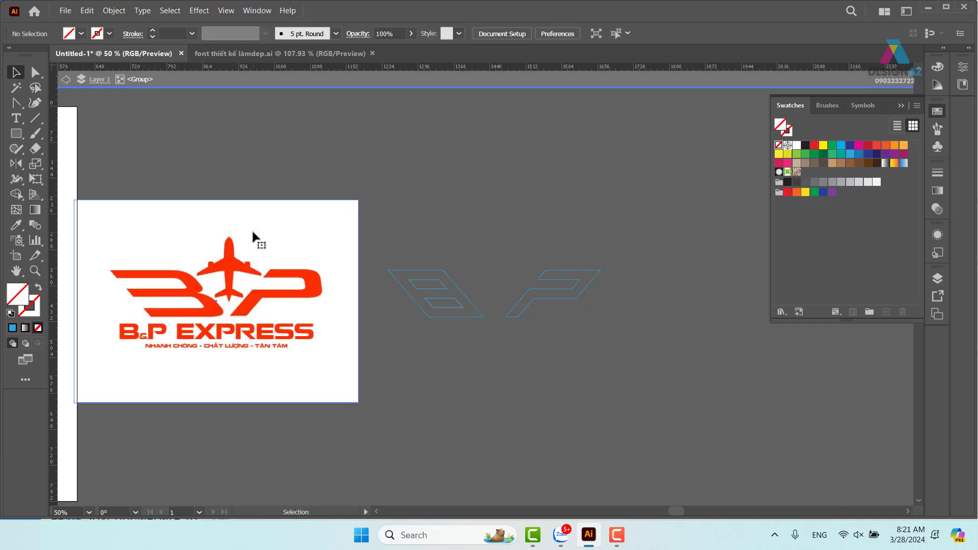
pyautogui.doubleClick(278, 242)
pyautogui.click(278, 243)
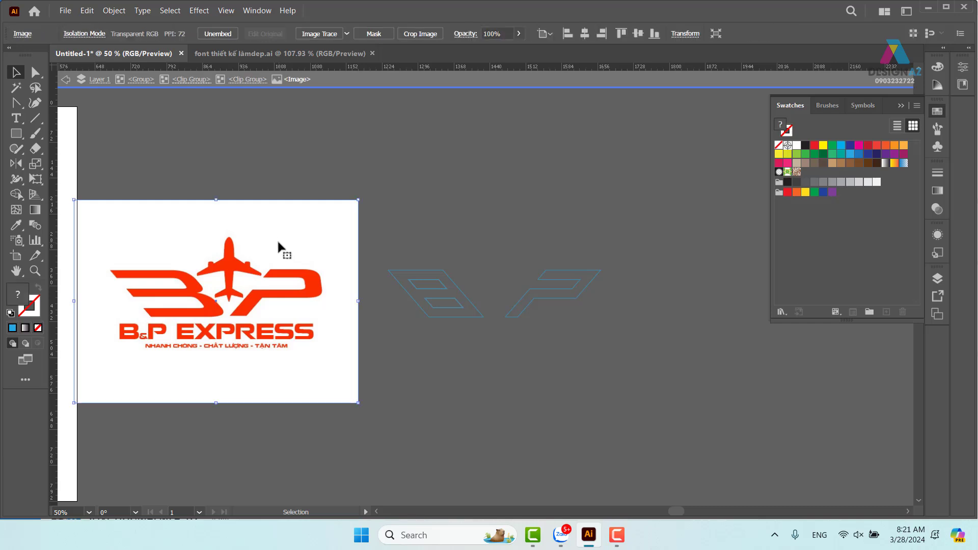
pyautogui.click(319, 33)
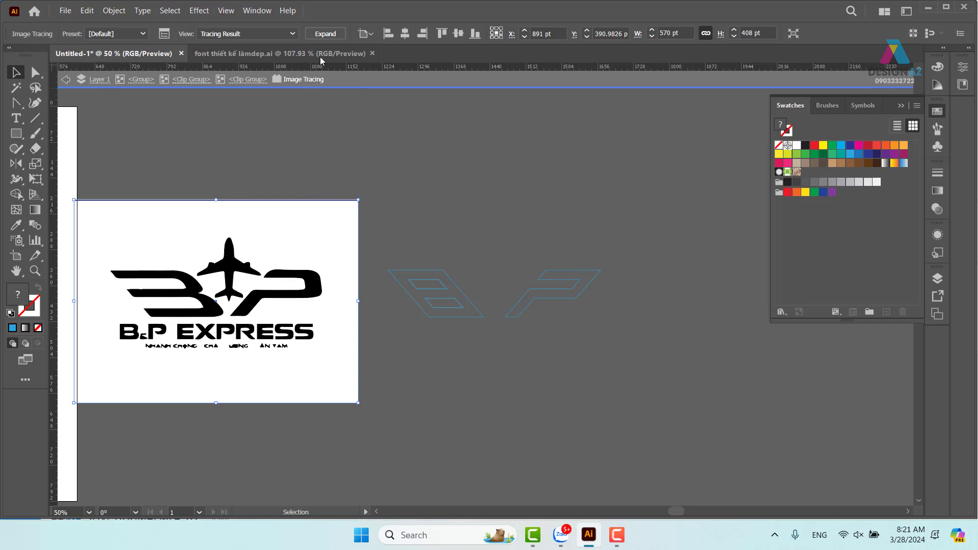
pyautogui.click(325, 33)
pyautogui.rightClick(297, 222)
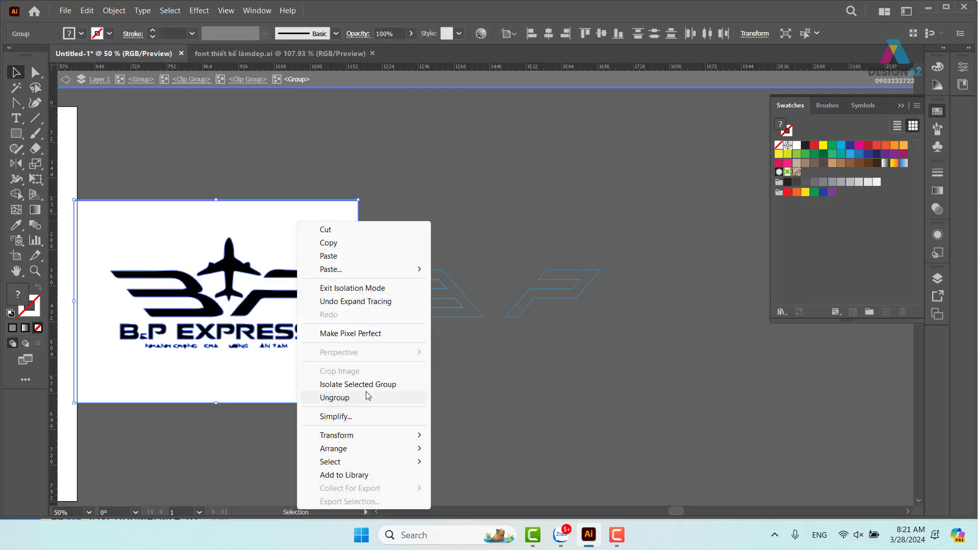
pyautogui.click(335, 397)
# Step: Cut the traced airplane out of the logo, exit isolation and delete the remaining traced reference logo
pyautogui.click(229, 285)
pyautogui.moveTo(229, 285); pyautogui.dragTo(288, 276)
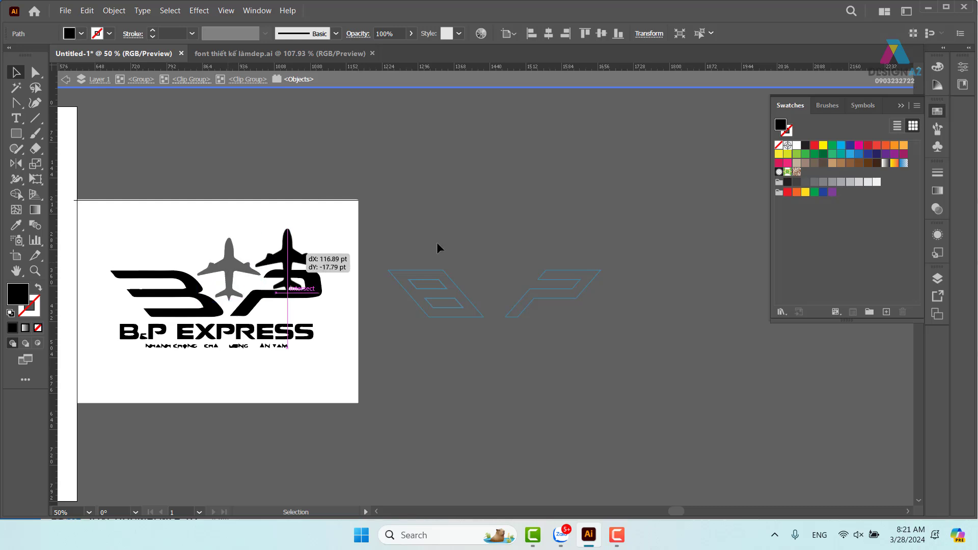
pyautogui.moveTo(436, 243); pyautogui.dragTo(496, 248)
pyautogui.press('Delete')
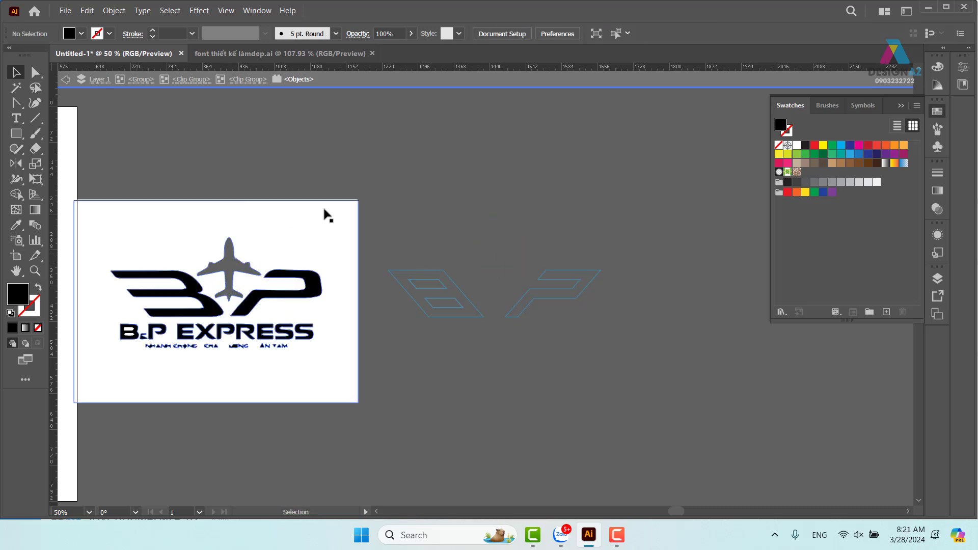
pyautogui.doubleClick(319, 132)
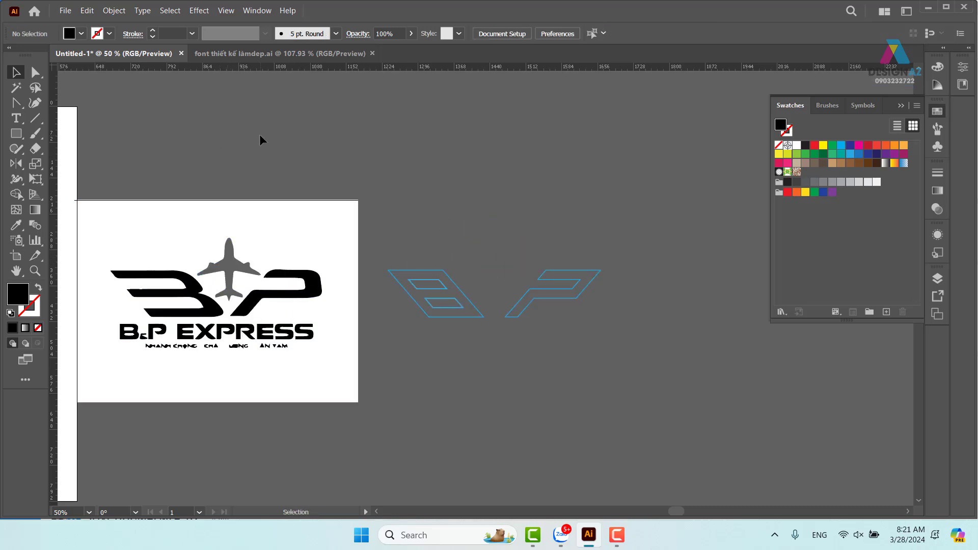
pyautogui.click(204, 247)
pyautogui.press('Delete')
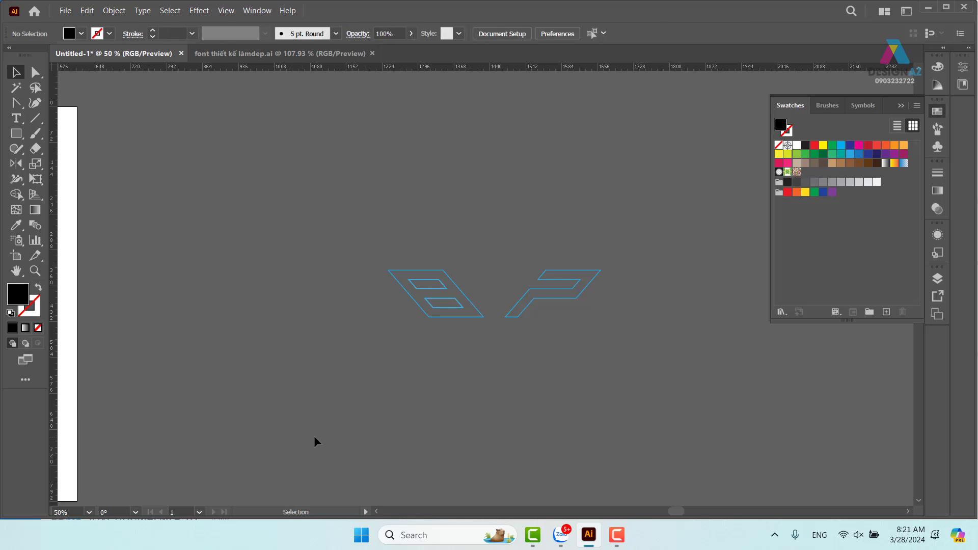
# Step: Paste the airplane and place it centred between the B and P outlines, slightly above them
pyautogui.hotkey('ctrl', 'v')
pyautogui.moveTo(492, 289); pyautogui.dragTo(502, 255)
pyautogui.click(668, 320)
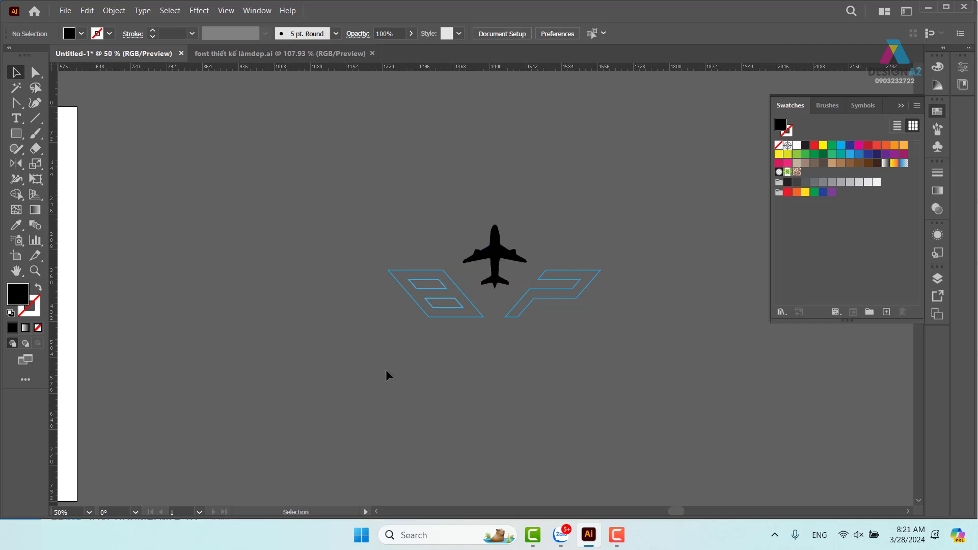
# Step: Fill the B and P outlines with the black swatch
pyautogui.moveTo(601, 301); pyautogui.dragTo(602, 300)
pyautogui.click(805, 145)
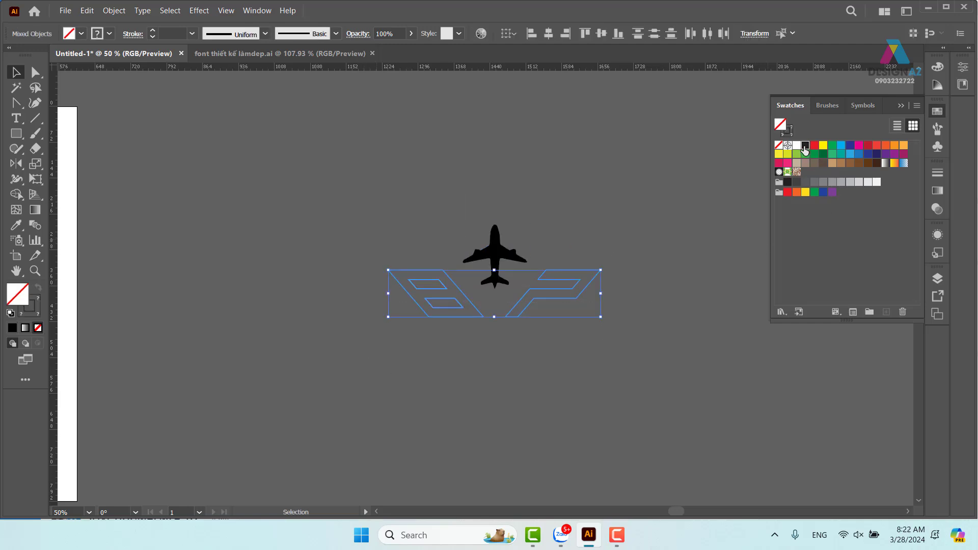
pyautogui.click(630, 320)
pyautogui.moveTo(440, 304)
pyautogui.mouseDown()
pyautogui.moveTo(452, 315)
pyautogui.moveTo(450, 302)
pyautogui.mouseUp()
pyautogui.click(499, 352)
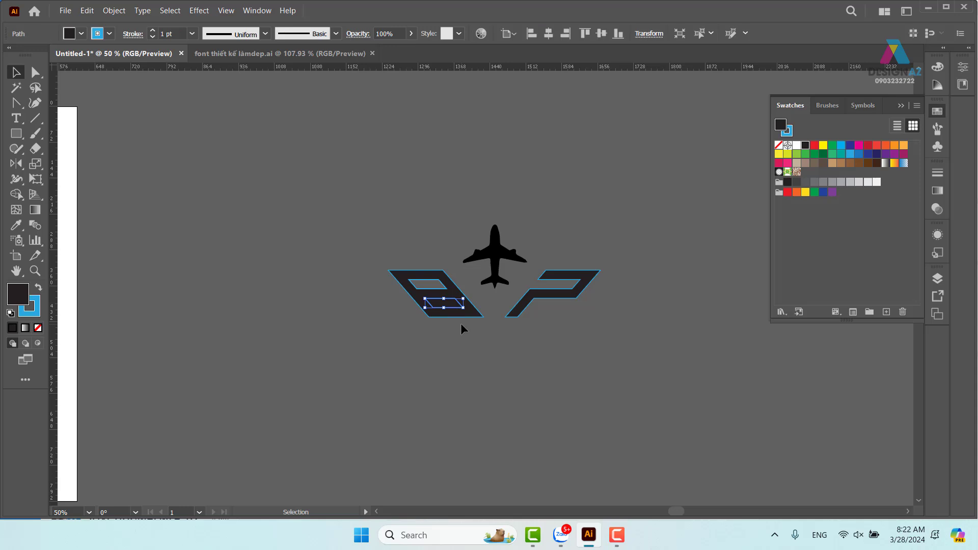
# Step: Hide the artboards to show the airplane and letters on a plain white canvas
pyautogui.hotkey('ctrl', 'shift', 'h')
pyautogui.press('z')
pyautogui.scroll(4, 568, 325)
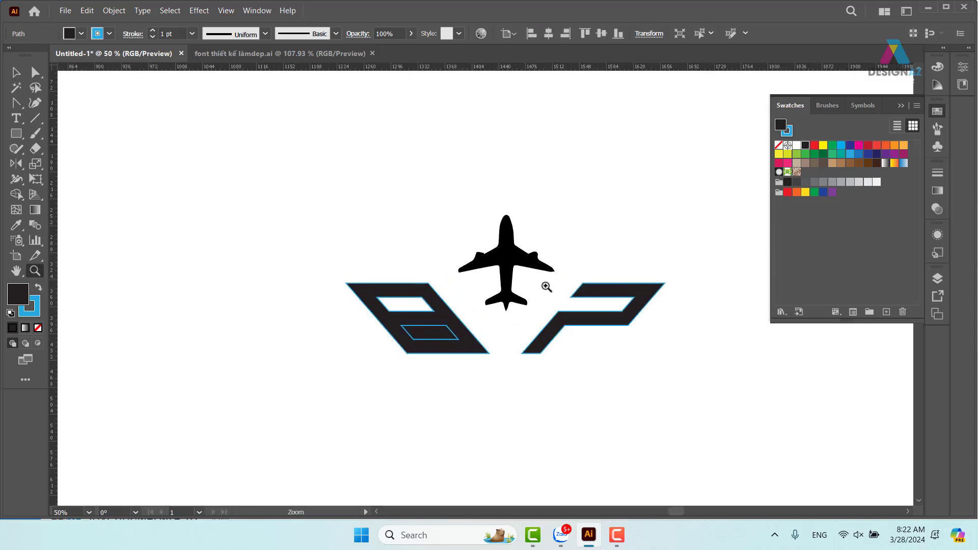
pyautogui.click(16, 73)
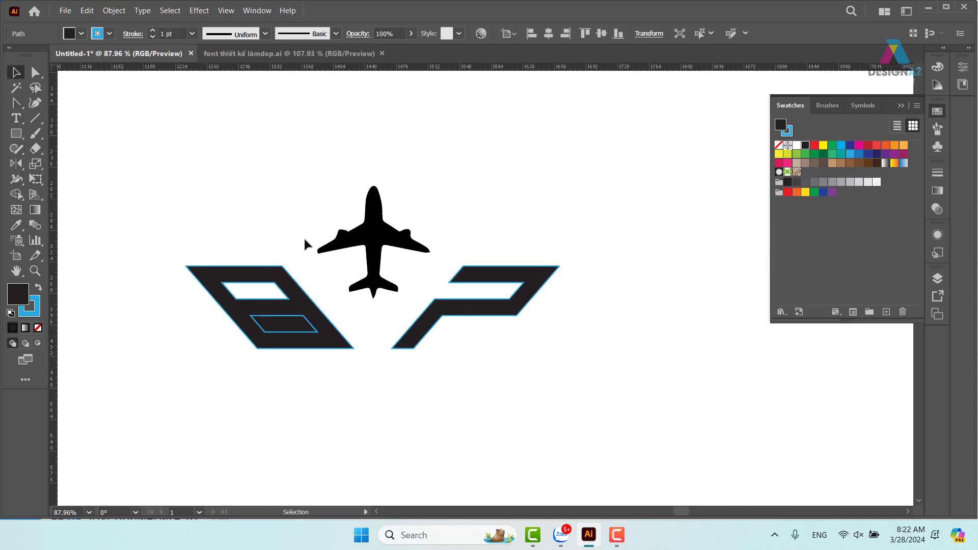
pyautogui.click(306, 245)
pyautogui.moveTo(303, 330); pyautogui.dragTo(314, 369)
pyautogui.hotkey('ctrl', 'z')
pyautogui.click(358, 334)
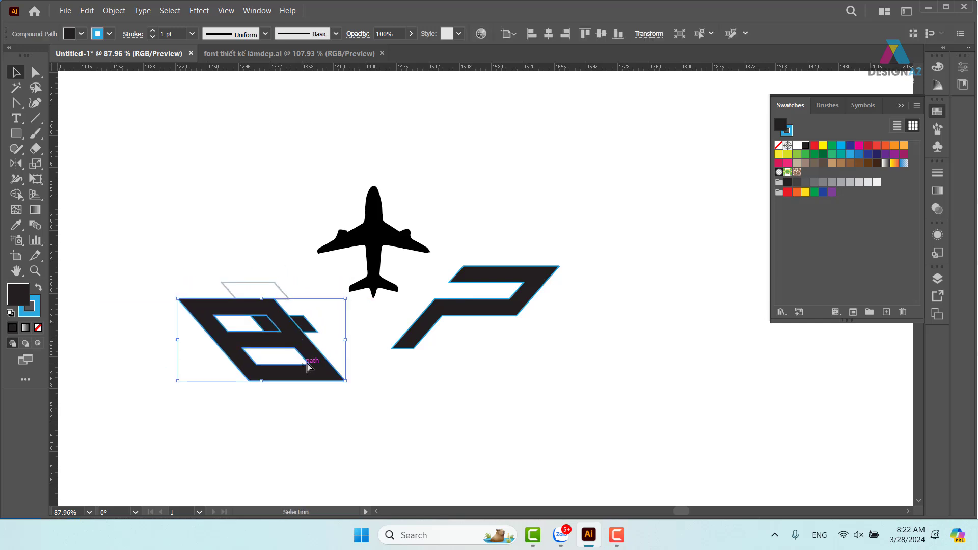
pyautogui.hotkey('ctrl', 'z')
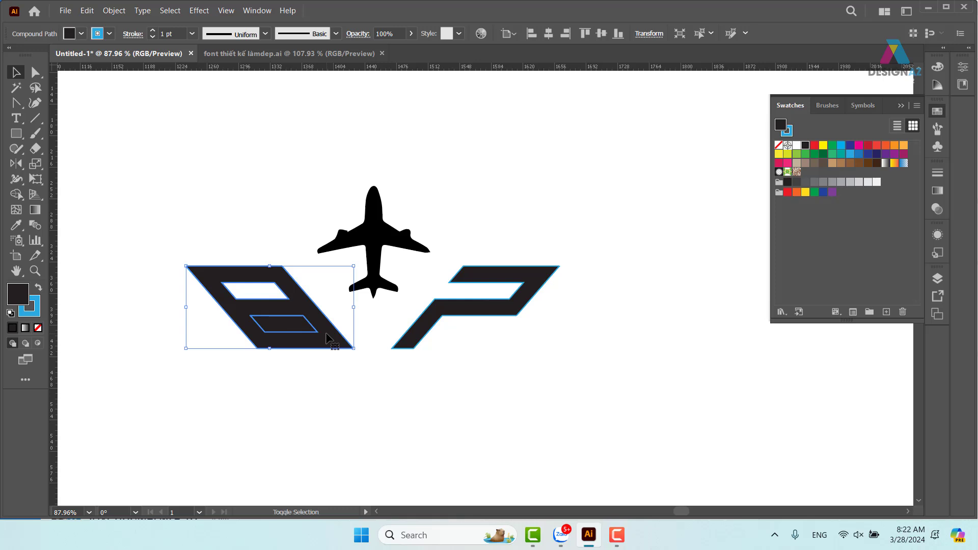
# Step: Shift the B aside, delete the leftover shapes and line fragments inside its two openings, and move it back into place
pyautogui.moveTo(322, 335); pyautogui.dragTo(327, 335)
pyautogui.click(401, 351)
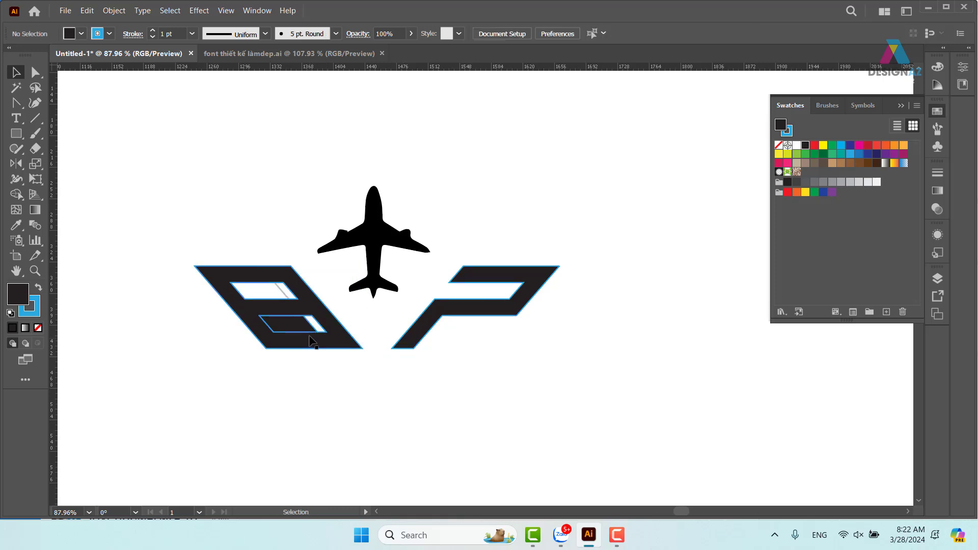
pyautogui.click(309, 331)
pyautogui.press('Delete')
pyautogui.click(283, 291)
pyautogui.press('Delete')
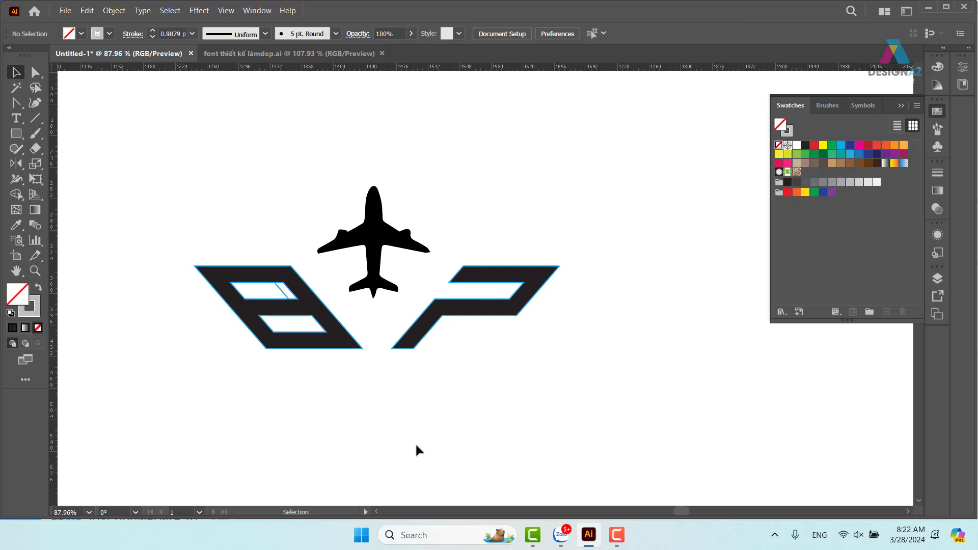
pyautogui.click(286, 295)
pyautogui.keyDown('shift'); pyautogui.click(290, 287); pyautogui.keyUp('shift')
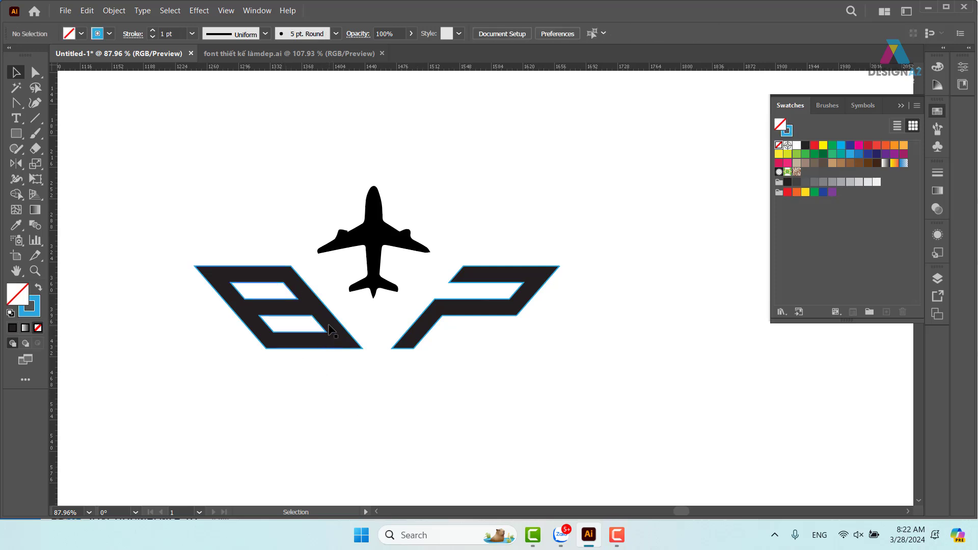
pyautogui.hotkey('ctrl', '8')
pyautogui.hotkey('shift', 'Left')
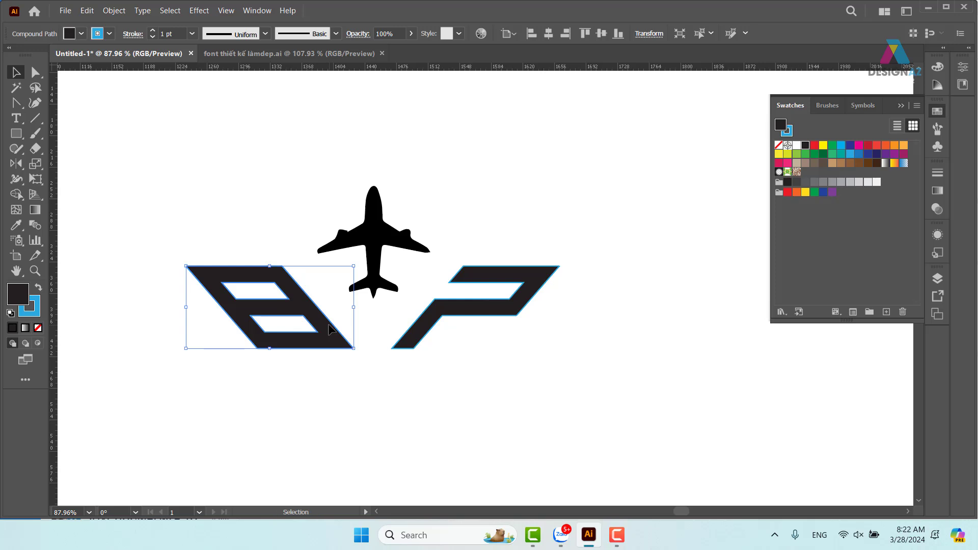
# Step: Group the B and P letters and centre the airplane horizontally on them
pyautogui.click(461, 379)
pyautogui.moveTo(208, 375); pyautogui.dragTo(469, 337)
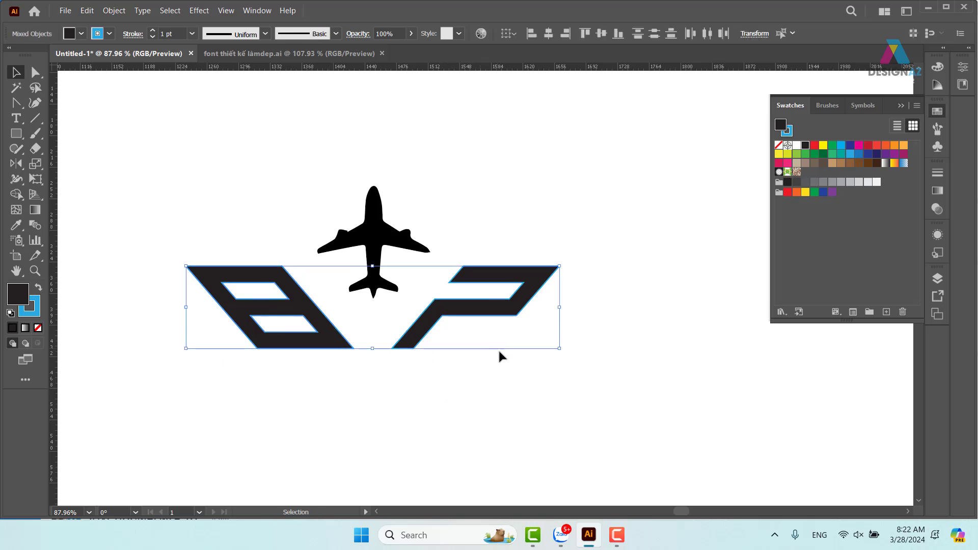
pyautogui.press('v')
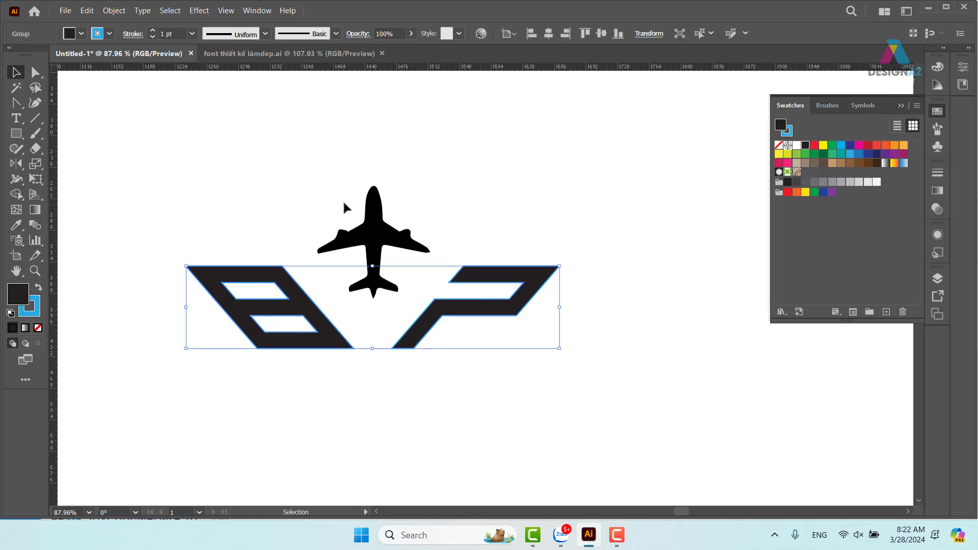
pyautogui.click(375, 219)
pyautogui.keyDown('shift'); pyautogui.click(496, 279); pyautogui.keyUp('shift')
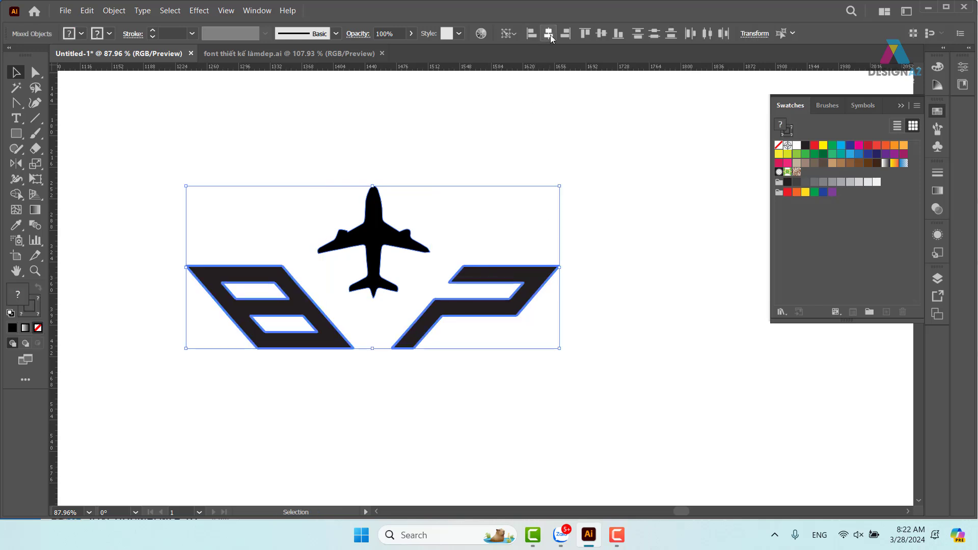
pyautogui.click(549, 34)
pyautogui.click(657, 251)
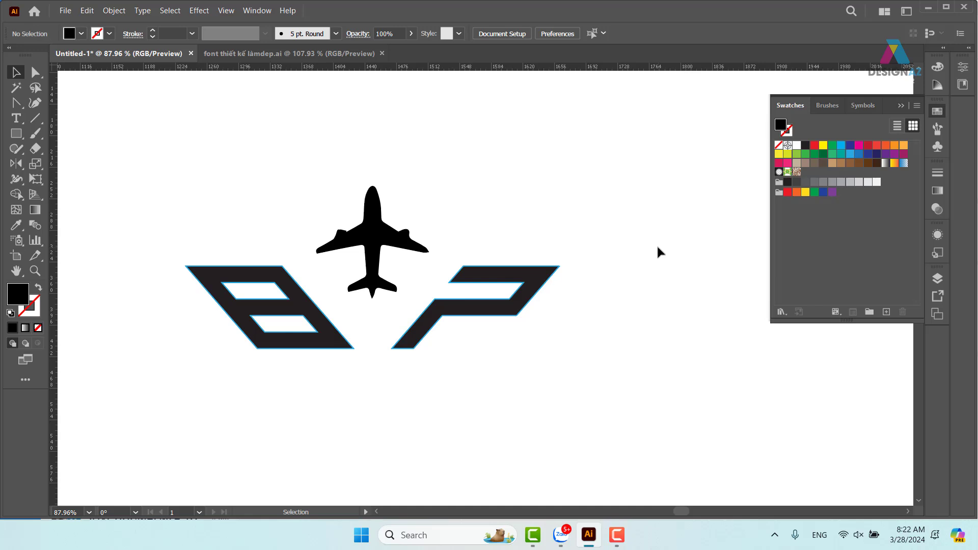
pyautogui.hscroll(-3, 651, 264)
pyautogui.press('z')
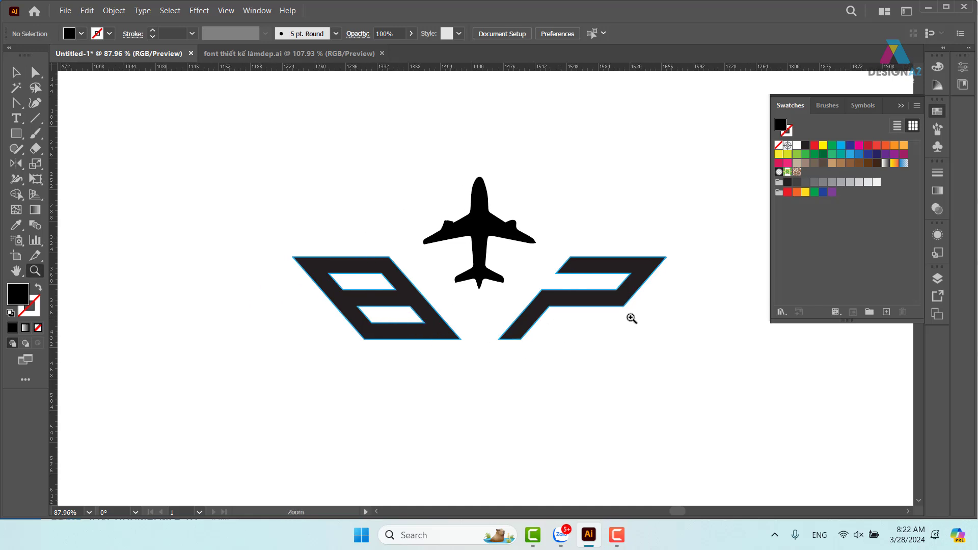
pyautogui.click(430, 274)
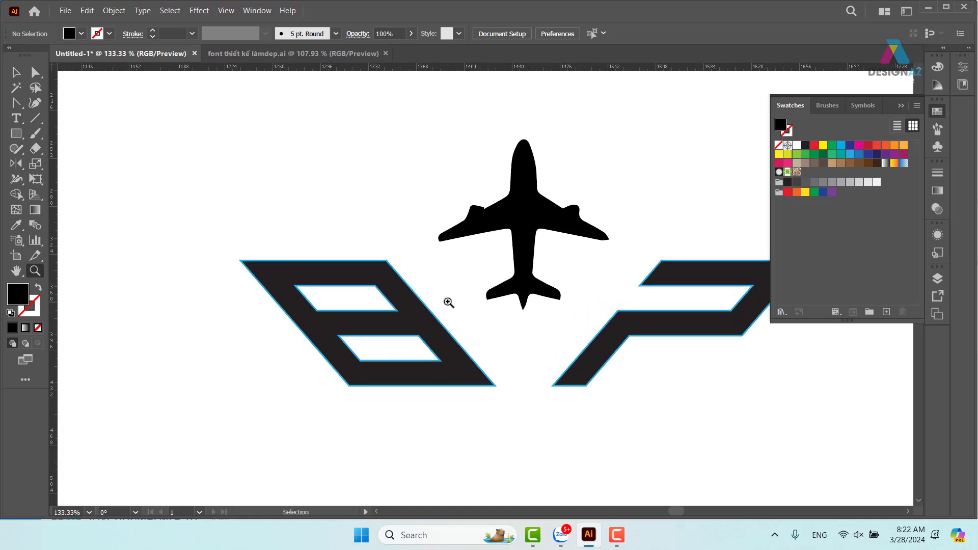
pyautogui.hotkey('ctrl', '0')
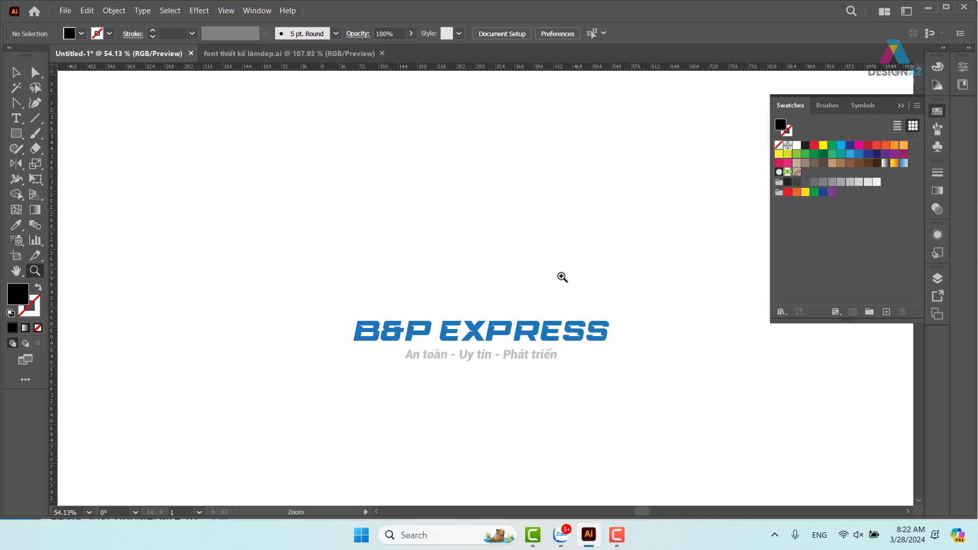
# Step: Switch to the Zalo photo viewer and copy the red B&P Express reference logo image
pyautogui.moveTo(561, 536)
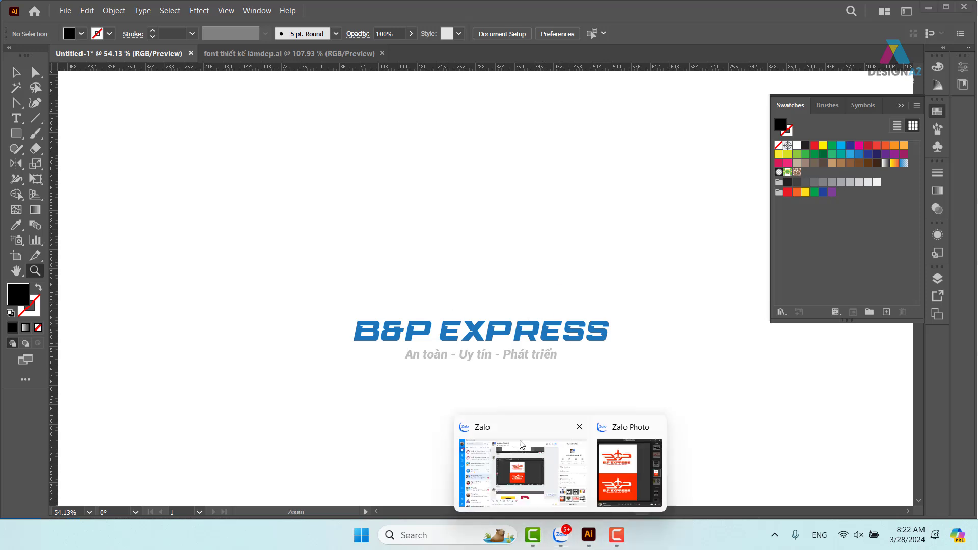
pyautogui.click(632, 465)
pyautogui.rightClick(533, 148)
pyautogui.click(548, 160)
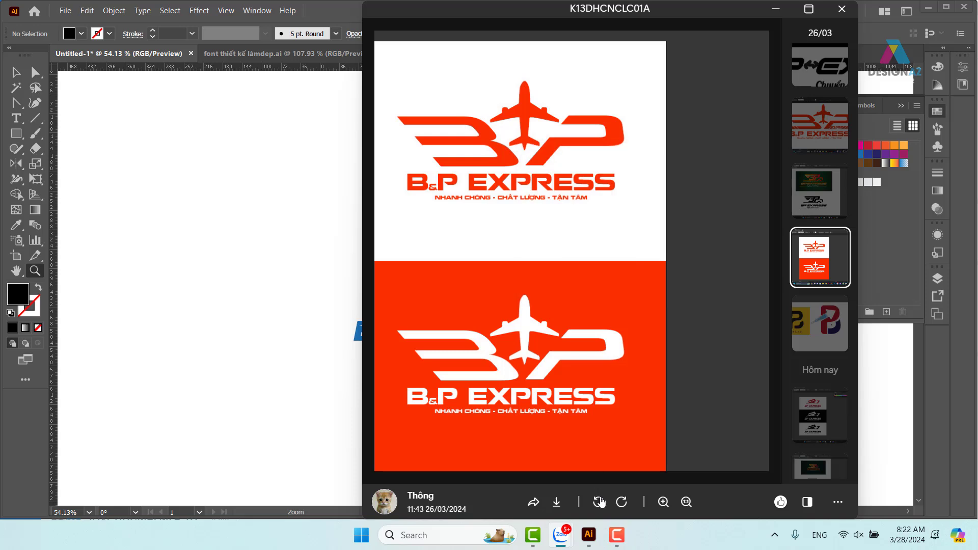
# Step: Switch back to Illustrator, paste the reference image and place it beside the black logo, to its right
pyautogui.moveTo(593, 537)
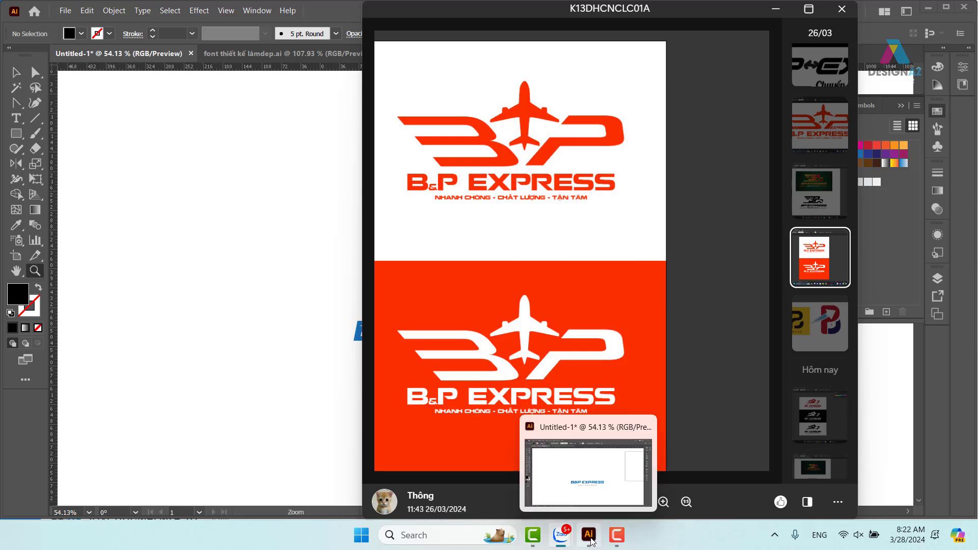
pyautogui.click(590, 541)
pyautogui.moveTo(643, 393); pyautogui.dragTo(320, 397)
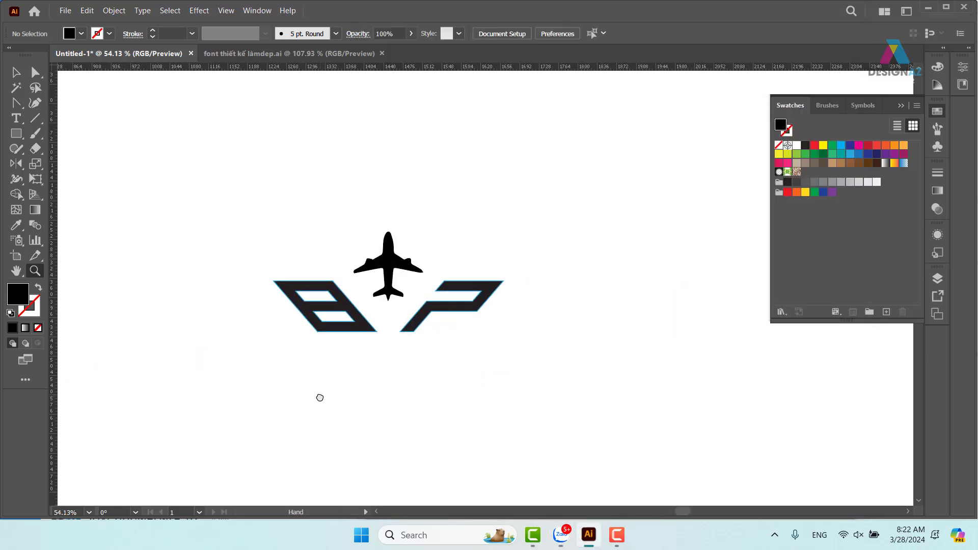
pyautogui.hotkey('ctrl', 'v')
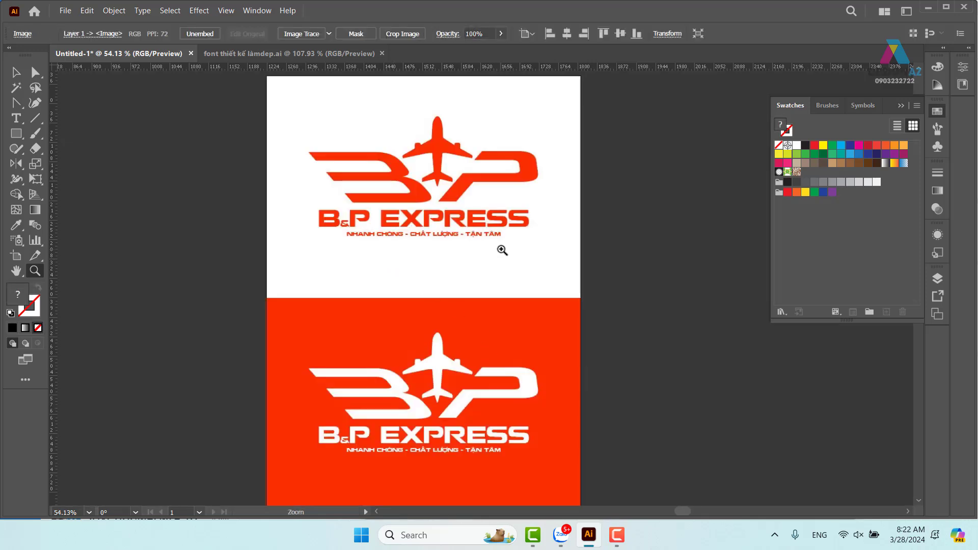
pyautogui.press('m')
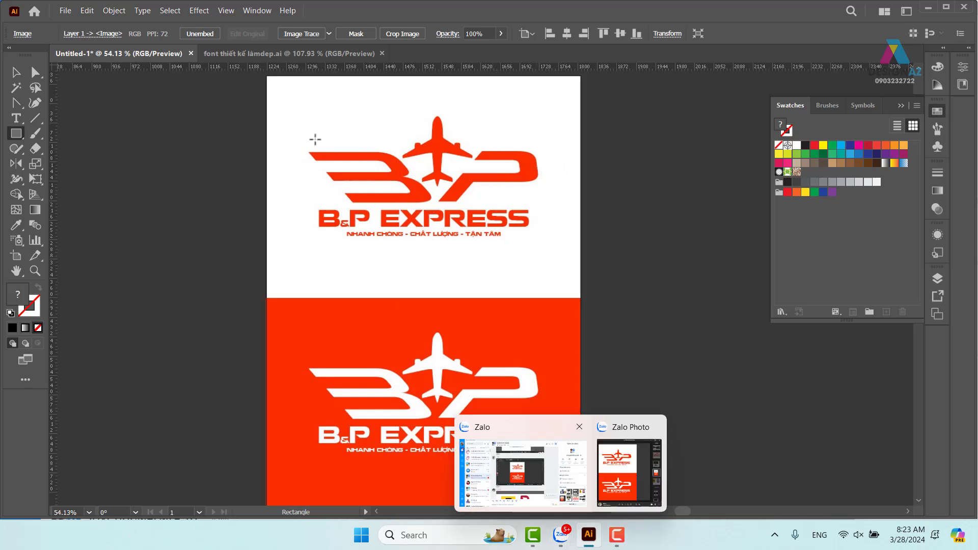
pyautogui.hotkey('ctrl', '-')
pyautogui.hotkey('ctrl', '-')
pyautogui.hotkey('ctrl', '-')
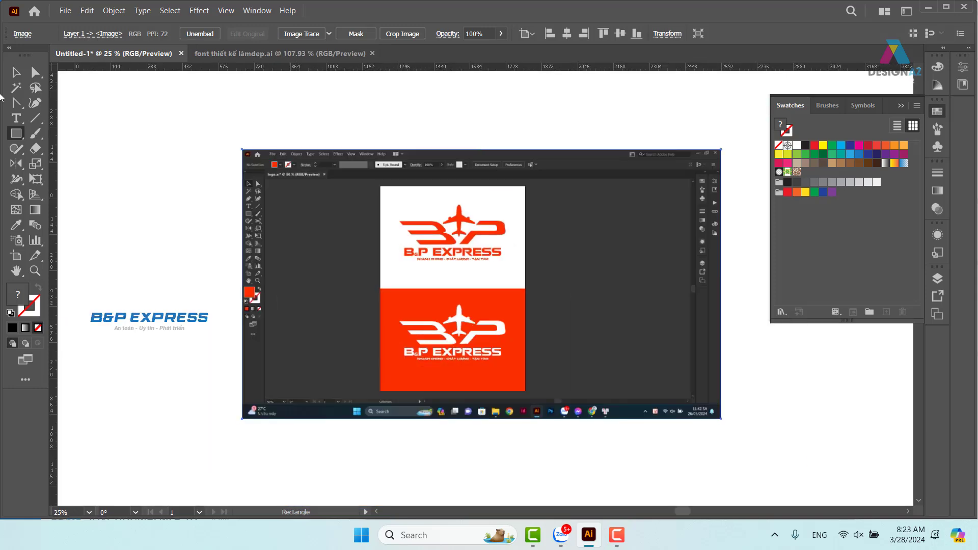
pyautogui.click(16, 73)
pyautogui.moveTo(320, 270); pyautogui.dragTo(593, 260)
# Step: Draw a short horizontal line above the B and give it the default white fill and black stroke
pyautogui.press('z')
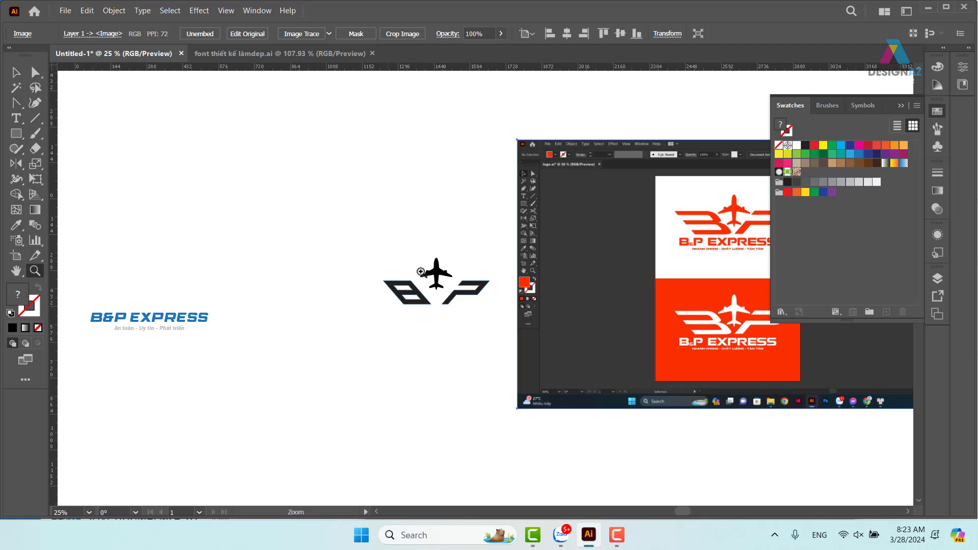
pyautogui.moveTo(403, 265); pyautogui.dragTo(565, 335)
pyautogui.moveTo(556, 333); pyautogui.dragTo(360, 231)
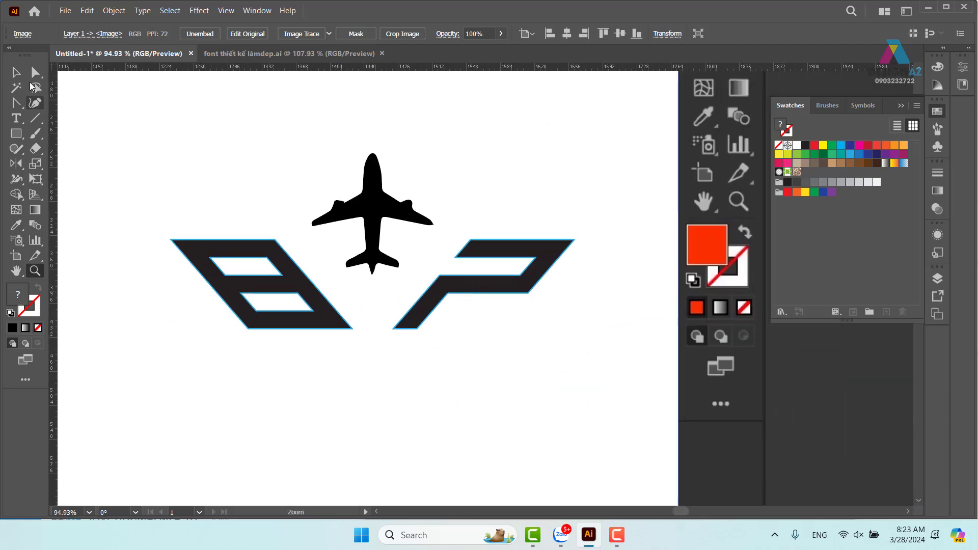
pyautogui.click(16, 72)
pyautogui.press('z')
pyautogui.moveTo(259, 230); pyautogui.dragTo(373, 321)
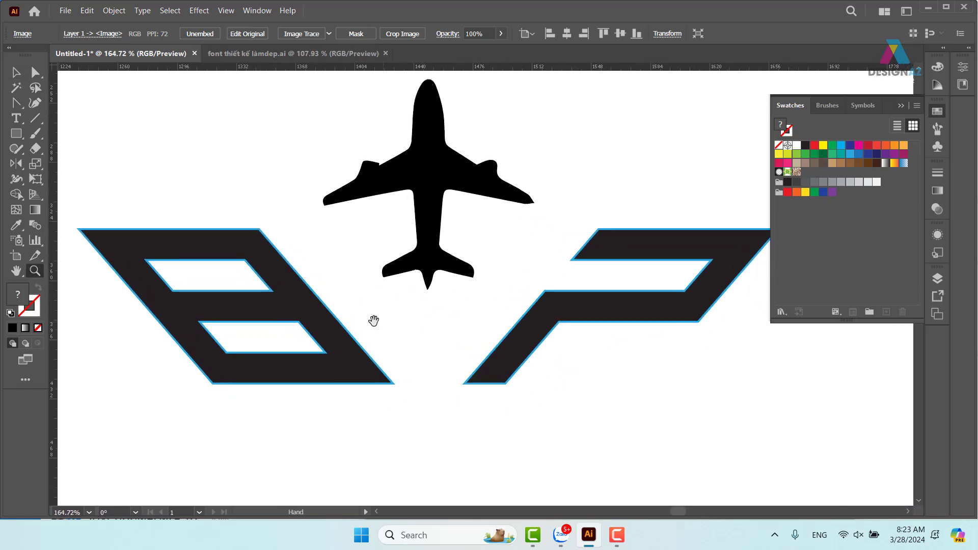
pyautogui.click(35, 118)
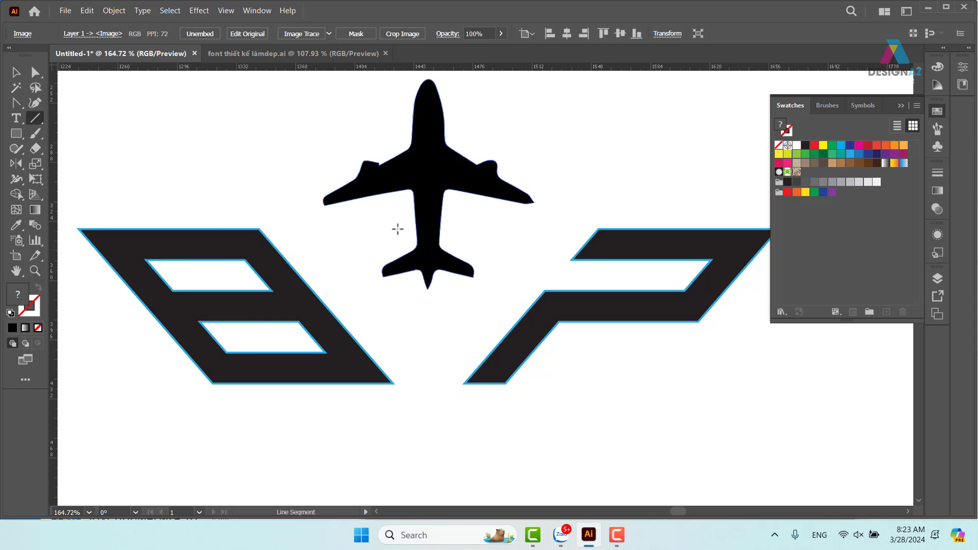
pyautogui.moveTo(211, 162); pyautogui.dragTo(293, 162)
pyautogui.press('d')
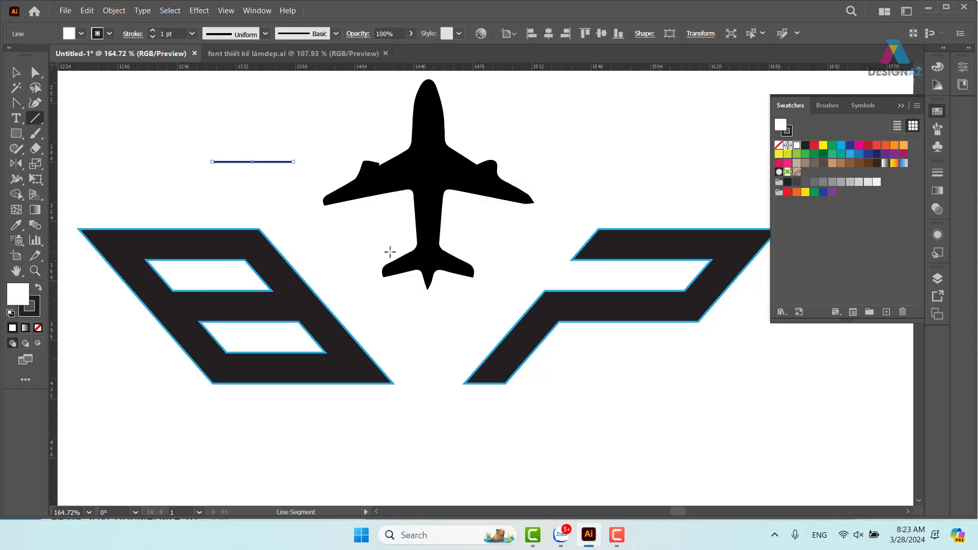
pyautogui.click(16, 73)
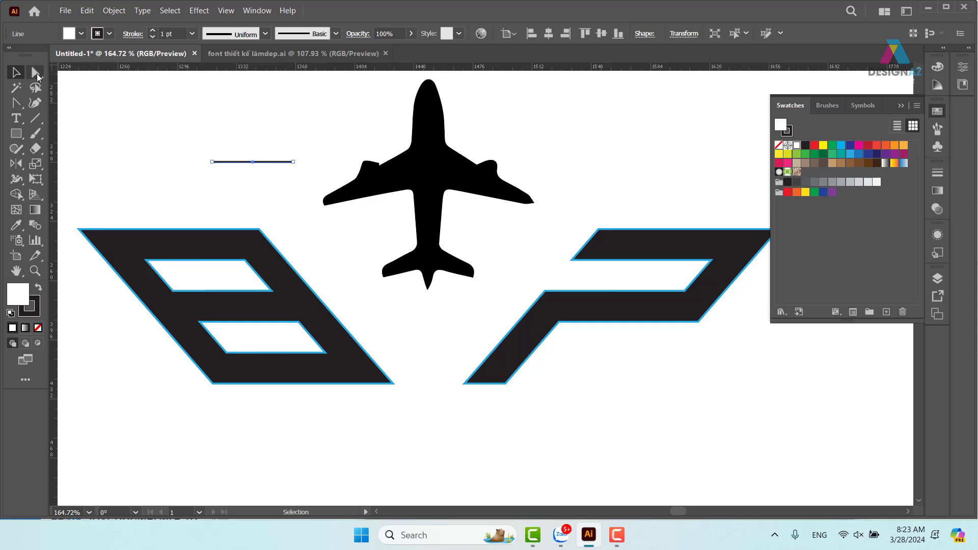
# Step: Extend the line's left end until it spans most of the B's width and colour its stroke CMYK Red
pyautogui.click(35, 72)
pyautogui.click(213, 163)
pyautogui.moveTo(213, 163); pyautogui.dragTo(104, 161)
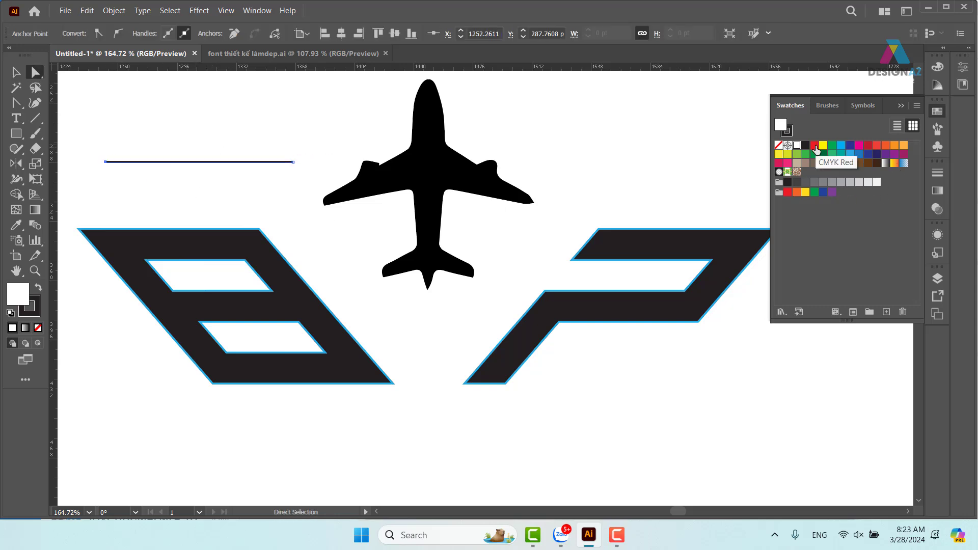
pyautogui.click(815, 148)
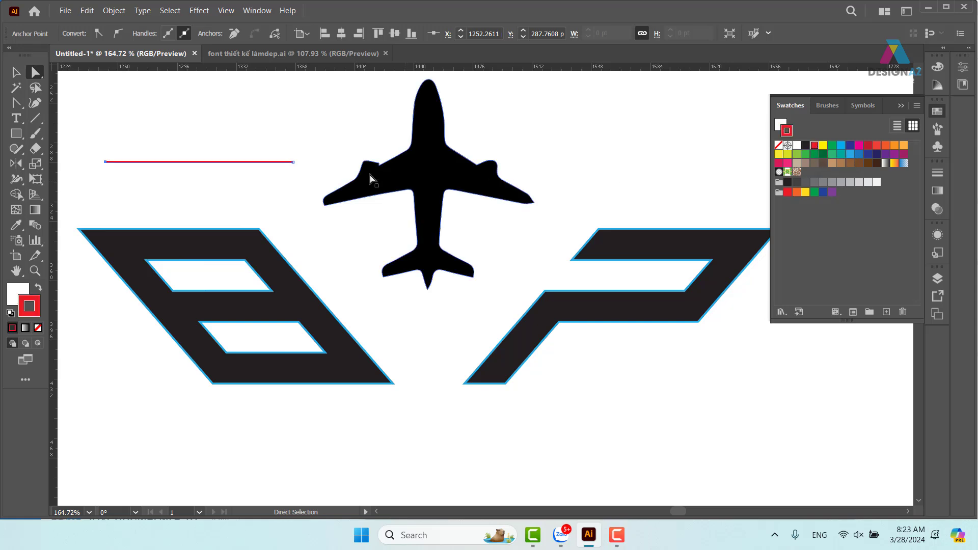
pyautogui.click(203, 97)
# Step: Centre the red line vertically on the letters and slide it right so it crosses the B's right edge
pyautogui.click(17, 73)
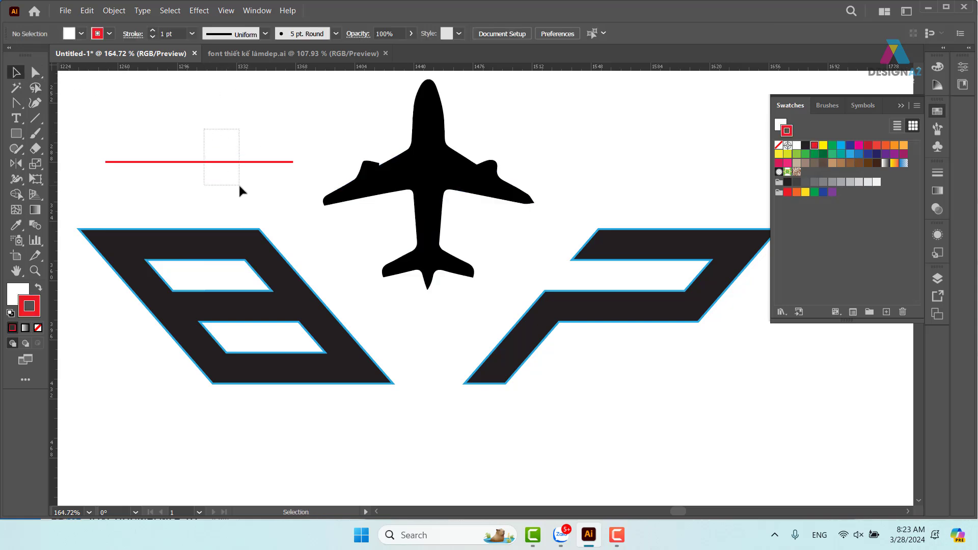
pyautogui.moveTo(239, 190); pyautogui.dragTo(302, 311)
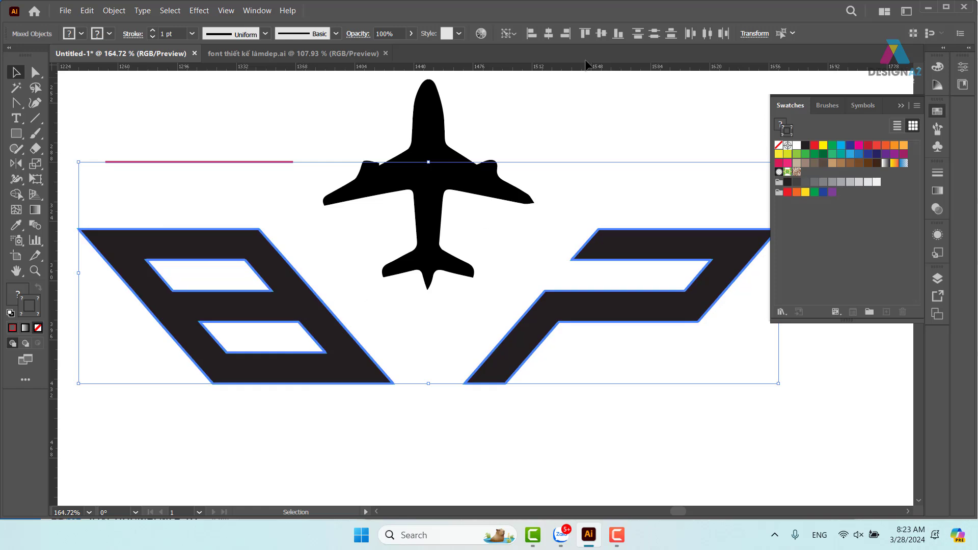
pyautogui.click(607, 35)
pyautogui.click(250, 158)
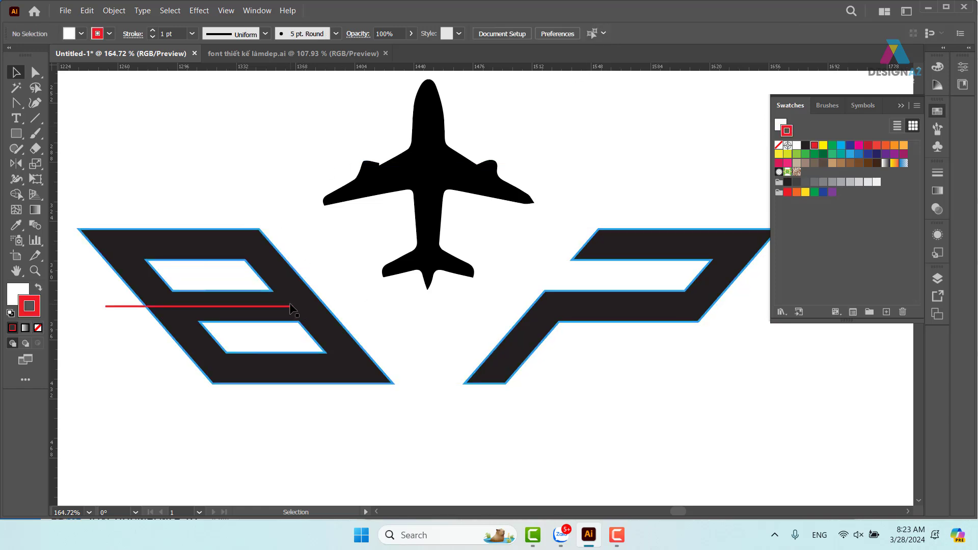
pyautogui.moveTo(288, 306); pyautogui.dragTo(351, 306)
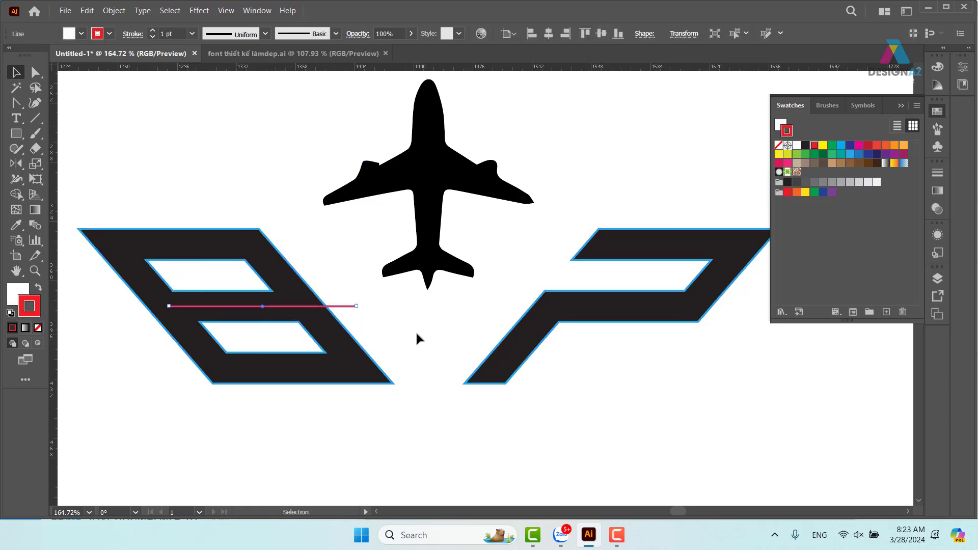
pyautogui.click(416, 338)
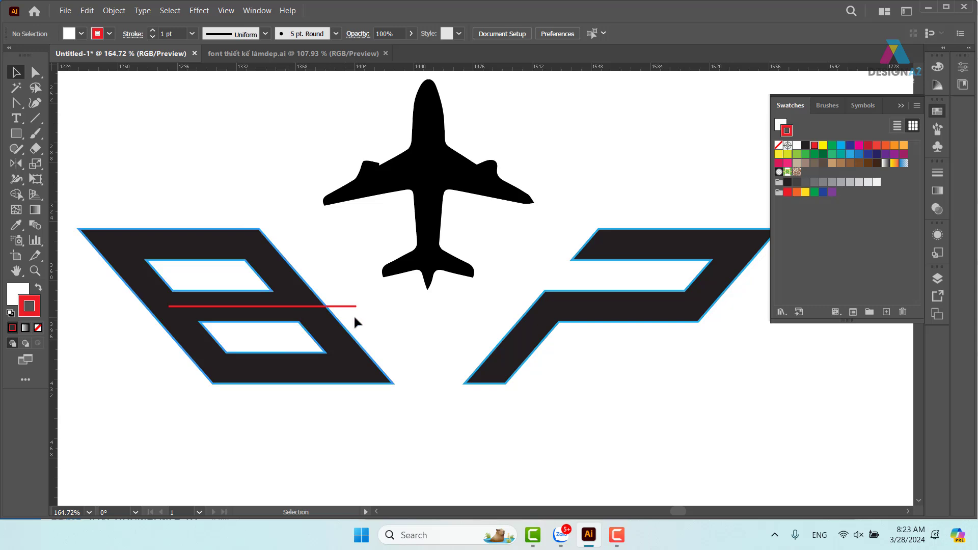
# Step: Remove the blue stroke from the grouped B and P shapes, keeping their dark fill
pyautogui.press('z')
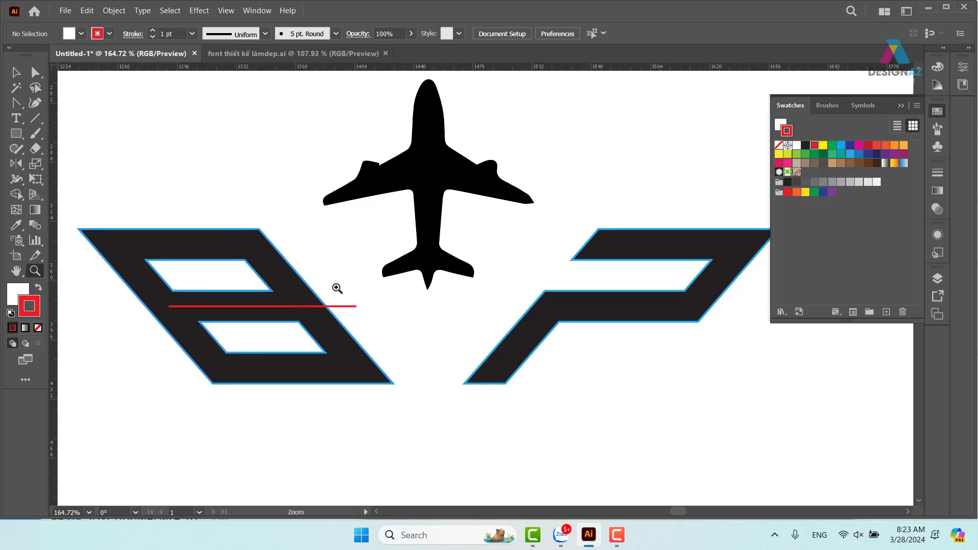
pyautogui.moveTo(327, 282); pyautogui.dragTo(428, 335)
pyautogui.press('space')
pyautogui.moveTo(353, 339); pyautogui.dragTo(416, 324)
pyautogui.click(35, 72)
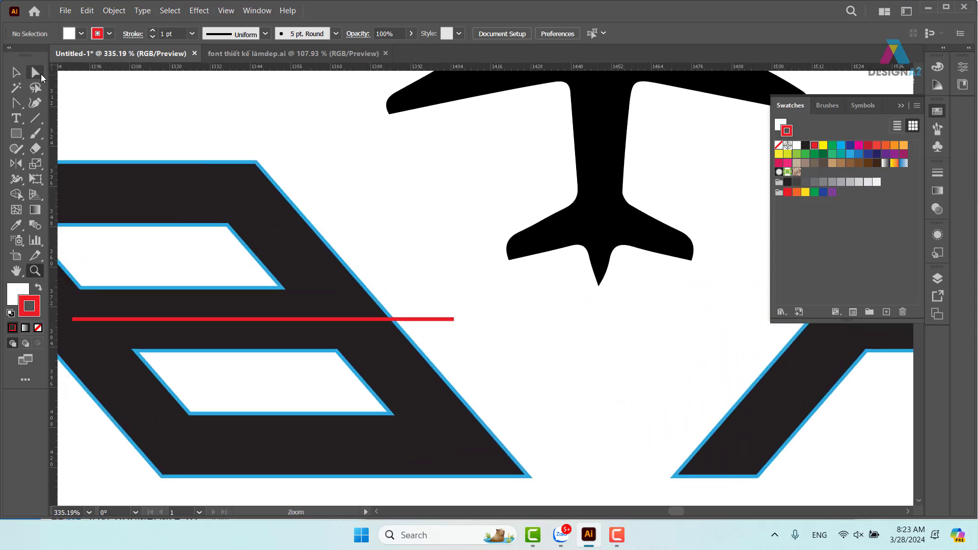
pyautogui.press('p')
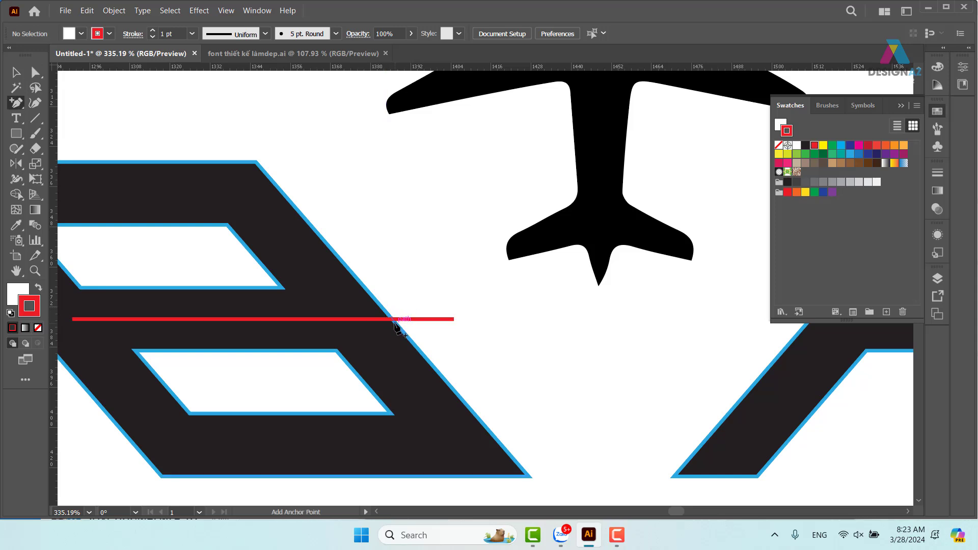
pyautogui.press('v')
pyautogui.click(291, 219)
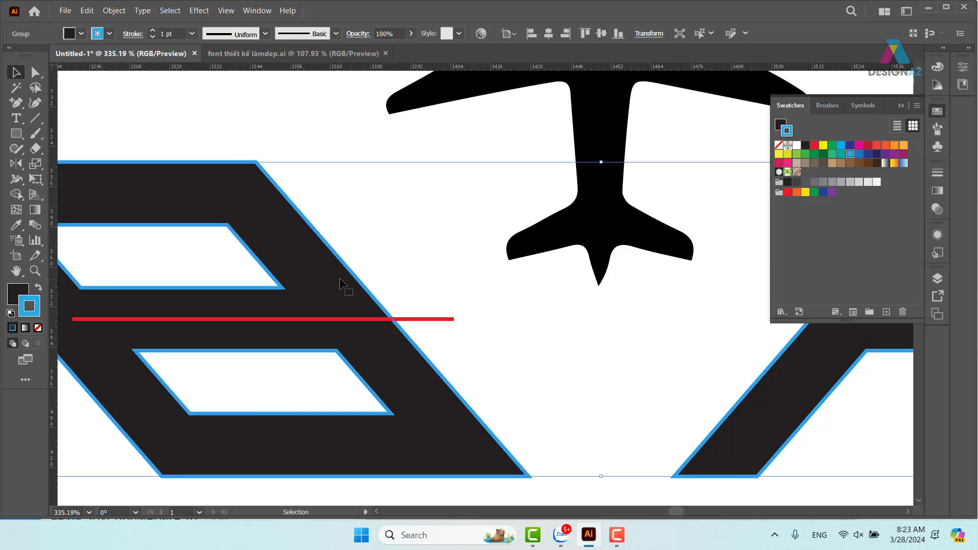
pyautogui.click(39, 328)
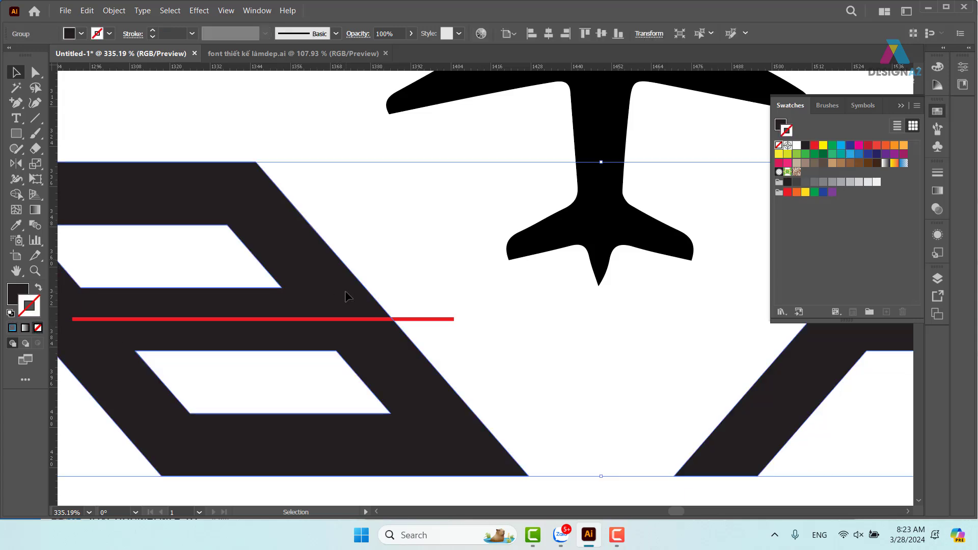
# Step: Add anchor points on the B's slanted right edge, at the red line's crossing and slightly below it
pyautogui.press('+')
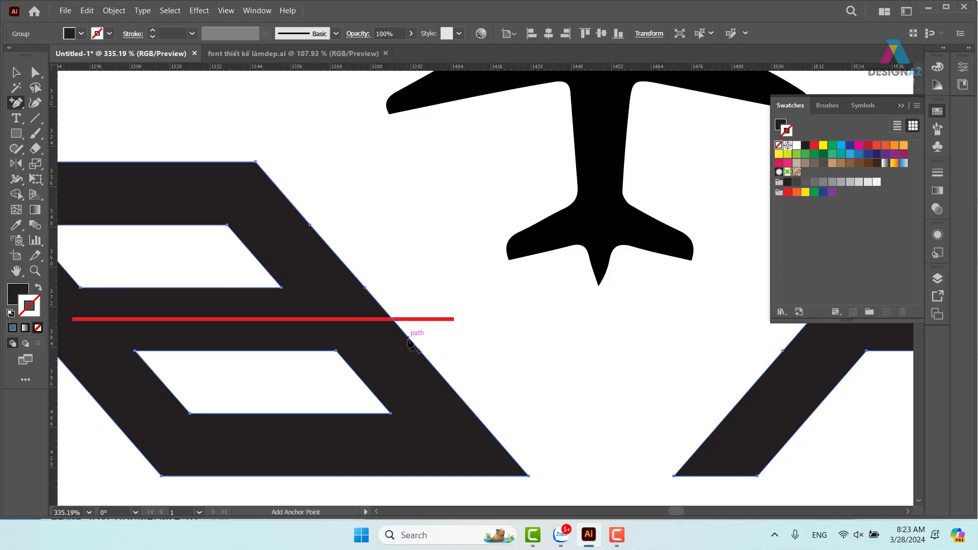
pyautogui.click(392, 319)
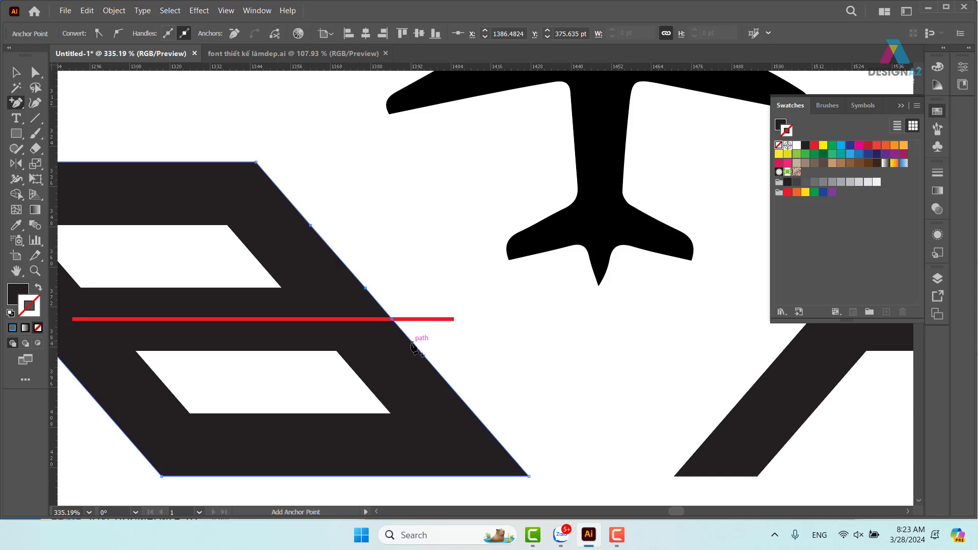
pyautogui.press('v')
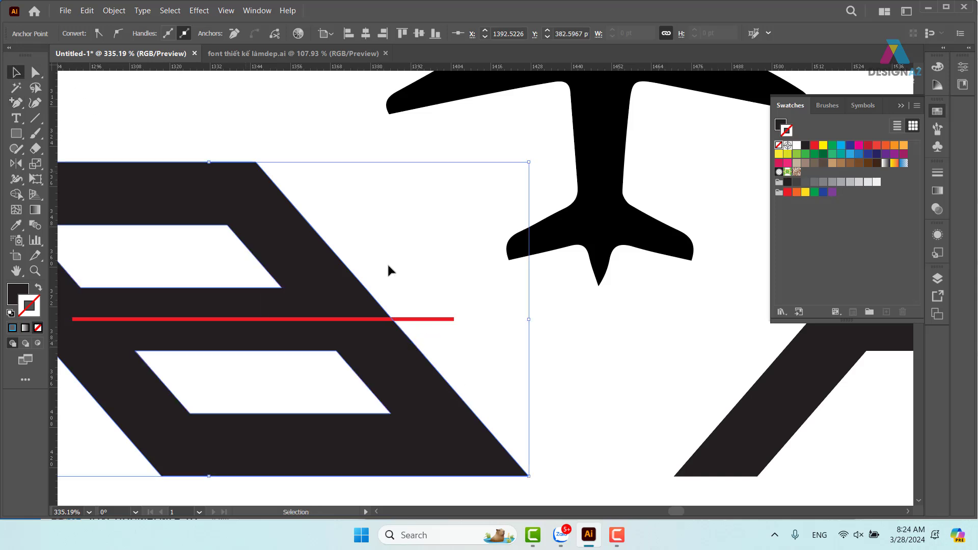
# Step: Try to distribute the two anchor points above and below the red line vertically along the B's right edge
pyautogui.click(370, 306)
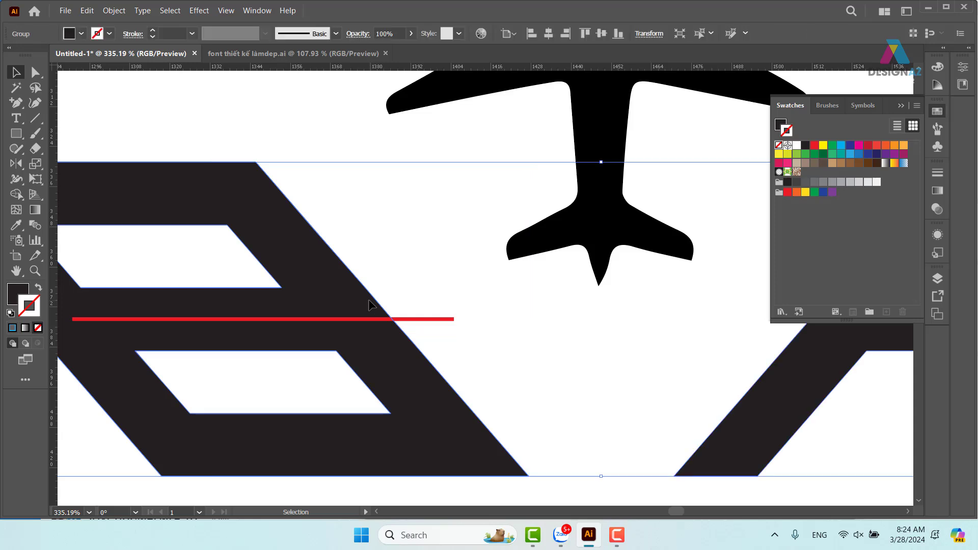
pyautogui.click(34, 74)
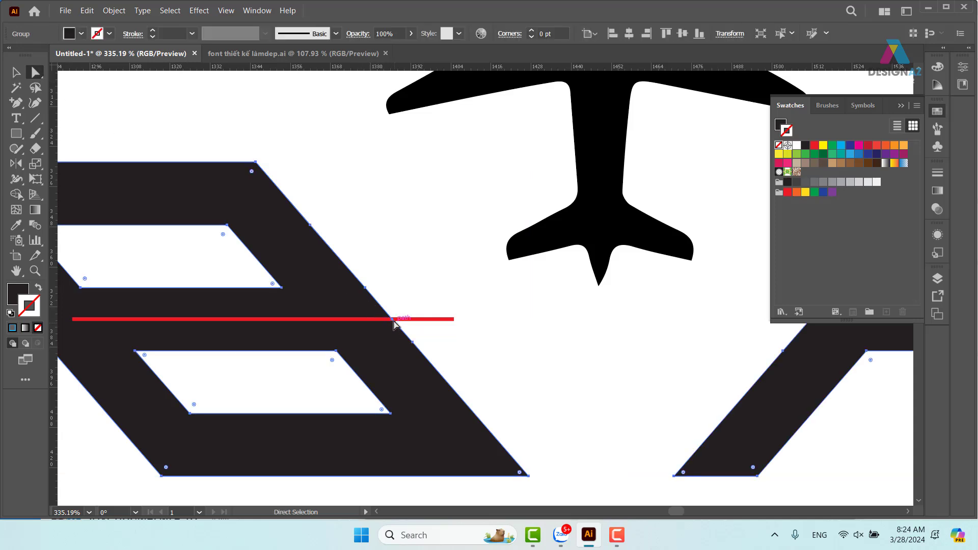
pyautogui.click(365, 288)
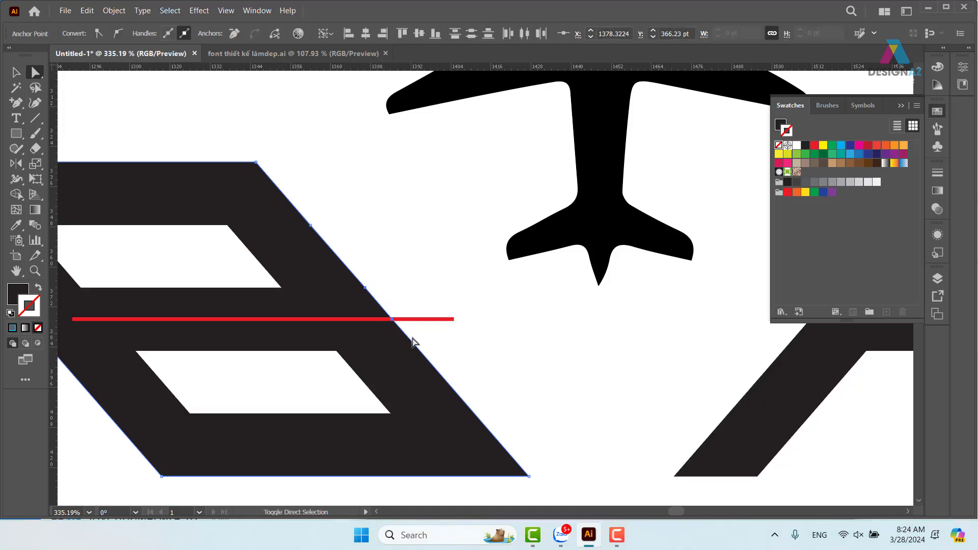
pyautogui.keyDown('shift'); pyautogui.click(412, 342); pyautogui.keyUp('shift')
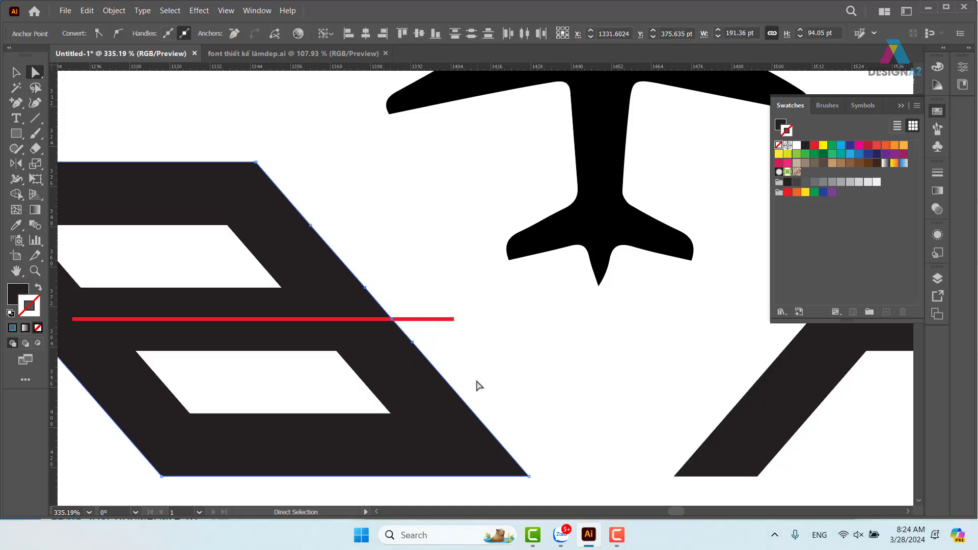
pyautogui.hotkey('shift', 'F7')
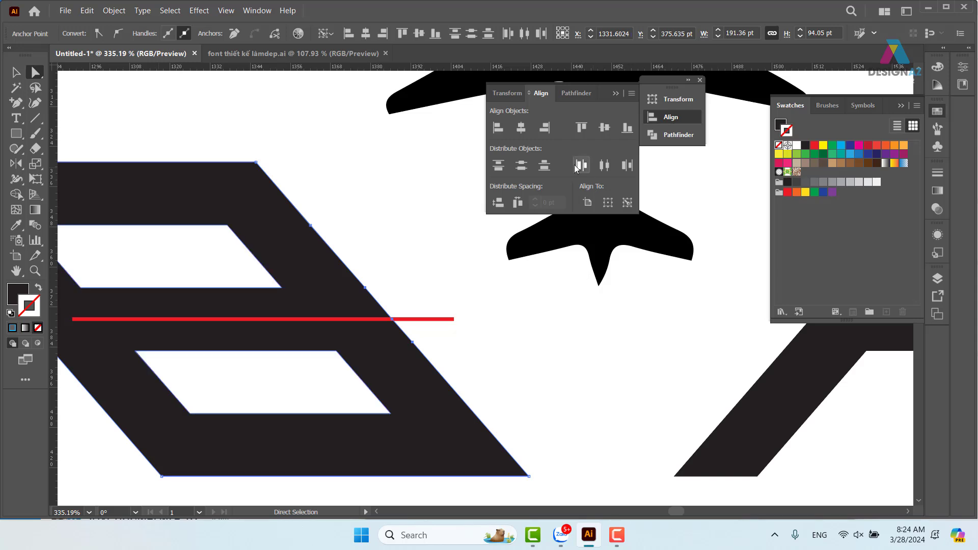
pyautogui.click(524, 170)
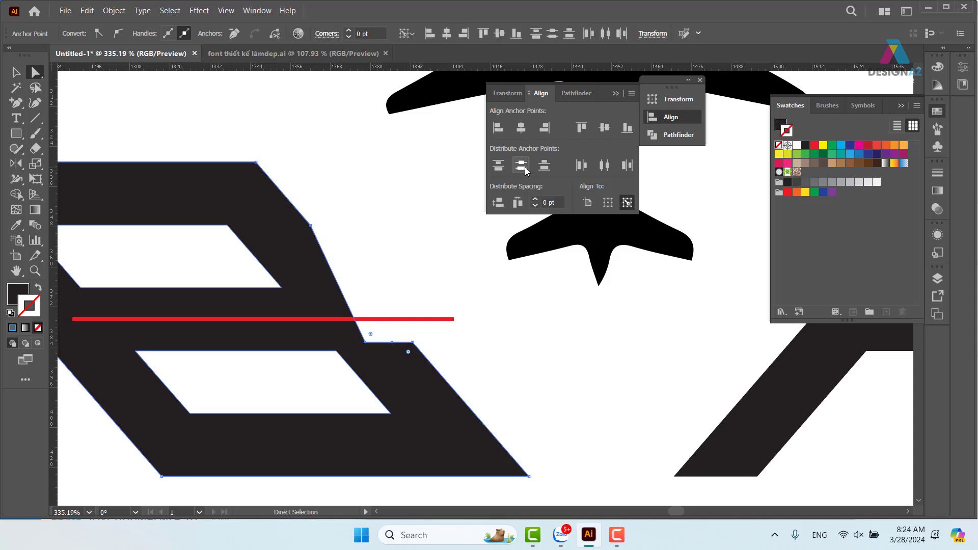
pyautogui.hotkey('ctrl', 'z')
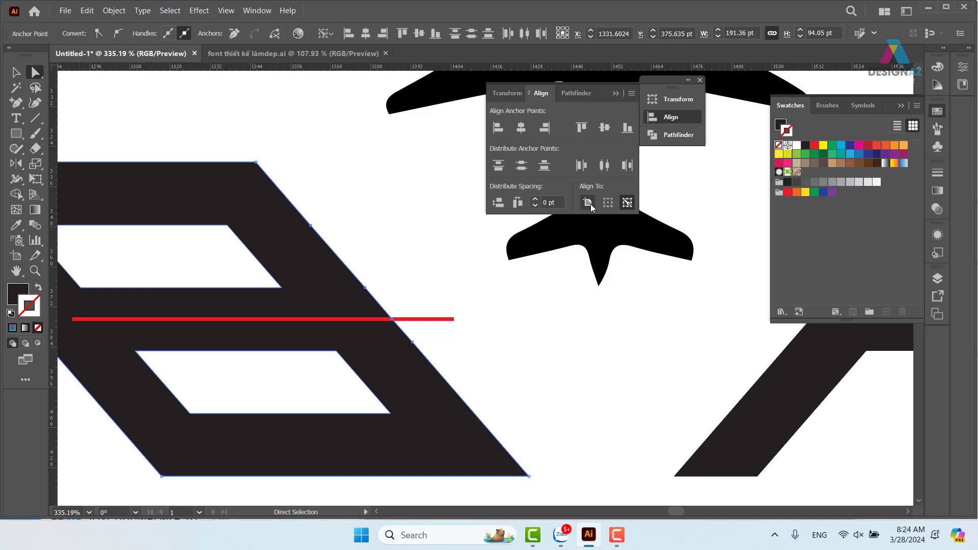
pyautogui.click(499, 167)
pyautogui.hotkey('ctrl', 'z')
pyautogui.click(418, 270)
# Step: Try to pull the B's edge anchor inward where the red line crosses it
pyautogui.click(365, 288)
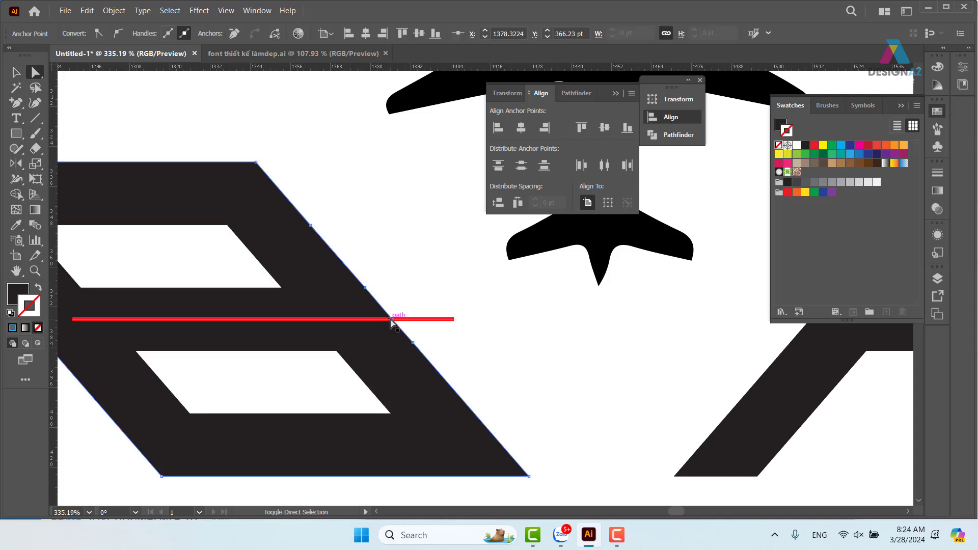
pyautogui.keyDown('shift'); pyautogui.click(391, 320); pyautogui.keyUp('shift')
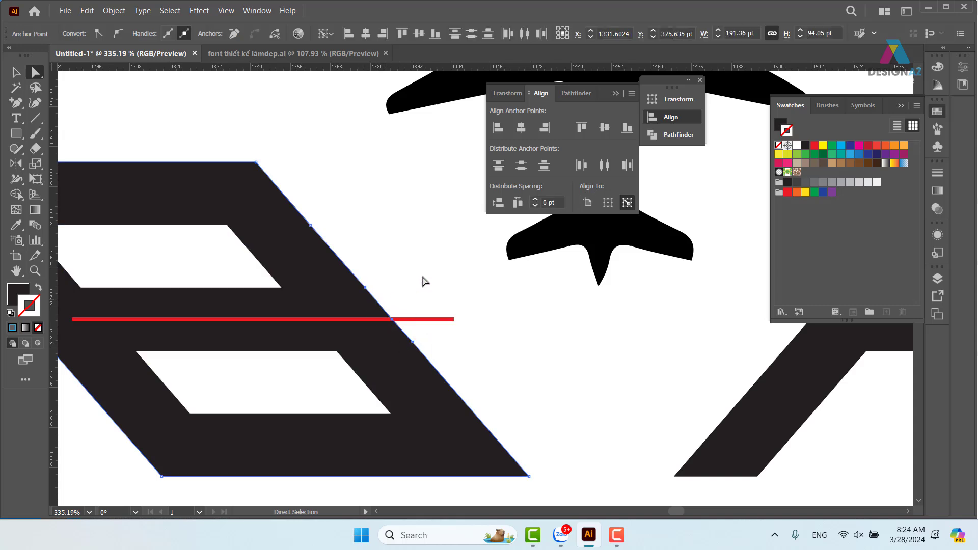
pyautogui.click(393, 320)
pyautogui.moveTo(392, 320); pyautogui.dragTo(368, 319)
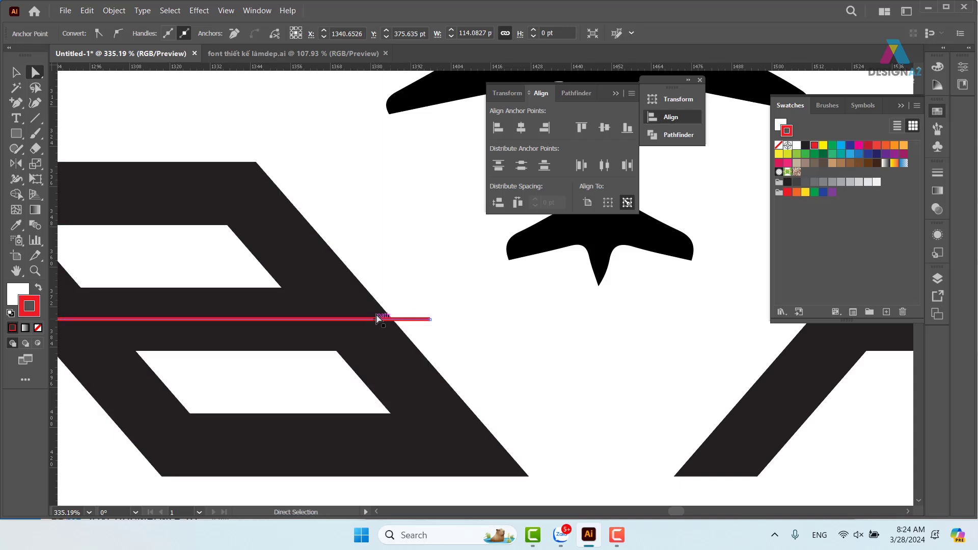
# Step: Delete the red guide line across the B
pyautogui.press('v')
pyautogui.click(425, 323)
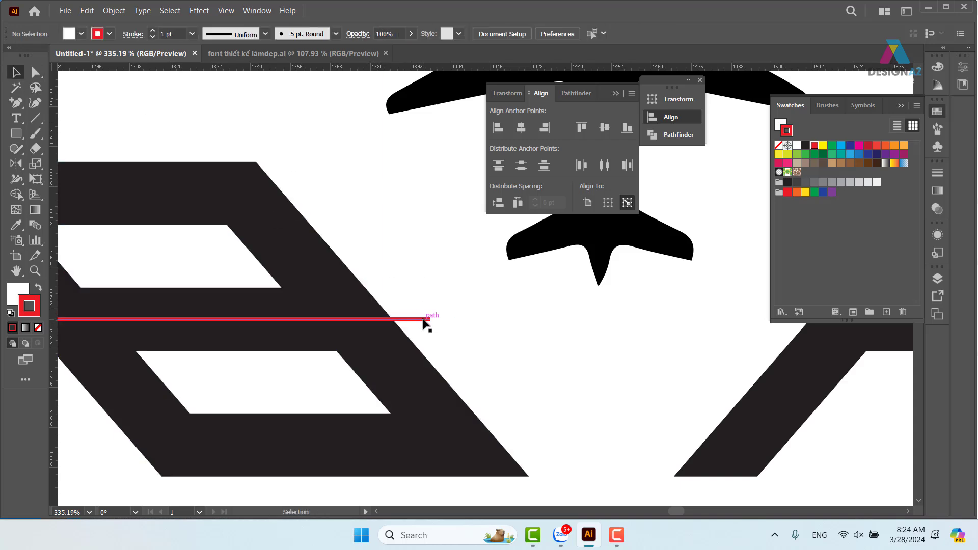
pyautogui.click(424, 320)
pyautogui.press('Delete')
# Step: Try to notch the B's right edge by pulling its middle anchor inward and rounding the corners beside it
pyautogui.click(391, 321)
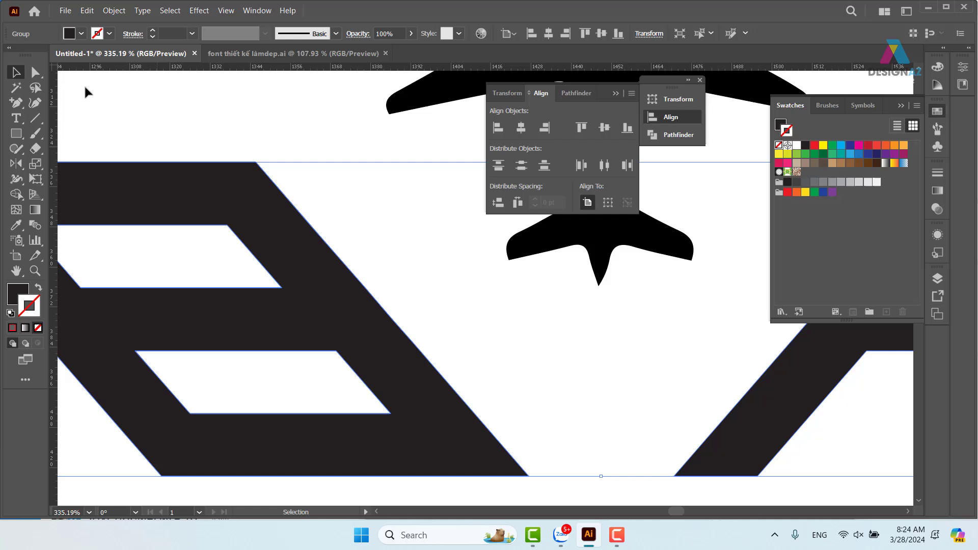
pyautogui.click(39, 74)
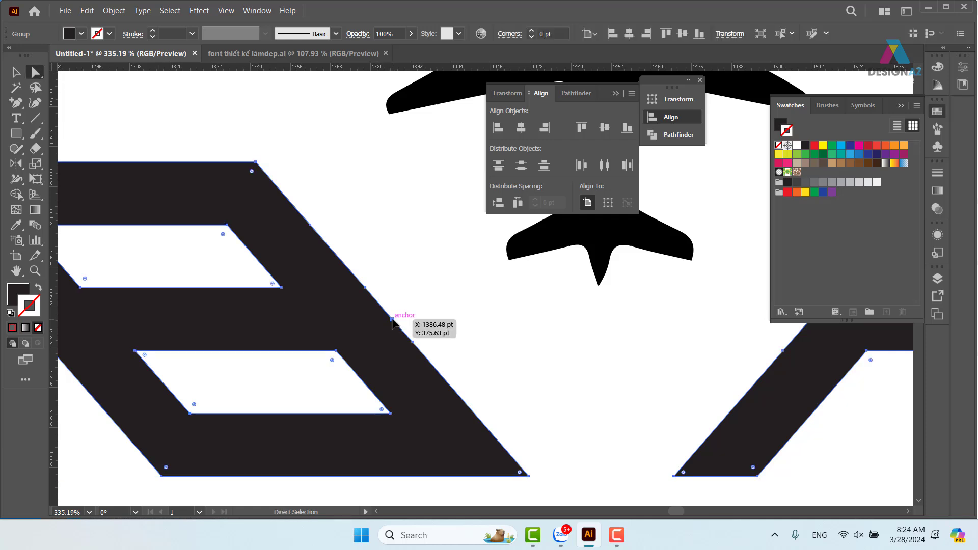
pyautogui.moveTo(392, 320); pyautogui.dragTo(354, 322)
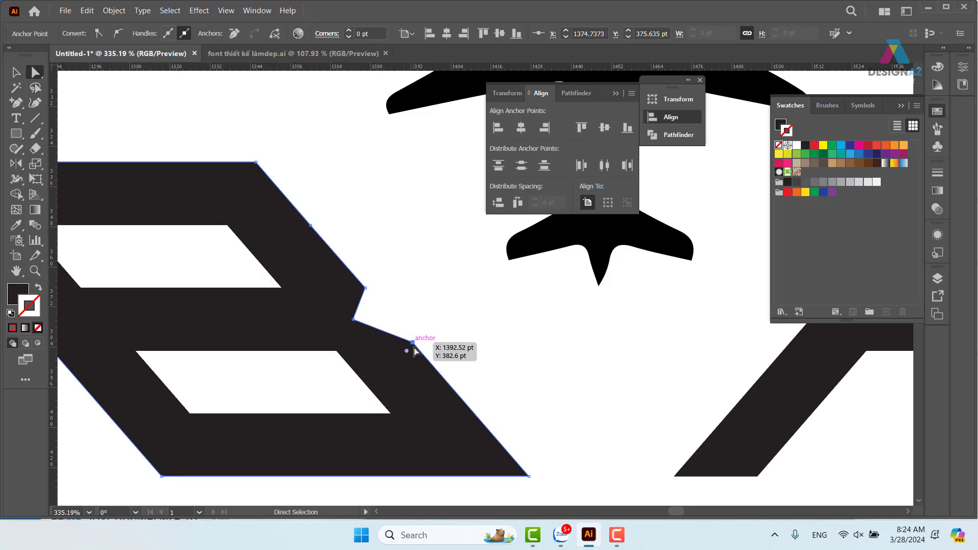
pyautogui.click(413, 343)
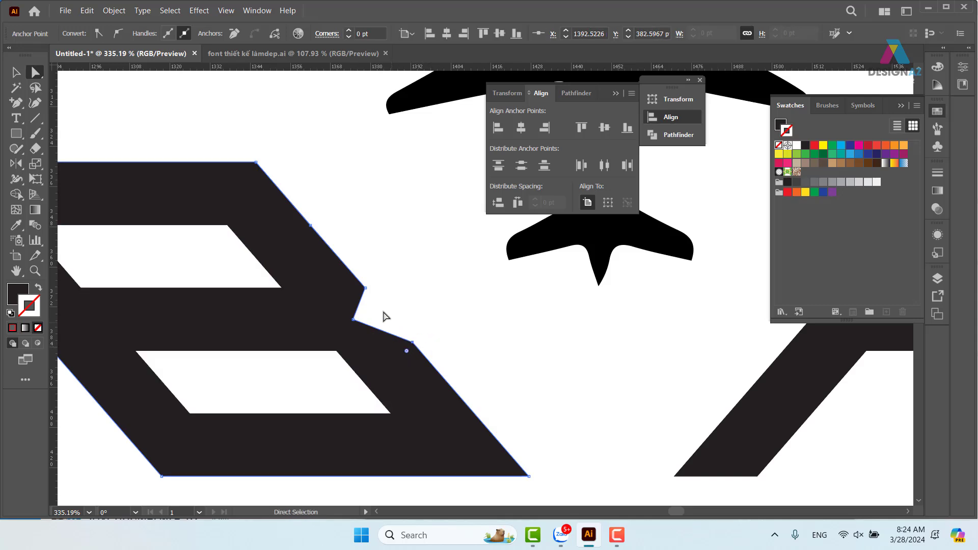
pyautogui.keyDown('shift'); pyautogui.click(364, 288); pyautogui.keyUp('shift')
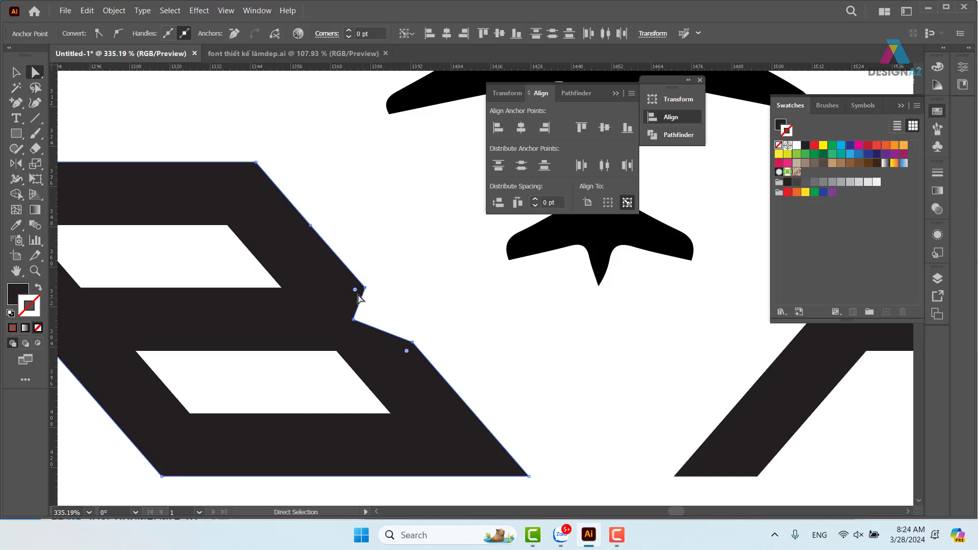
pyautogui.moveTo(347, 290); pyautogui.dragTo(284, 277)
pyautogui.hotkey('ctrl', 'z')
pyautogui.moveTo(412, 342); pyautogui.dragTo(391, 326)
pyautogui.hotkey('ctrl', 'z')
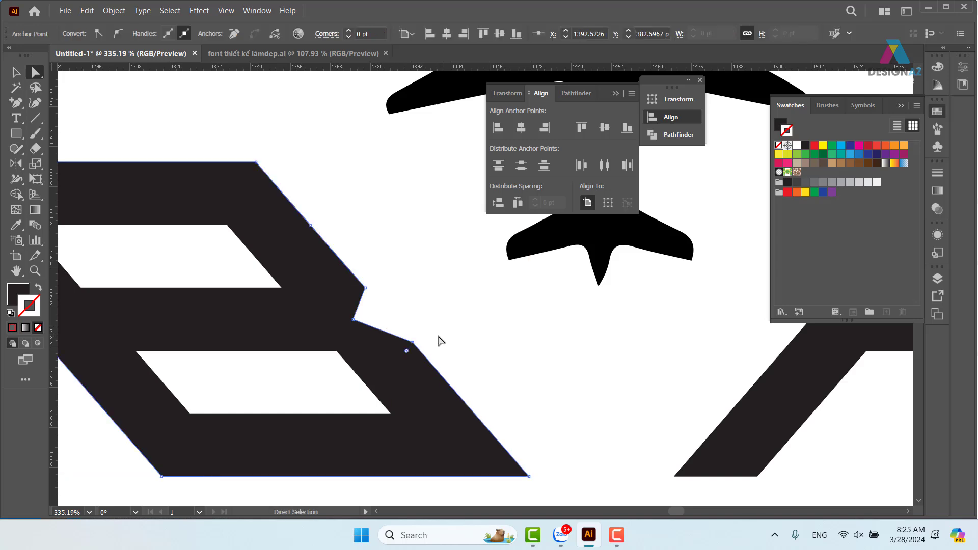
pyautogui.hotkey('ctrl', 'shift', 'z')
# Step: Pull the middle anchor of the B's right edge horizontally inward to about X 1372 pt and round the notch's upper and lower corners
pyautogui.click(391, 321)
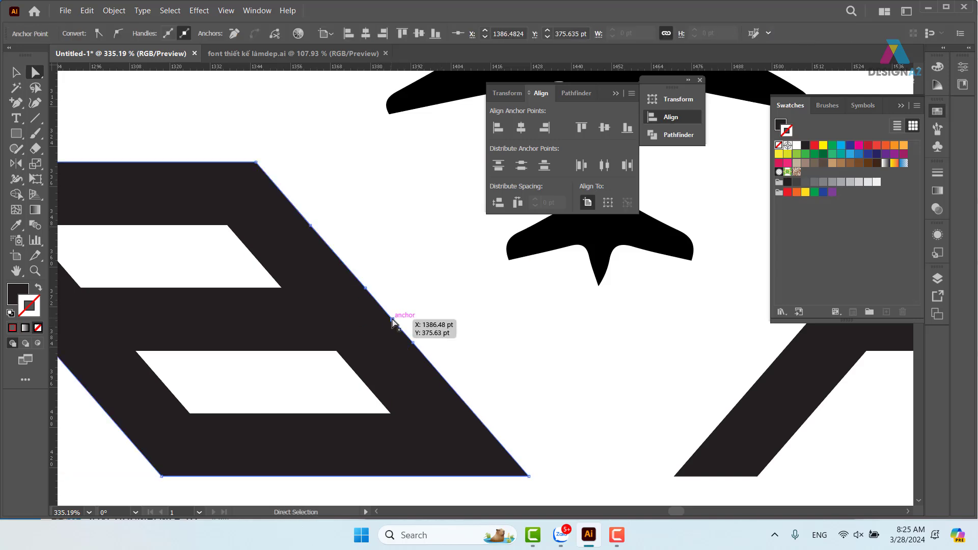
pyautogui.moveTo(399, 321); pyautogui.dragTo(344, 320)
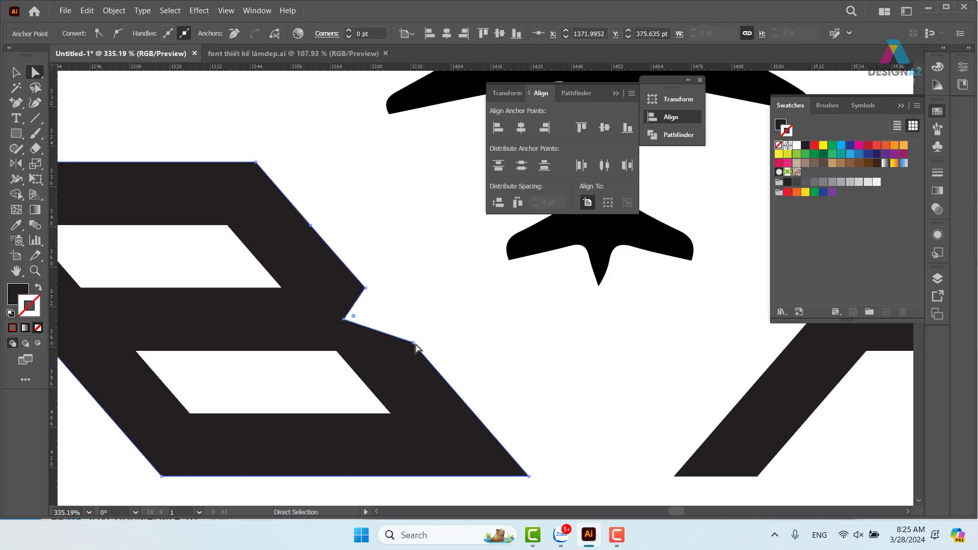
pyautogui.moveTo(415, 344); pyautogui.dragTo(362, 371)
pyautogui.click(366, 287)
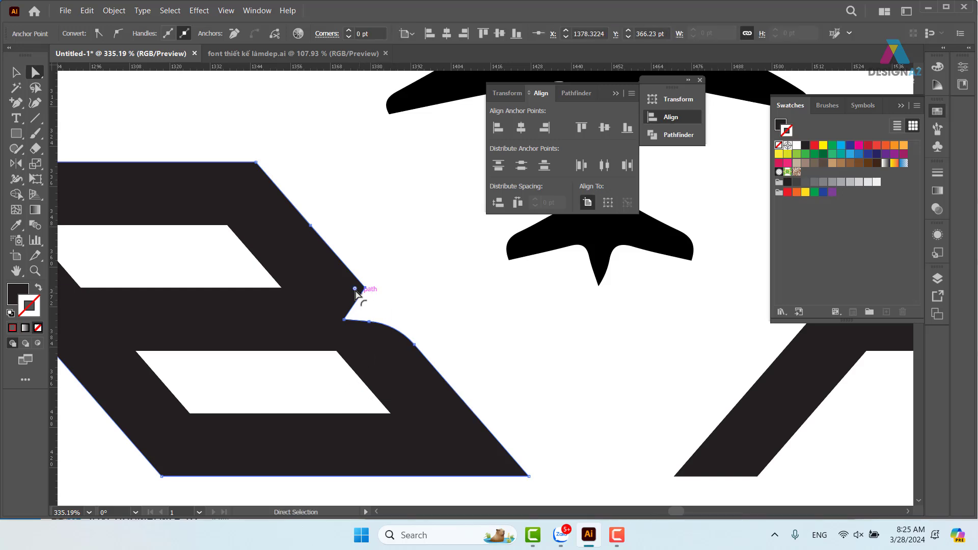
pyautogui.moveTo(356, 288); pyautogui.dragTo(331, 293)
pyautogui.click(493, 331)
# Step: Slightly round the lower-right corner of the B's upper counter and round the lower counter's upper-right corner to about 18.5 pt
pyautogui.moveTo(502, 376); pyautogui.dragTo(539, 384)
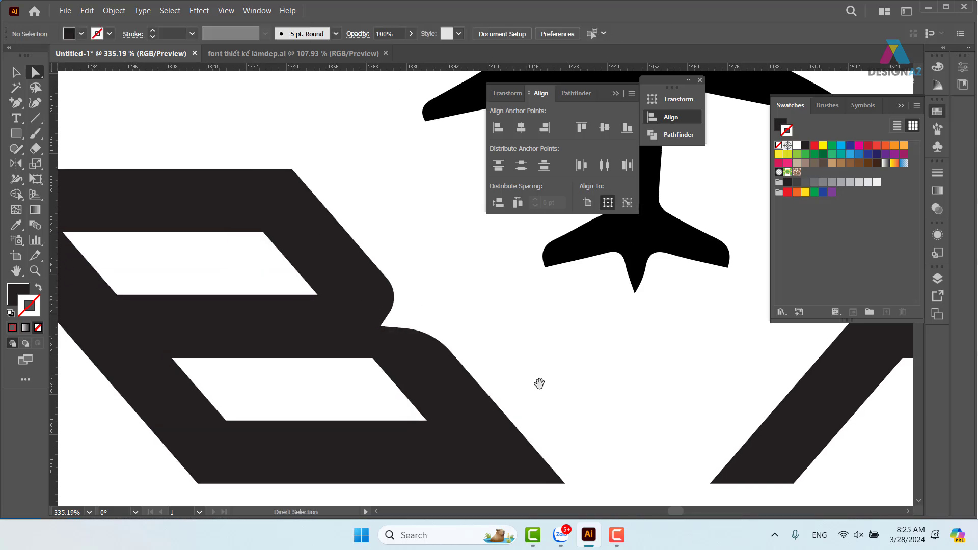
pyautogui.hotkey('ctrl', '-')
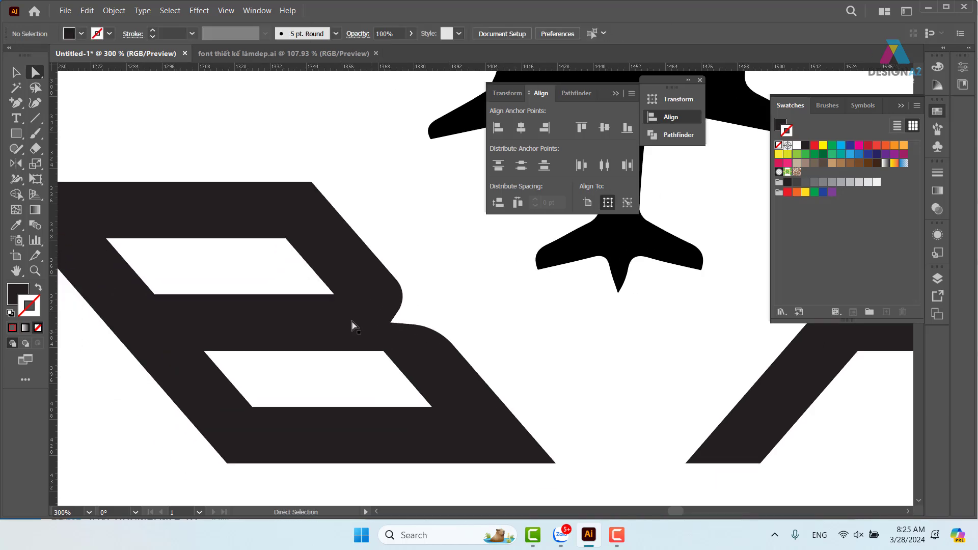
pyautogui.click(335, 294)
pyautogui.moveTo(316, 289); pyautogui.dragTo(319, 286)
pyautogui.click(385, 352)
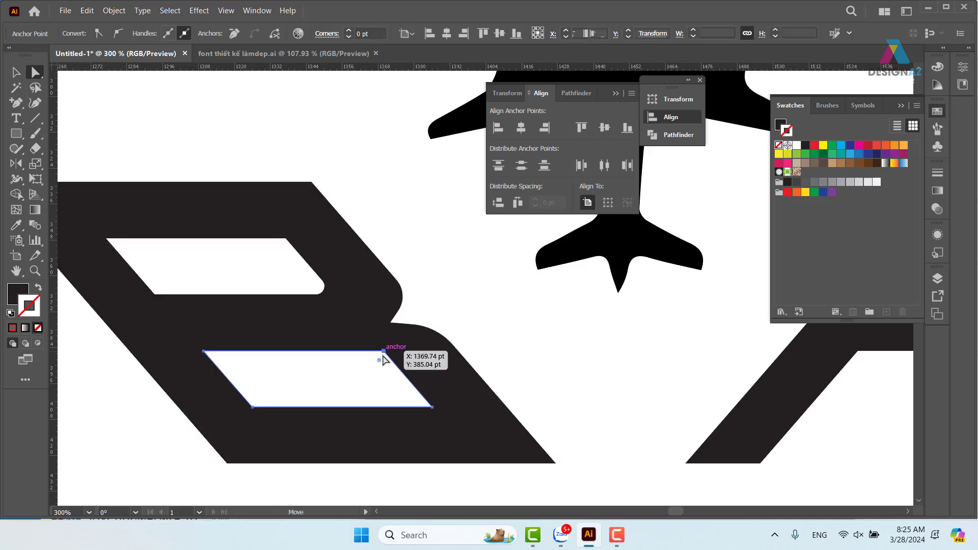
pyautogui.moveTo(382, 366); pyautogui.dragTo(343, 403)
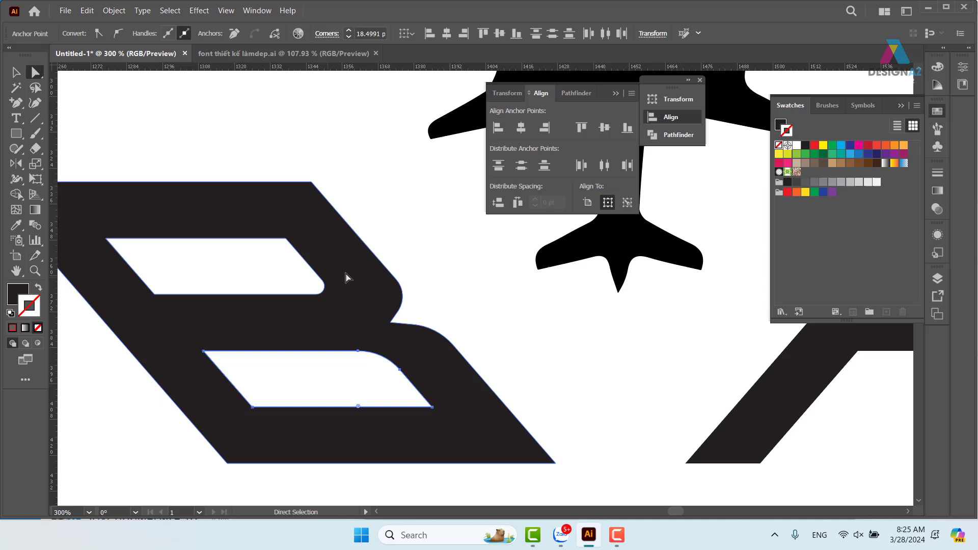
# Step: Round the upper-right corner of the B's upper counter to about 19.5 pt and its outer upper-right corner to about 29.7 pt
pyautogui.click(312, 183)
pyautogui.click(287, 239)
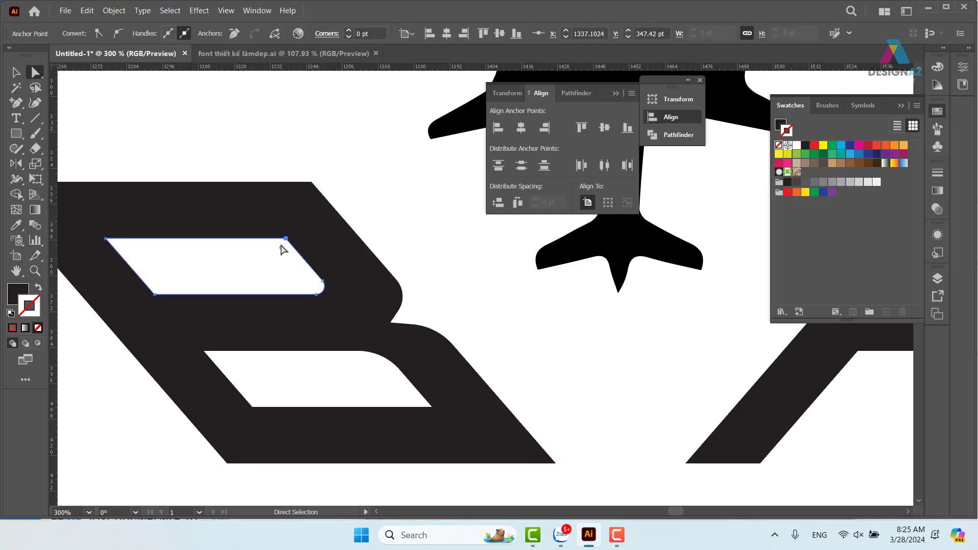
pyautogui.moveTo(282, 249); pyautogui.dragTo(246, 290)
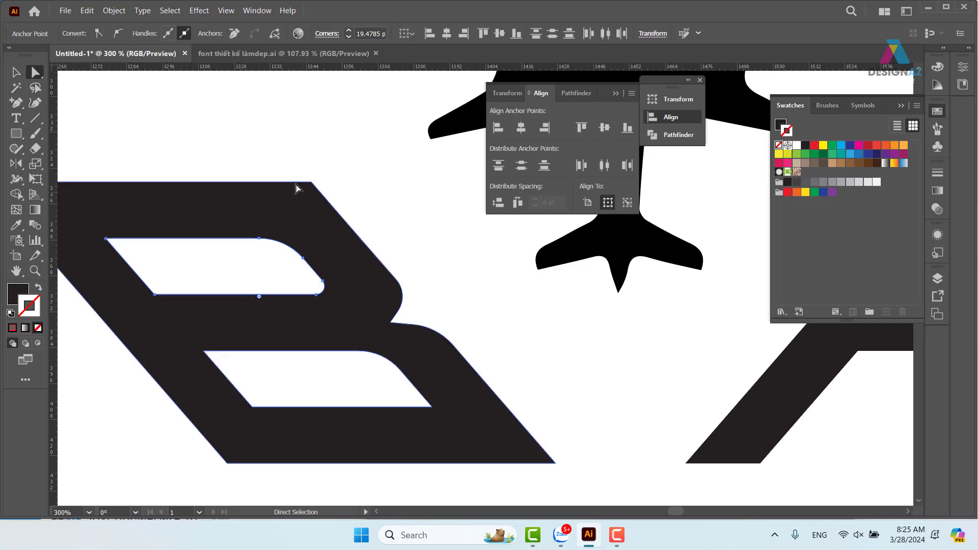
pyautogui.click(311, 182)
pyautogui.moveTo(307, 192); pyautogui.dragTo(258, 273)
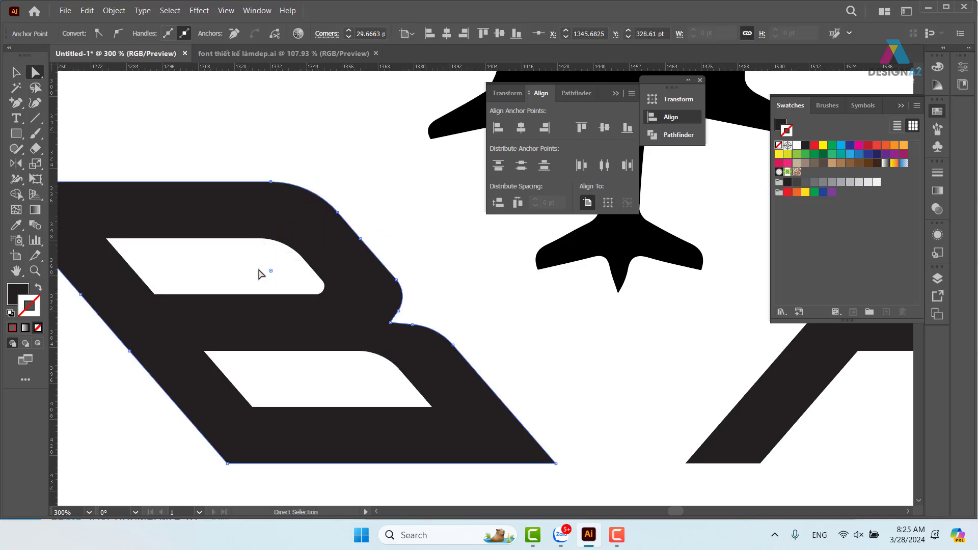
# Step: Round the lower-right corner of the B's lower counter and the B's outer lower-right corner, the outer one to about 10.8 pt
pyautogui.click(432, 407)
pyautogui.moveTo(422, 404)
pyautogui.mouseDown()
pyautogui.moveTo(395, 395)
pyautogui.moveTo(405, 400)
pyautogui.mouseUp()
pyautogui.click(555, 462)
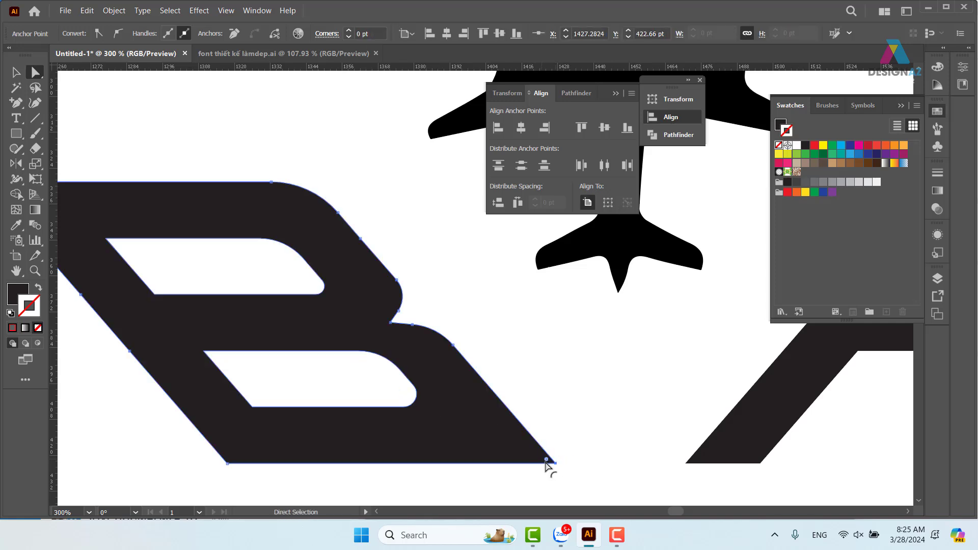
pyautogui.moveTo(545, 460); pyautogui.dragTo(497, 445)
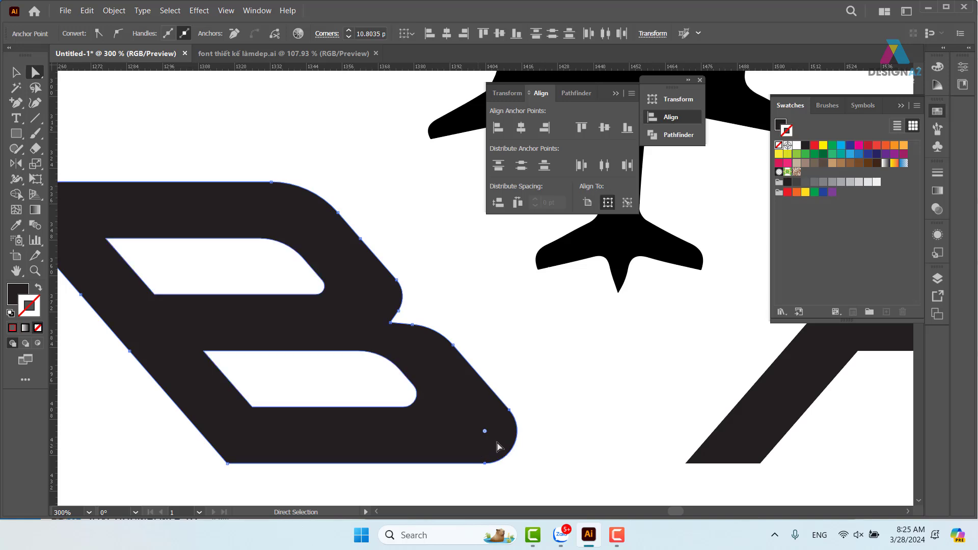
pyautogui.click(599, 412)
pyautogui.hotkey('ctrl', '1')
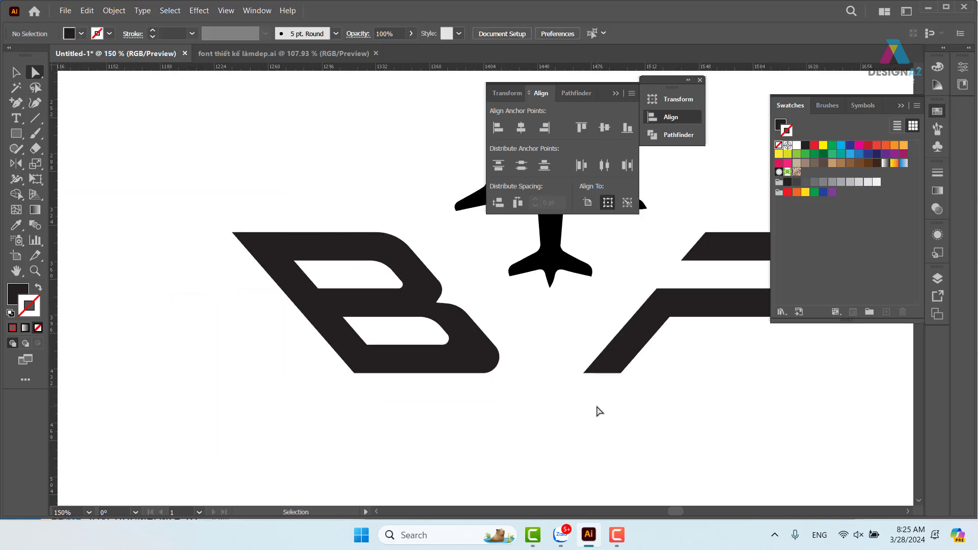
# Step: Round the P's inner right corners, its outer upper-right corner to about 12.8 pt and its outer lower-right corner to about 32.8 pt
pyautogui.moveTo(782, 324); pyautogui.dragTo(545, 345)
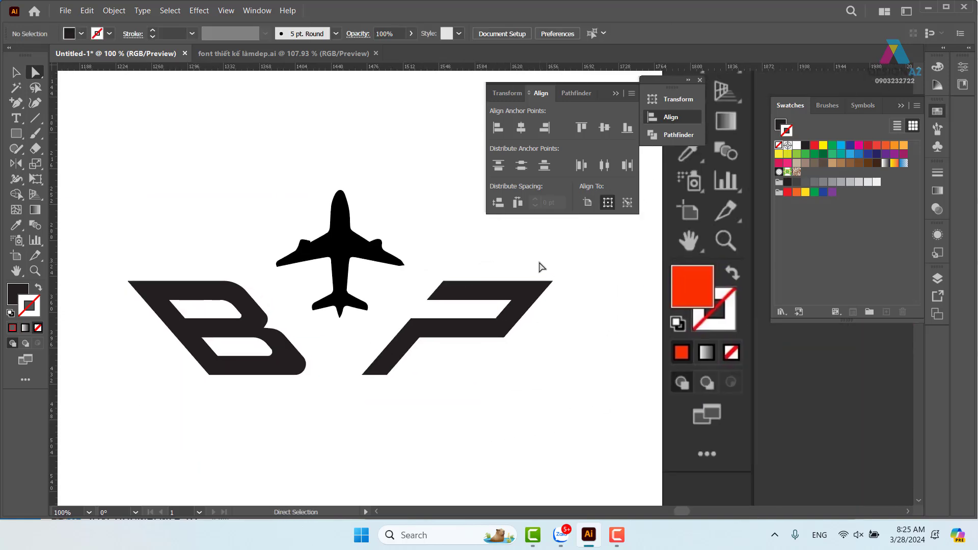
pyautogui.moveTo(561, 291); pyautogui.dragTo(485, 306)
pyautogui.click(497, 323)
pyautogui.click(551, 282)
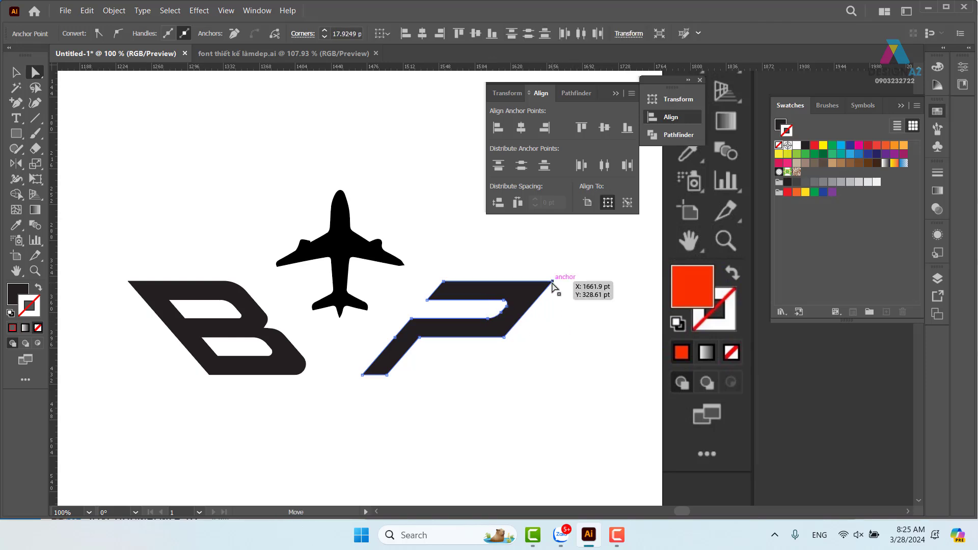
pyautogui.moveTo(543, 288); pyautogui.dragTo(525, 295)
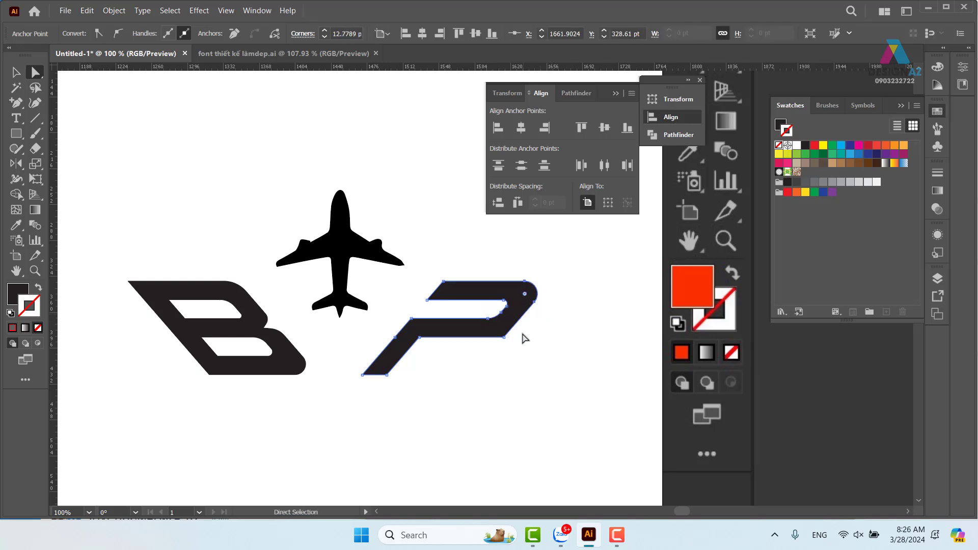
pyautogui.click(505, 337)
pyautogui.moveTo(498, 329); pyautogui.dragTo(483, 307)
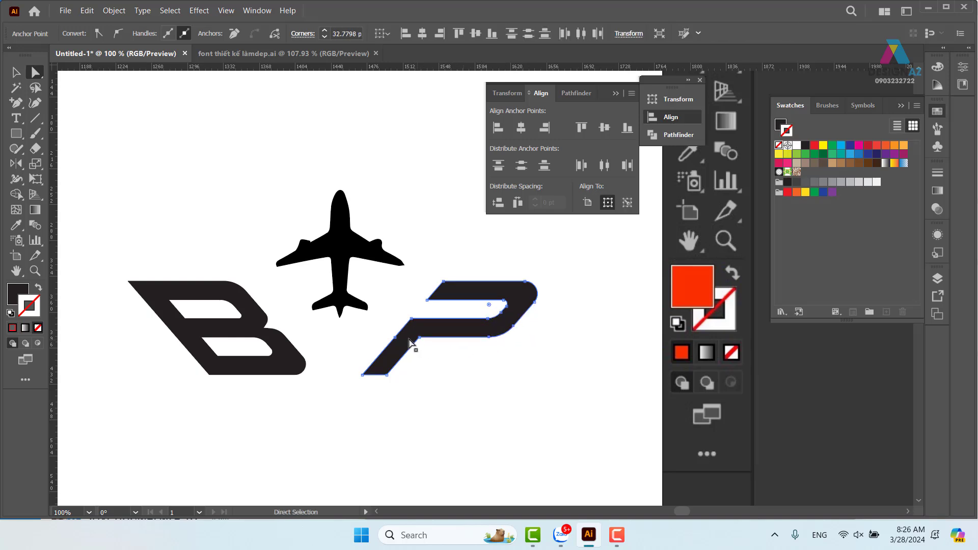
# Step: Round the corners on both sides of the bend where the P's slanted stem meets its bowl
pyautogui.moveTo(272, 320); pyautogui.dragTo(687, 311)
pyautogui.hotkey('ctrl', '-')
pyautogui.hotkey('ctrl', '-')
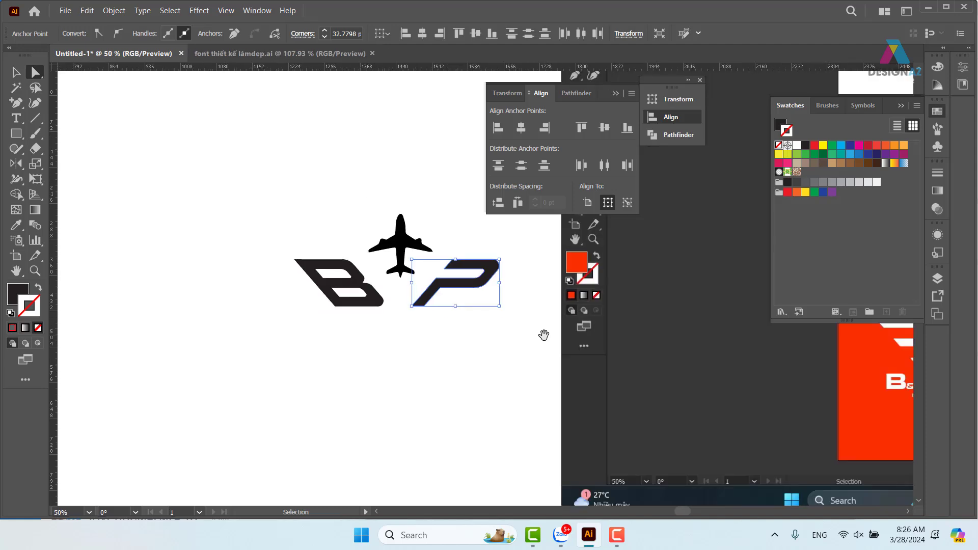
pyautogui.moveTo(713, 392); pyautogui.dragTo(677, 386)
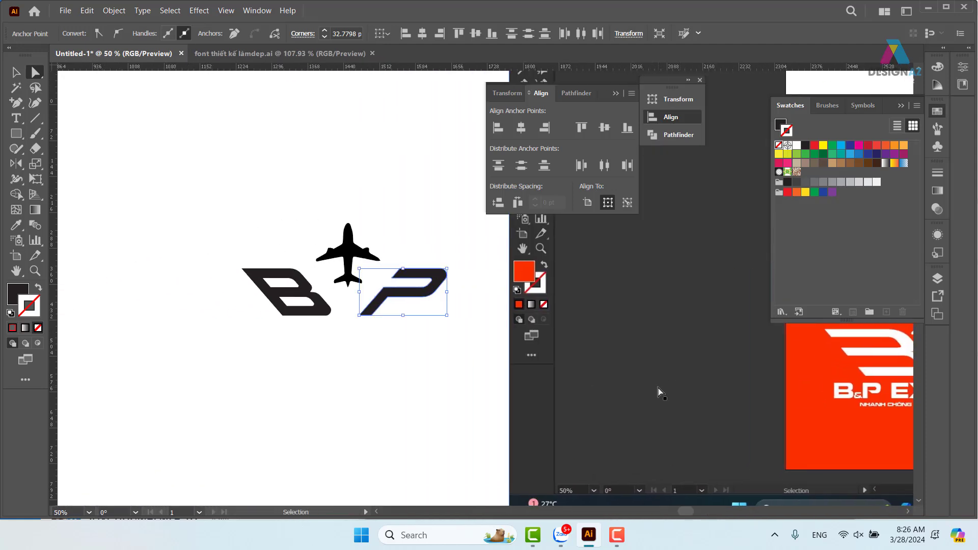
pyautogui.hotkey('ctrl', '+')
pyautogui.hotkey('ctrl', '+')
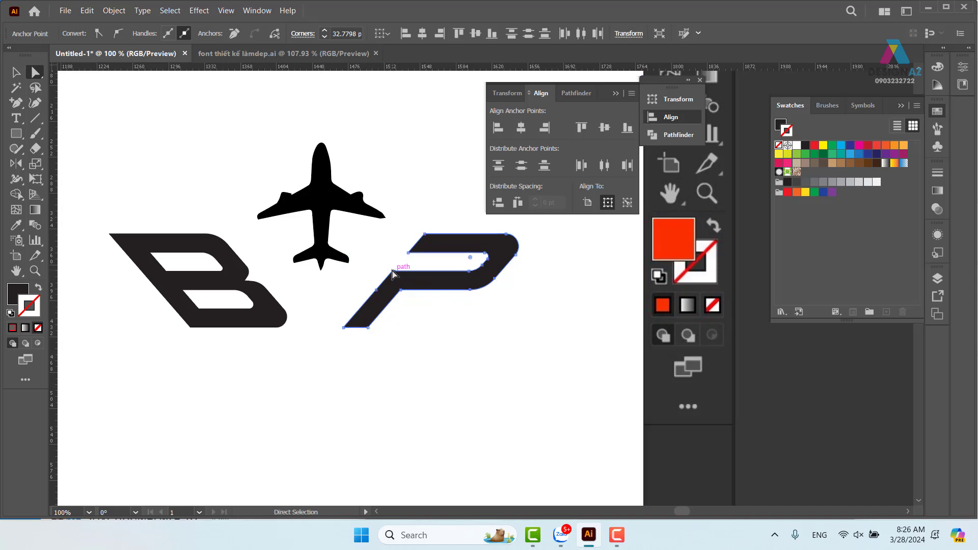
pyautogui.moveTo(393, 275); pyautogui.dragTo(411, 315)
pyautogui.click(465, 339)
pyautogui.press('space')
pyautogui.moveTo(469, 341); pyautogui.dragTo(523, 349)
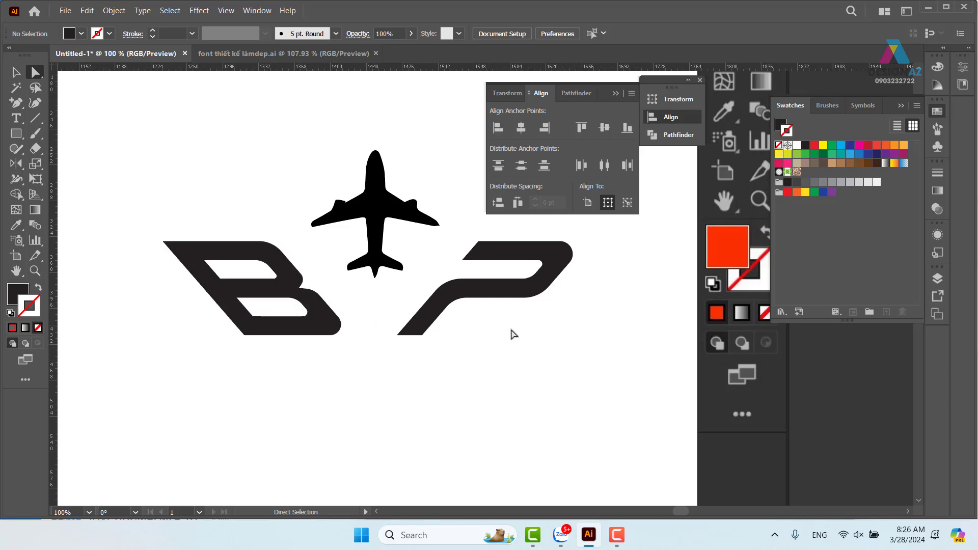
# Step: Cover the left part of each B counter with a rectangle matching the counter's height and extending left beyond the stem
pyautogui.press('space')
pyautogui.moveTo(510, 332); pyautogui.dragTo(74, 343)
pyautogui.moveTo(561, 338); pyautogui.dragTo(648, 326)
pyautogui.moveTo(249, 328); pyautogui.dragTo(681, 311)
pyautogui.press('z')
pyautogui.moveTo(220, 263); pyautogui.dragTo(374, 324)
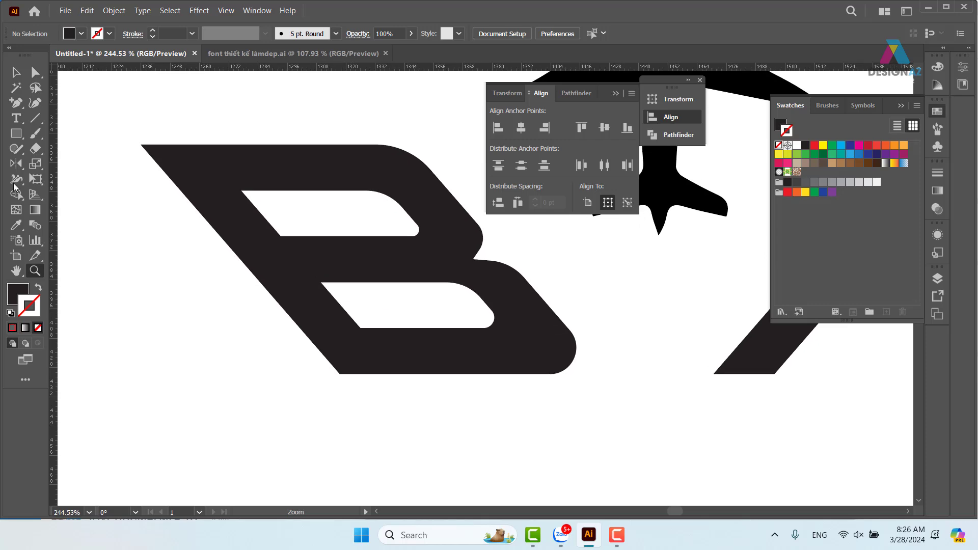
pyautogui.click(17, 133)
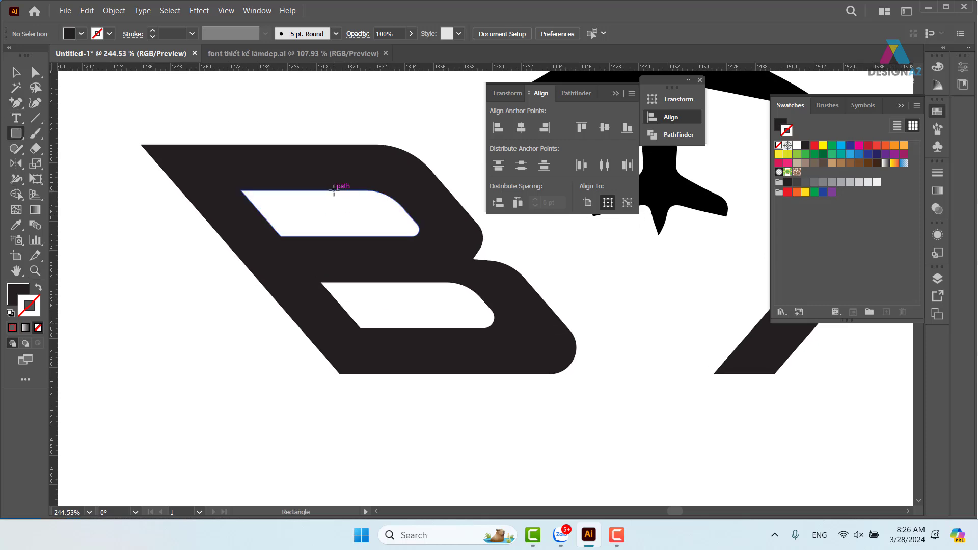
pyautogui.moveTo(334, 191); pyautogui.dragTo(145, 236)
pyautogui.press('v')
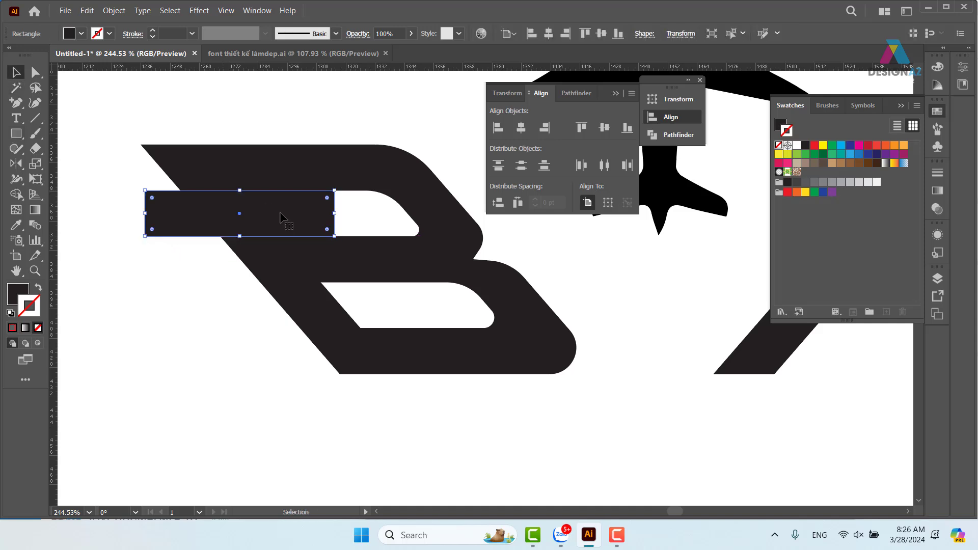
pyautogui.moveTo(280, 214); pyautogui.dragTo(403, 305)
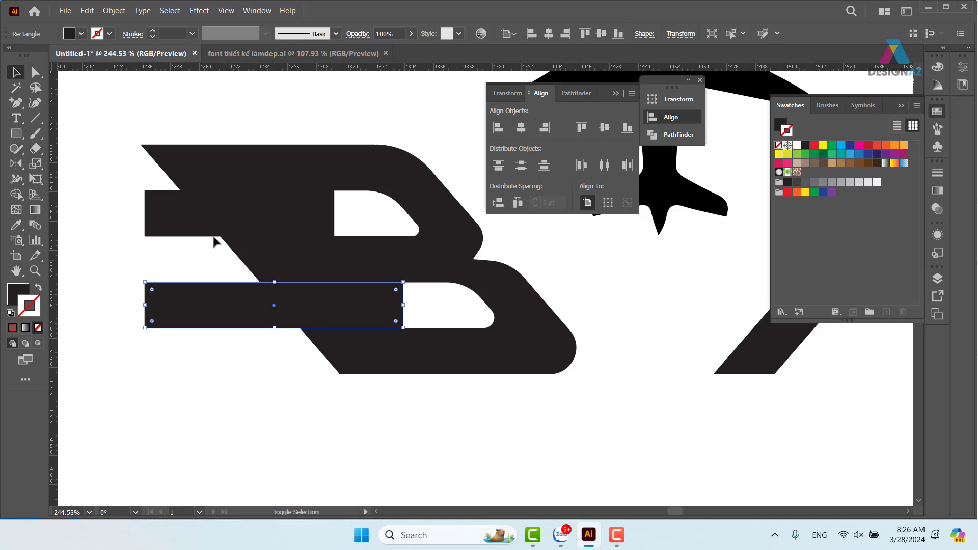
# Step: Cut both rectangle areas out of the B with the Shape Builder so its counters open through the stem on the left
pyautogui.hotkey('ctrl', 'a')
pyautogui.click(23, 191)
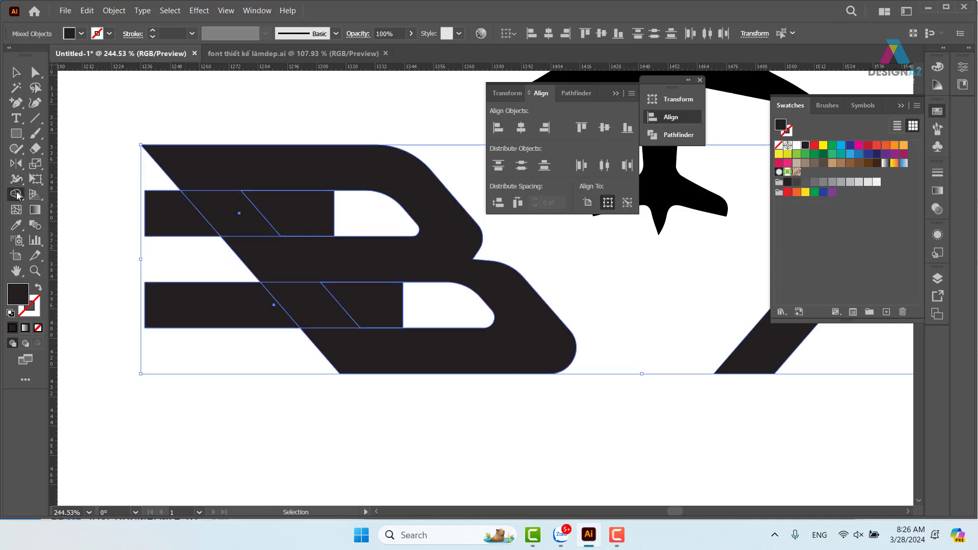
pyautogui.moveTo(89, 224); pyautogui.dragTo(415, 214)
pyautogui.moveTo(162, 311); pyautogui.dragTo(443, 308)
pyautogui.press('v')
pyautogui.click(381, 216)
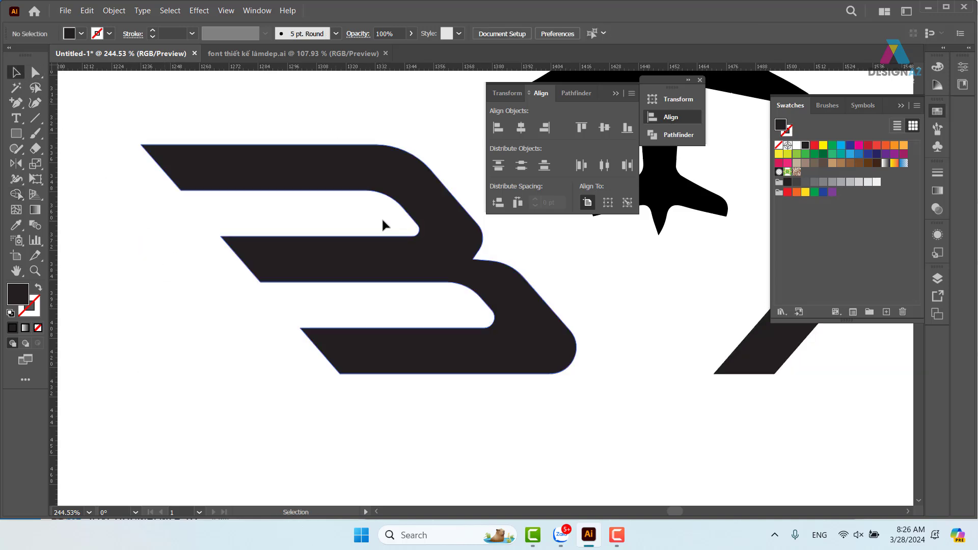
# Step: Draw a solid upright triangle above the B, to the left of the airplane
pyautogui.hotkey('ctrl', '-')
pyautogui.hotkey('ctrl', '-')
pyautogui.hotkey('ctrl', '-')
pyautogui.hotkey('ctrl', '-')
pyautogui.hotkey('ctrl', '-')
pyautogui.press('space')
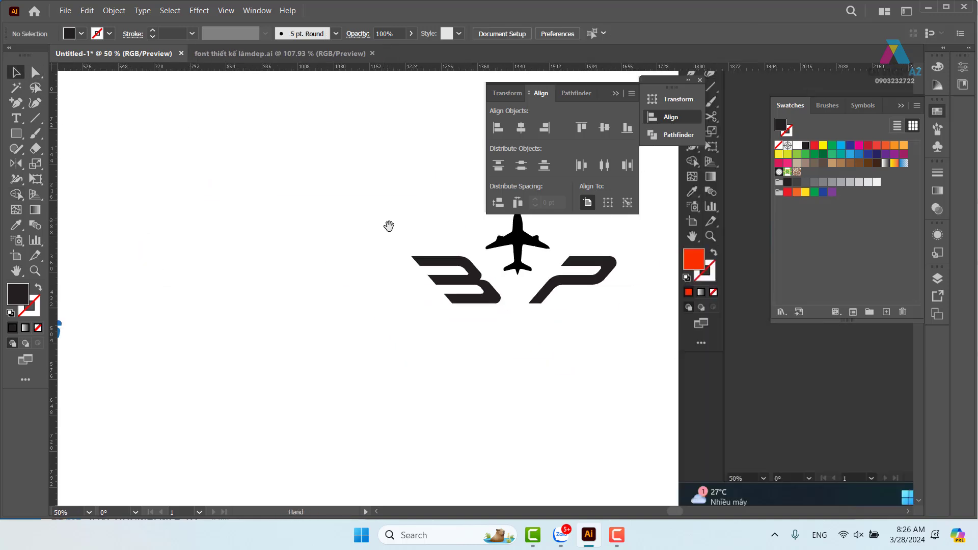
pyautogui.moveTo(475, 312); pyautogui.dragTo(297, 332)
pyautogui.press('z')
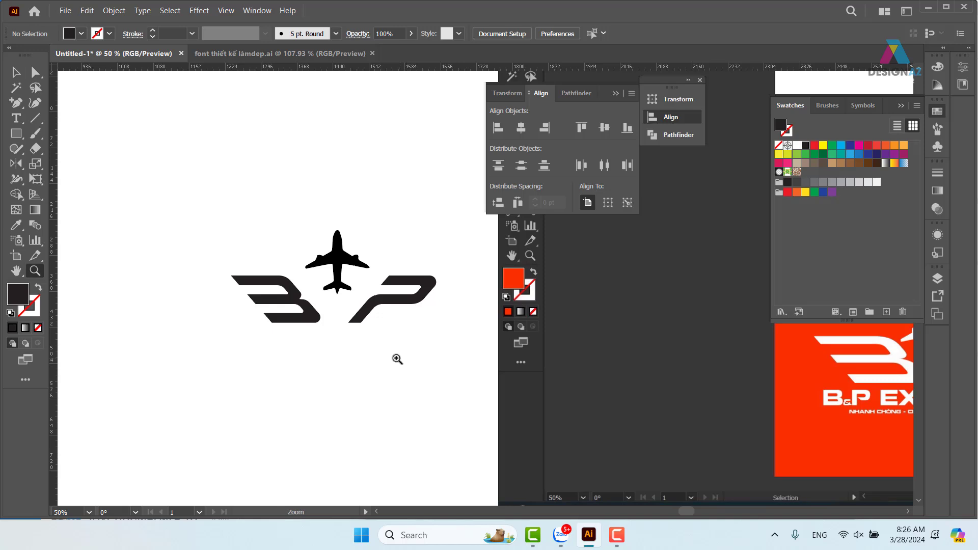
pyautogui.moveTo(310, 281); pyautogui.dragTo(384, 320)
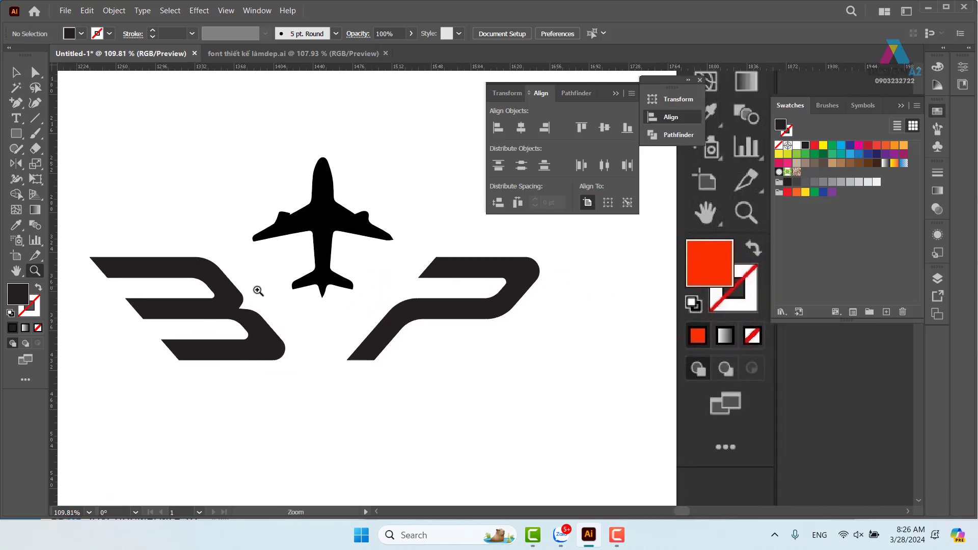
pyautogui.press('v')
pyautogui.click(17, 133)
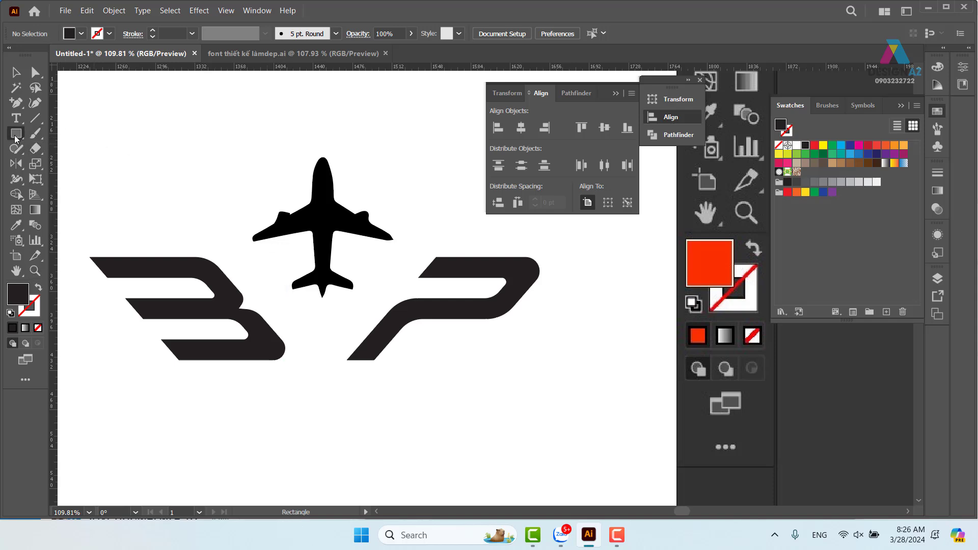
pyautogui.click(15, 136)
pyautogui.moveTo(207, 157); pyautogui.dragTo(268, 204)
pyautogui.click(15, 75)
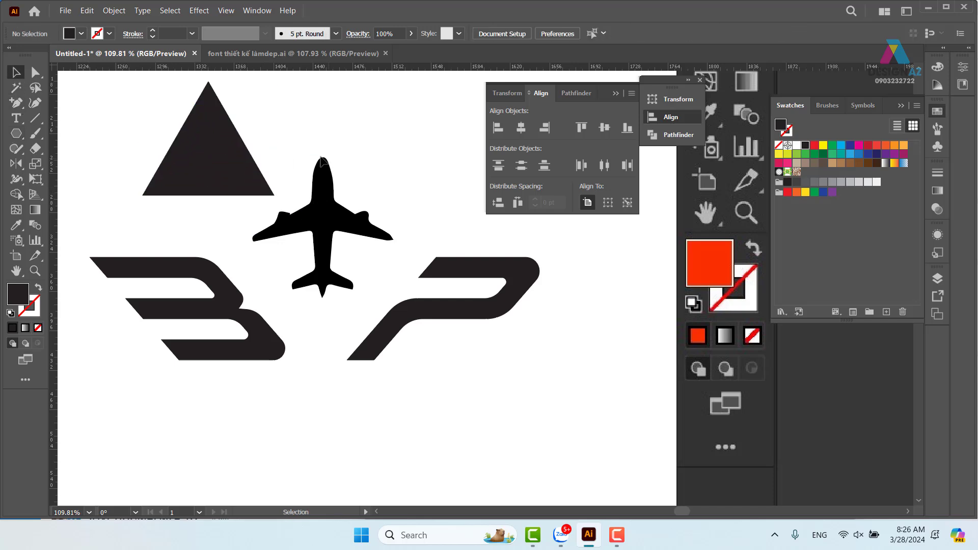
# Step: Flip the triangle vertically to point down and move it between the B and P, below the airplane's wings
pyautogui.click(220, 159)
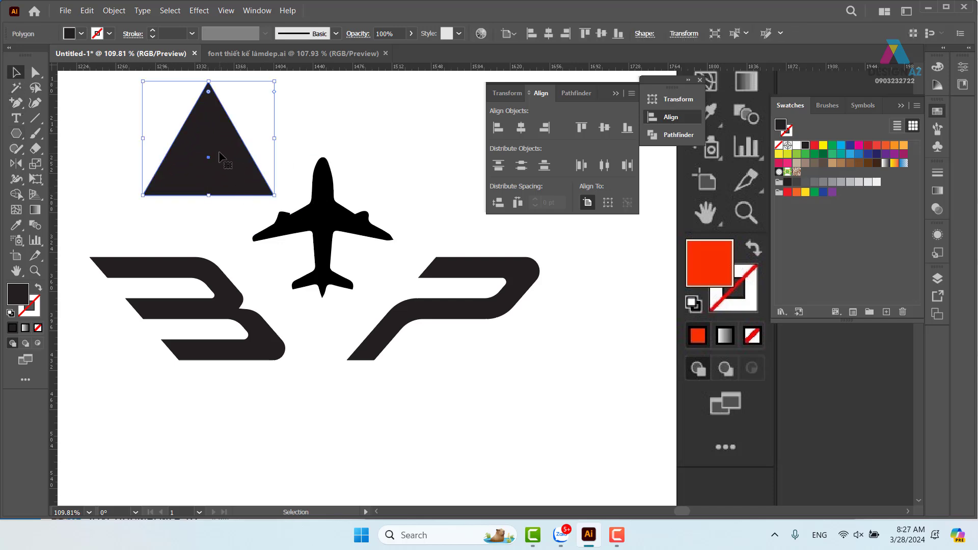
pyautogui.press('o')
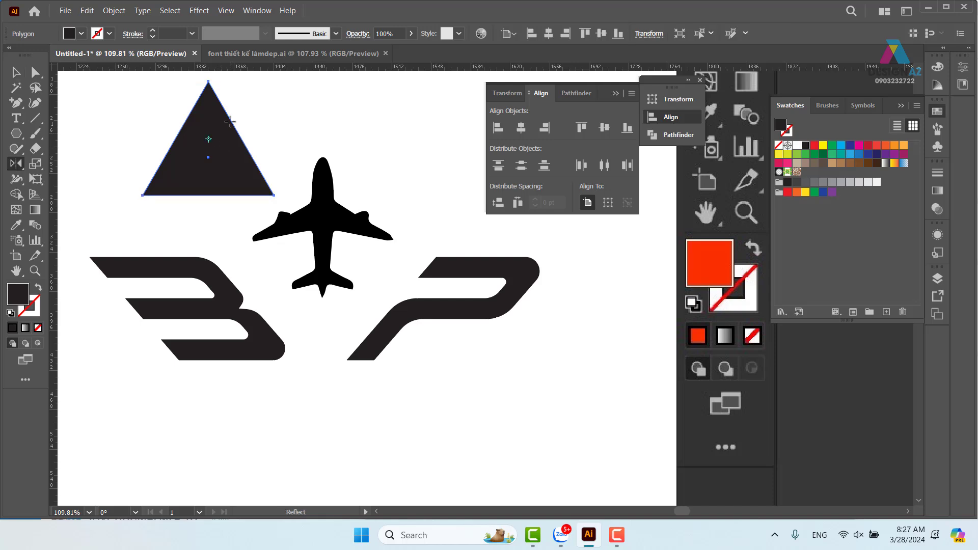
pyautogui.moveTo(230, 98); pyautogui.dragTo(226, 252)
pyautogui.click(14, 71)
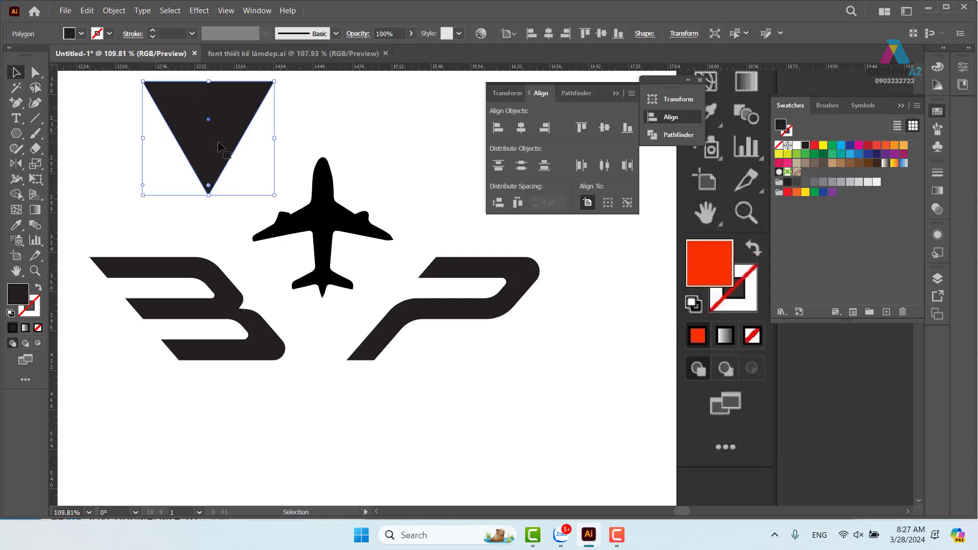
pyautogui.moveTo(224, 150); pyautogui.dragTo(334, 323)
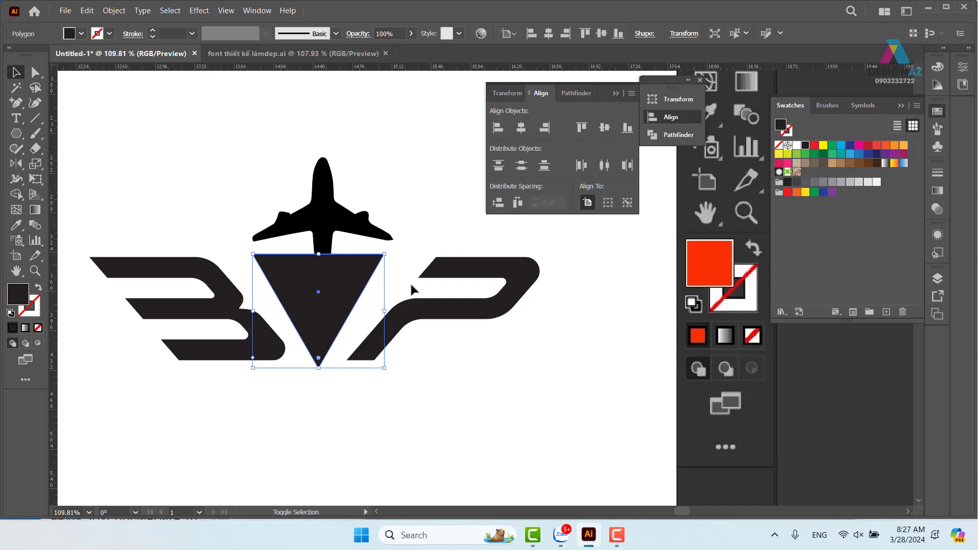
# Step: Try to align the triangle and the B and P letters to a common horizontal centre
pyautogui.click(450, 273)
pyautogui.click(323, 301)
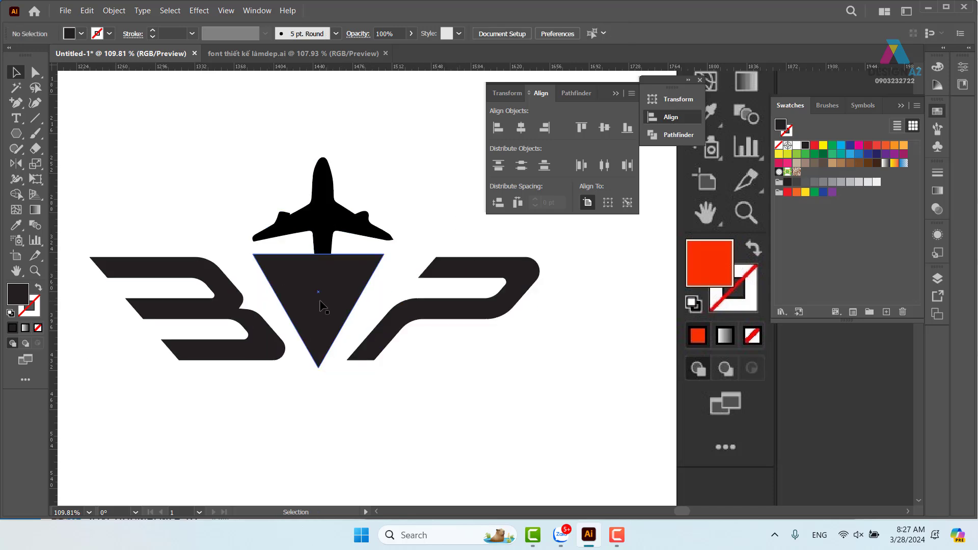
pyautogui.keyDown('shift'); pyautogui.click(467, 273); pyautogui.keyUp('shift')
pyautogui.click(520, 128)
pyautogui.click(619, 326)
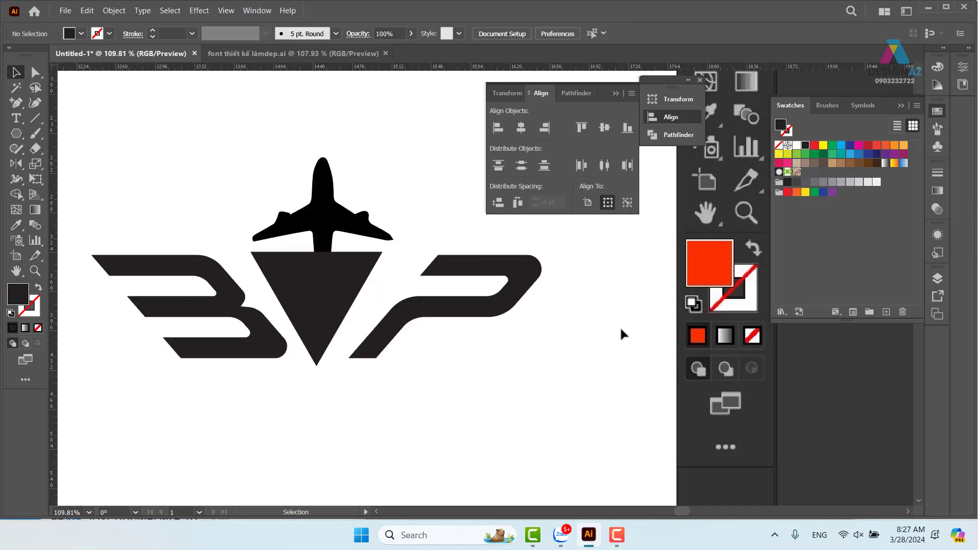
pyautogui.hotkey('ctrl', 'z')
# Step: Try to align the triangle and the airplane horizontally by their centres without a key object
pyautogui.click(616, 369)
pyautogui.click(319, 275)
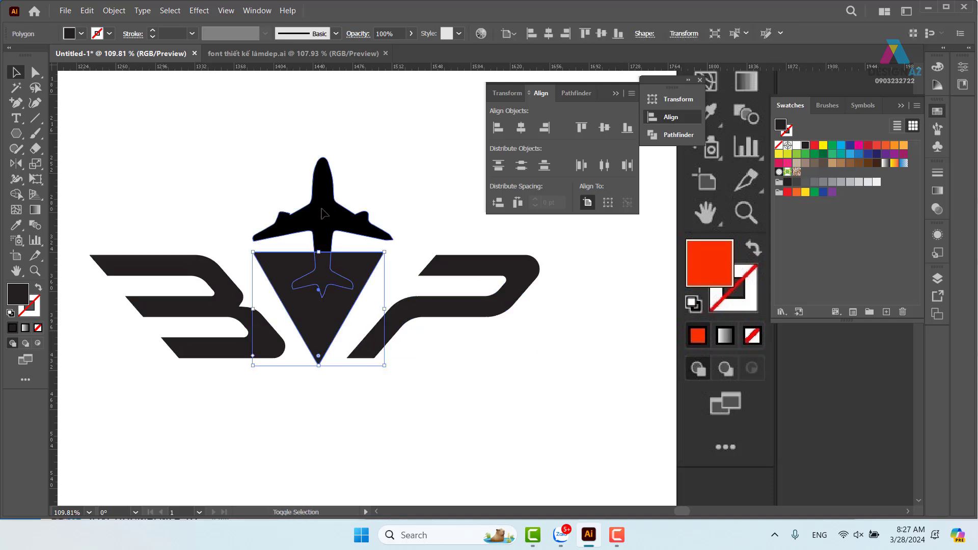
pyautogui.keyDown('shift'); pyautogui.click(323, 193); pyautogui.keyUp('shift')
pyautogui.click(520, 127)
pyautogui.click(445, 224)
pyautogui.hotkey('ctrl', 'z')
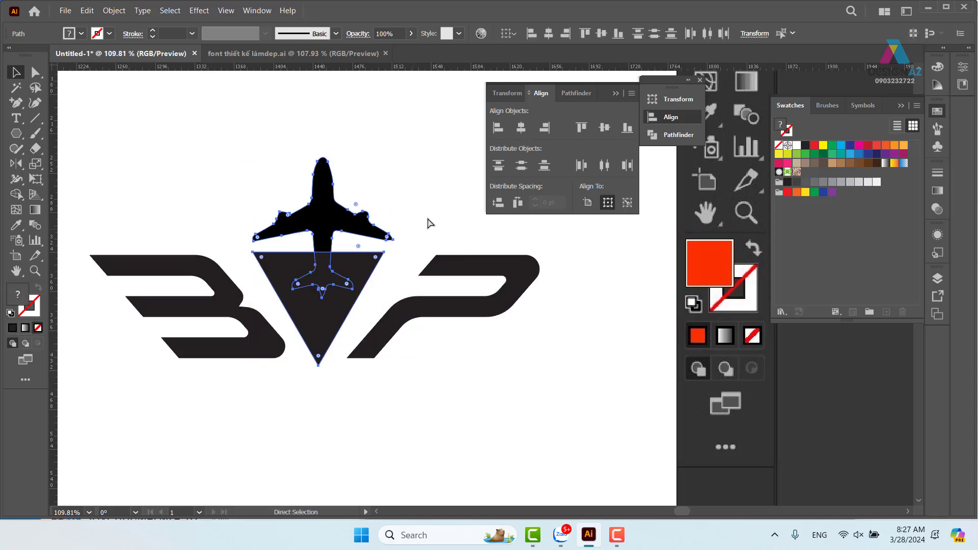
# Step: Centre the triangle horizontally on the airplane, using the airplane as the key object
pyautogui.click(387, 254)
pyautogui.click(365, 270)
pyautogui.keyDown('shift'); pyautogui.click(329, 210); pyautogui.keyUp('shift')
pyautogui.click(329, 211)
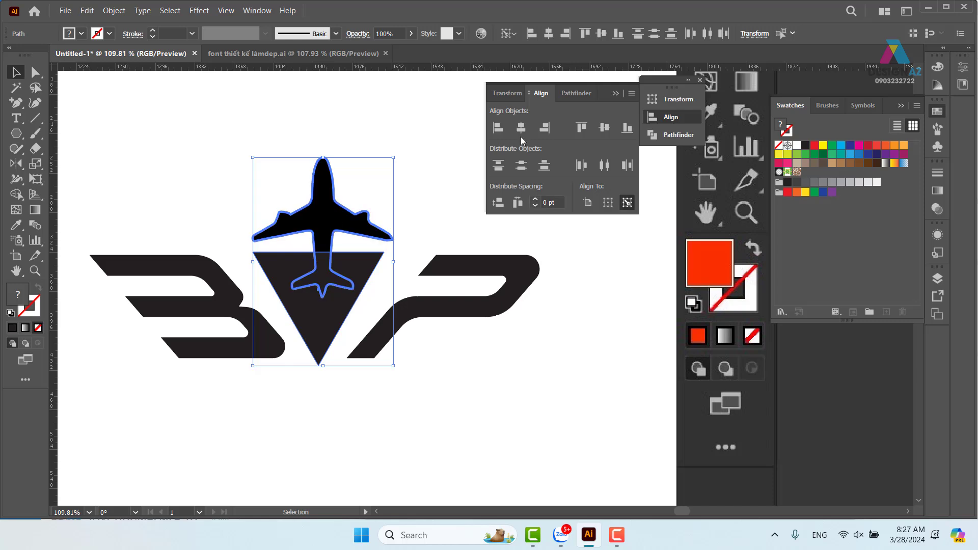
pyautogui.click(520, 127)
pyautogui.click(429, 203)
pyautogui.click(356, 279)
pyautogui.click(357, 279)
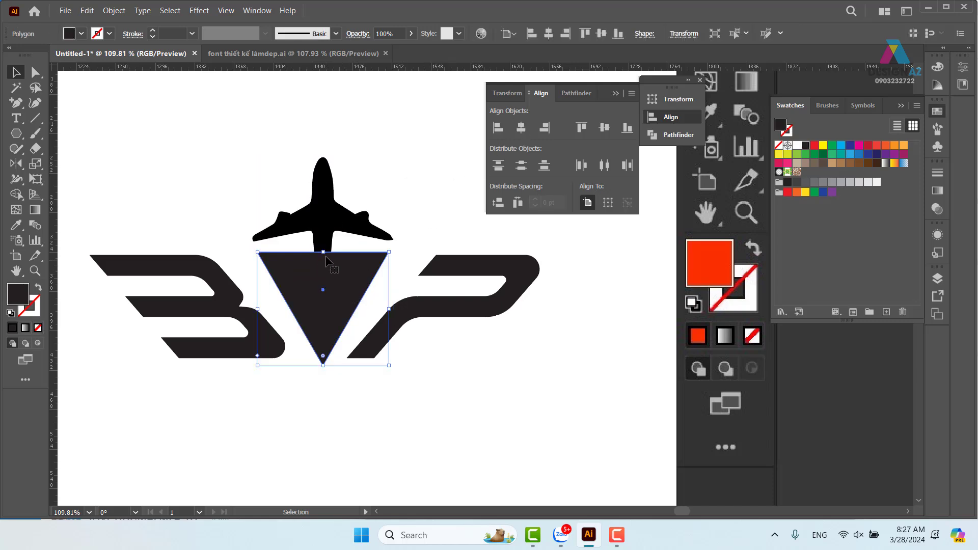
# Step: Reshape the triangle symmetrically so its sides parallel the letters' inner slants, and place a copy slightly above it
pyautogui.moveTo(323, 253); pyautogui.dragTo(319, 288)
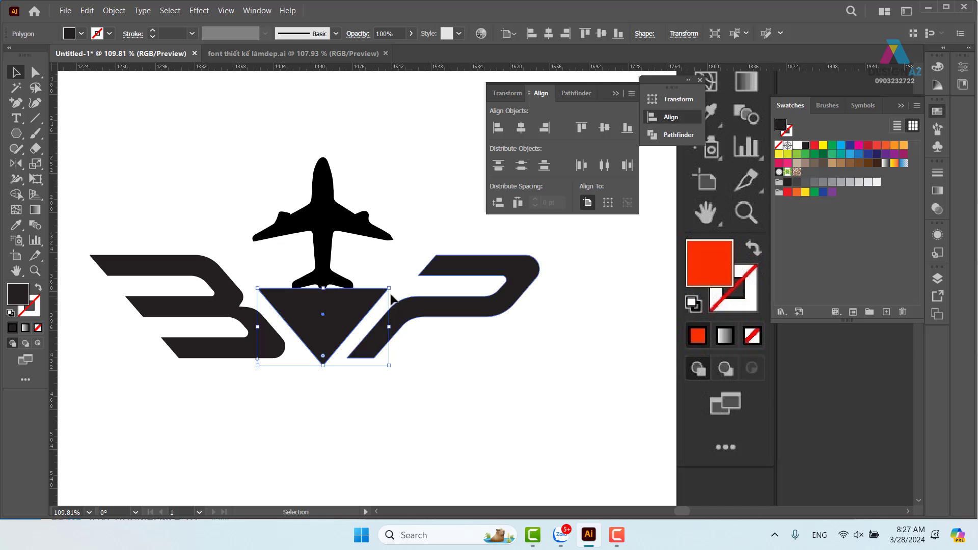
pyautogui.moveTo(389, 289); pyautogui.dragTo(508, 230)
pyautogui.moveTo(434, 280); pyautogui.dragTo(383, 281)
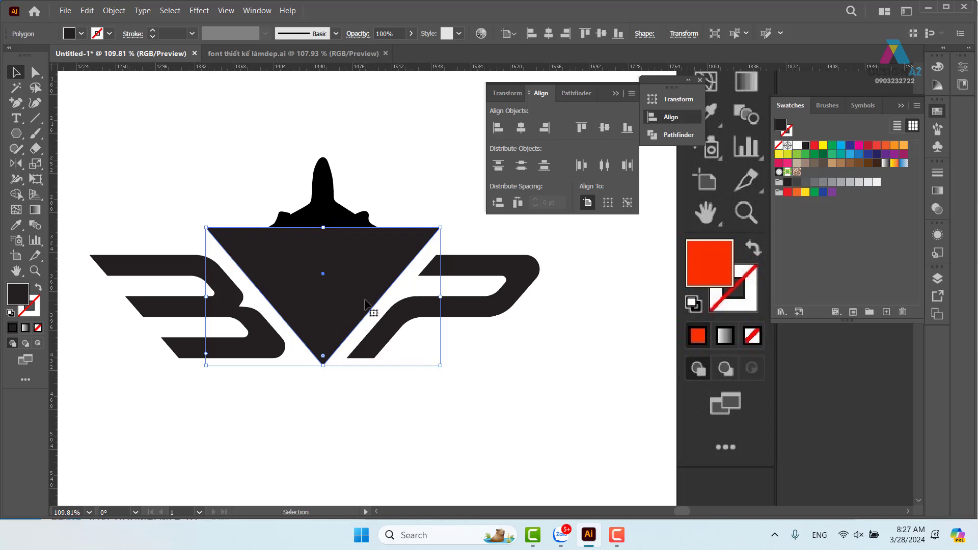
pyautogui.moveTo(366, 303); pyautogui.dragTo(370, 288)
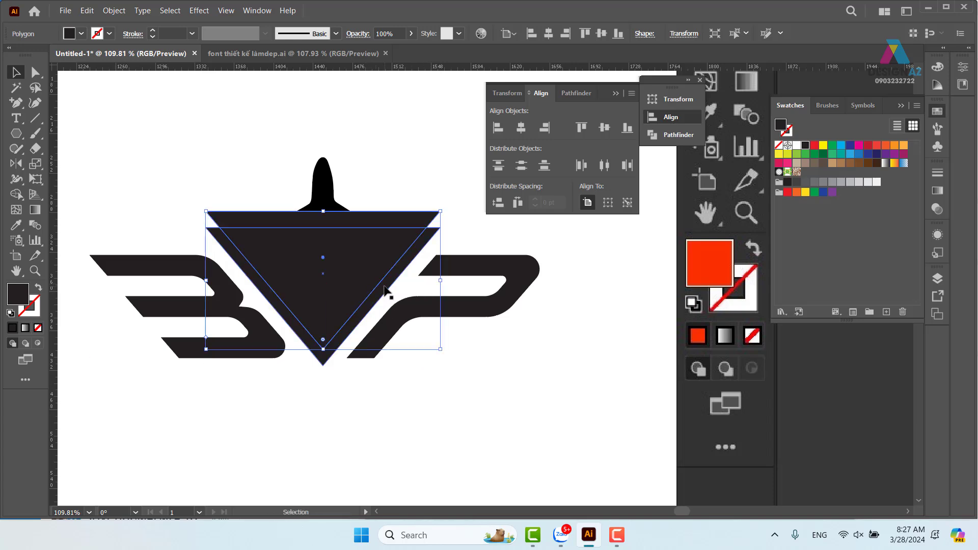
# Step: Fill the upper triangle copy with the white background colour and move it slightly upward to thicken the black V
pyautogui.press('i')
pyautogui.click(441, 194)
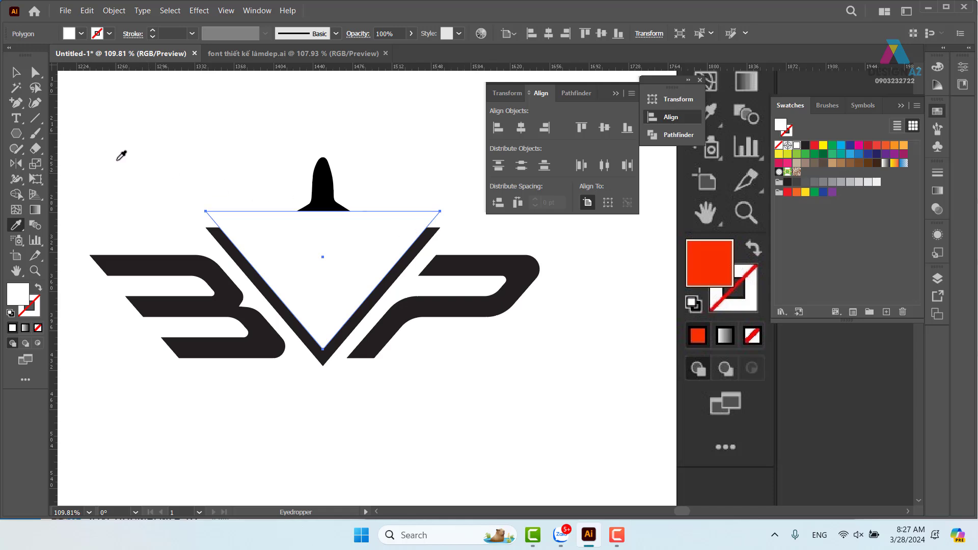
pyautogui.press('v')
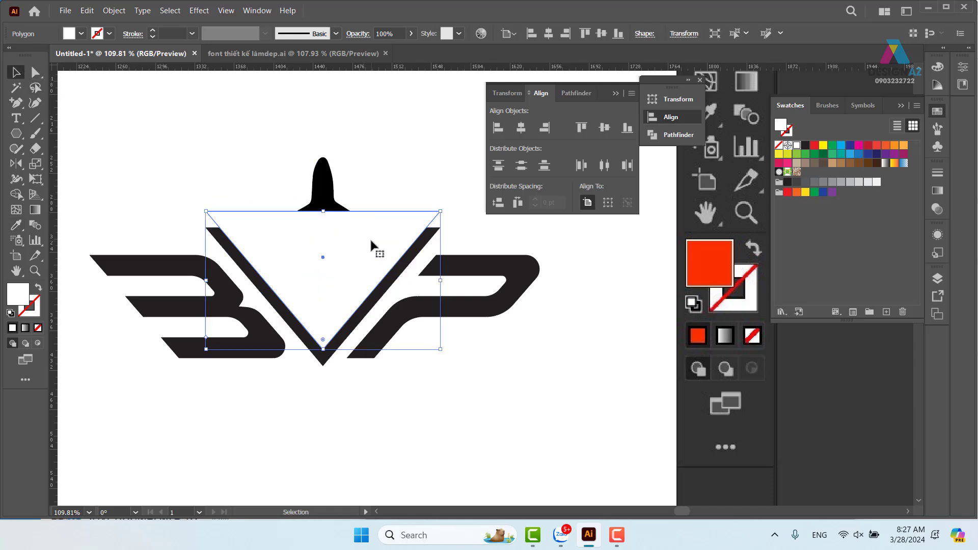
pyautogui.moveTo(371, 259); pyautogui.dragTo(369, 255)
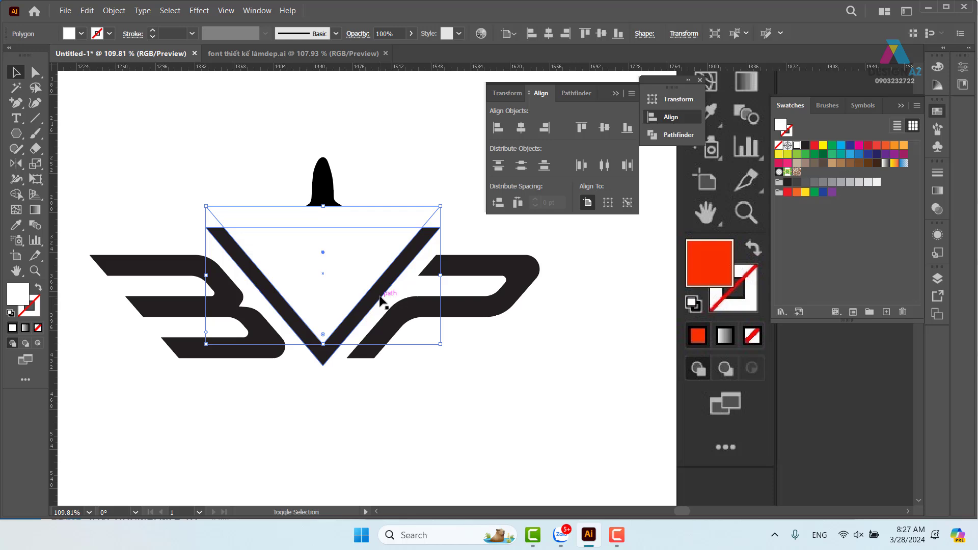
# Step: Select both triangles and enlarge them proportionally about their common centre
pyautogui.keyDown('shift'); pyautogui.click(382, 301); pyautogui.keyUp('shift')
pyautogui.moveTo(440, 209); pyautogui.dragTo(459, 197)
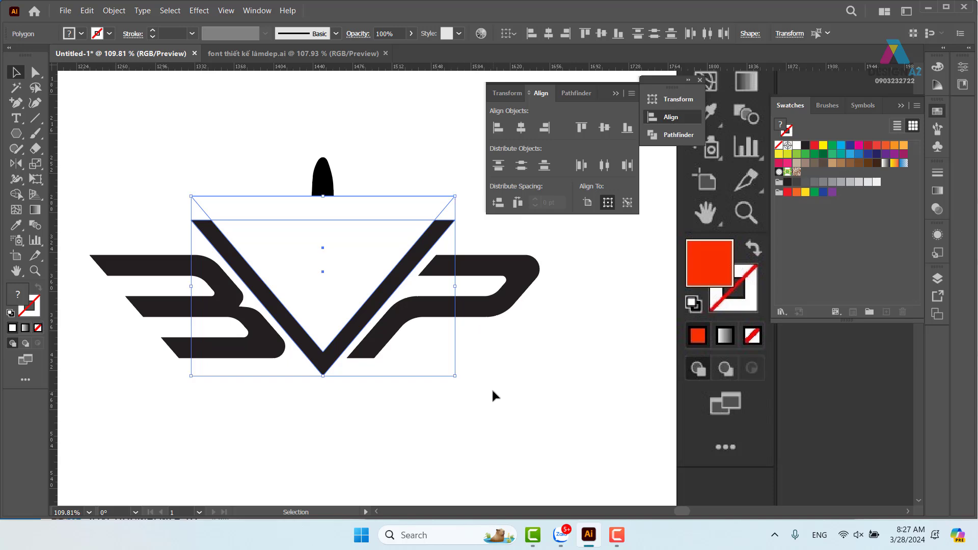
pyautogui.click(497, 408)
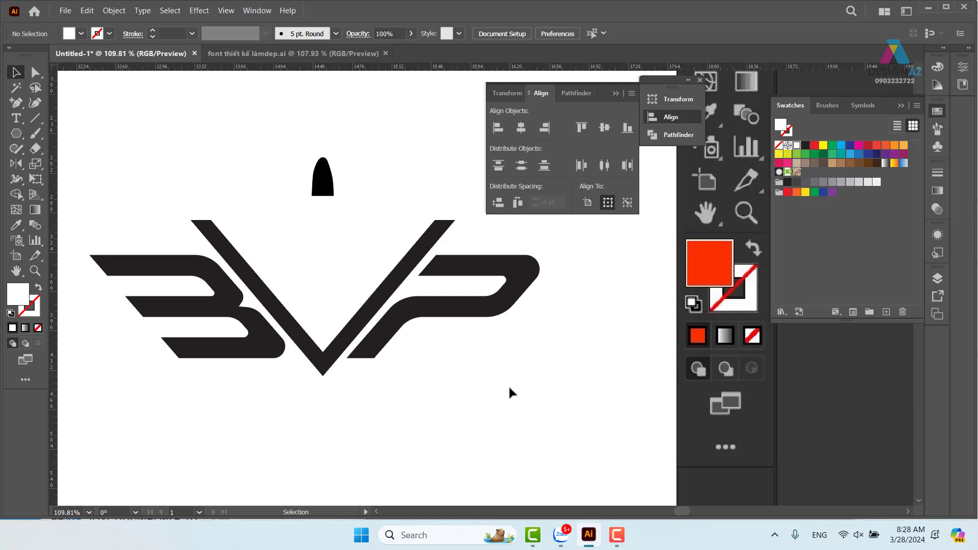
# Step: Cut the white triangle area out of the two overlapping triangles with Shape Builder, leaving only the V
pyautogui.click(382, 264)
pyautogui.keyDown('shift'); pyautogui.click(420, 250); pyautogui.keyUp('shift')
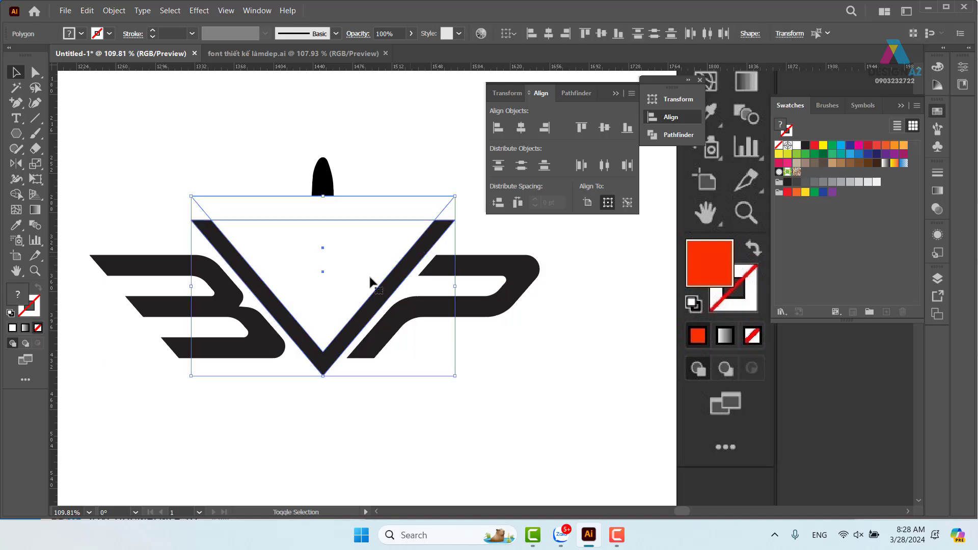
pyautogui.hotkey('shift', 'm')
pyautogui.keyDown('alt'); pyautogui.click(390, 235); pyautogui.keyUp('alt')
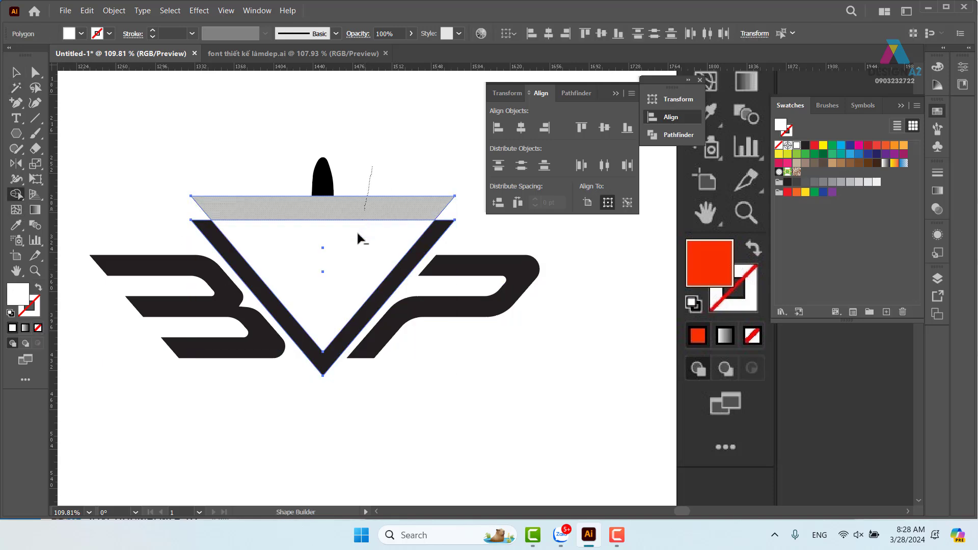
pyautogui.keyDown('alt'); pyautogui.click(357, 211); pyautogui.keyUp('alt')
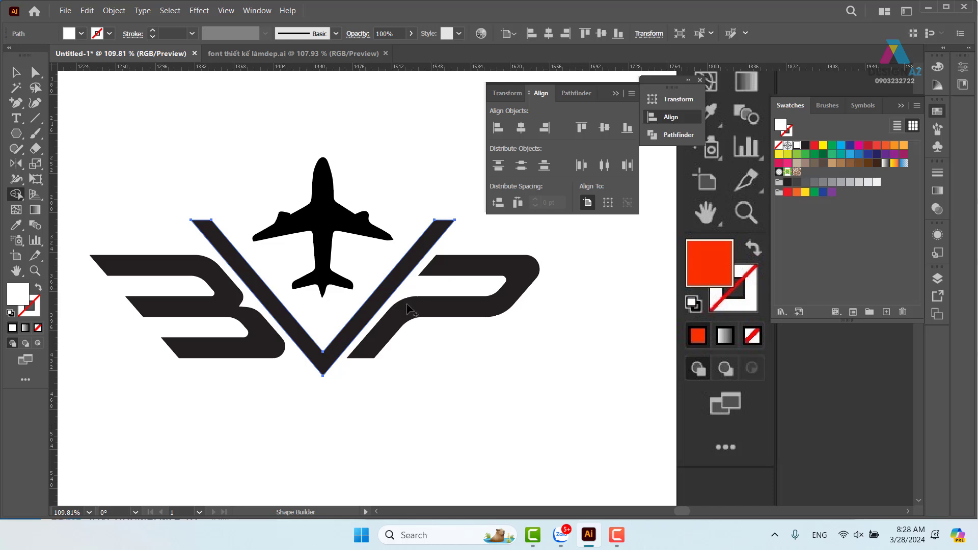
# Step: Compare the V-shaped logo with the reference design and undo the Shape Builder cuts
pyautogui.hotkey('ctrl', '-')
pyautogui.hotkey('ctrl', '-')
pyautogui.hotkey('ctrl', '-')
pyautogui.hotkey('ctrl', '-')
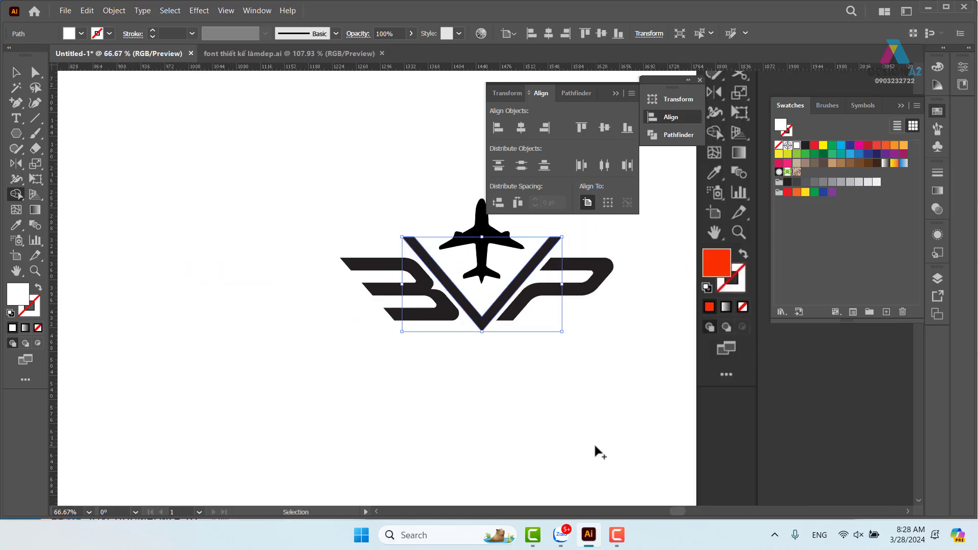
pyautogui.moveTo(519, 388); pyautogui.dragTo(417, 389)
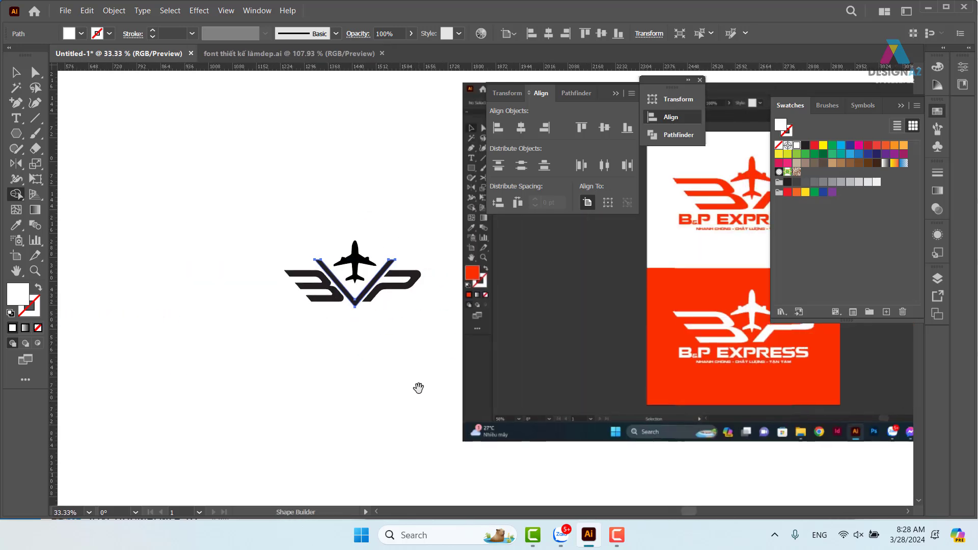
pyautogui.press('z')
pyautogui.moveTo(319, 238); pyautogui.dragTo(539, 403)
pyautogui.moveTo(541, 405); pyautogui.dragTo(391, 264)
pyautogui.press('v')
pyautogui.hotkey('ctrl', 'z')
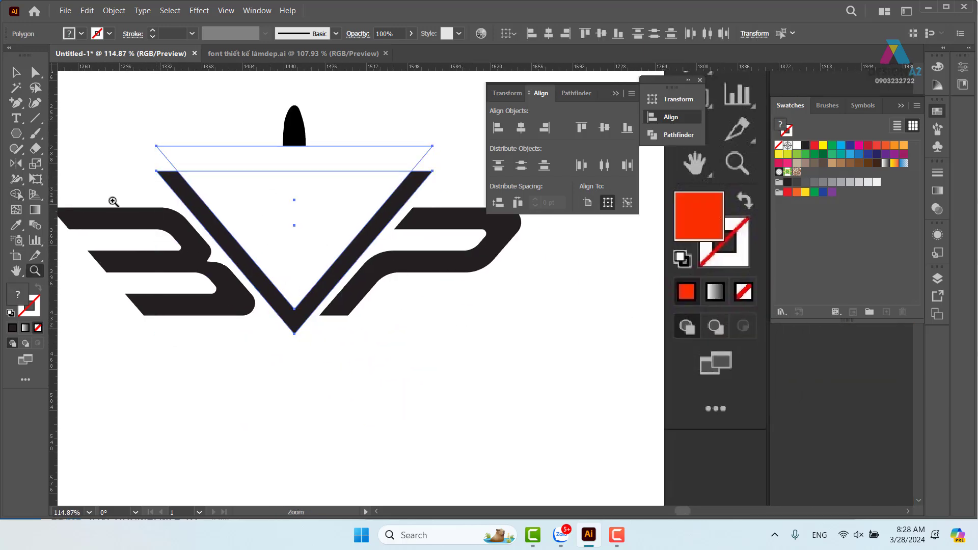
# Step: Scale both triangles down slightly about their centre, to about 227 pt wide and 155 pt high overall
pyautogui.click(16, 72)
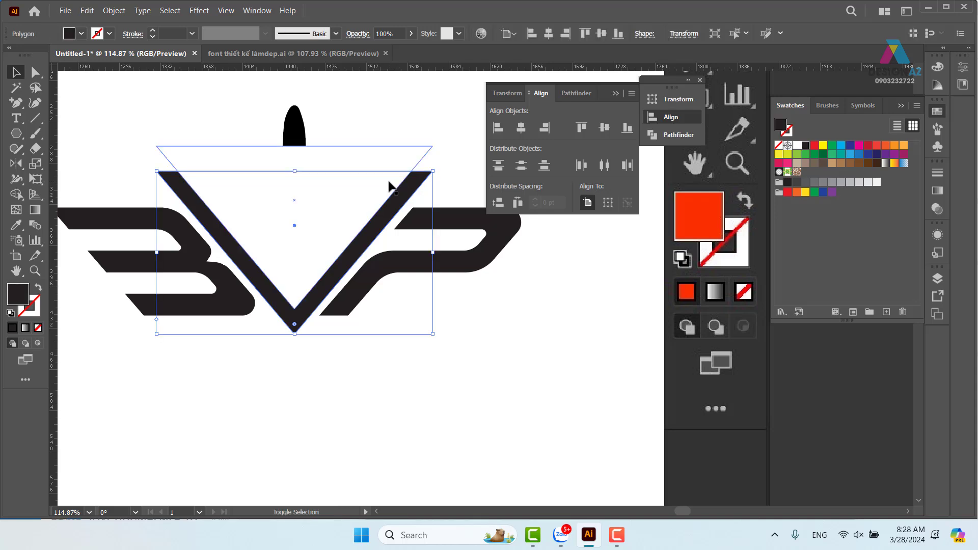
pyautogui.moveTo(433, 147); pyautogui.dragTo(427, 151)
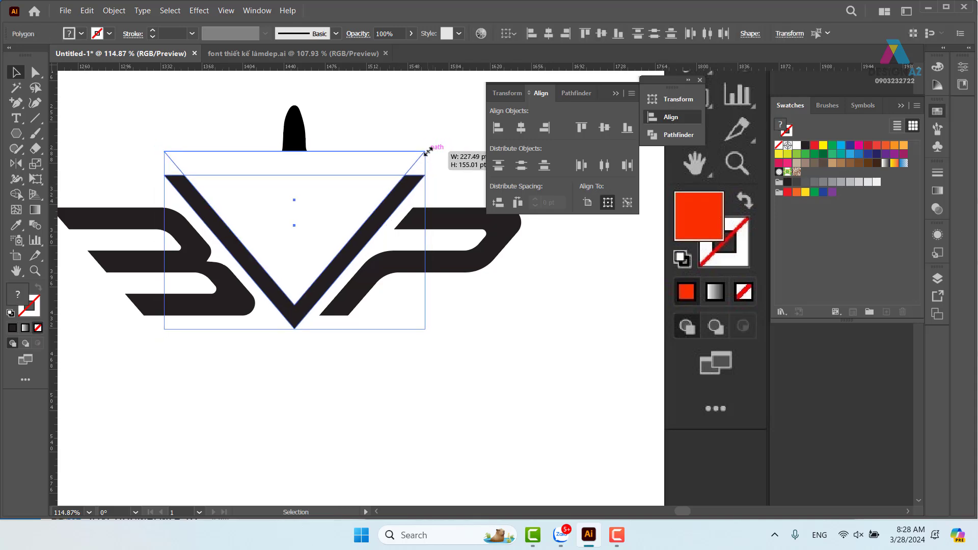
pyautogui.click(490, 383)
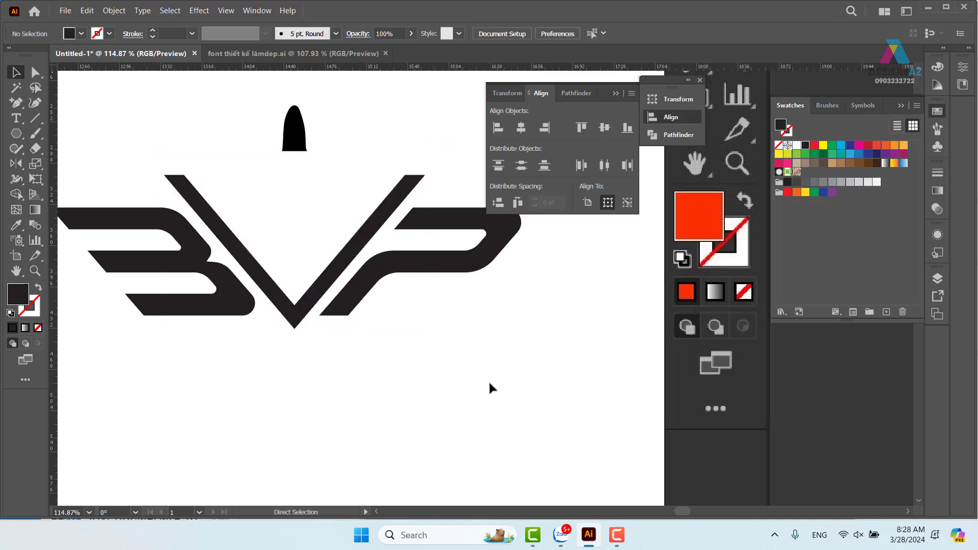
# Step: Examine the letters and V as a whole beside the reference logo
pyautogui.hotkey('ctrl', '-')
pyautogui.hotkey('ctrl', '-')
pyautogui.hotkey('ctrl', '-')
pyautogui.moveTo(472, 404); pyautogui.dragTo(363, 429)
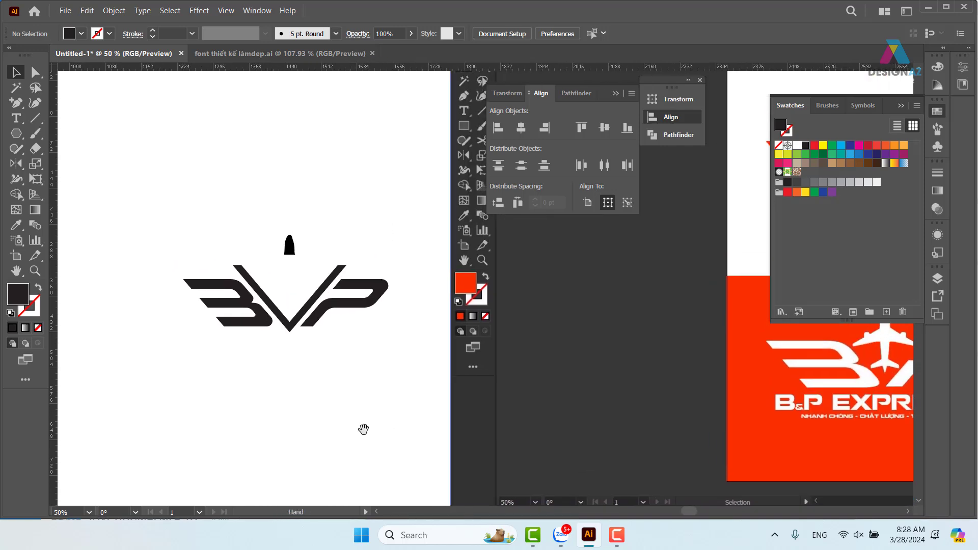
pyautogui.hotkey('ctrl', '-')
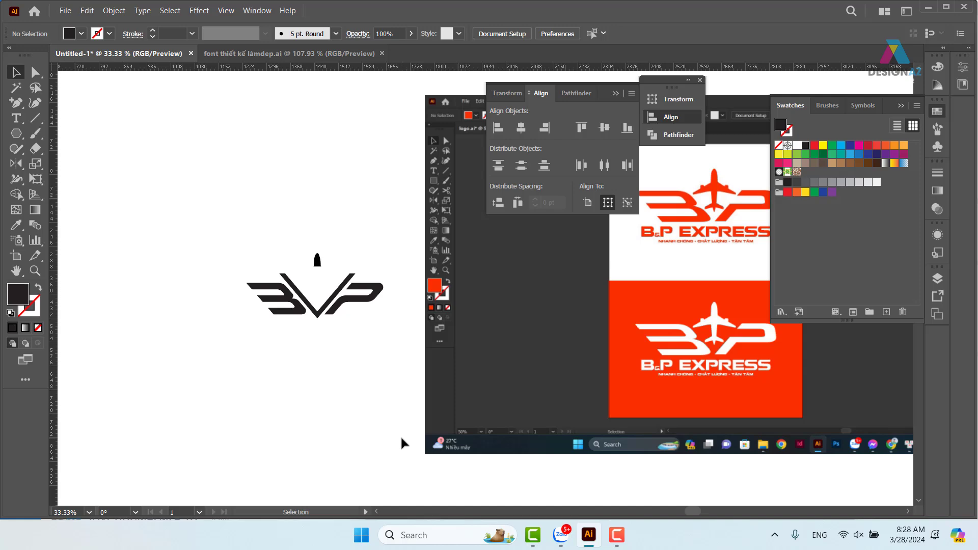
pyautogui.press('z')
pyautogui.moveTo(276, 259); pyautogui.dragTo(506, 363)
pyautogui.moveTo(506, 363); pyautogui.dragTo(398, 299)
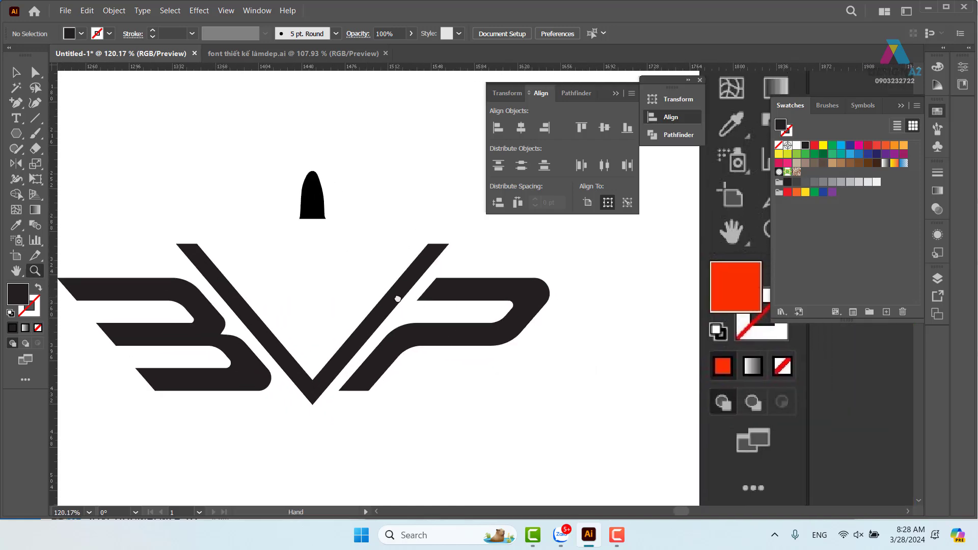
pyautogui.moveTo(213, 261); pyautogui.dragTo(271, 261)
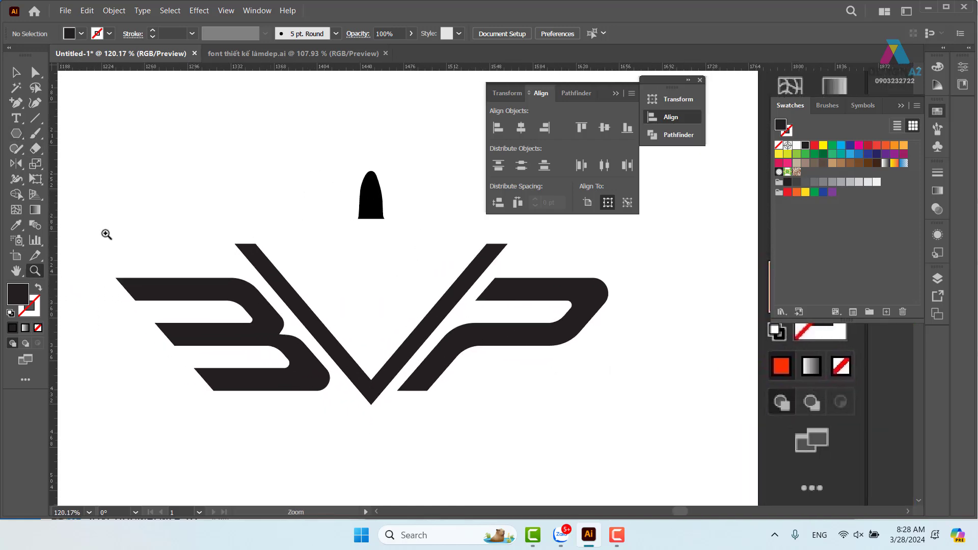
# Step: Draw a thin horizontal rectangle crossing the V just above the letters
pyautogui.moveTo(17, 133); pyautogui.dragTo(59, 132)
pyautogui.moveTo(253, 263); pyautogui.dragTo(623, 273)
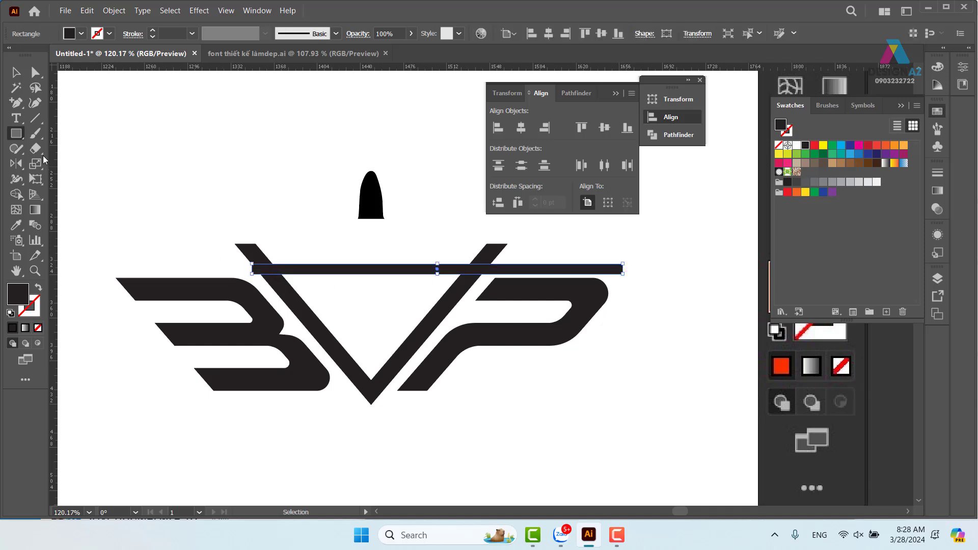
pyautogui.click(35, 74)
pyautogui.moveTo(253, 270); pyautogui.dragTo(116, 273)
pyautogui.hotkey('ctrl', 'z')
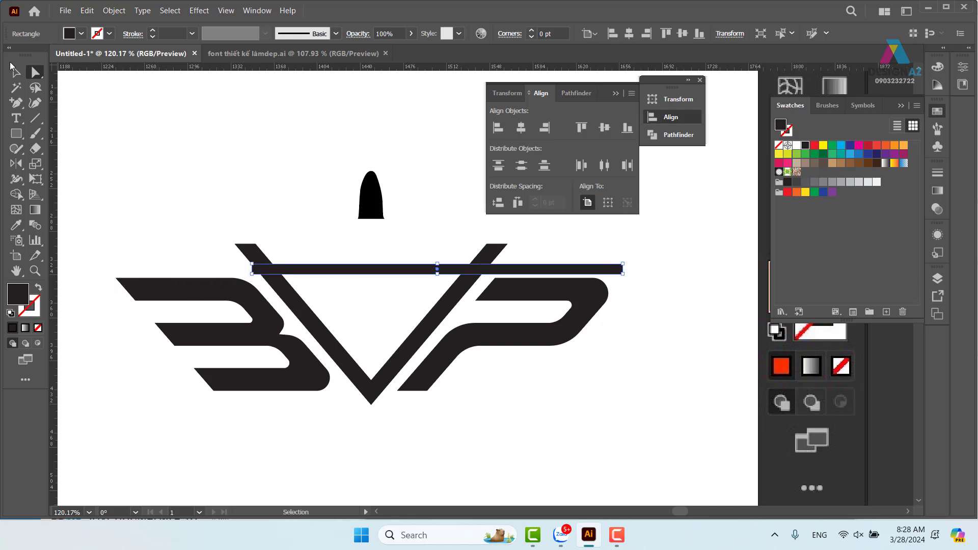
# Step: Stretch the bar beyond the outer edges of the B and P and thicken it slightly
pyautogui.click(16, 71)
pyautogui.moveTo(253, 274); pyautogui.dragTo(88, 273)
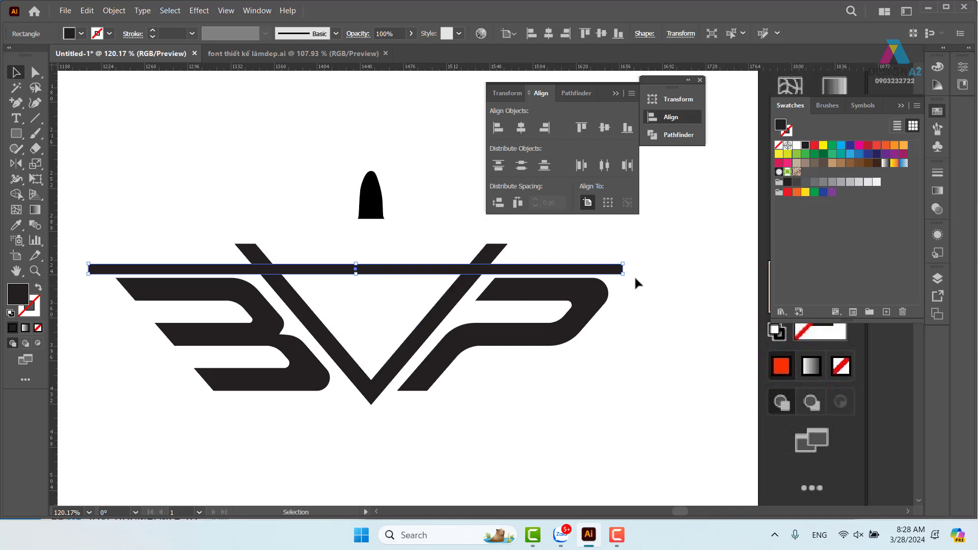
pyautogui.moveTo(623, 275); pyautogui.dragTo(651, 275)
pyautogui.moveTo(368, 264); pyautogui.dragTo(370, 263)
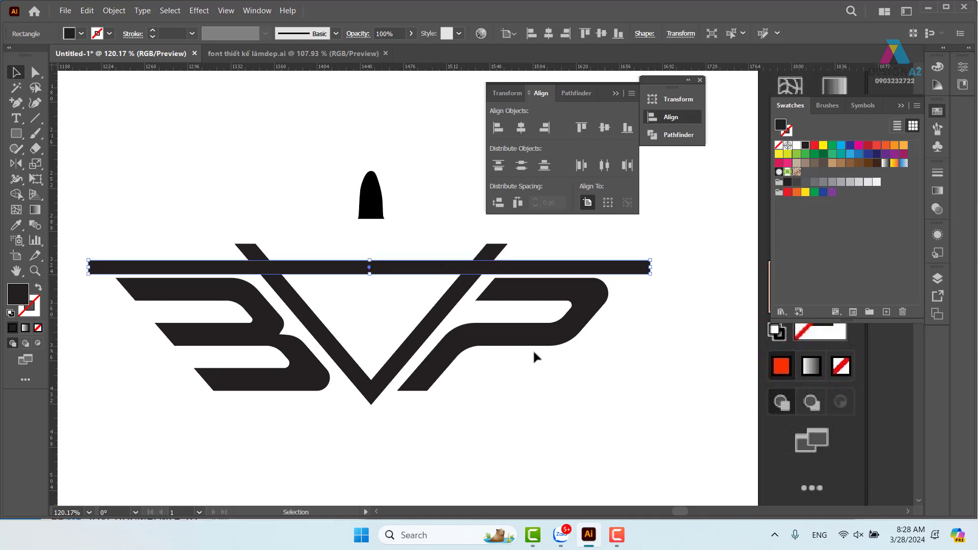
# Step: Nudge the bar up six increments to widen its gap above the letters
pyautogui.press('Up')
pyautogui.press('Up')
pyautogui.press('Up')
pyautogui.press('Up')
pyautogui.press('Up')
pyautogui.press('Up')
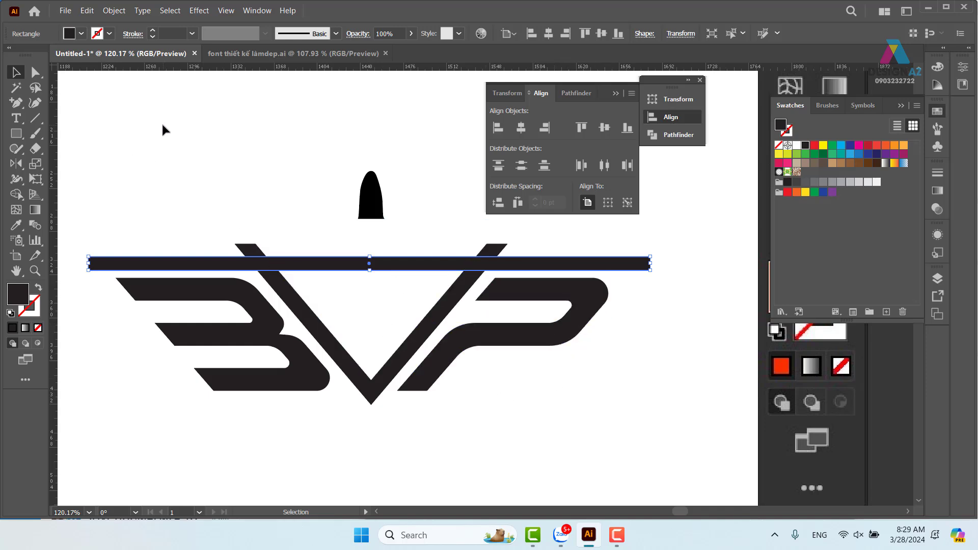
# Step: Remove the inner triangle area and the V's tips above the bar with Shape Builder, and merge the bar with the V
pyautogui.keyDown('shift'); pyautogui.click(255, 253); pyautogui.keyUp('shift')
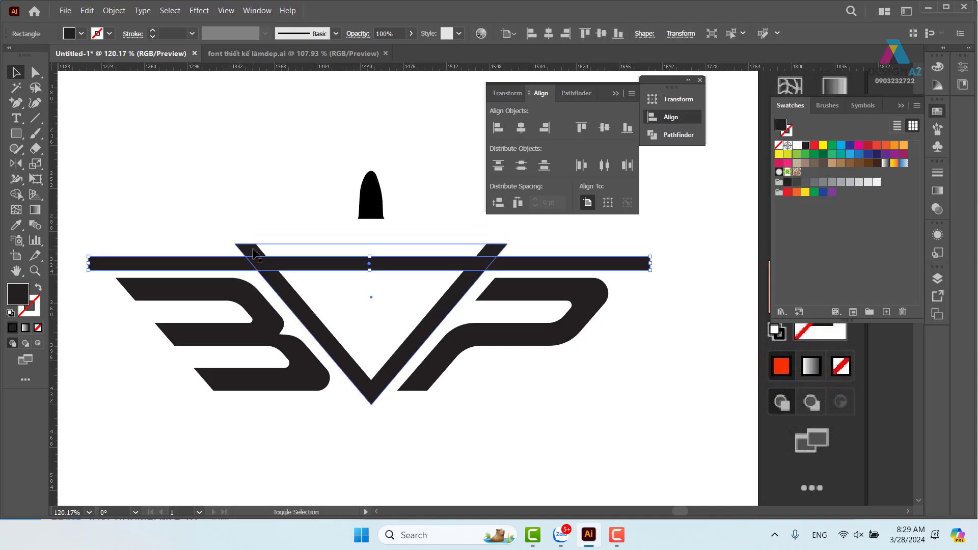
pyautogui.moveTo(549, 266); pyautogui.dragTo(553, 235)
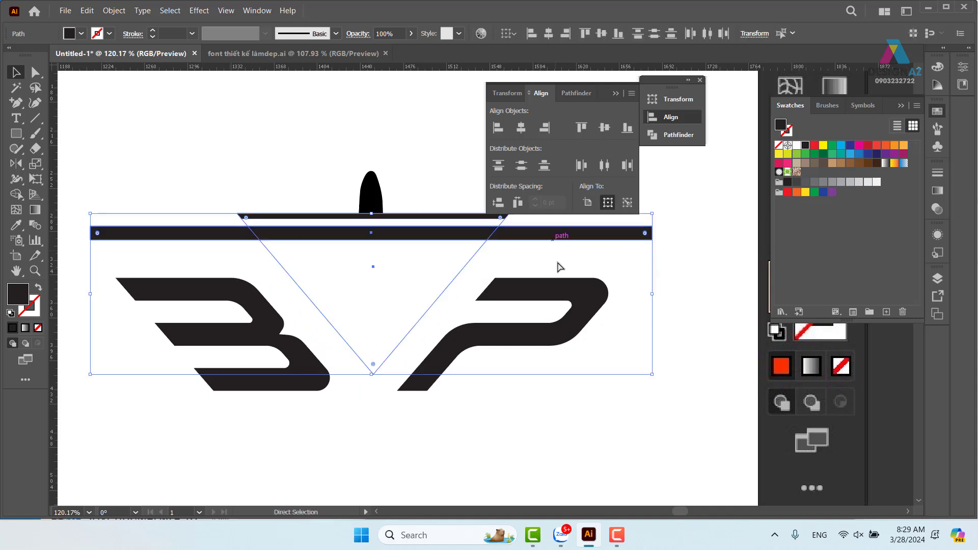
pyautogui.hotkey('ctrl', 'z')
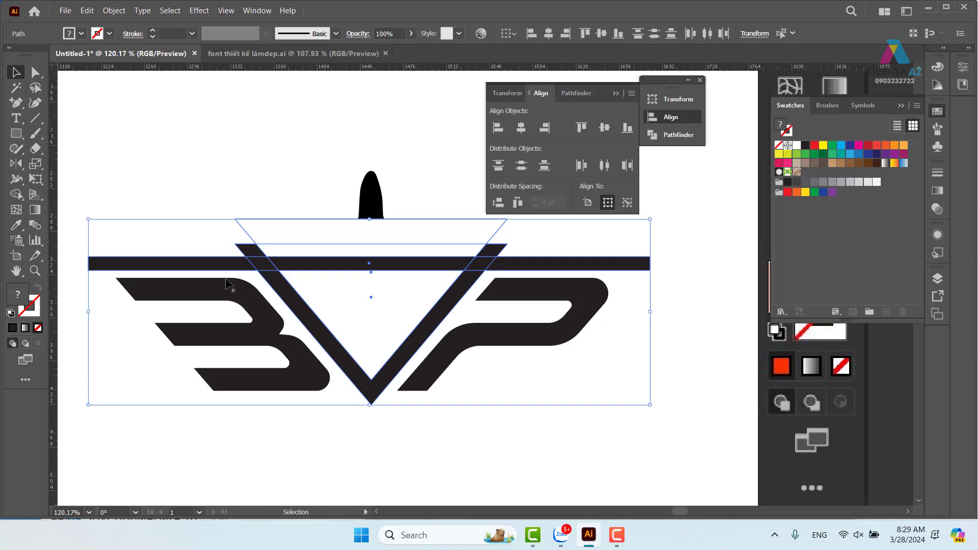
pyautogui.click(16, 194)
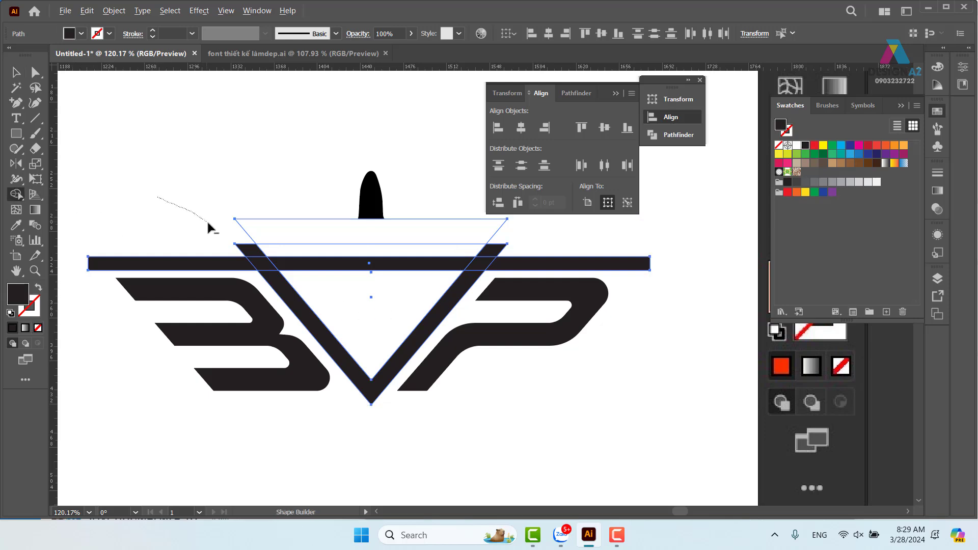
pyautogui.moveTo(208, 224)
pyautogui.mouseDown()
pyautogui.moveTo(229, 241)
pyautogui.moveTo(308, 246)
pyautogui.moveTo(341, 261)
pyautogui.moveTo(362, 289)
pyautogui.mouseUp()
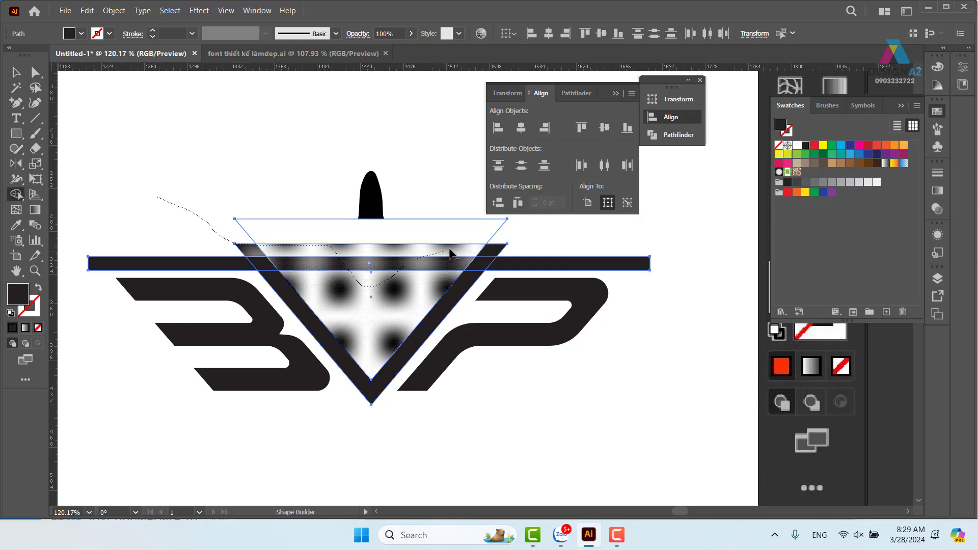
pyautogui.moveTo(450, 251)
pyautogui.mouseDown()
pyautogui.moveTo(492, 246)
pyautogui.moveTo(524, 257)
pyautogui.mouseUp()
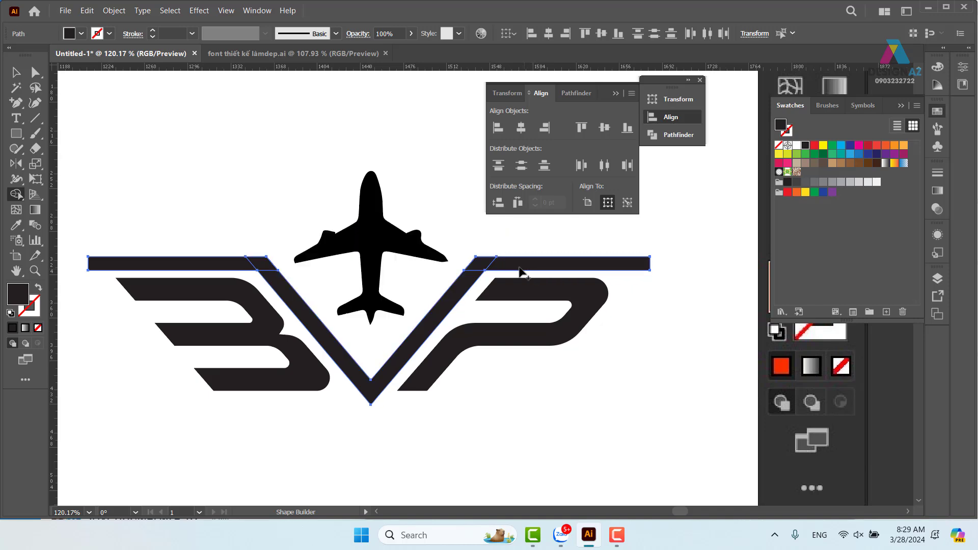
pyautogui.moveTo(445, 296); pyautogui.dragTo(442, 301)
pyautogui.moveTo(273, 274); pyautogui.dragTo(240, 265)
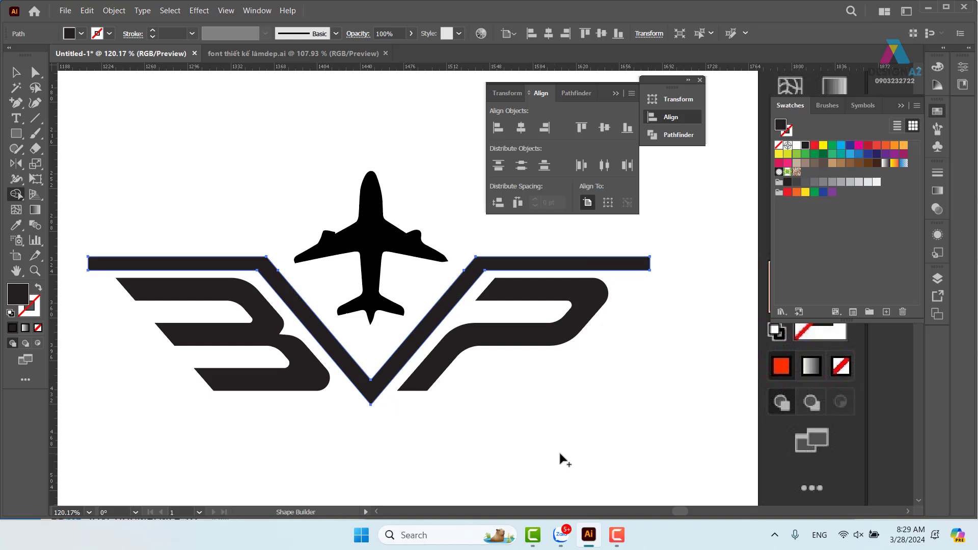
# Step: Remove the surplus anchor point on the inner edge of the V's right arm, level with the bar's lower edge
pyautogui.press('z')
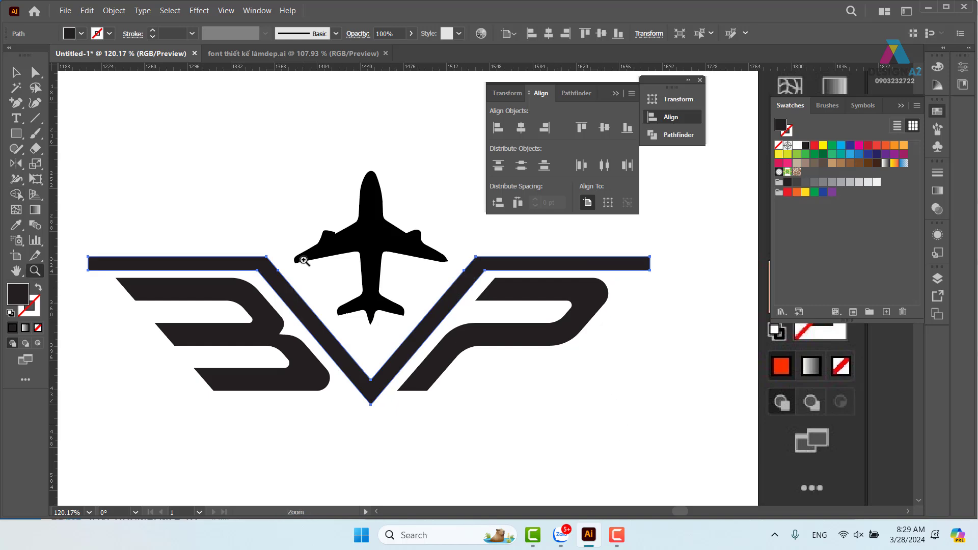
pyautogui.moveTo(304, 261); pyautogui.dragTo(341, 295)
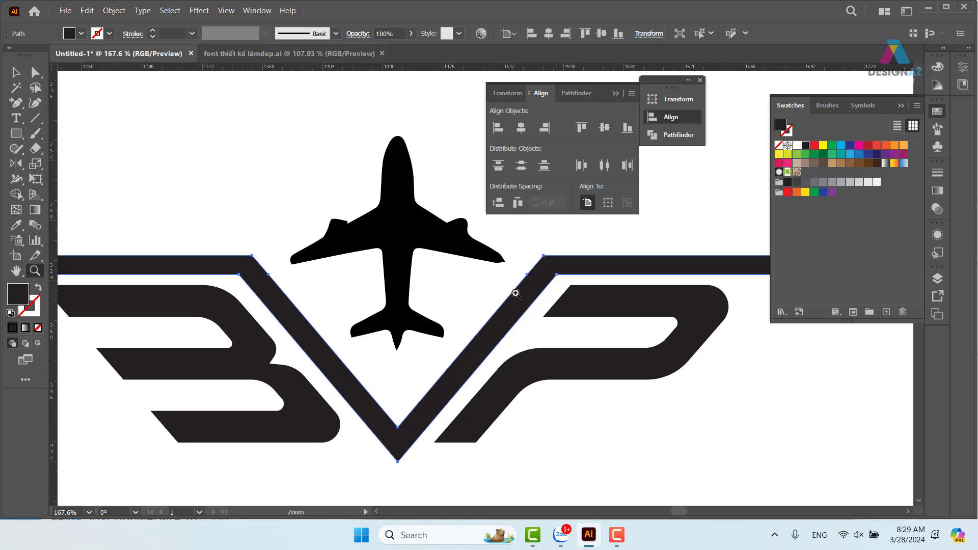
pyautogui.press('a')
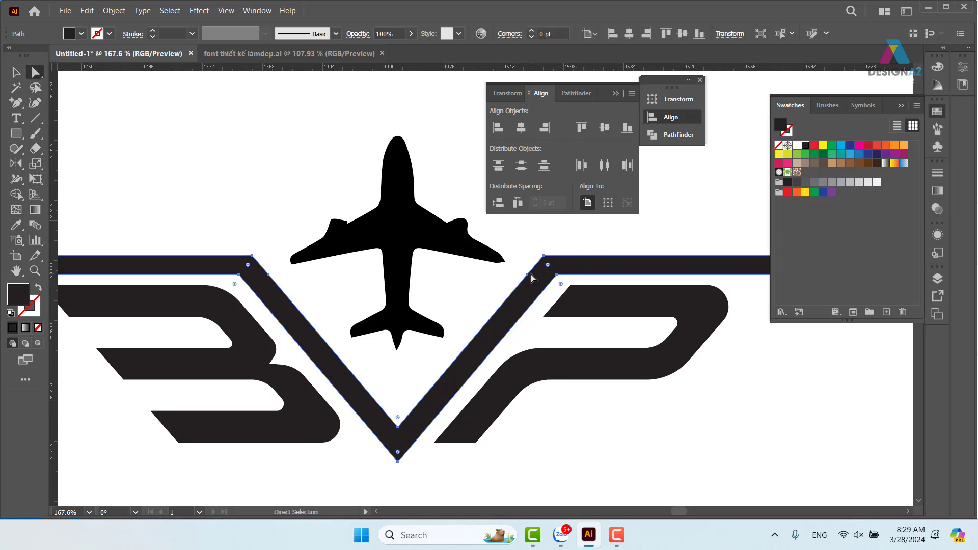
pyautogui.click(527, 276)
pyautogui.press('p')
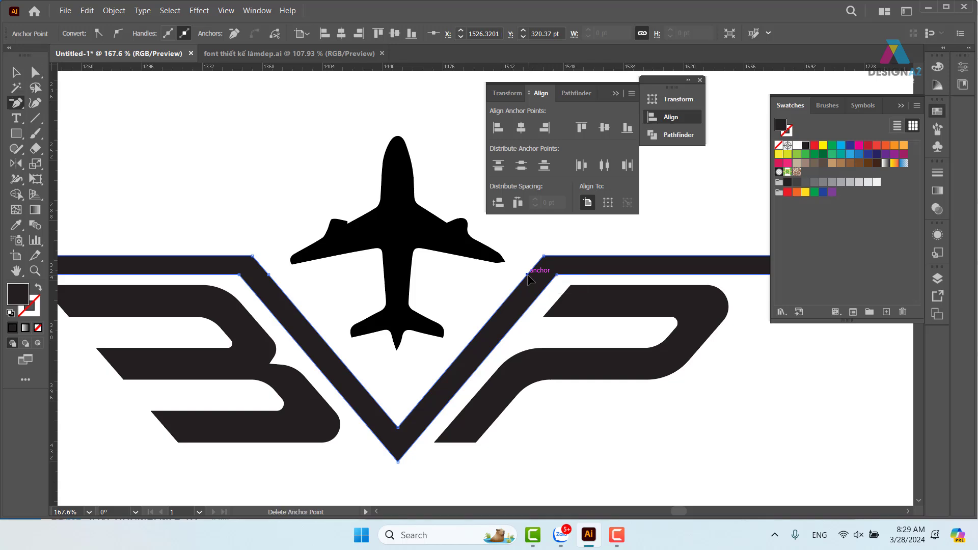
# Step: Delete the two extra anchor points on the V-shaped band and round its two lower bend corners to about 26 pt
pyautogui.click(526, 275)
pyautogui.click(268, 274)
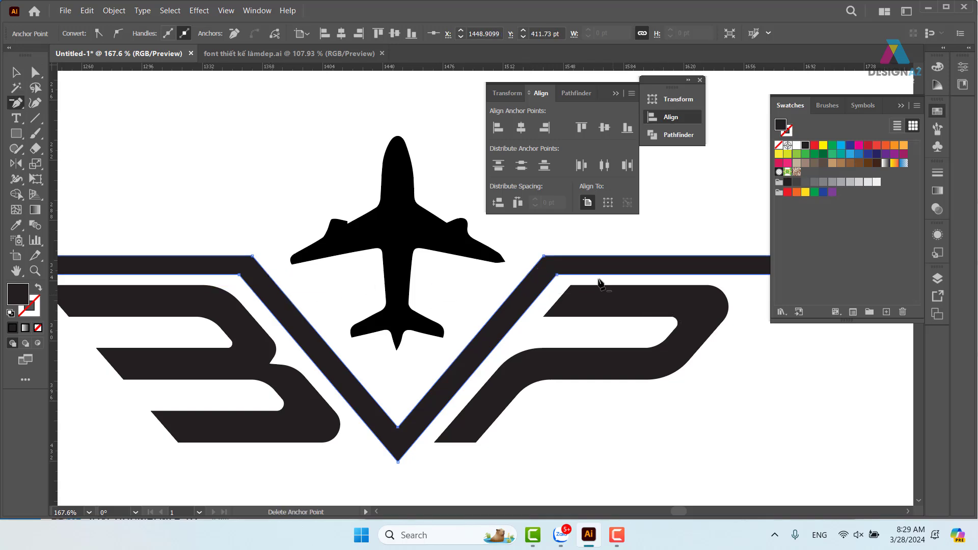
pyautogui.press('a')
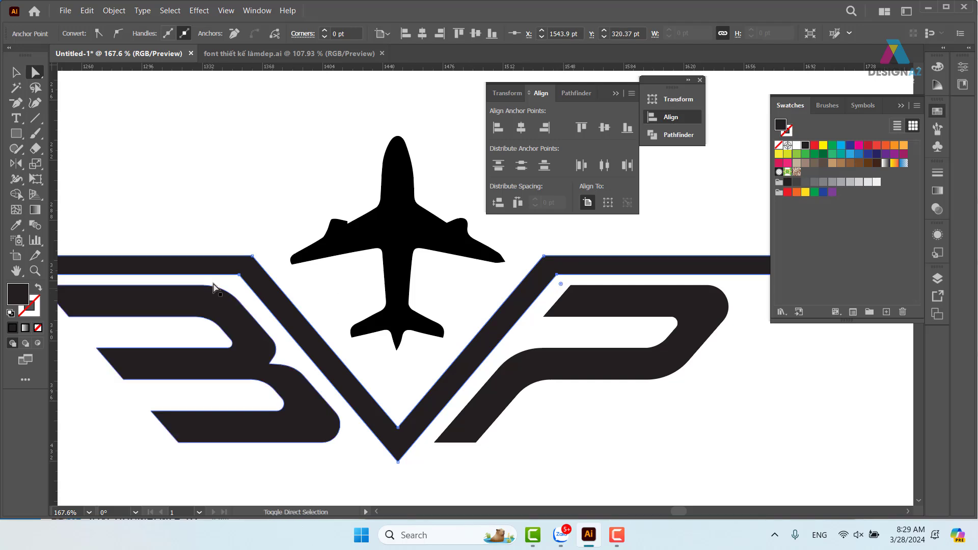
pyautogui.keyDown('shift'); pyautogui.click(238, 275); pyautogui.keyUp('shift')
pyautogui.moveTo(234, 284); pyautogui.dragTo(214, 319)
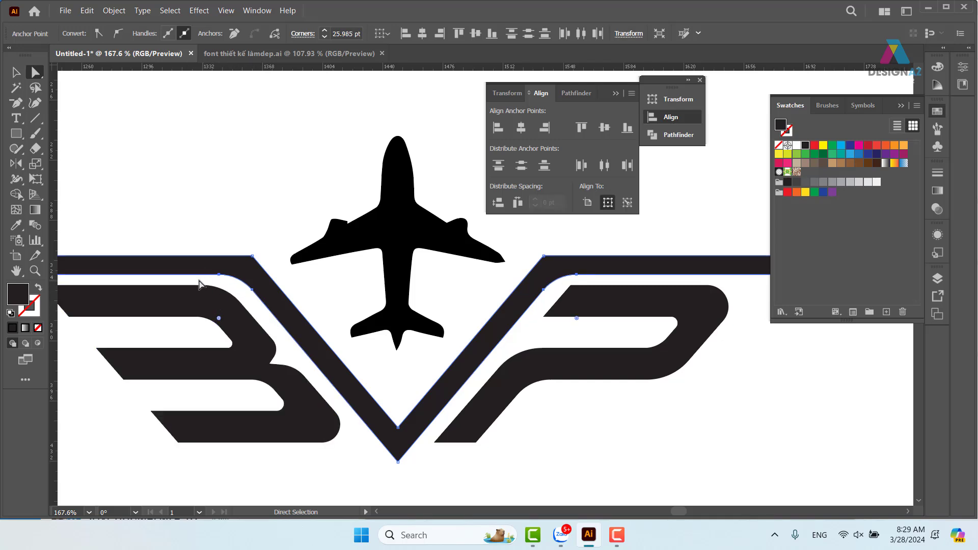
# Step: Round the two upper bend corners of the V-shaped band to about 44 pt
pyautogui.click(543, 256)
pyautogui.keyDown('shift'); pyautogui.click(252, 256); pyautogui.keyUp('shift')
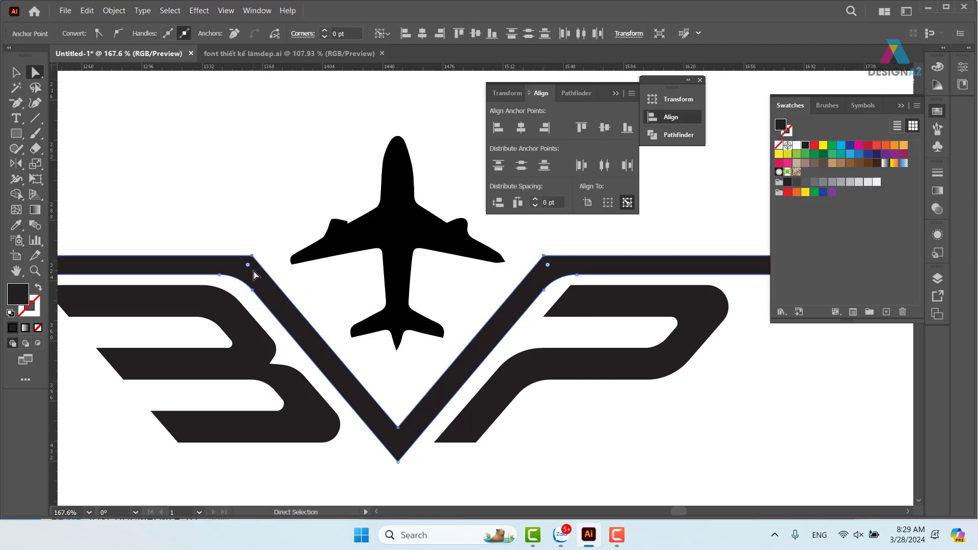
pyautogui.moveTo(242, 275); pyautogui.dragTo(203, 327)
# Step: Round the upper-left corner of the letter P to about 23 pt, deselect it and collapse the Align panel
pyautogui.hscroll(3, 546, 312)
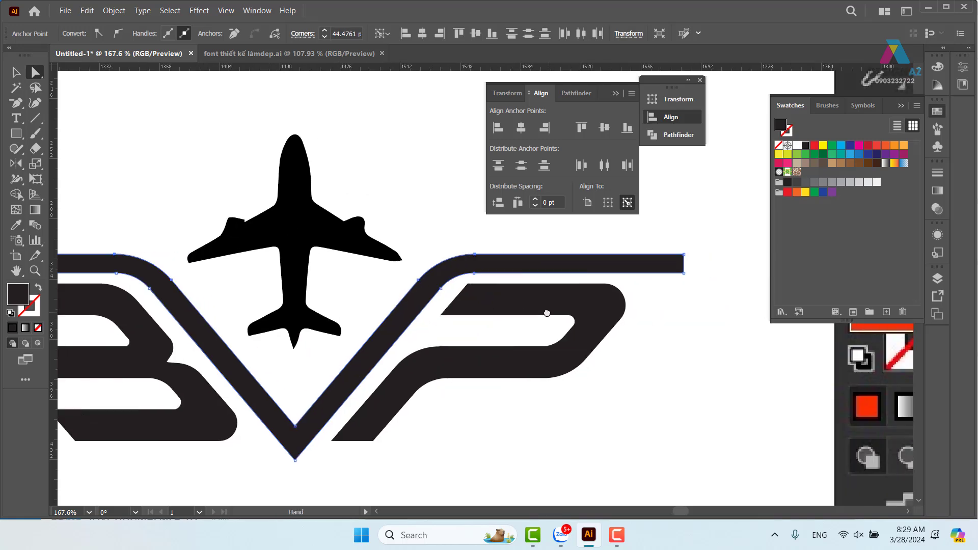
pyautogui.click(468, 284)
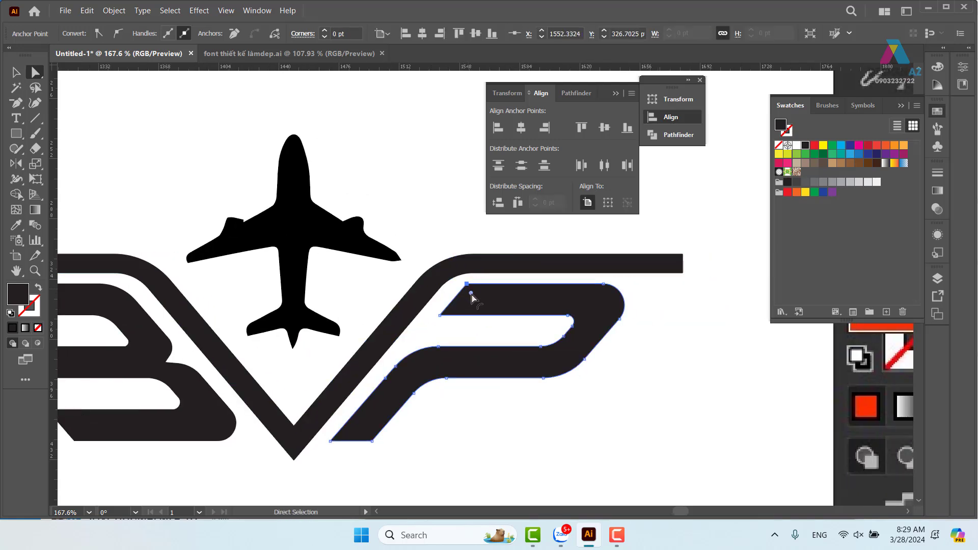
pyautogui.moveTo(474, 294); pyautogui.dragTo(493, 324)
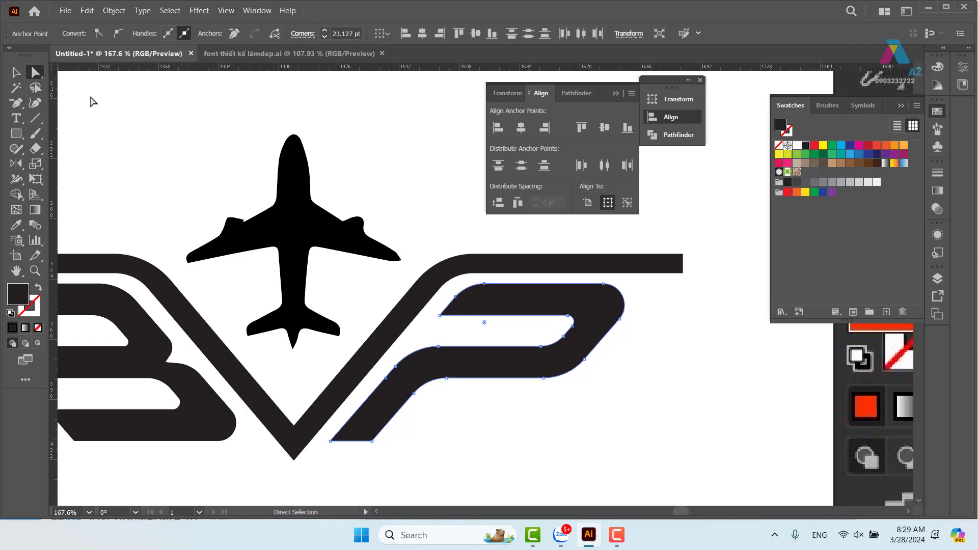
pyautogui.click(16, 71)
pyautogui.click(367, 136)
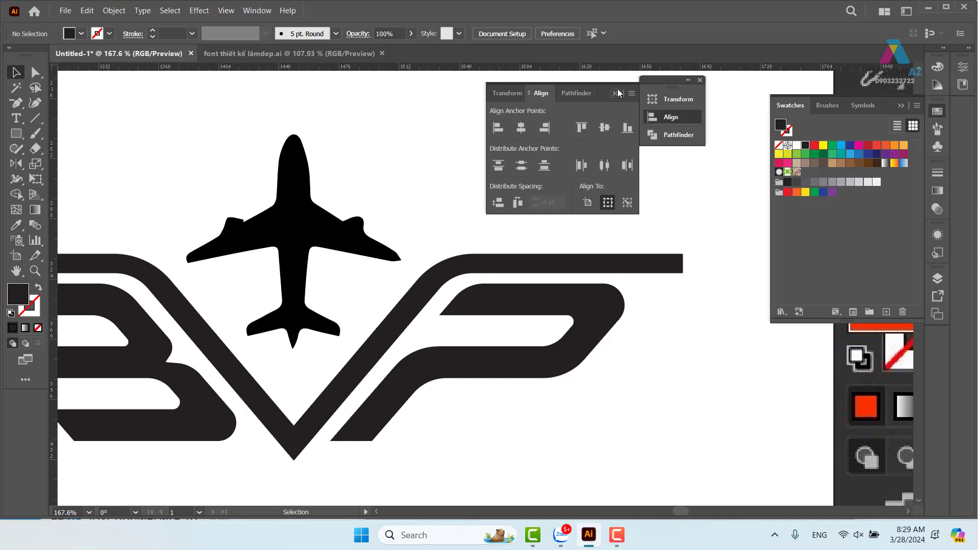
pyautogui.click(518, 176)
# Step: Draw a diagonal line along the slanted left edge of the letter B, from its lower-left corner to its upper-left corner
pyautogui.hotkey('ctrl', '-')
pyautogui.hotkey('ctrl', '-')
pyautogui.hotkey('ctrl', '-')
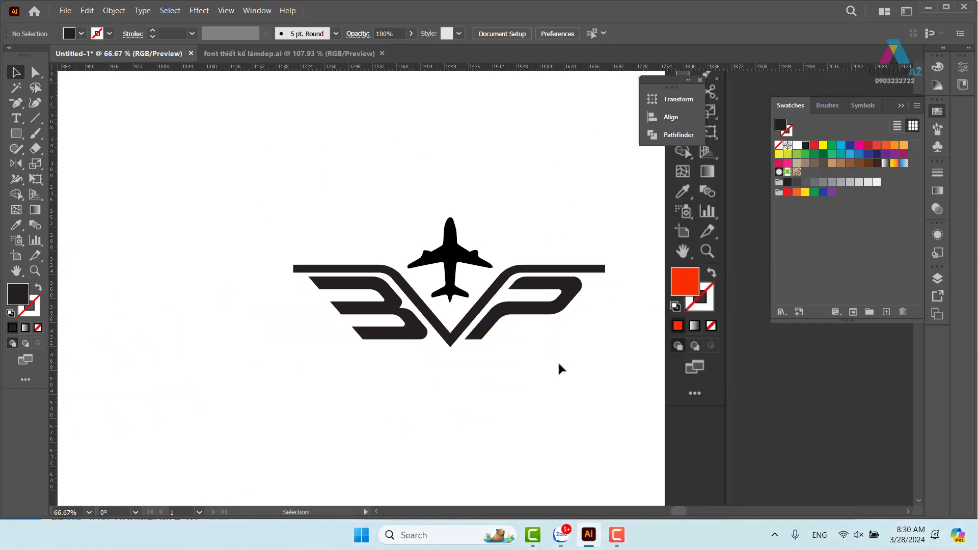
pyautogui.press('z')
pyautogui.moveTo(351, 239); pyautogui.dragTo(396, 266)
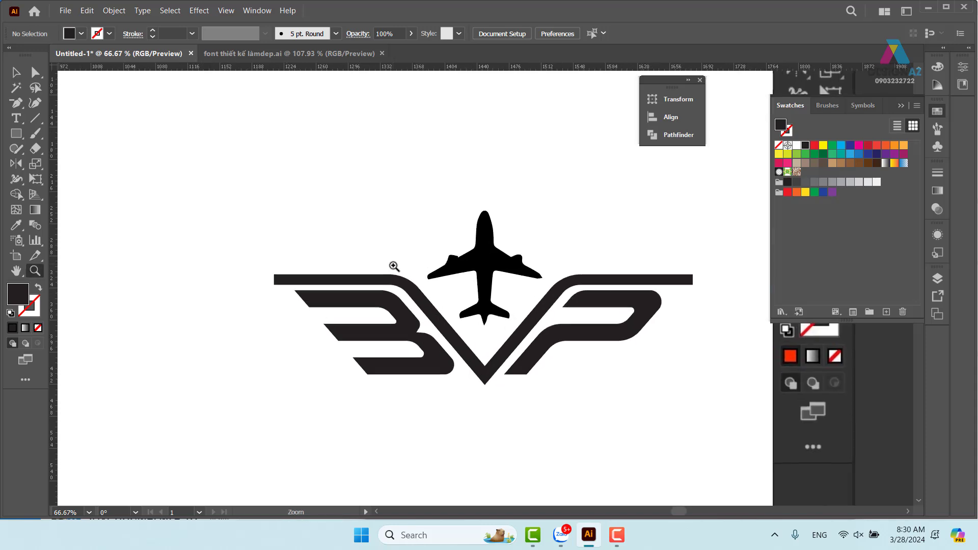
pyautogui.moveTo(488, 323); pyautogui.dragTo(416, 304)
pyautogui.click(17, 134)
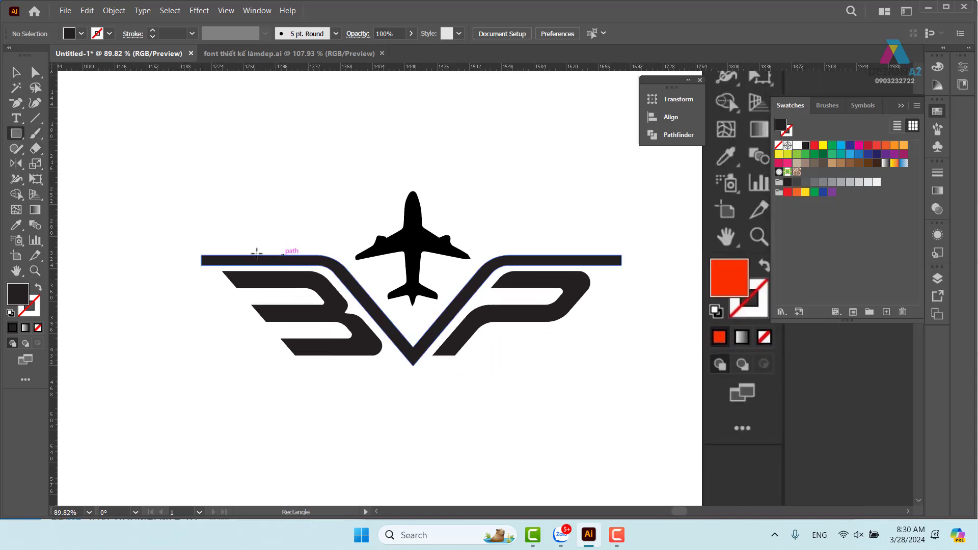
pyautogui.click(35, 118)
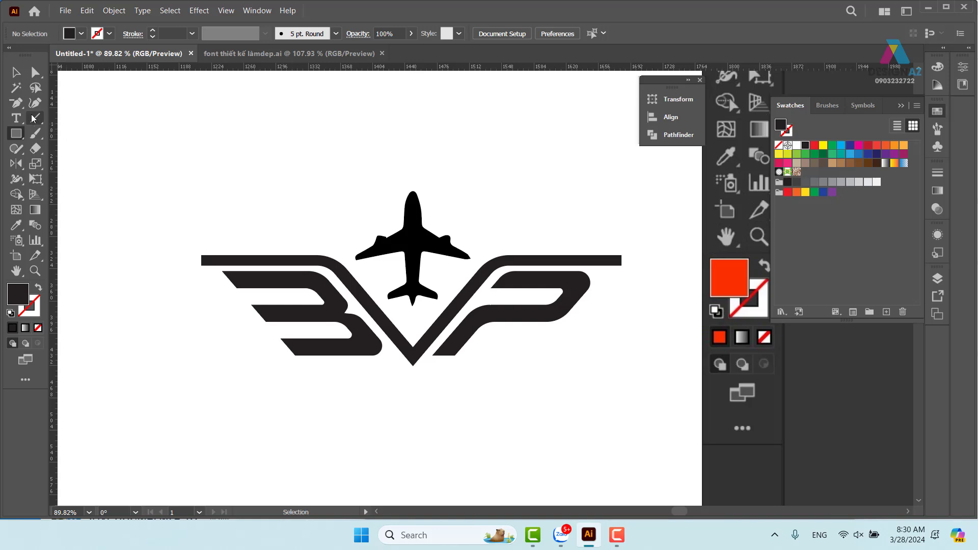
pyautogui.moveTo(295, 355); pyautogui.dragTo(222, 270)
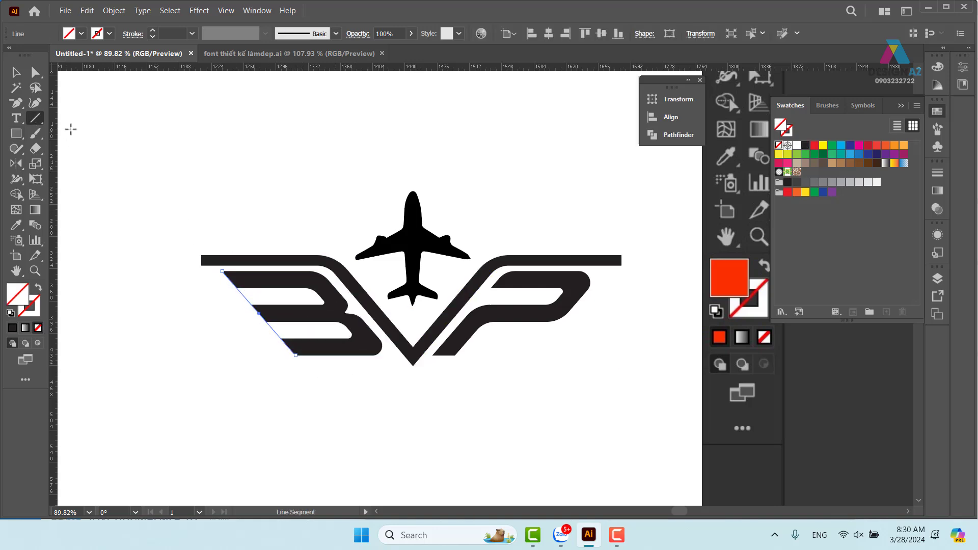
# Step: Move the diagonal line up along the B's slant so that it crosses the left end of the V-shaped band
pyautogui.click(18, 73)
pyautogui.click(218, 170)
pyautogui.moveTo(246, 300); pyautogui.dragTo(225, 276)
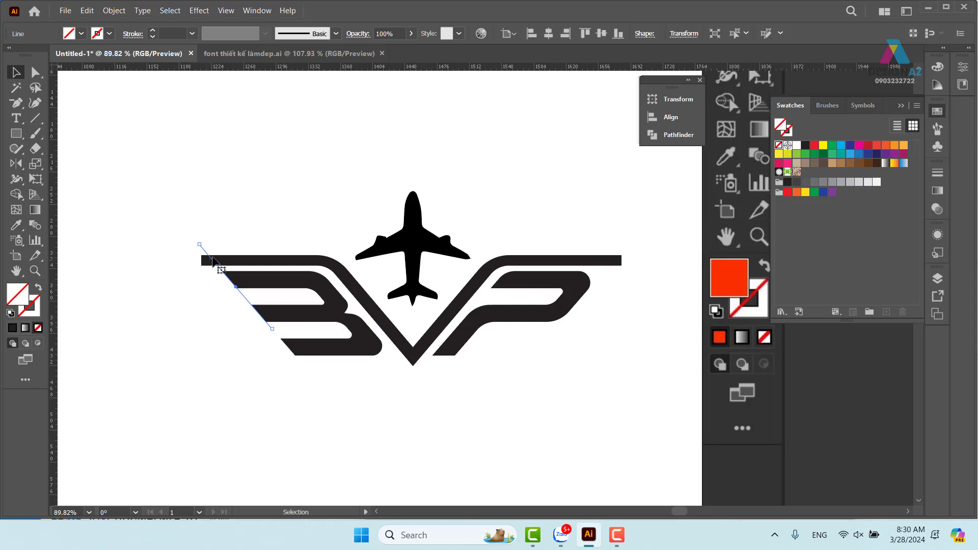
# Step: Copy the diagonal line to the band's right end, apply the default fill and stroke, and reflect it to mirror the slant
pyautogui.moveTo(199, 244); pyautogui.dragTo(606, 278)
pyautogui.press('d')
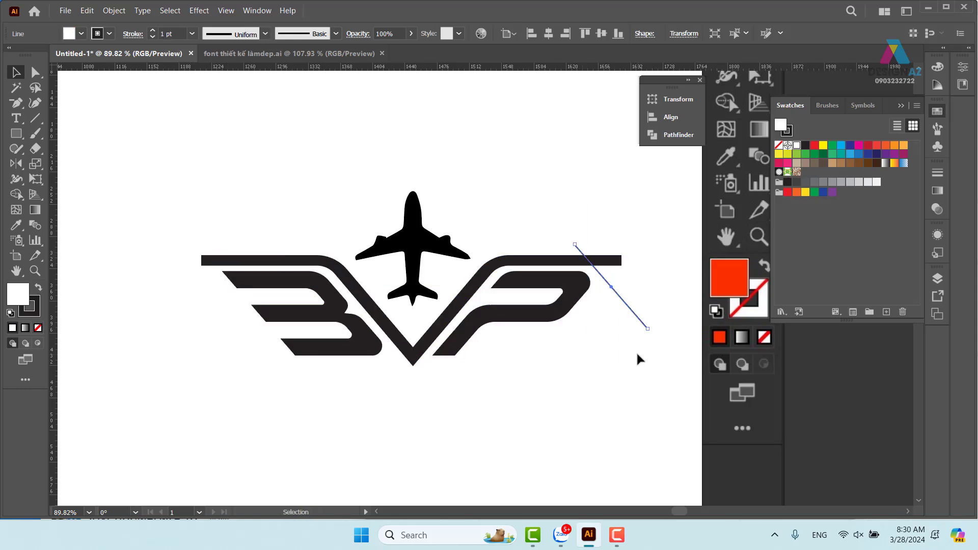
pyautogui.press('o')
pyautogui.moveTo(661, 304); pyautogui.dragTo(484, 355)
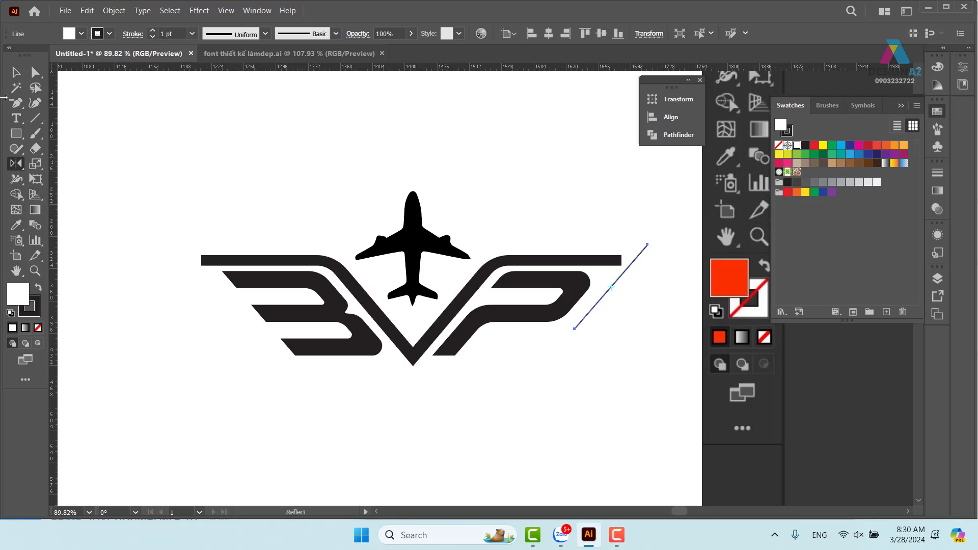
# Step: Apply the default fill and stroke to the left line and shift the right line inward across the band's right end
pyautogui.press('v')
pyautogui.click(206, 251)
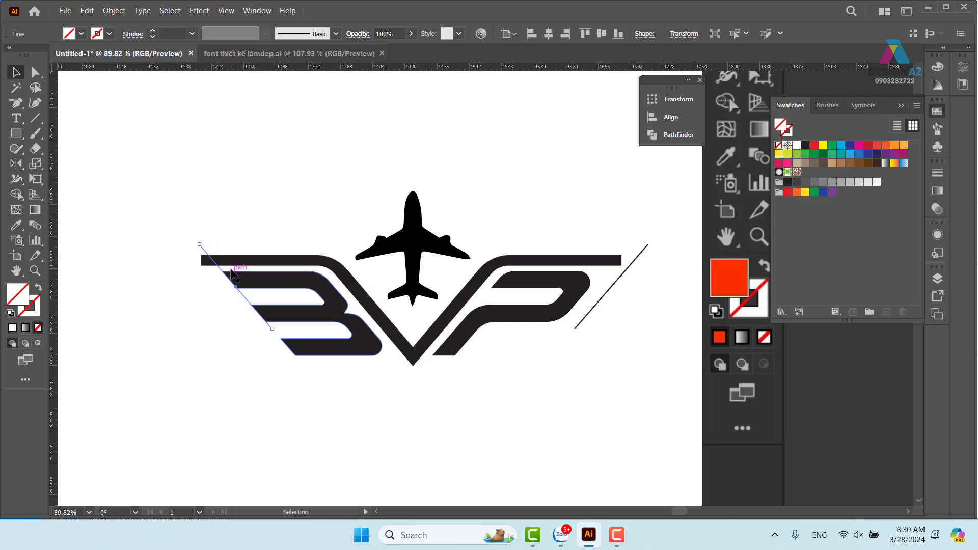
pyautogui.press('d')
pyautogui.click(648, 298)
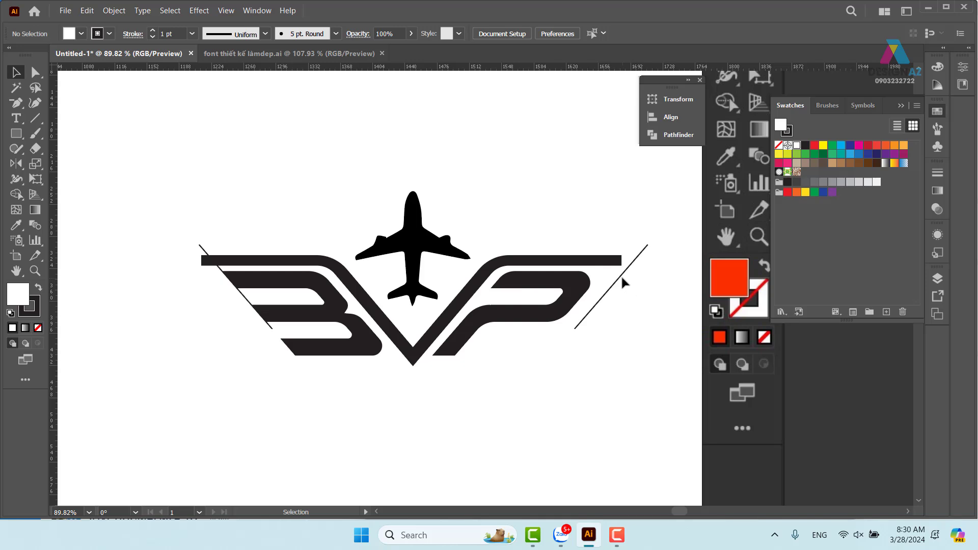
pyautogui.moveTo(620, 279); pyautogui.dragTo(600, 279)
# Step: Select the whole logo with both lines and remove the band's outer end pieces using Shape Builder
pyautogui.moveTo(160, 192); pyautogui.dragTo(655, 375)
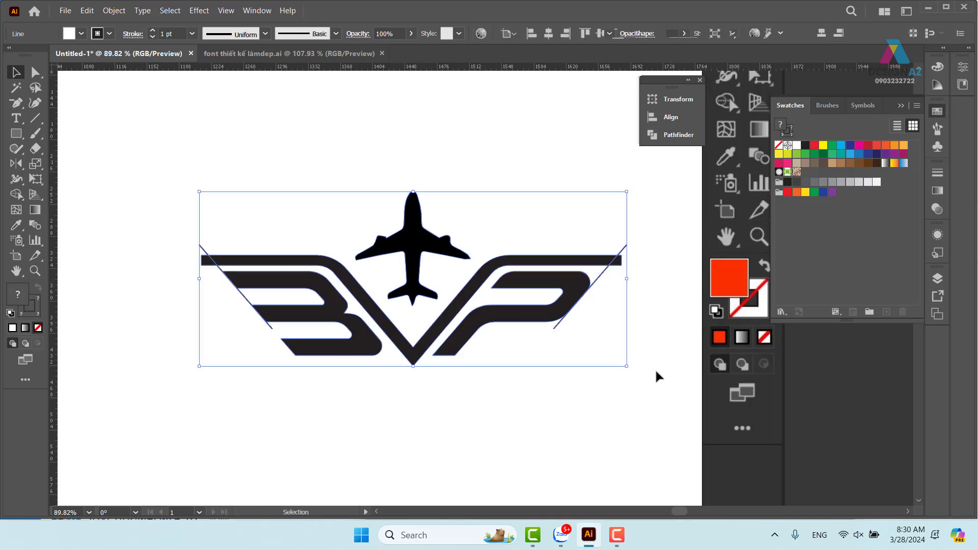
pyautogui.click(16, 194)
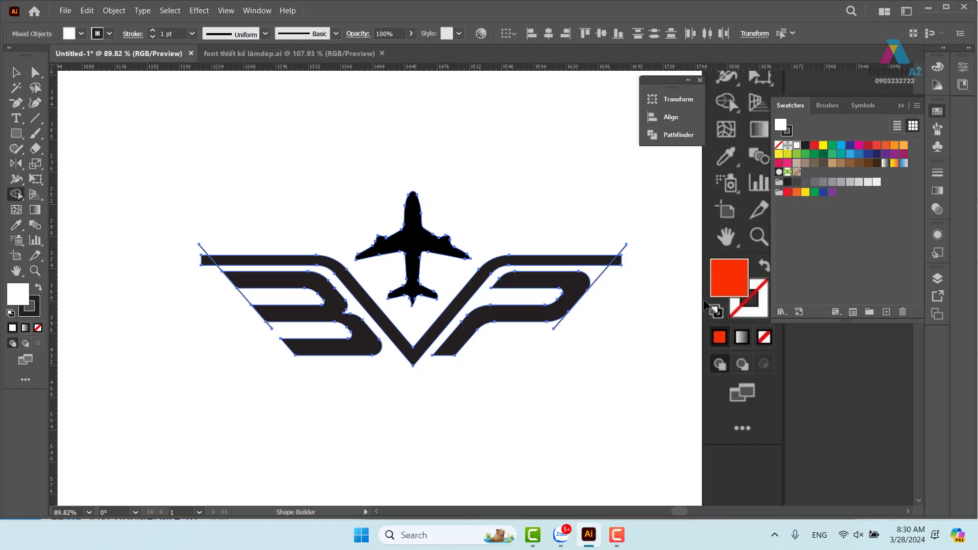
pyautogui.keyDown('alt'); pyautogui.click(621, 266); pyautogui.keyUp('alt')
pyautogui.keyDown('alt'); pyautogui.click(203, 264); pyautogui.keyUp('alt')
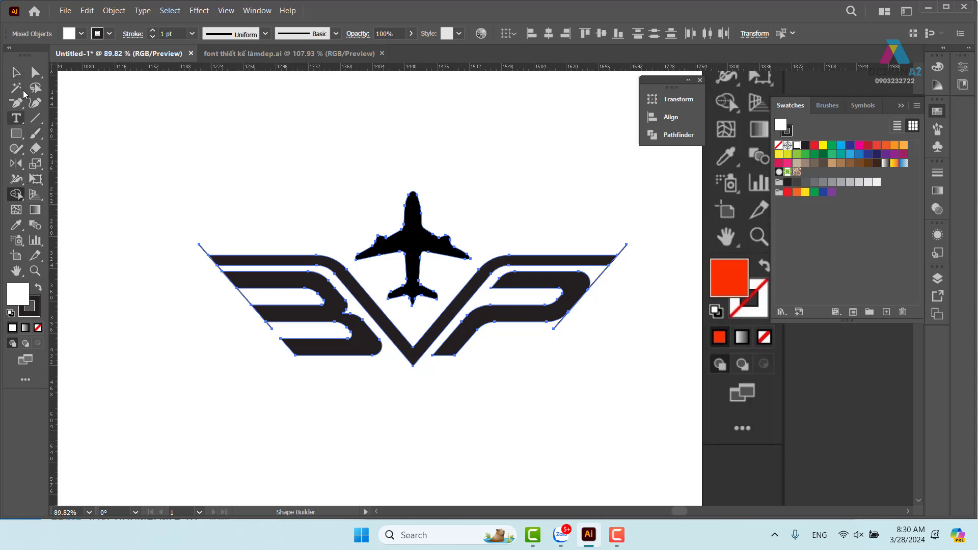
# Step: Delete the two diagonal cutting lines at the left and right ends of the band
pyautogui.click(16, 72)
pyautogui.click(137, 120)
pyautogui.moveTo(202, 250); pyautogui.dragTo(169, 275)
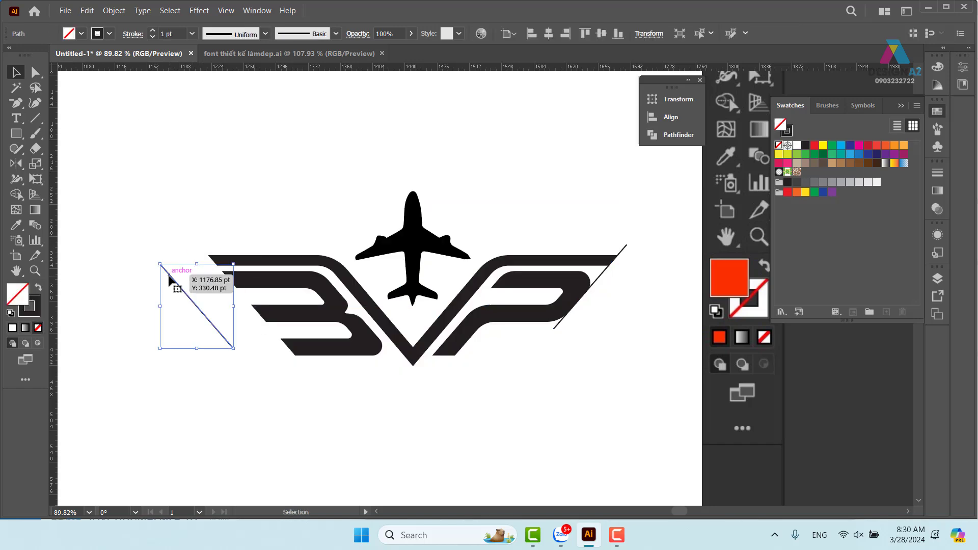
pyautogui.press('Delete')
pyautogui.click(626, 247)
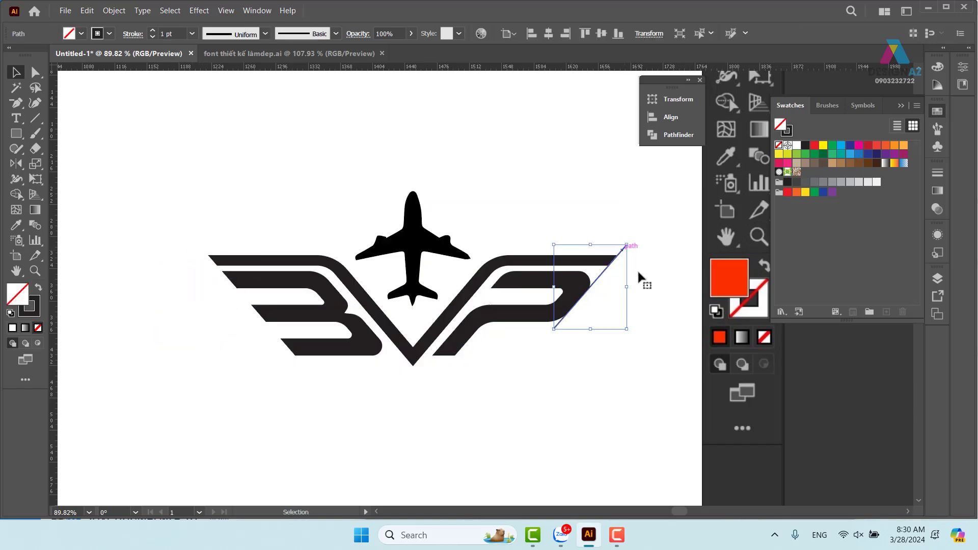
pyautogui.press('Delete')
# Step: Move the airplane slightly up above the V, undoing the extra move far above the logo
pyautogui.click(417, 258)
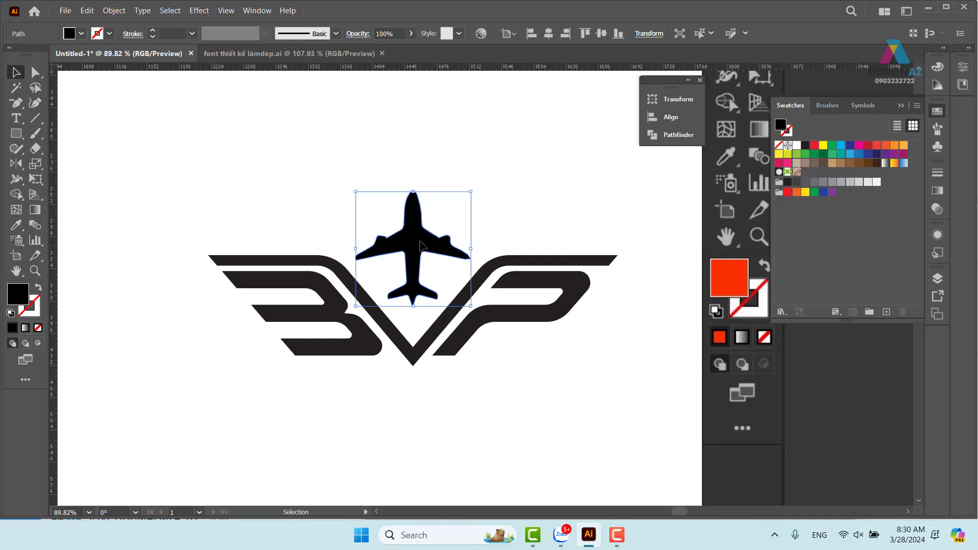
pyautogui.moveTo(420, 246); pyautogui.dragTo(420, 228)
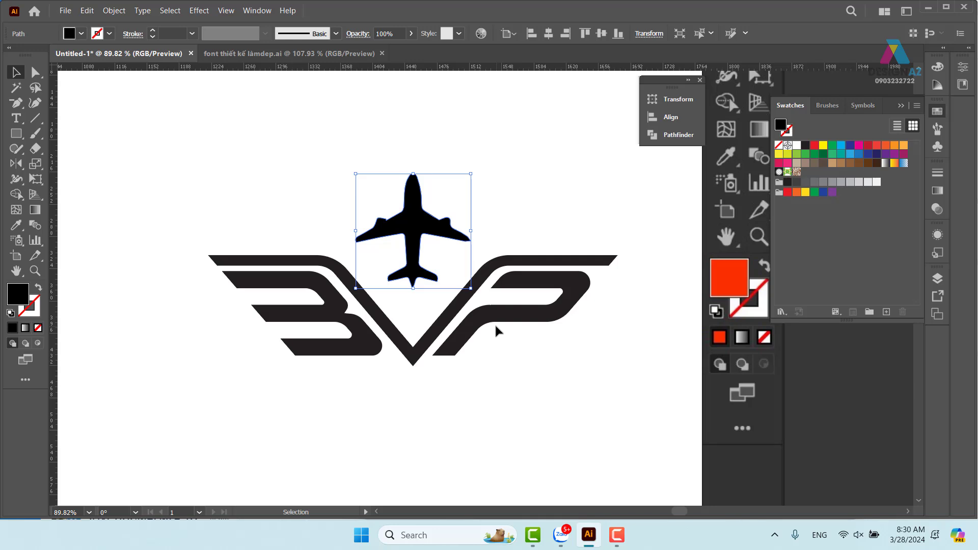
pyautogui.moveTo(413, 230); pyautogui.dragTo(413, 128)
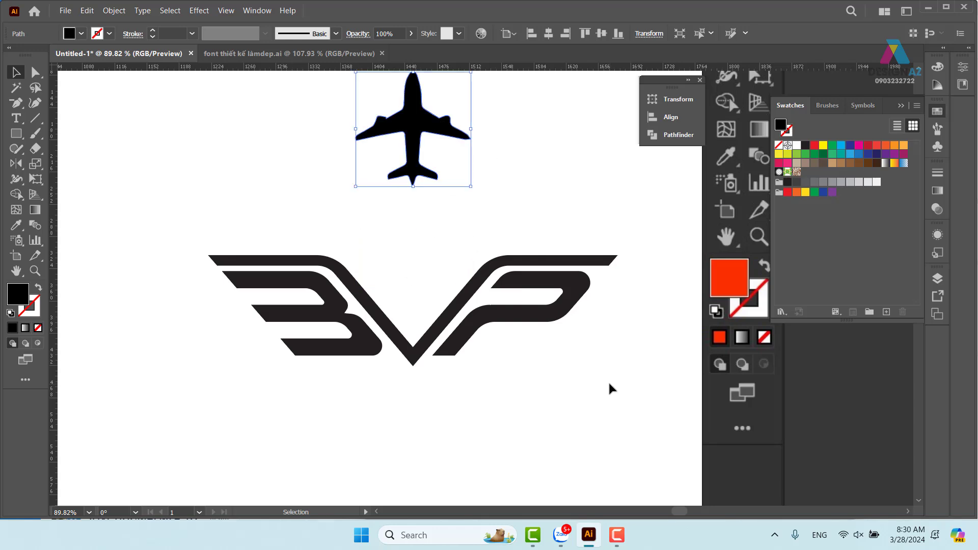
pyautogui.hotkey('ctrl', 'z')
pyautogui.click(570, 239)
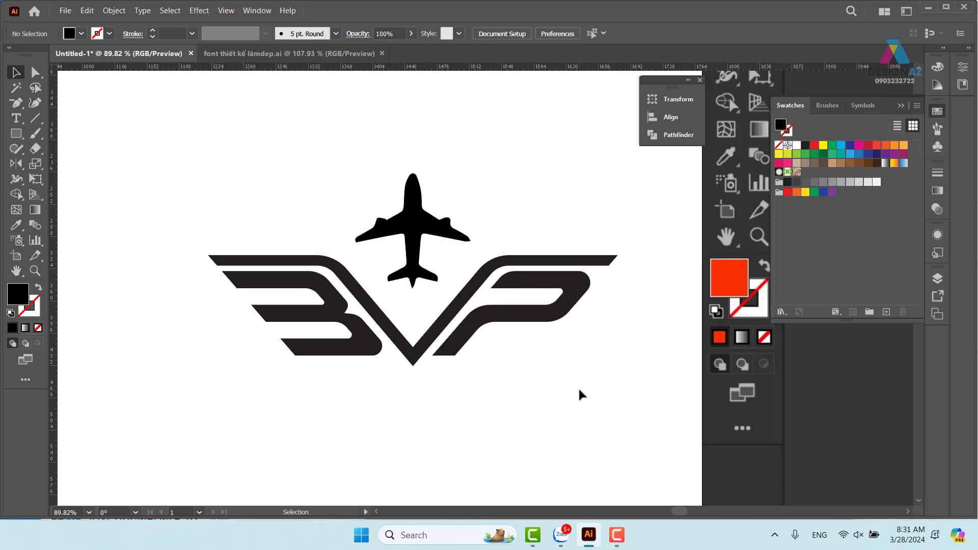
# Step: Try rounding the V's bottom tip to about 35 pt on the inner corner and about 45 pt on the outer corner
pyautogui.press('z')
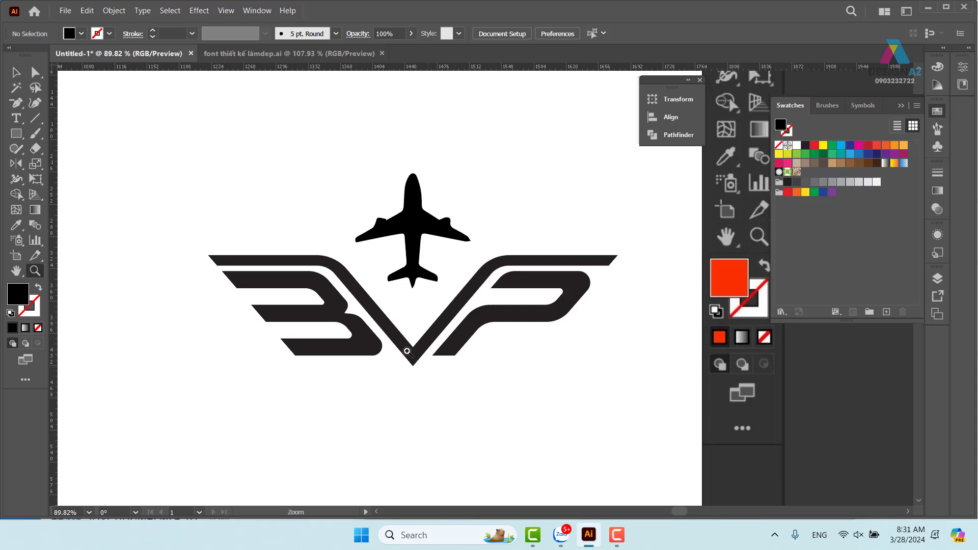
pyautogui.moveTo(406, 347); pyautogui.dragTo(470, 416)
pyautogui.click(35, 72)
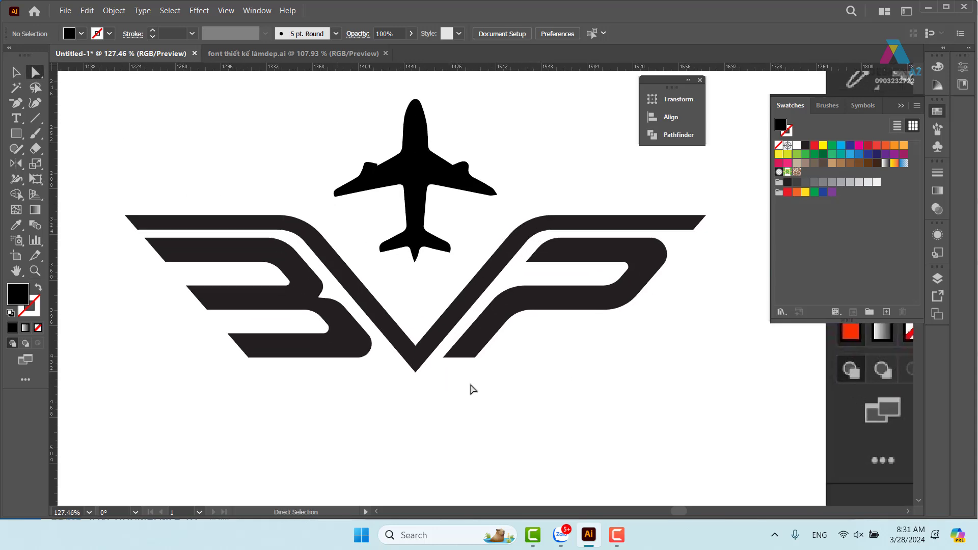
pyautogui.click(415, 350)
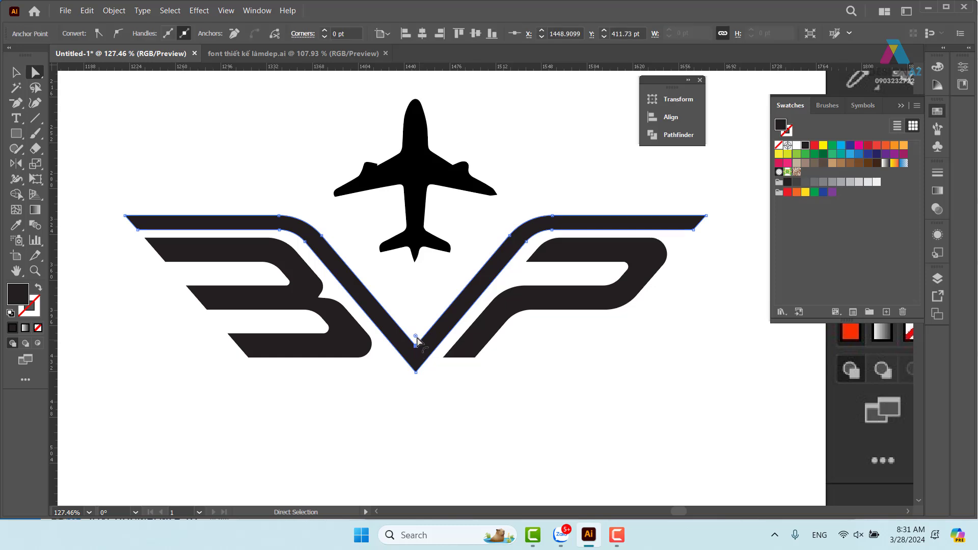
pyautogui.moveTo(413, 337); pyautogui.dragTo(418, 281)
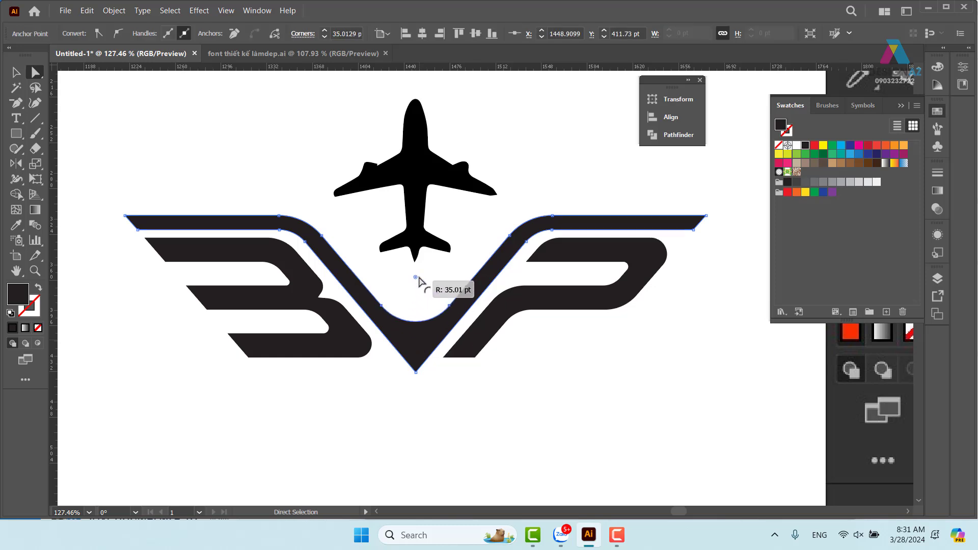
pyautogui.click(415, 371)
pyautogui.moveTo(415, 363); pyautogui.dragTo(414, 283)
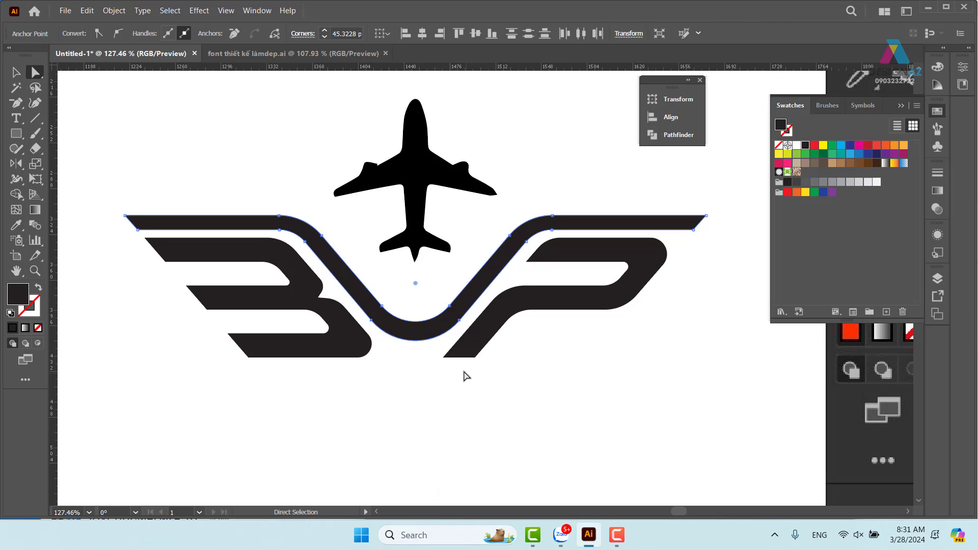
pyautogui.press('v')
pyautogui.hotkey('ctrl', 'z')
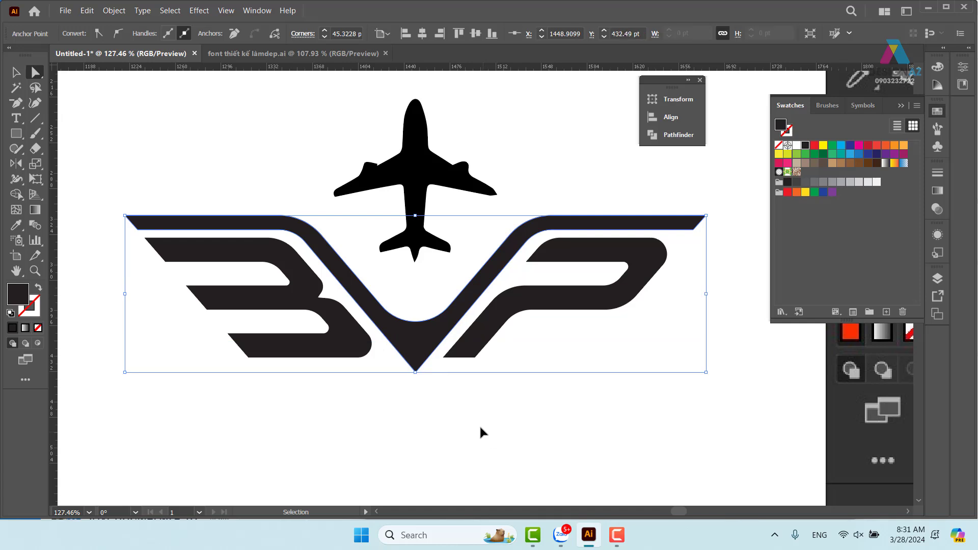
# Step: Round only the outer corner at the V's bottom tip to about 20 pt, keeping the inner corner sharp
pyautogui.press('a')
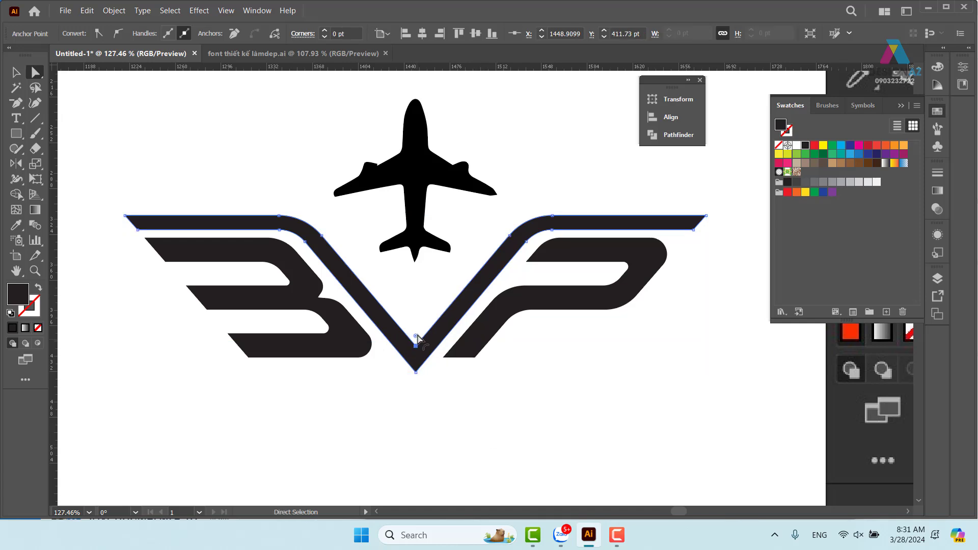
pyautogui.moveTo(417, 374); pyautogui.dragTo(422, 336)
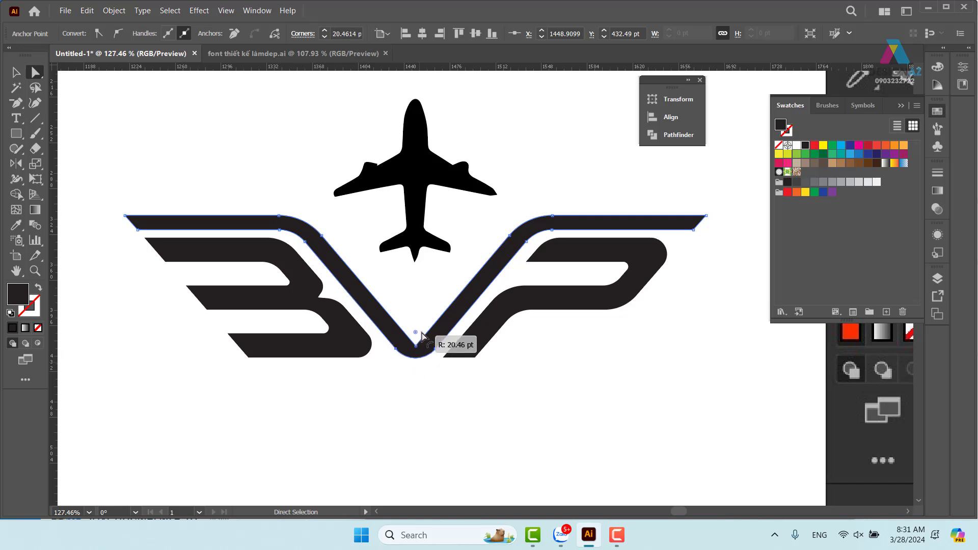
# Step: Round the inner corner at the V's bottom tip so it follows the curved outer corner
pyautogui.moveTo(421, 336); pyautogui.dragTo(415, 328)
pyautogui.click(418, 350)
pyautogui.click(445, 406)
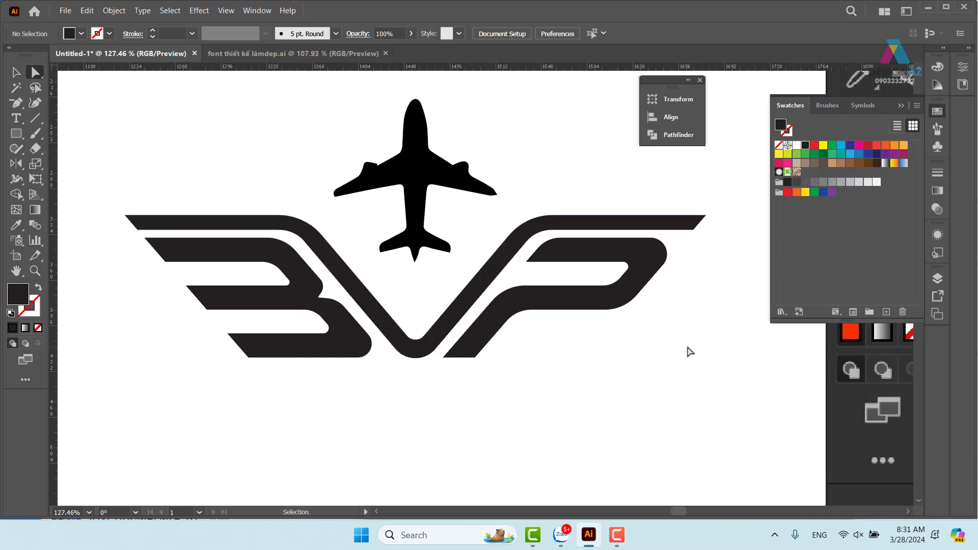
# Step: Move the whole logo with the airplane left, away from the reference image
pyautogui.hotkey('ctrl', '=')
pyautogui.hotkey('ctrl', '=')
pyautogui.hotkey('ctrl', '=')
pyautogui.hotkey('ctrl', '-')
pyautogui.hotkey('ctrl', '-')
pyautogui.hotkey('ctrl', '-')
pyautogui.hotkey('ctrl', '-')
pyautogui.hotkey('ctrl', '-')
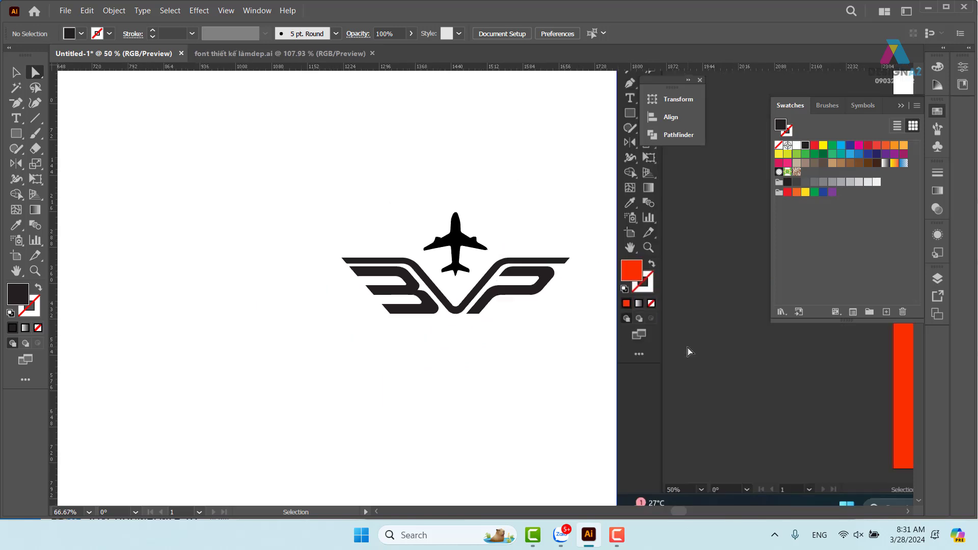
pyautogui.hotkey('ctrl', '-')
pyautogui.hotkey('ctrl', '-')
pyautogui.click(16, 72)
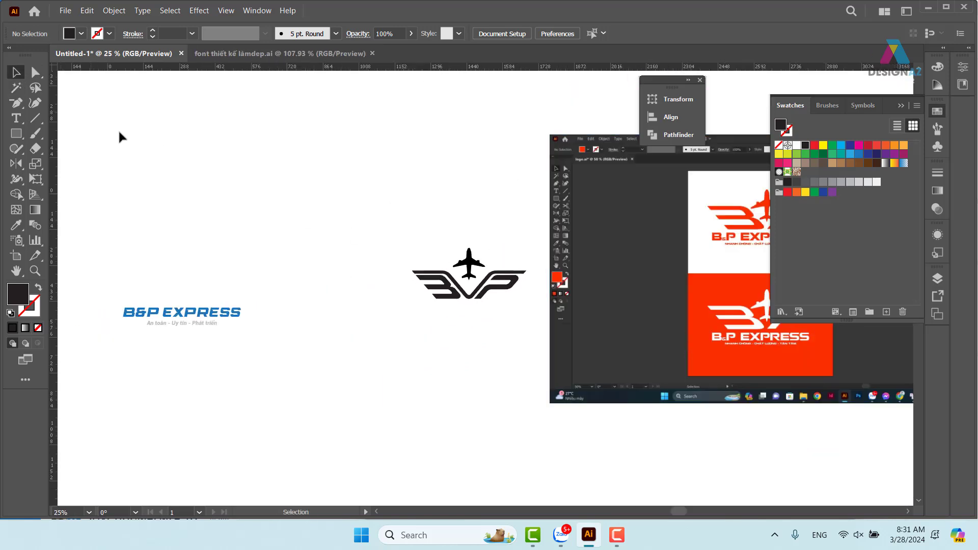
pyautogui.moveTo(364, 220); pyautogui.dragTo(455, 290)
pyautogui.click(387, 229)
# Step: Draw a narrow vertical ellipse about 13 by 127 pt over the airplane's fuselage, from nose to tail
pyautogui.press('z')
pyautogui.moveTo(387, 228); pyautogui.dragTo(521, 384)
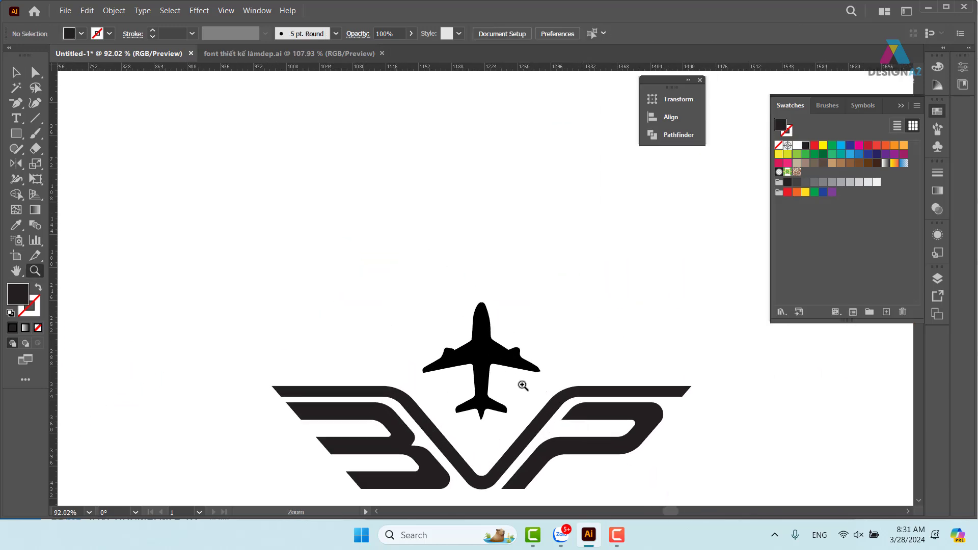
pyautogui.moveTo(451, 294); pyautogui.dragTo(421, 291)
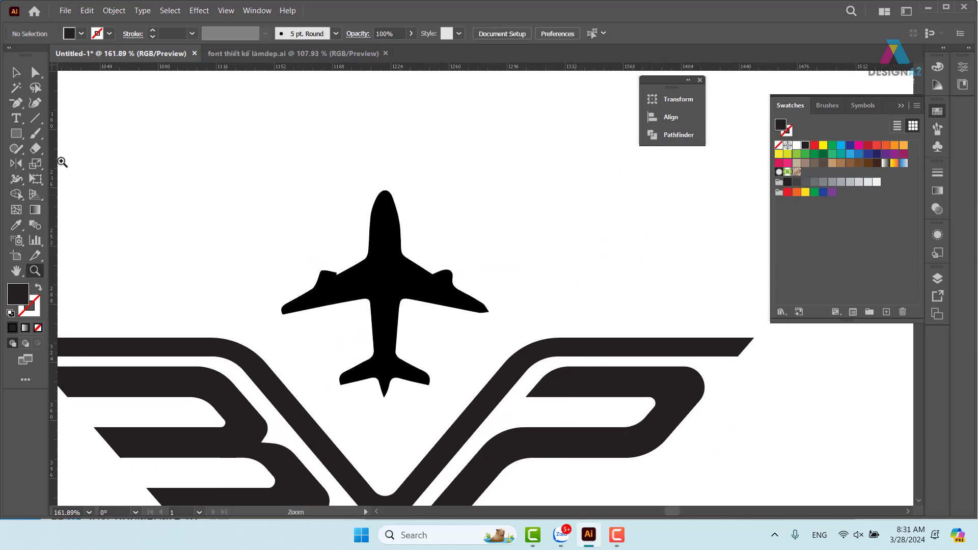
pyautogui.click(13, 134)
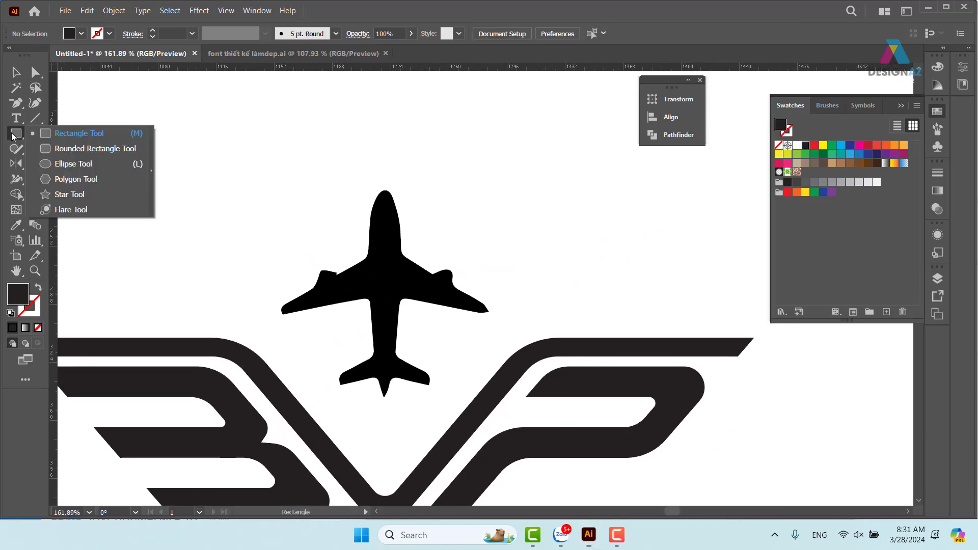
pyautogui.click(55, 163)
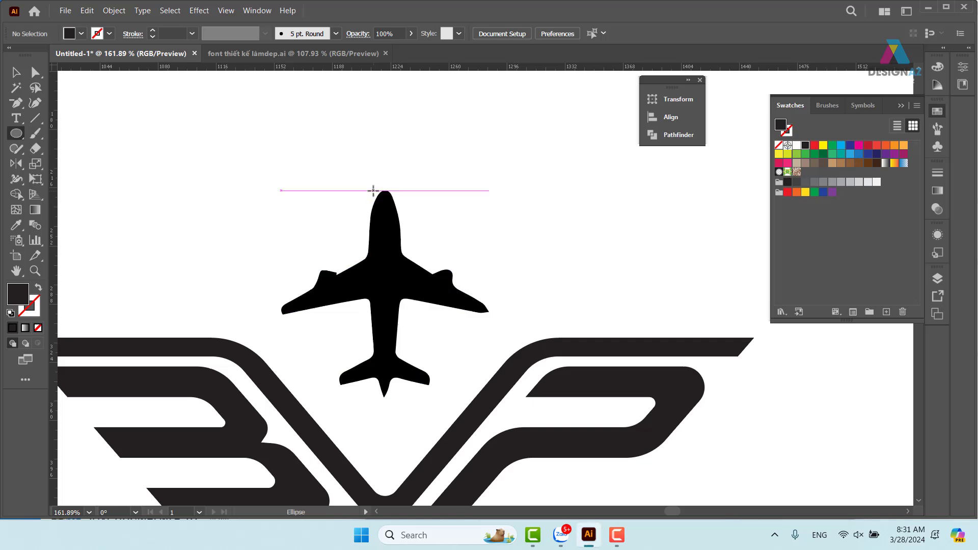
pyautogui.moveTo(374, 191); pyautogui.dragTo(393, 396)
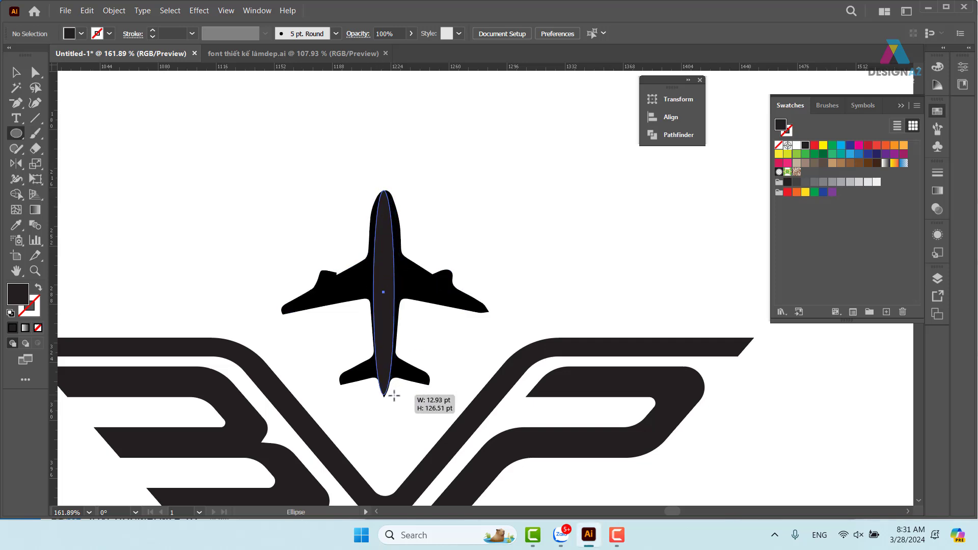
# Step: Widen the ellipse evenly on both sides to match the fuselage and fill it with red
pyautogui.press('z')
pyautogui.moveTo(299, 158); pyautogui.dragTo(403, 270)
pyautogui.press('space')
pyautogui.moveTo(454, 315); pyautogui.dragTo(435, 250)
pyautogui.press('v')
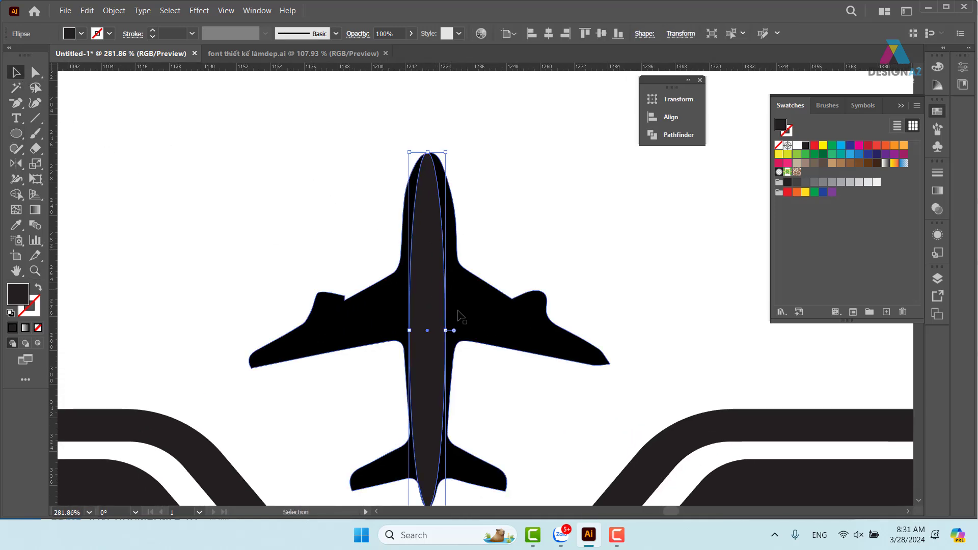
pyautogui.moveTo(411, 333); pyautogui.dragTo(405, 333)
pyautogui.press('space')
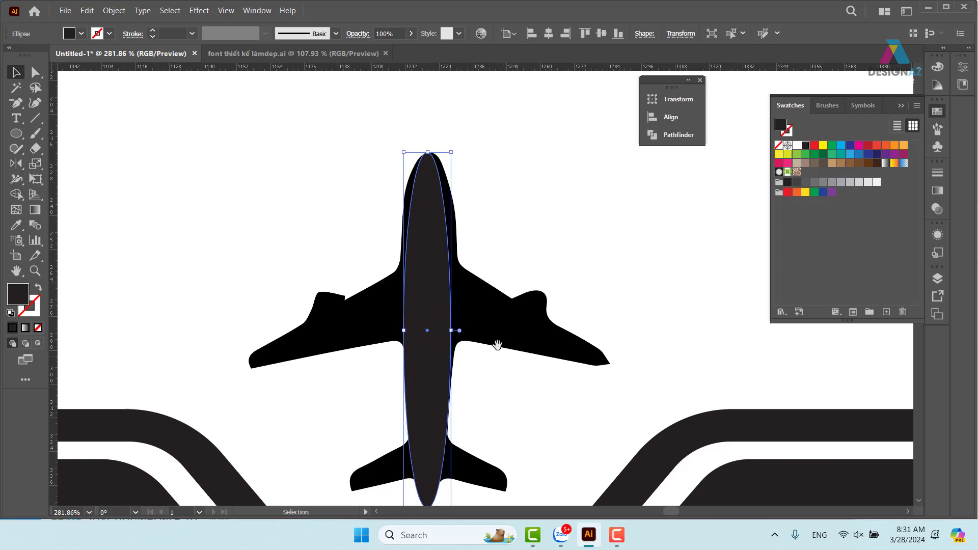
pyautogui.moveTo(497, 344); pyautogui.dragTo(473, 303)
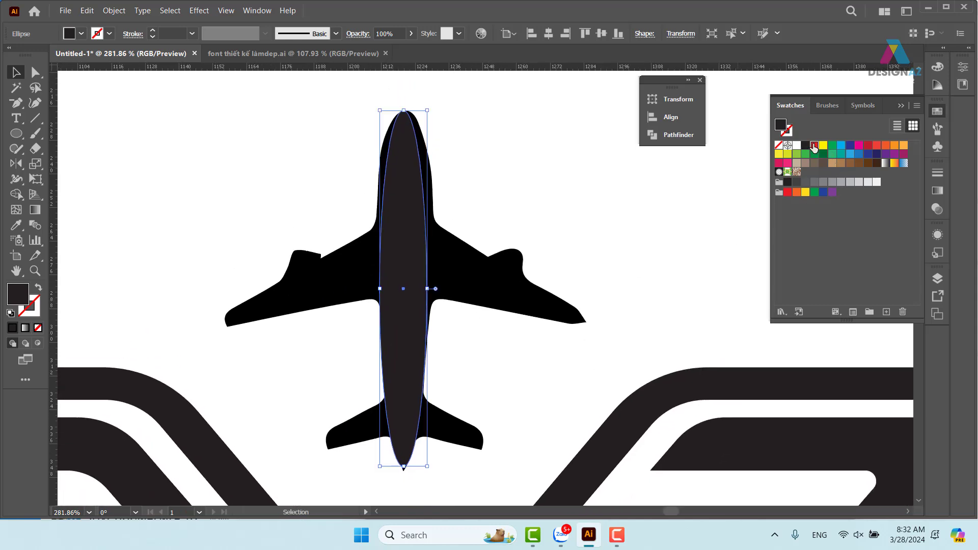
pyautogui.click(813, 146)
pyautogui.click(555, 248)
# Step: Taper the red ellipse with a perspective distortion so it is narrower at the tail and wider at the nose
pyautogui.click(414, 283)
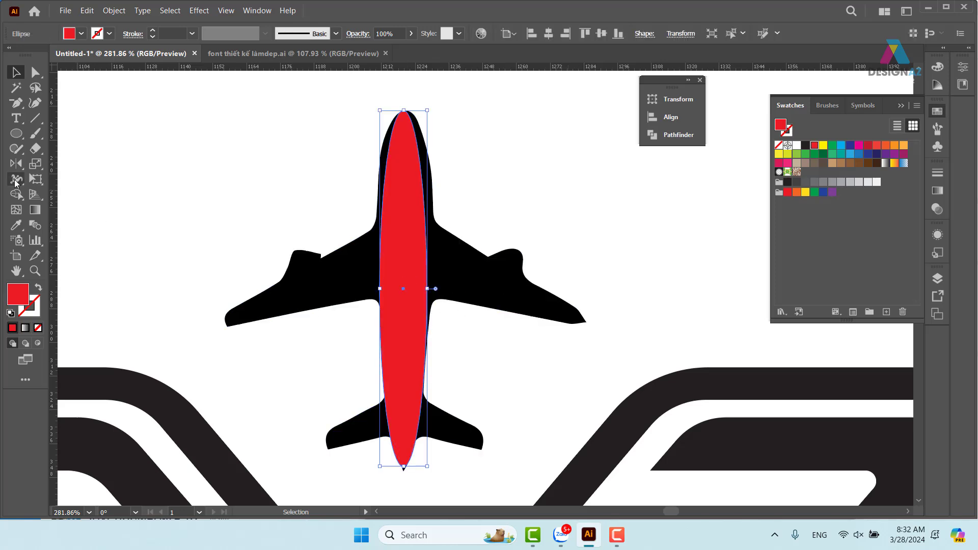
pyautogui.click(38, 183)
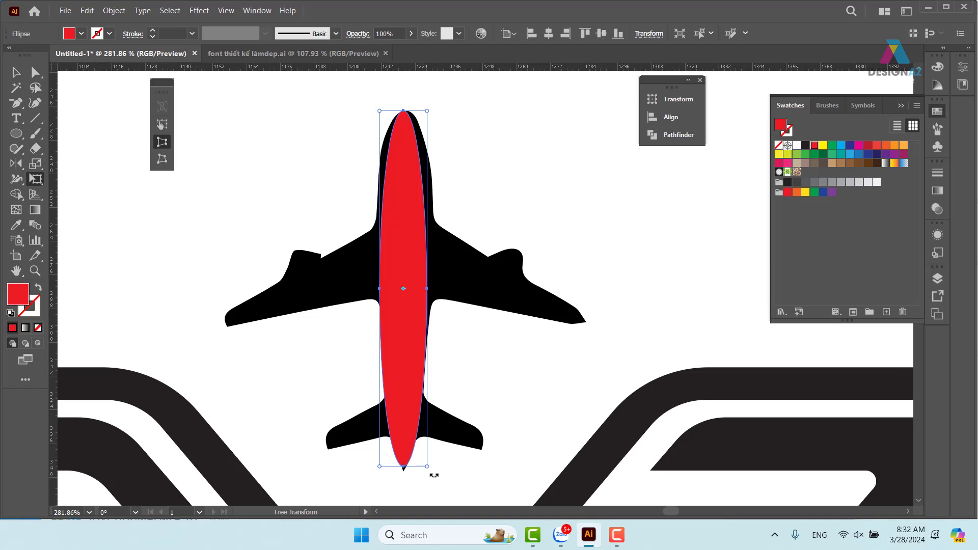
pyautogui.moveTo(427, 467); pyautogui.dragTo(423, 455)
pyautogui.moveTo(428, 113); pyautogui.dragTo(442, 110)
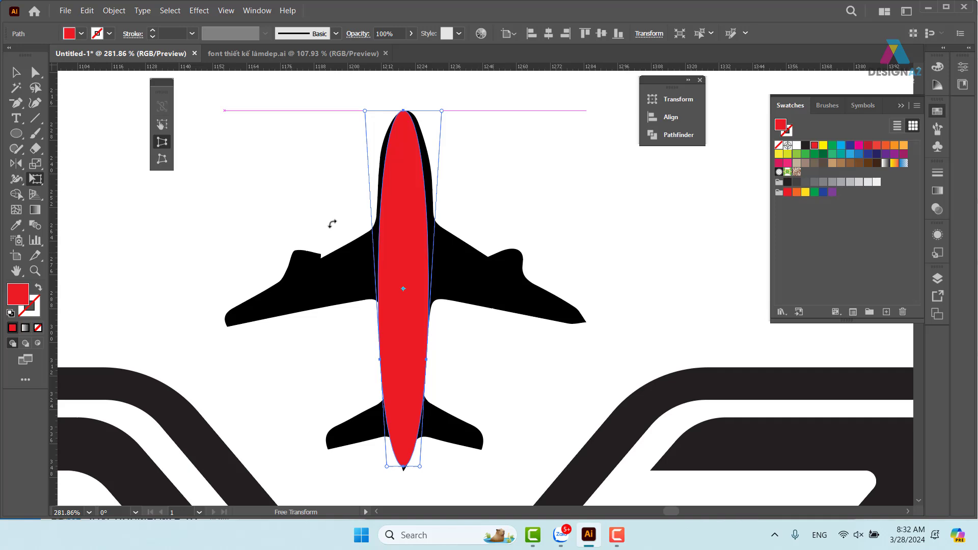
pyautogui.click(15, 72)
pyautogui.click(192, 282)
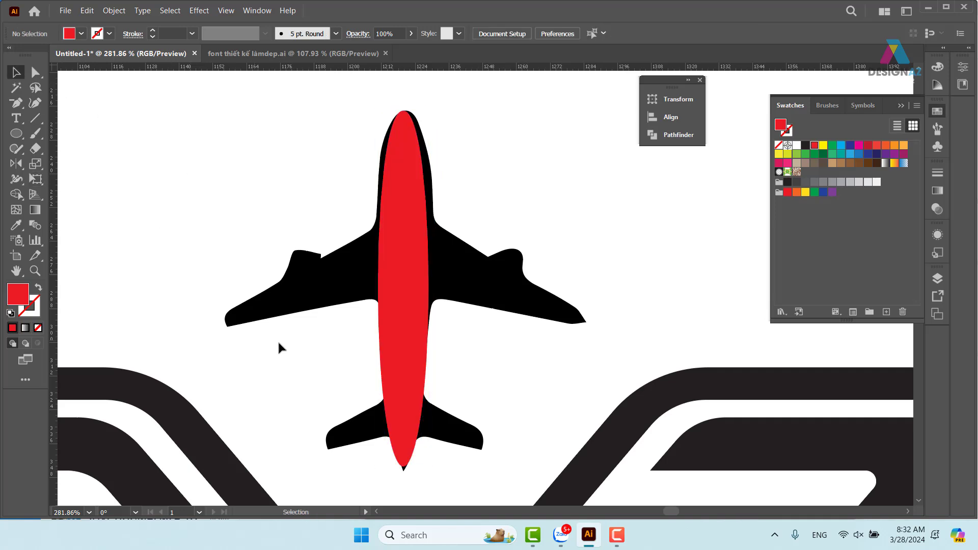
# Step: Draw a red rectangle over the airplane's left wing and move its corners to follow the wing's slanted, tapering outline
pyautogui.press('p')
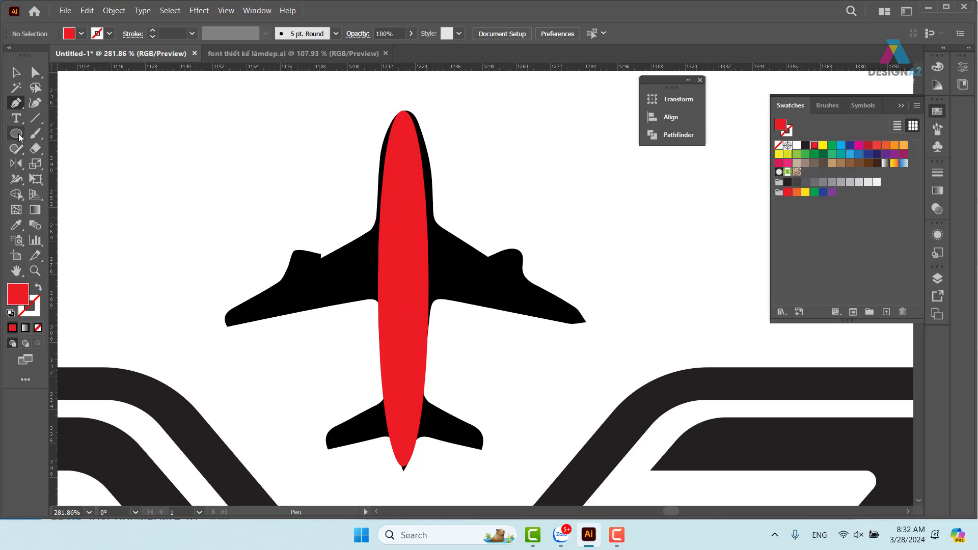
pyautogui.moveTo(16, 134); pyautogui.dragTo(61, 134)
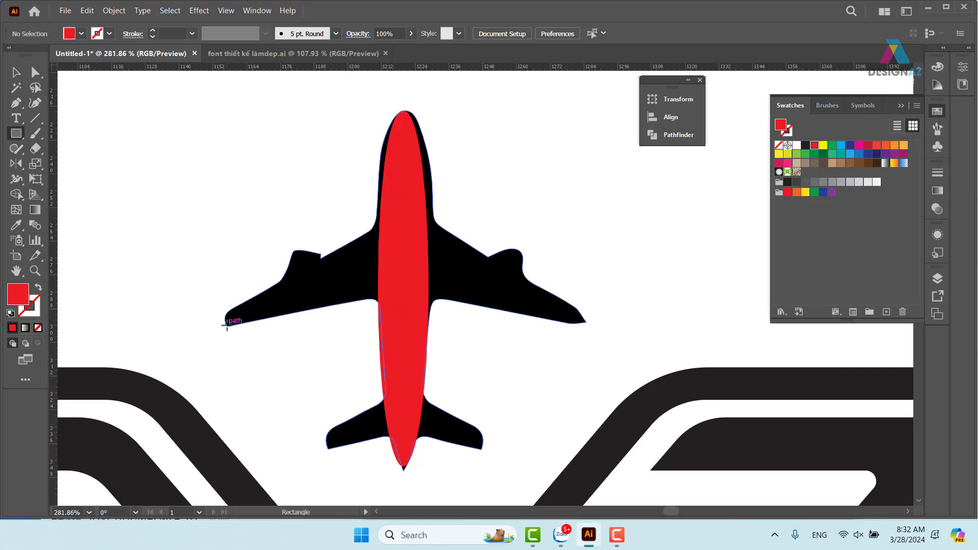
pyautogui.moveTo(227, 329); pyautogui.dragTo(383, 224)
pyautogui.click(36, 73)
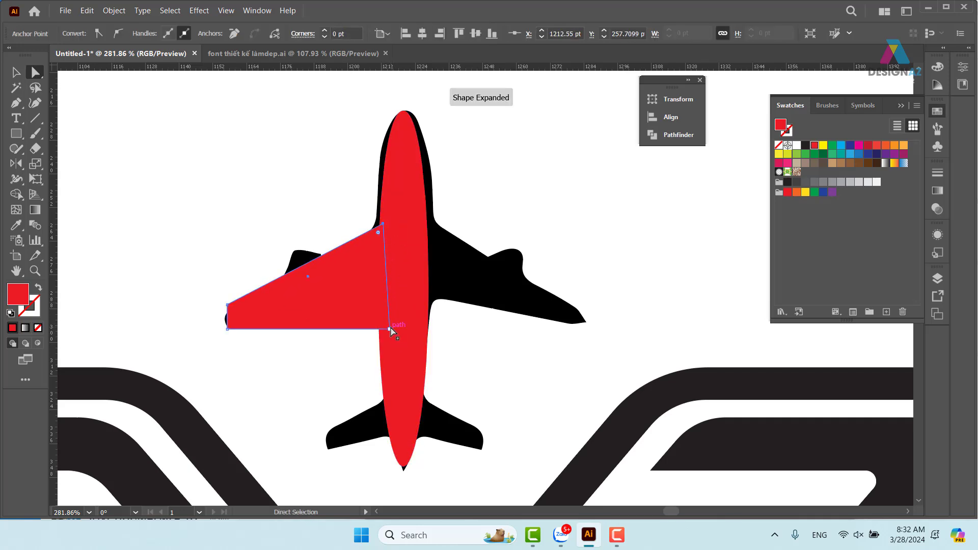
pyautogui.moveTo(390, 329); pyautogui.dragTo(385, 295)
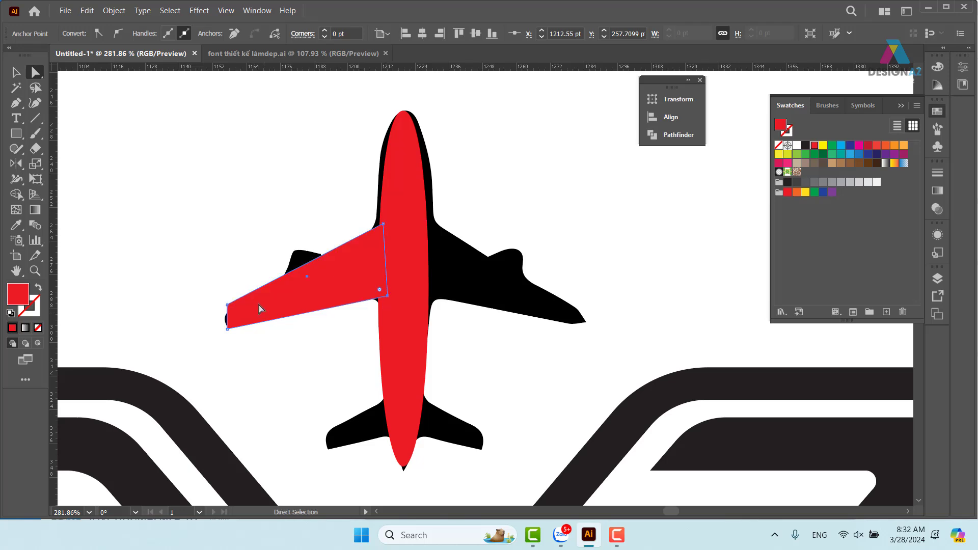
pyautogui.moveTo(227, 305); pyautogui.dragTo(227, 312)
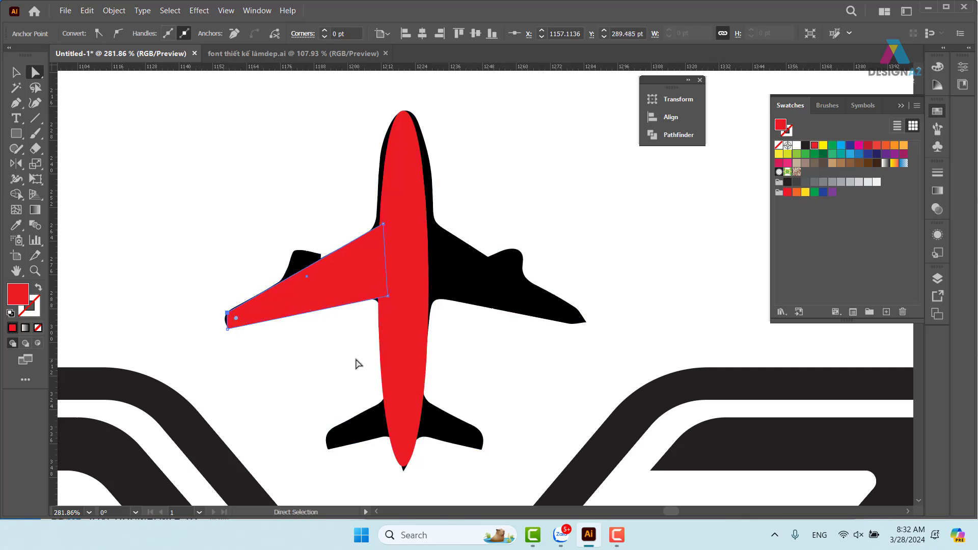
# Step: Duplicate the red wing shape and place the copy's tip over the left tail fin
pyautogui.moveTo(393, 404); pyautogui.dragTo(380, 358)
pyautogui.press('v')
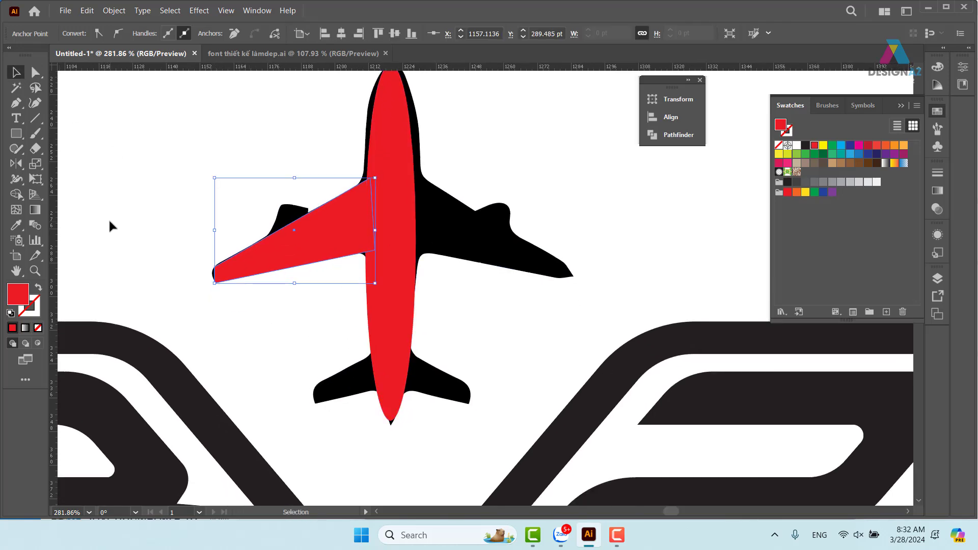
pyautogui.moveTo(307, 246); pyautogui.dragTo(410, 368)
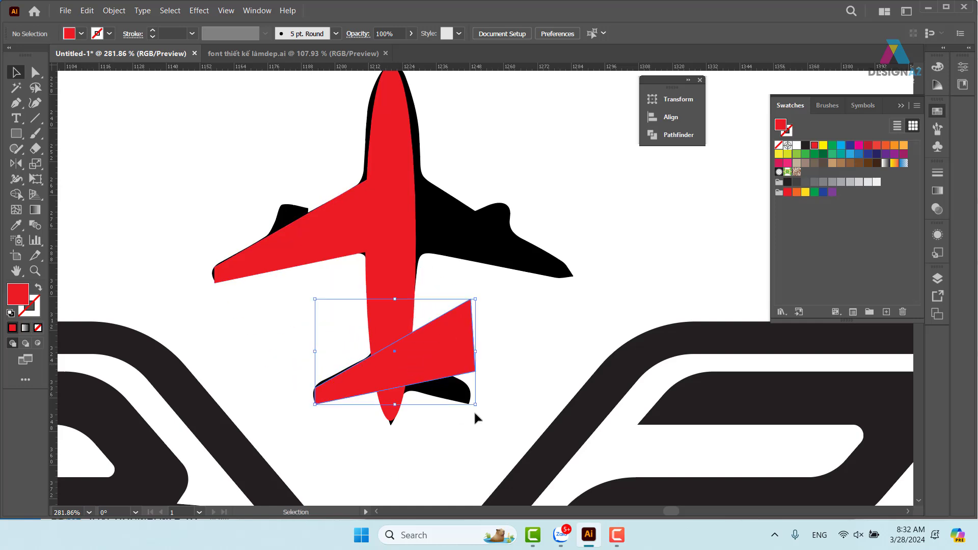
# Step: Trim the tail fin copy at a vertical line along the fuselage's centre with Shape Builder, then delete the leftover line
pyautogui.click(34, 117)
pyautogui.moveTo(390, 296); pyautogui.dragTo(401, 409)
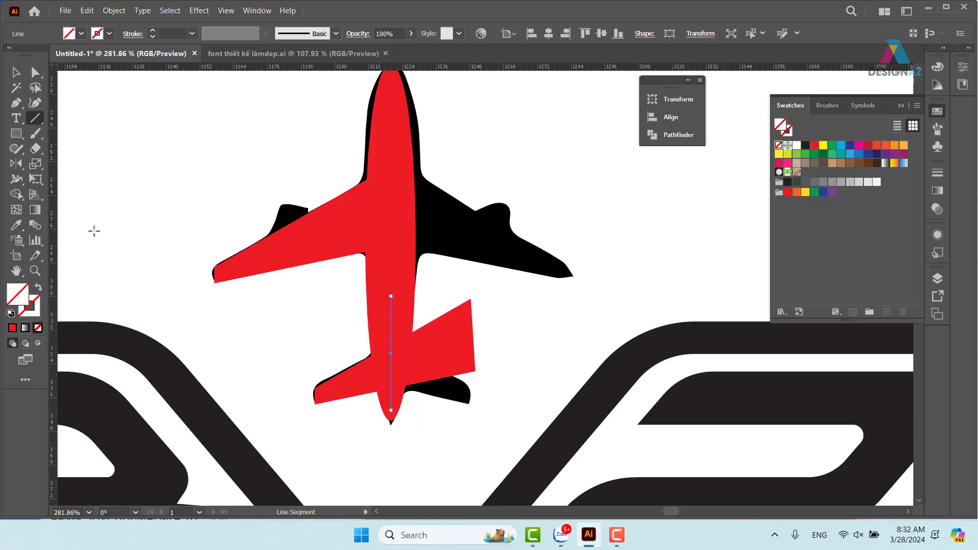
pyautogui.press('v')
pyautogui.keyDown('shift'); pyautogui.click(419, 335); pyautogui.keyUp('shift')
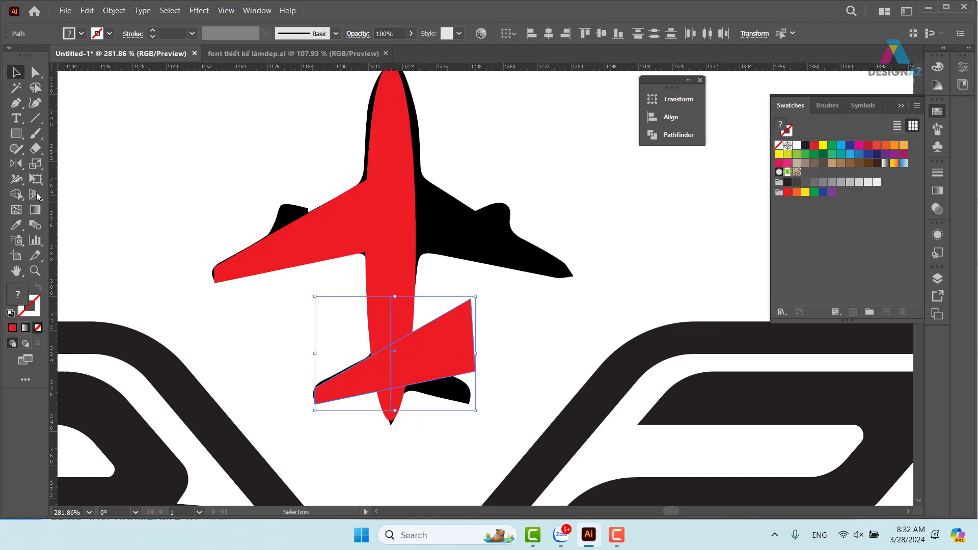
pyautogui.click(16, 194)
pyautogui.moveTo(522, 354); pyautogui.dragTo(446, 397)
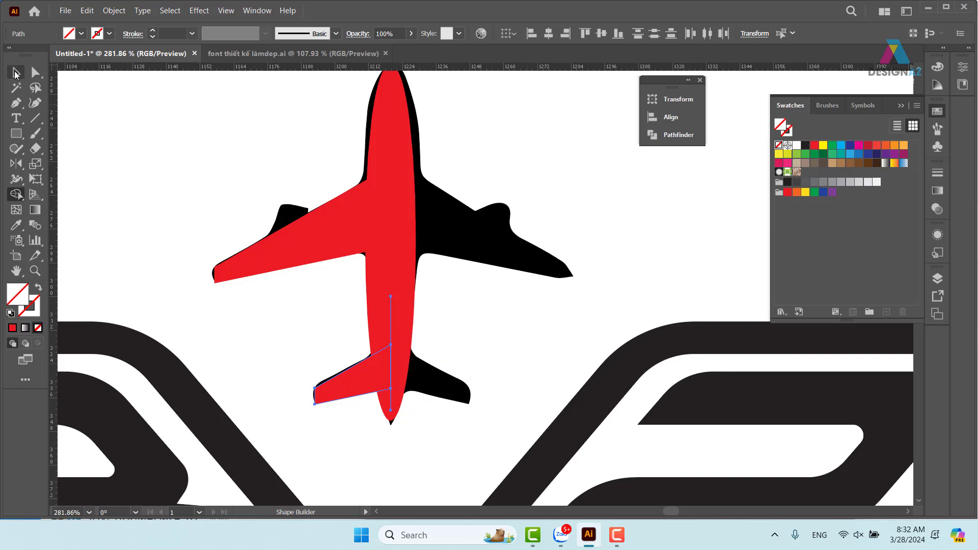
pyautogui.click(16, 74)
pyautogui.click(390, 328)
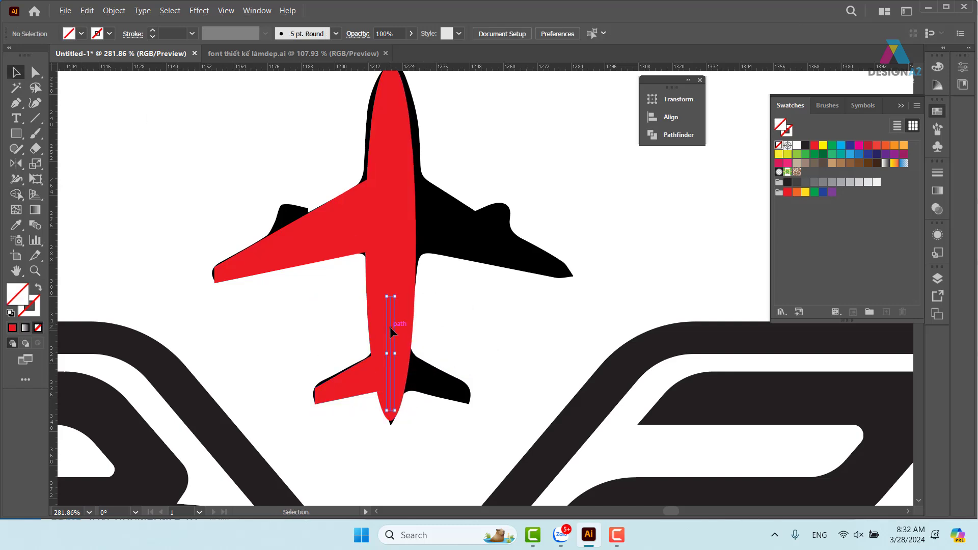
pyautogui.press('Delete')
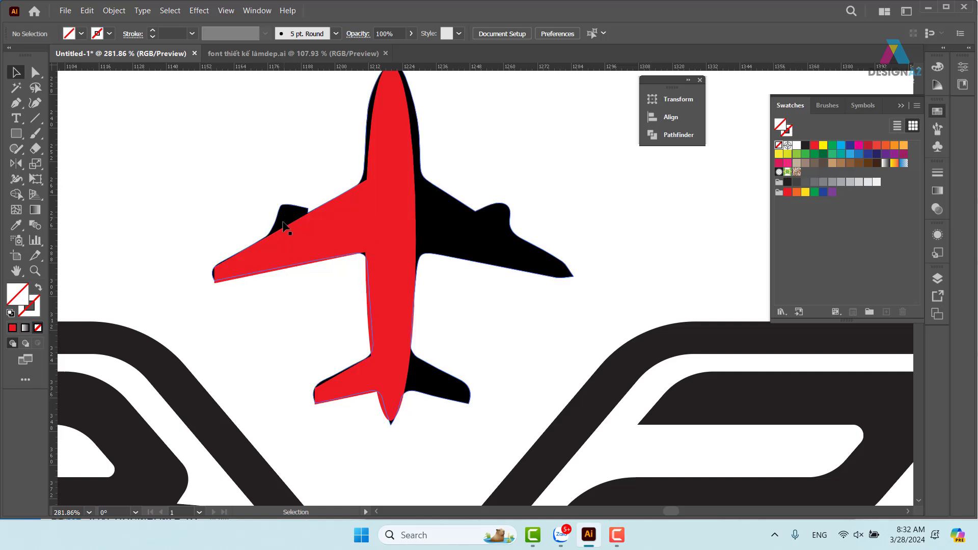
# Step: Draw a small rectangle over the left wing's engine and give it the fuselage's red fill
pyautogui.click(20, 135)
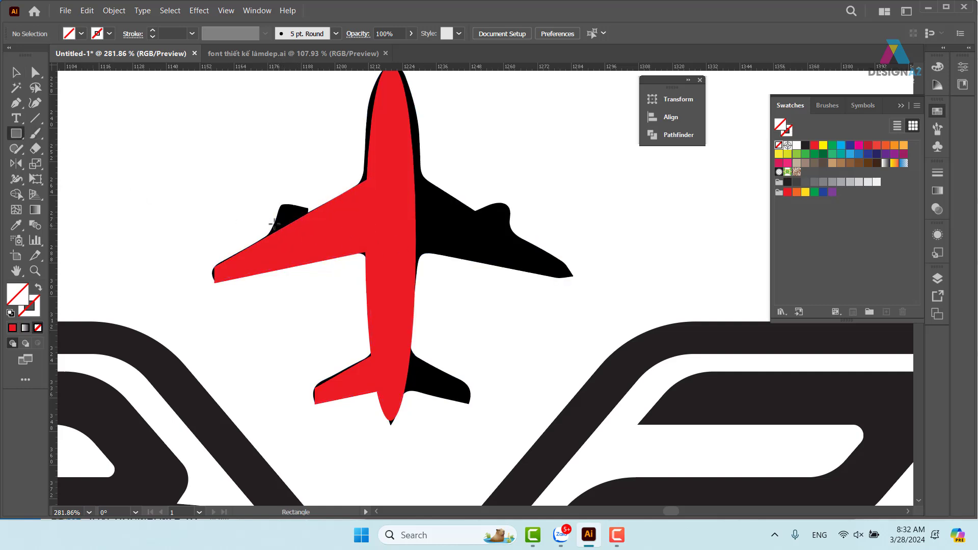
pyautogui.moveTo(273, 213); pyautogui.dragTo(316, 273)
pyautogui.press('i')
pyautogui.click(382, 209)
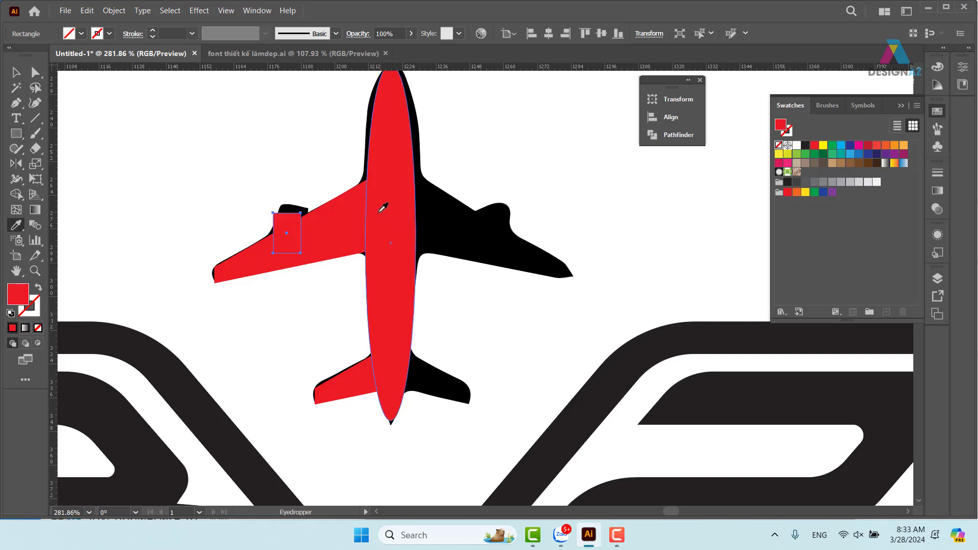
pyautogui.press('v')
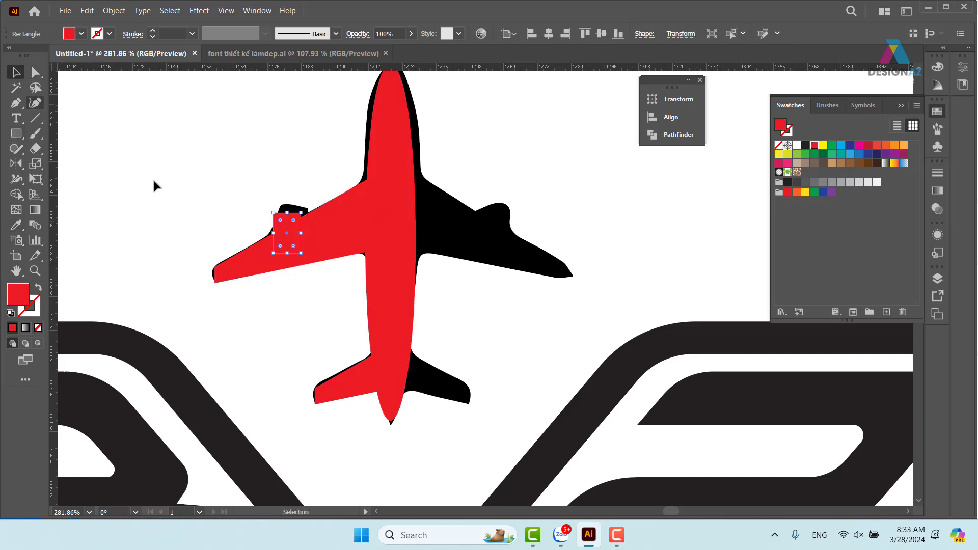
# Step: Slant the engine rectangle's front edge by raising the corner nearest the fuselage
pyautogui.click(32, 75)
pyautogui.moveTo(301, 212)
pyautogui.mouseDown()
pyautogui.moveTo(273, 214)
pyautogui.moveTo(296, 224)
pyautogui.mouseUp()
pyautogui.click(23, 72)
pyautogui.click(221, 146)
pyautogui.click(328, 187)
# Step: Group the red left engine, wing and tail fin shapes
pyautogui.moveTo(407, 268); pyautogui.dragTo(372, 295)
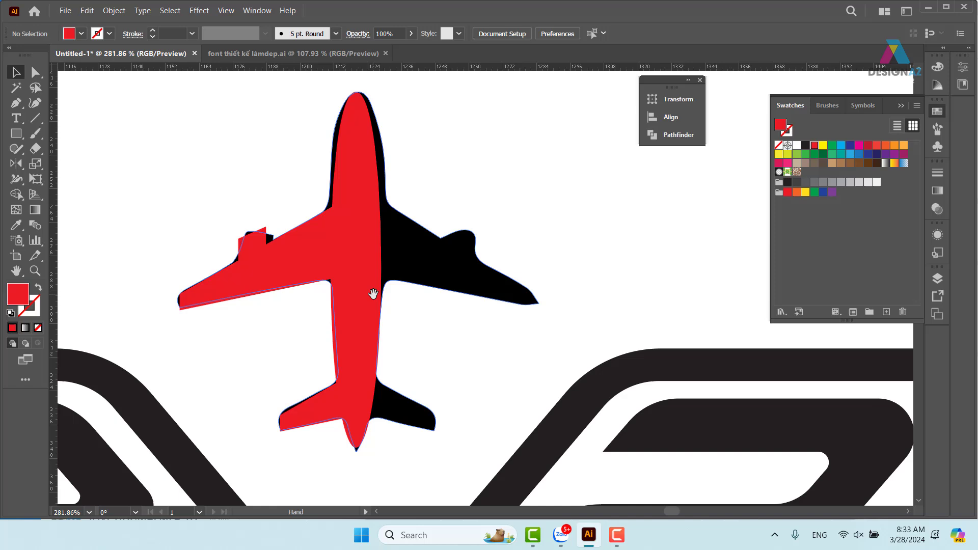
pyautogui.click(260, 255)
pyautogui.keyDown('shift'); pyautogui.click(294, 266); pyautogui.keyUp('shift')
pyautogui.keyDown('shift'); pyautogui.click(319, 414); pyautogui.keyUp('shift')
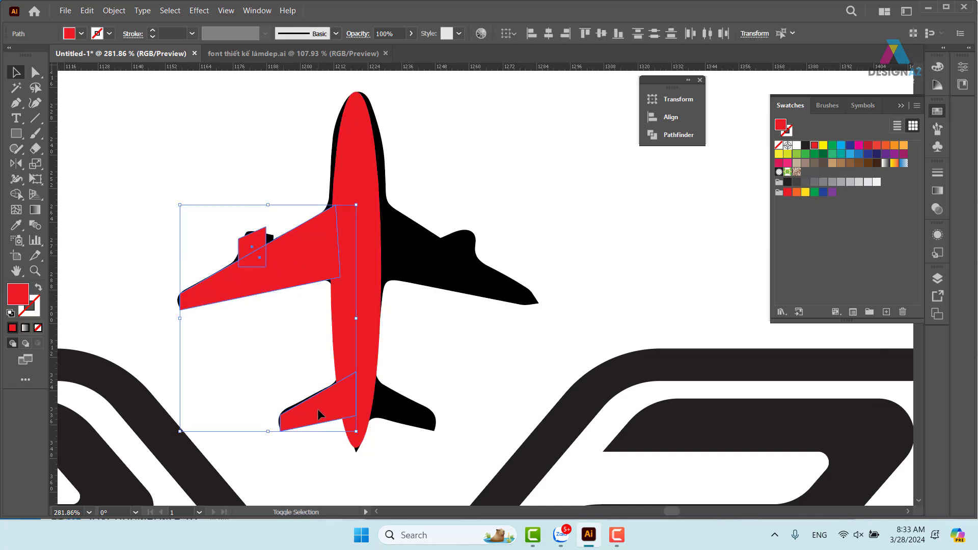
pyautogui.hotkey('ctrl', 'g')
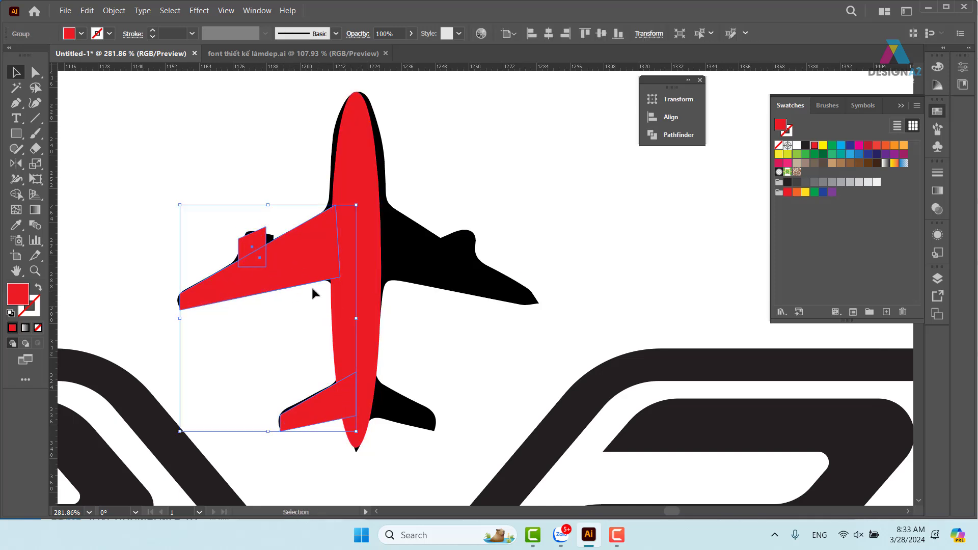
# Step: Copy the wing group to the airplane's right side and mirror the copy horizontally
pyautogui.moveTo(299, 265); pyautogui.dragTo(507, 261)
pyautogui.press('o')
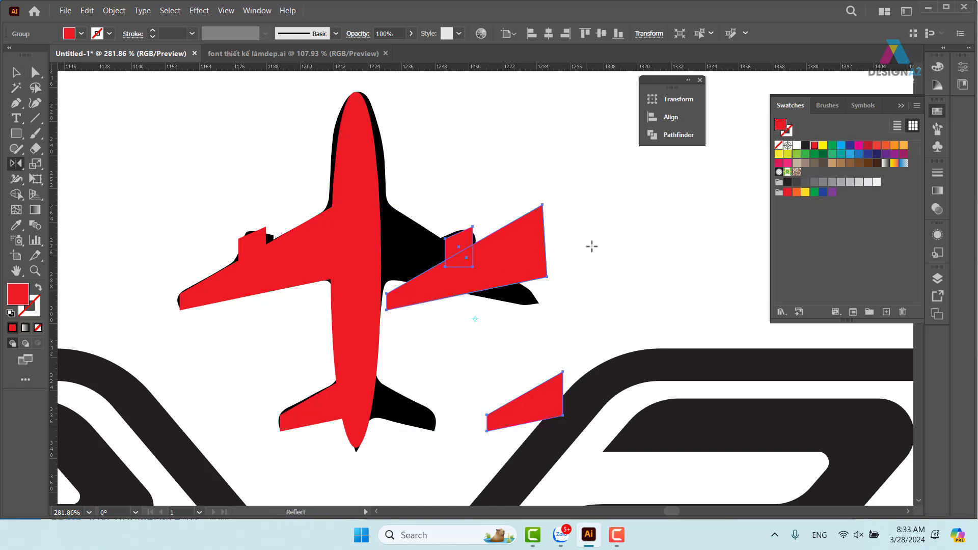
pyautogui.moveTo(590, 246); pyautogui.dragTo(382, 279)
pyautogui.click(17, 73)
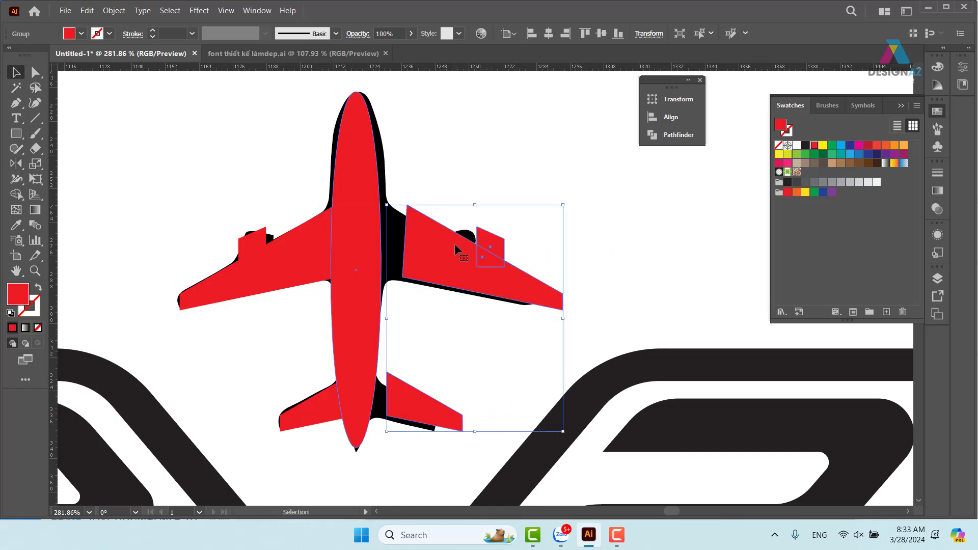
# Step: Move the mirrored wing group against the fuselage and centre both wing sets, grouped together, horizontally on the fuselage
pyautogui.moveTo(460, 262); pyautogui.dragTo(428, 260)
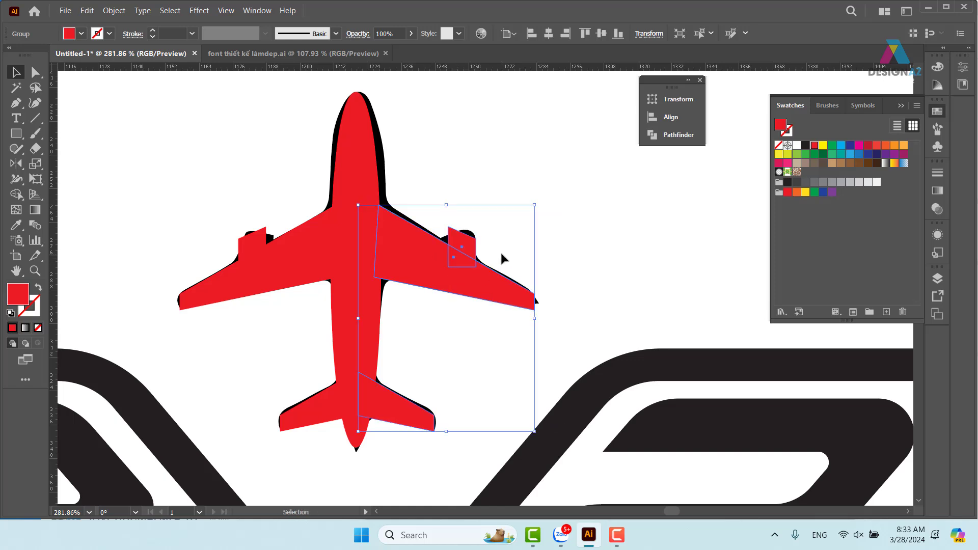
pyautogui.keyDown('shift'); pyautogui.click(291, 276); pyautogui.keyUp('shift')
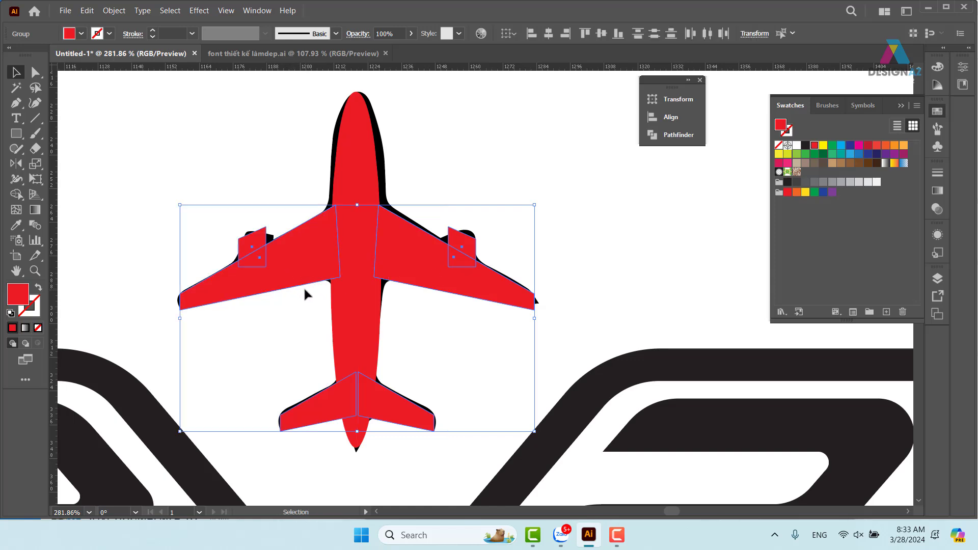
pyautogui.press('a')
pyautogui.press('v')
pyautogui.keyDown('shift'); pyautogui.click(356, 173); pyautogui.keyUp('shift')
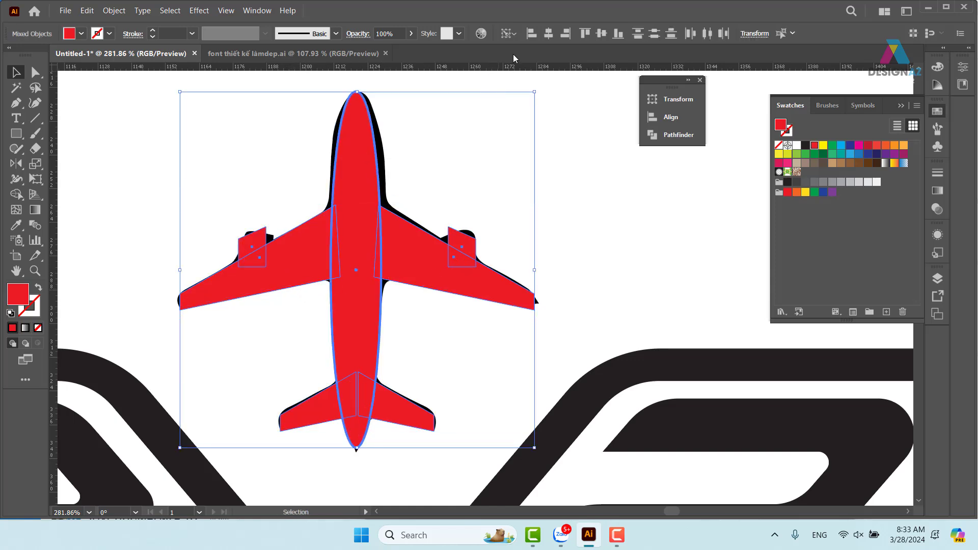
pyautogui.click(549, 34)
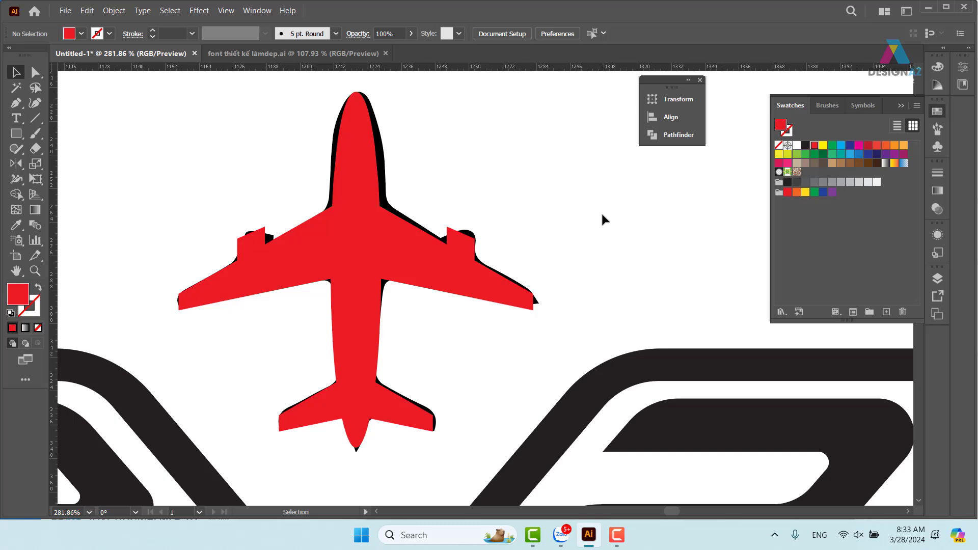
# Step: Unite the red fuselage and wing shapes into a single airplane shape
pyautogui.click(370, 186)
pyautogui.keyDown('shift'); pyautogui.click(318, 262); pyautogui.keyUp('shift')
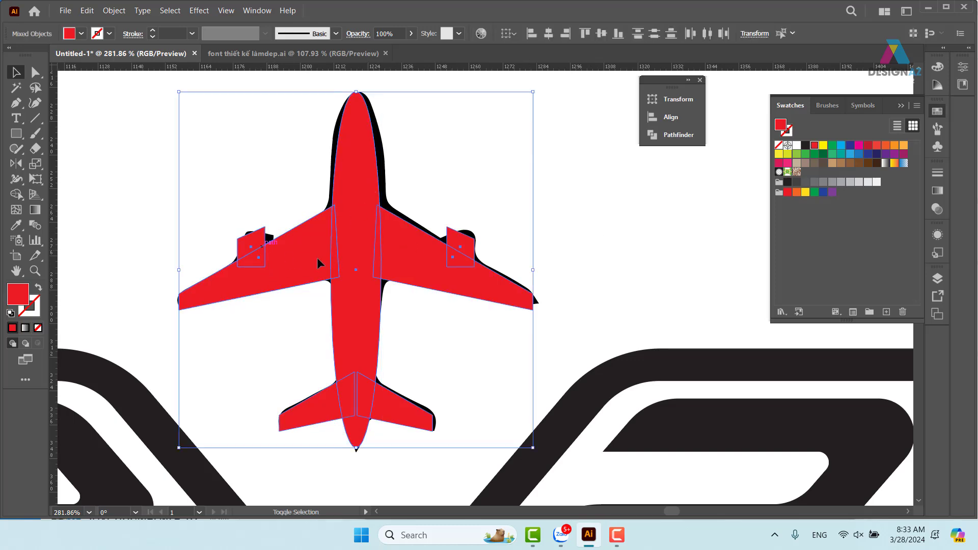
pyautogui.click(679, 135)
pyautogui.click(504, 127)
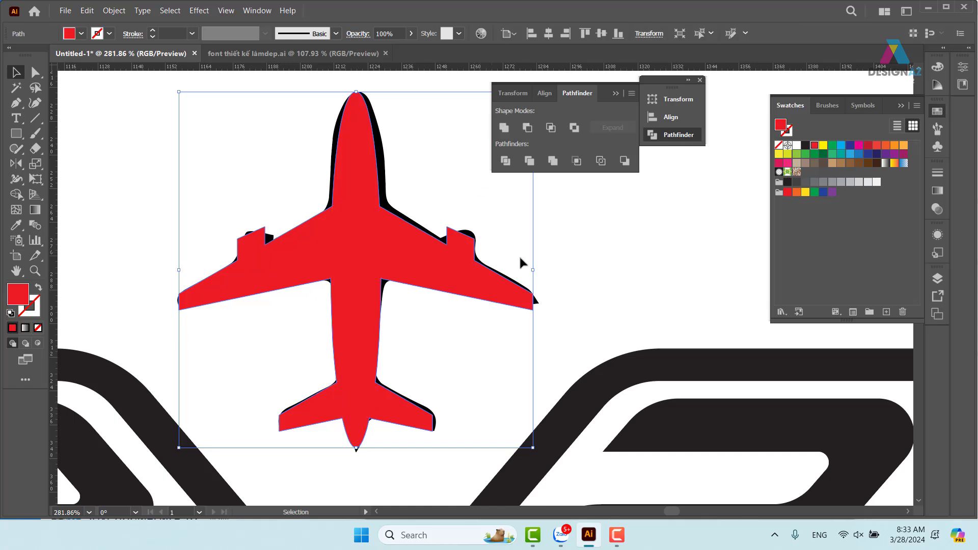
pyautogui.click(554, 262)
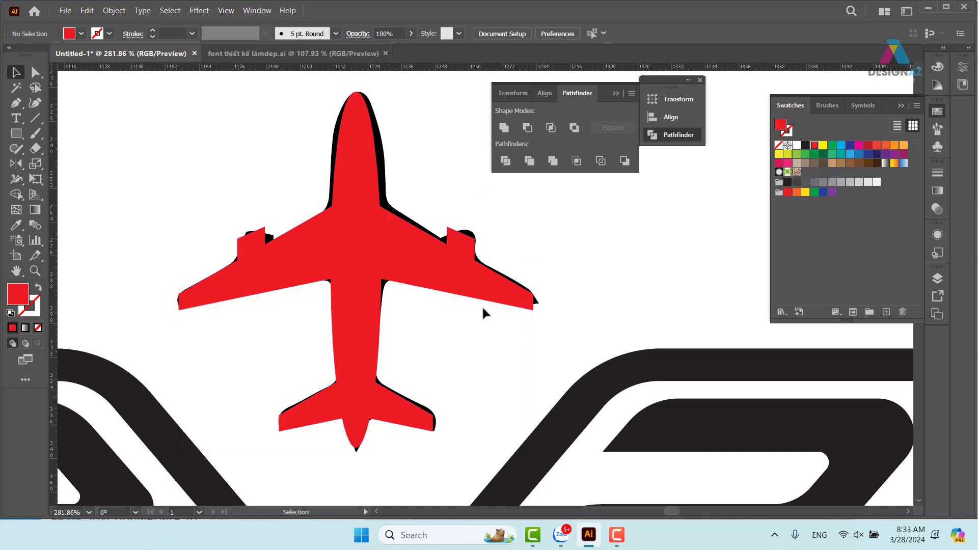
# Step: Round the front outer corners of both tail fins by about 4.7 pt and both wing tips by about 4.9 pt
pyautogui.click(35, 72)
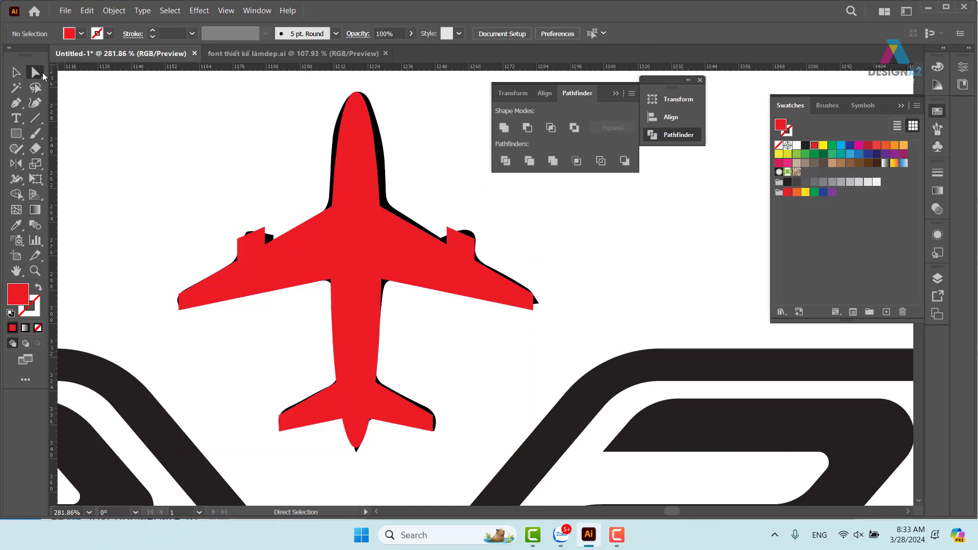
pyautogui.click(280, 415)
pyautogui.keyDown('shift'); pyautogui.click(433, 416); pyautogui.keyUp('shift')
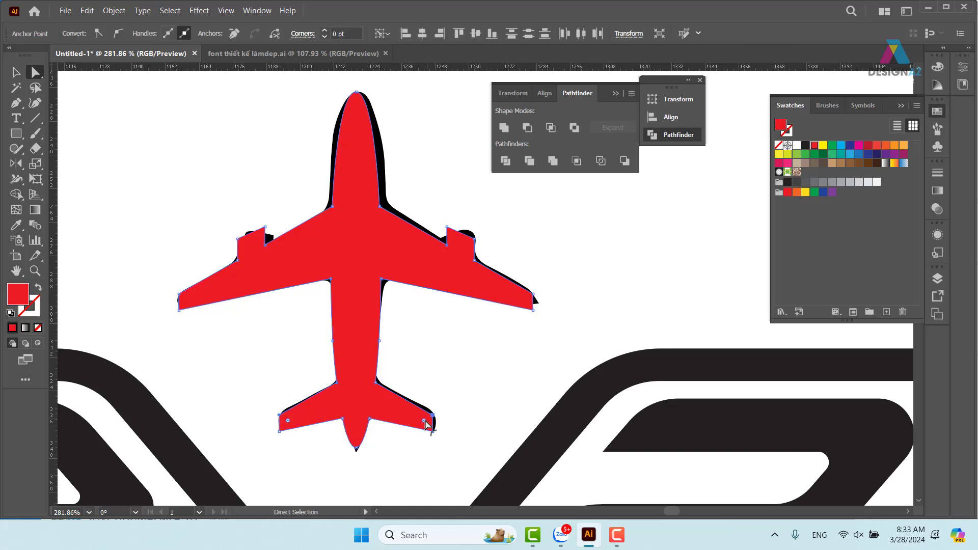
pyautogui.moveTo(426, 423); pyautogui.dragTo(419, 423)
pyautogui.click(179, 295)
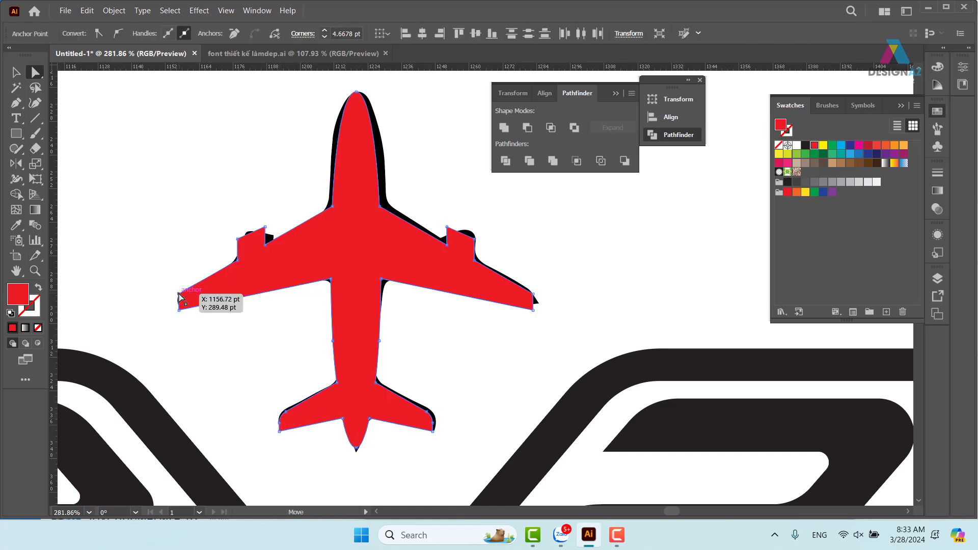
pyautogui.keyDown('shift'); pyautogui.click(532, 294); pyautogui.keyUp('shift')
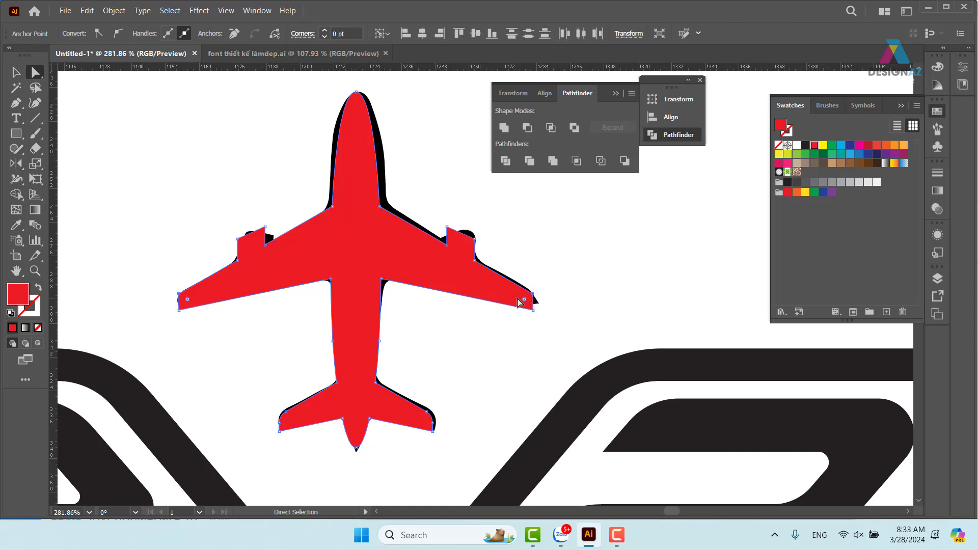
pyautogui.moveTo(525, 304); pyautogui.dragTo(527, 308)
# Step: Round the two front corners of both engines together
pyautogui.click(239, 239)
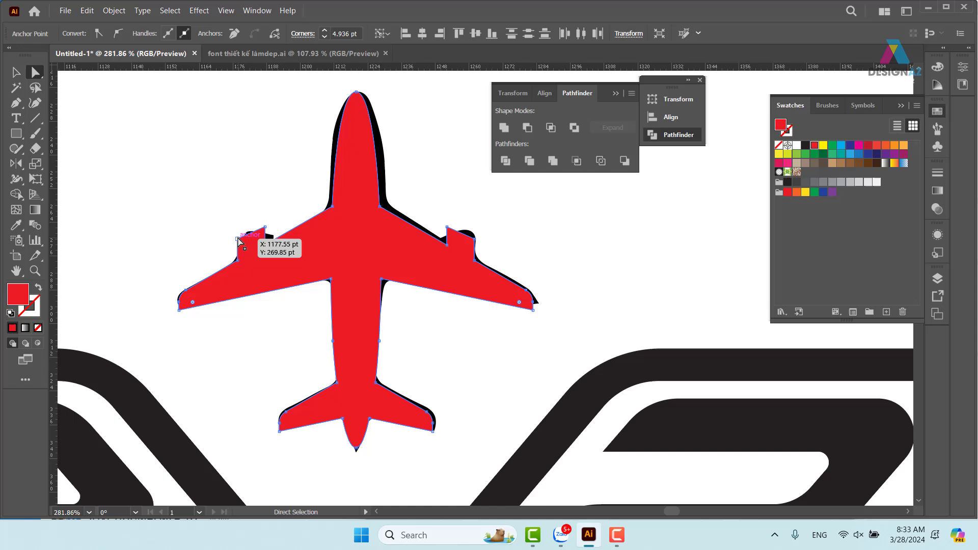
pyautogui.keyDown('shift'); pyautogui.click(264, 228); pyautogui.keyUp('shift')
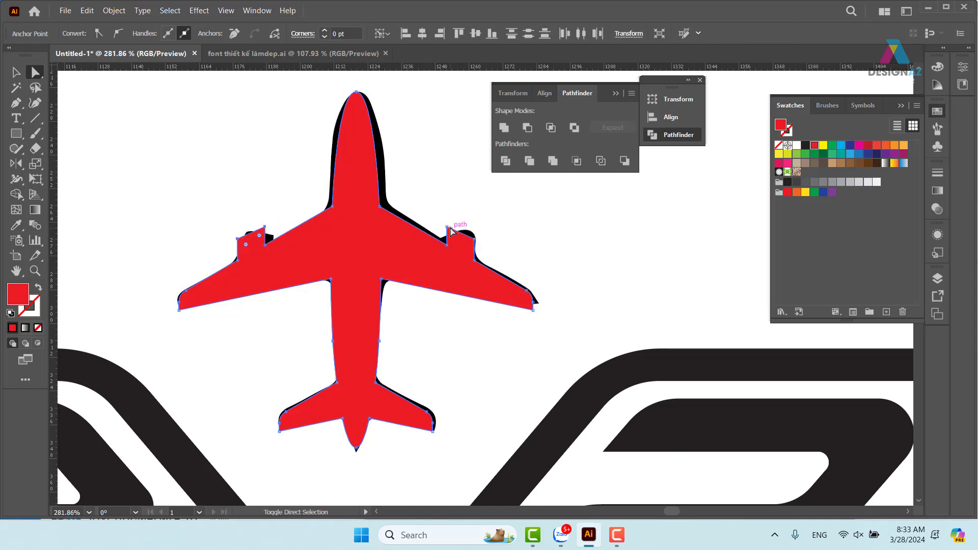
pyautogui.keyDown('shift'); pyautogui.click(447, 227); pyautogui.keyUp('shift')
pyautogui.keyDown('shift'); pyautogui.click(475, 240); pyautogui.keyUp('shift')
pyautogui.moveTo(468, 247); pyautogui.dragTo(472, 254)
# Step: Delete the black reference airplane from behind the red one
pyautogui.click(15, 74)
pyautogui.click(198, 137)
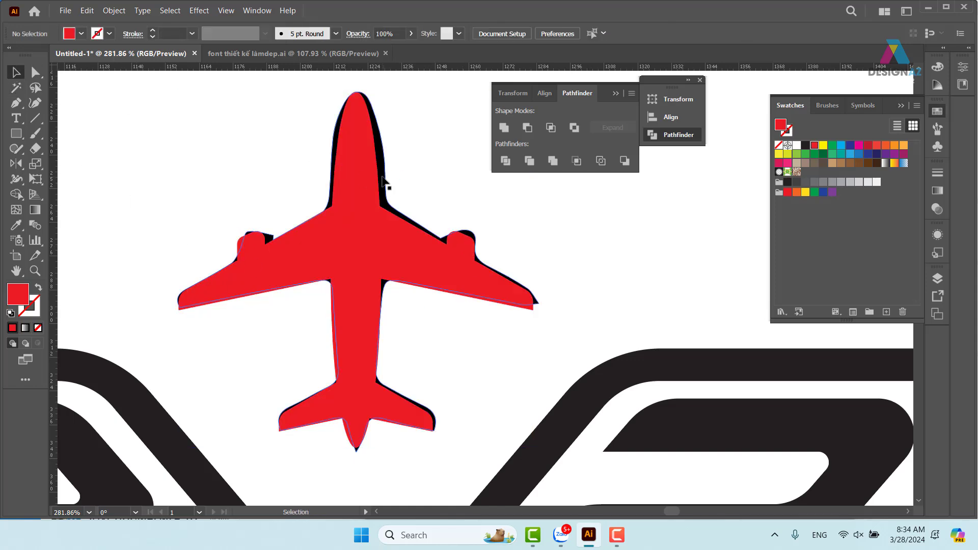
pyautogui.moveTo(399, 175); pyautogui.dragTo(455, 184)
pyautogui.press('Delete')
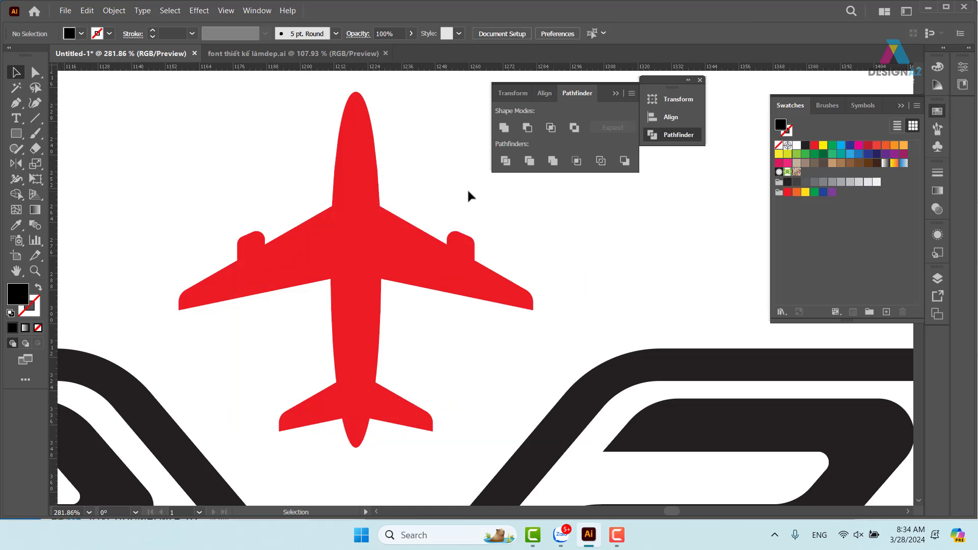
# Step: Scale the two anchor points where the tail fins' front edges meet the fuselage inward to narrow the fuselage there
pyautogui.click(365, 330)
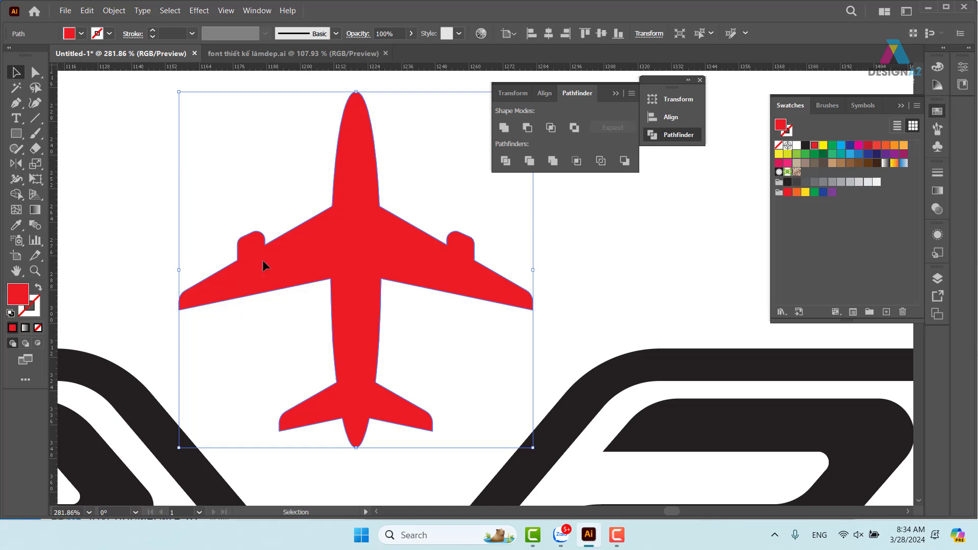
pyautogui.press('a')
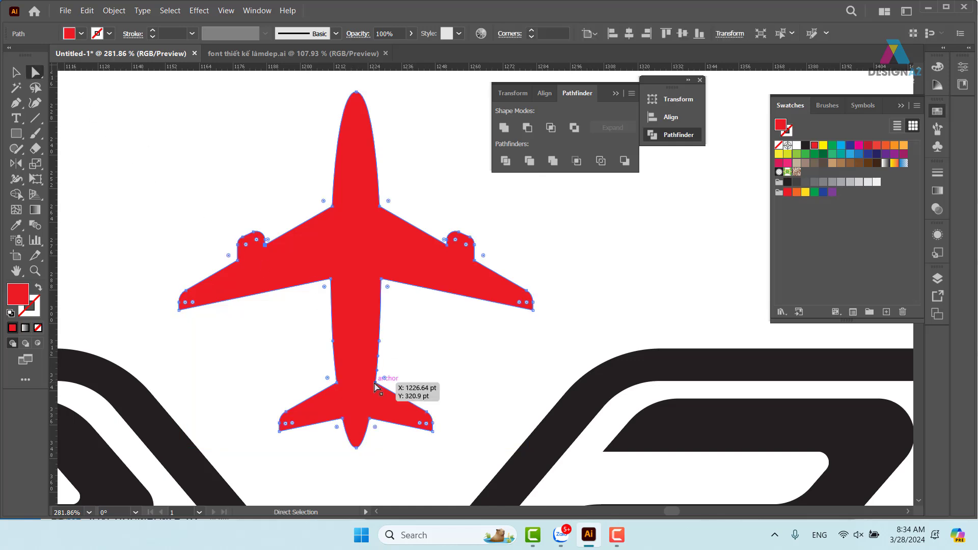
pyautogui.click(337, 383)
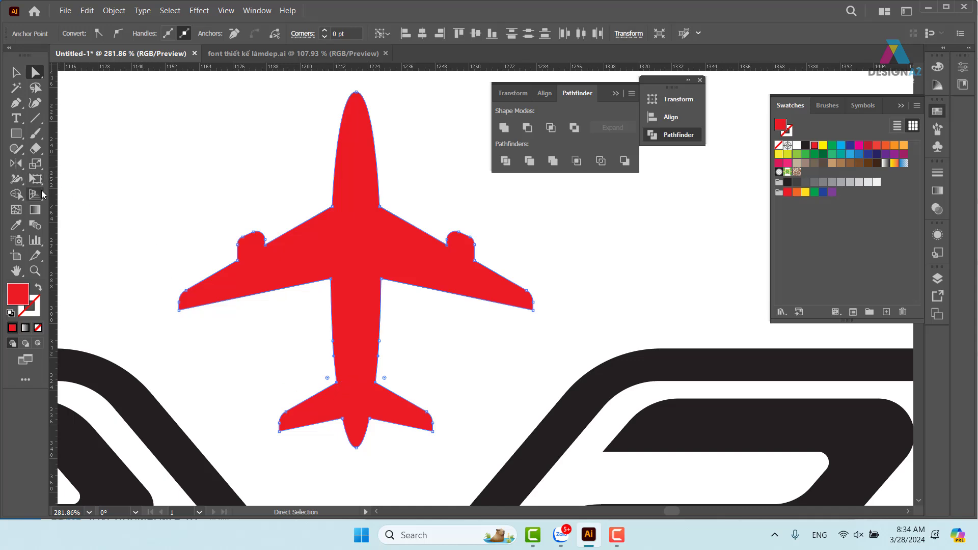
pyautogui.press('s')
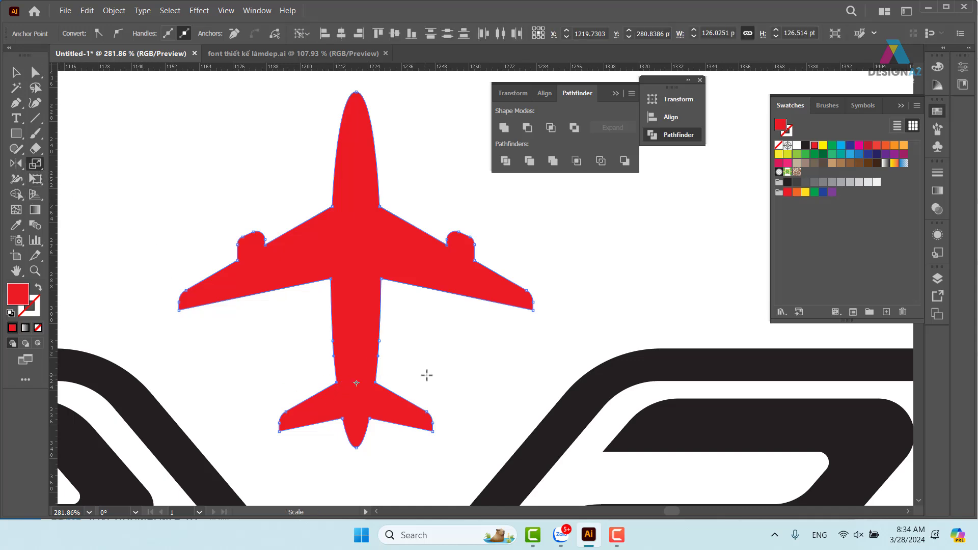
pyautogui.moveTo(373, 389)
pyautogui.mouseDown()
pyautogui.moveTo(357, 386)
pyautogui.moveTo(374, 391)
pyautogui.mouseUp()
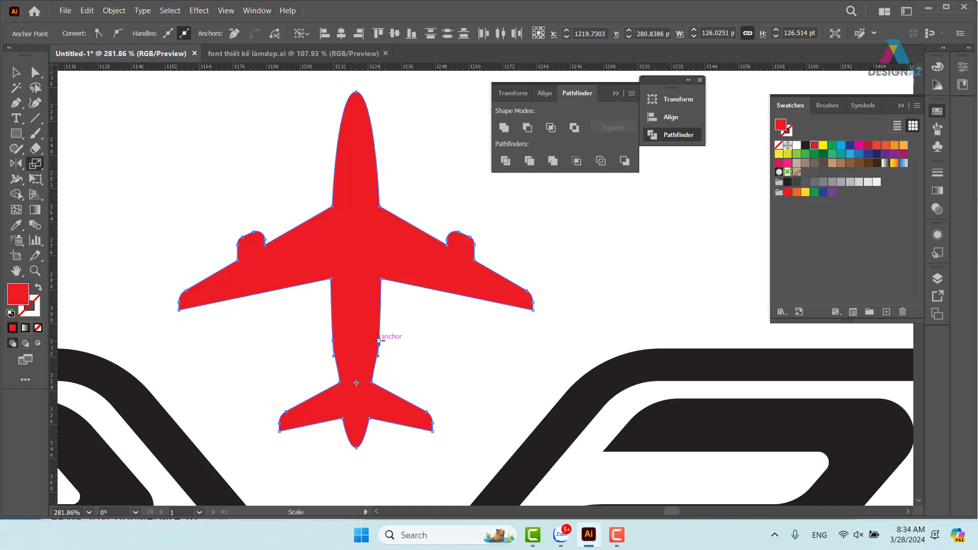
# Step: Delete the extra anchor point on each side of the fuselage between the wings and the tail
pyautogui.press('-')
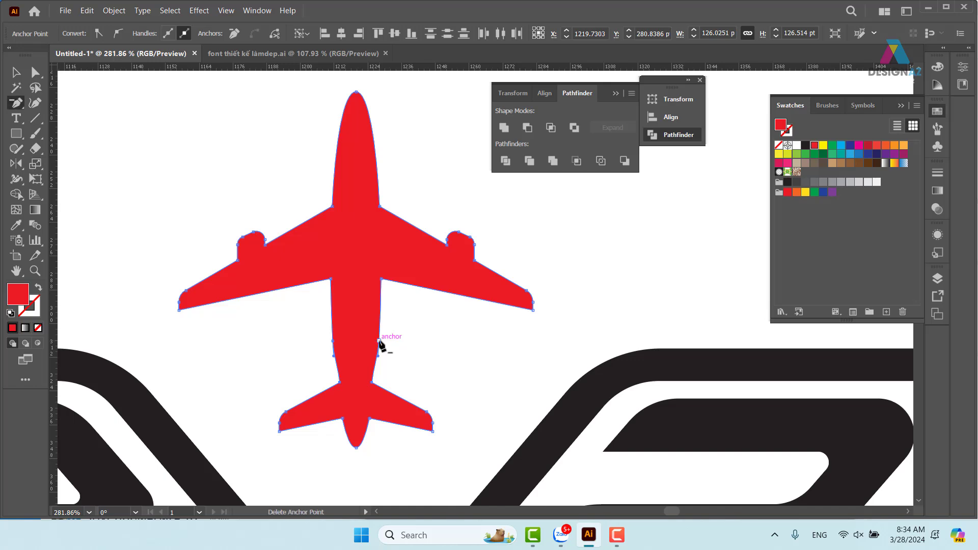
pyautogui.click(378, 341)
pyautogui.click(331, 341)
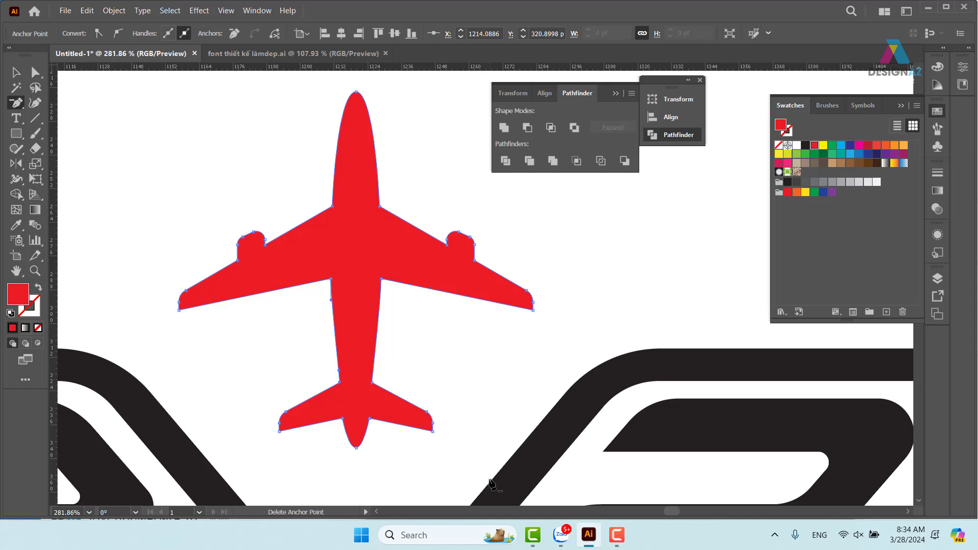
# Step: Fill the airplane with the dark blue swatch
pyautogui.press('v')
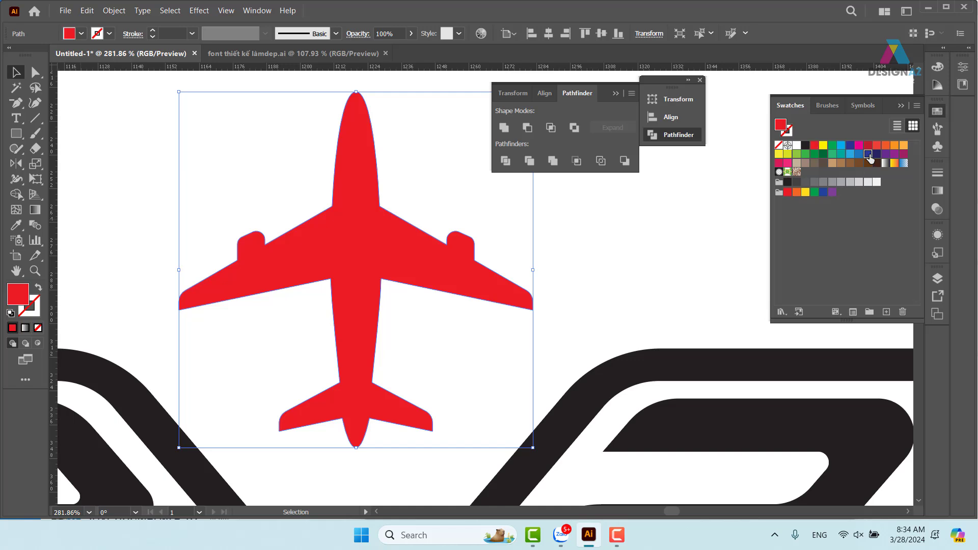
pyautogui.click(868, 154)
pyautogui.click(562, 268)
# Step: Move the airplane slightly down into the opening of the V
pyautogui.click(623, 363)
pyautogui.hotkey('ctrl', '-')
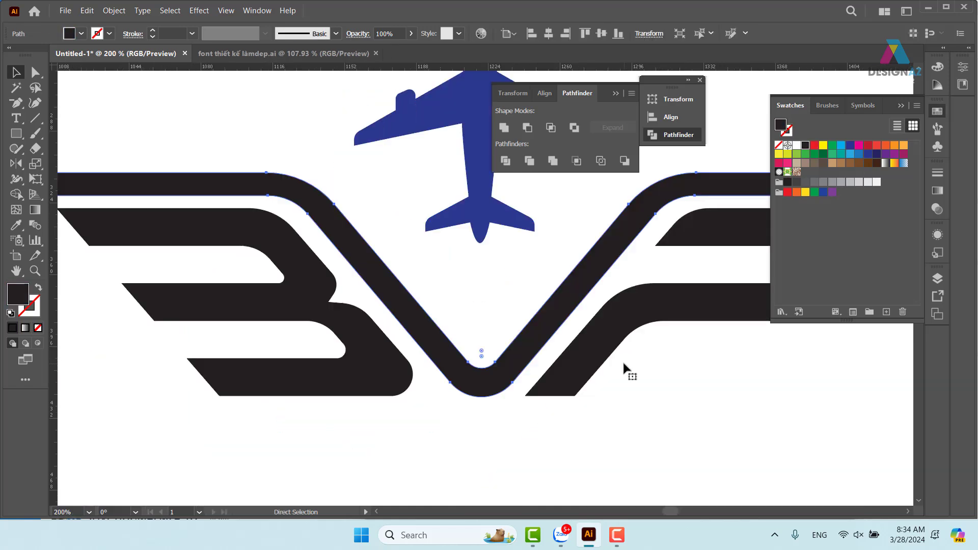
pyautogui.hotkey('ctrl', '-')
pyautogui.hotkey('ctrl', '-')
pyautogui.click(619, 403)
pyautogui.moveTo(614, 388); pyautogui.dragTo(529, 419)
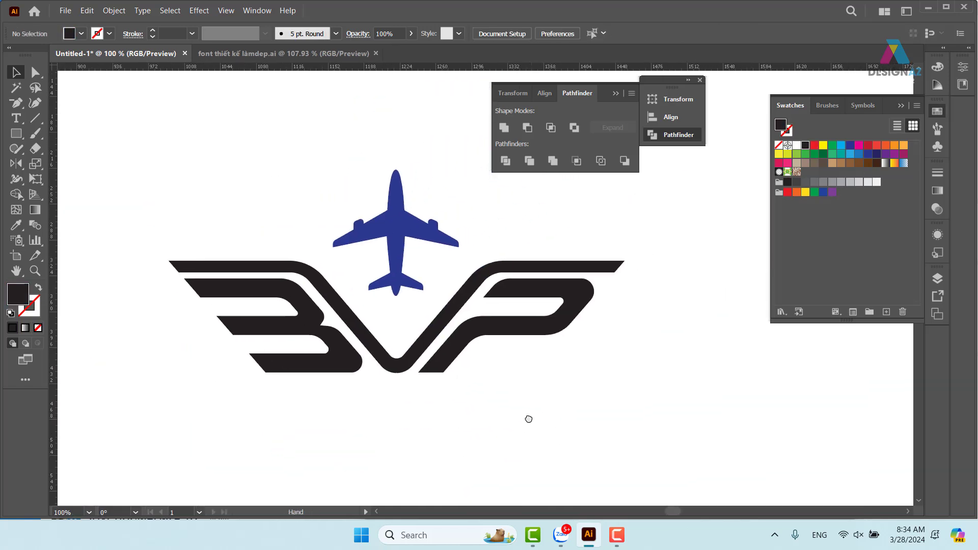
pyautogui.moveTo(402, 250); pyautogui.dragTo(400, 261)
# Step: Fill the B, V and P shapes with the airplane's dark blue
pyautogui.moveTo(255, 408); pyautogui.dragTo(580, 315)
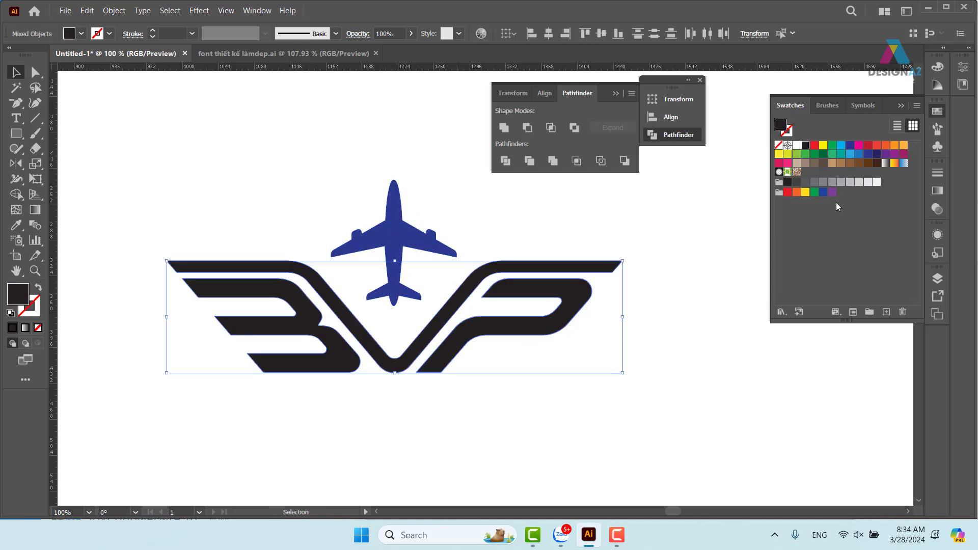
pyautogui.click(867, 154)
pyautogui.click(678, 387)
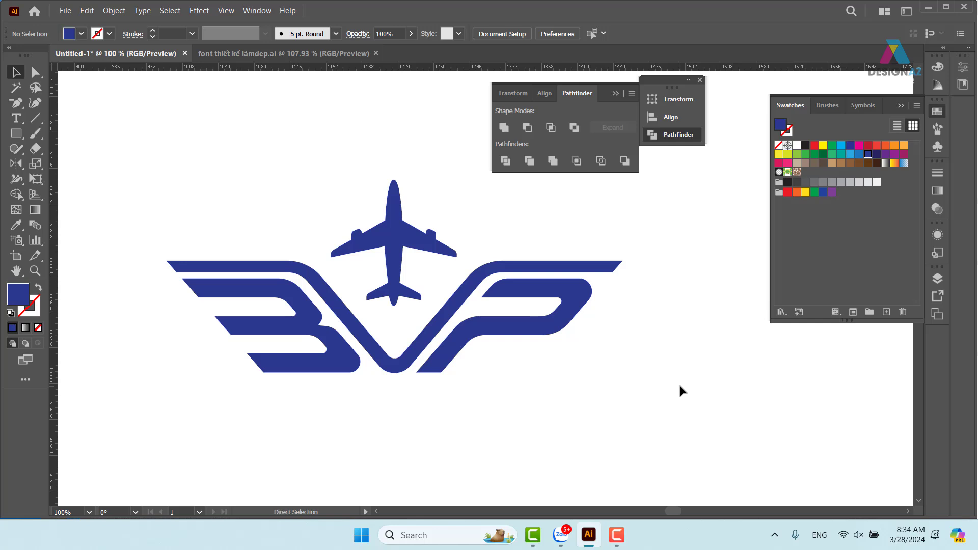
# Step: Move the B&P EXPRESS name and its tagline beneath the winged logo
pyautogui.hotkey('ctrl', '-')
pyautogui.hotkey('ctrl', '-')
pyautogui.moveTo(199, 344); pyautogui.dragTo(502, 337)
pyautogui.press('z')
pyautogui.click(572, 315)
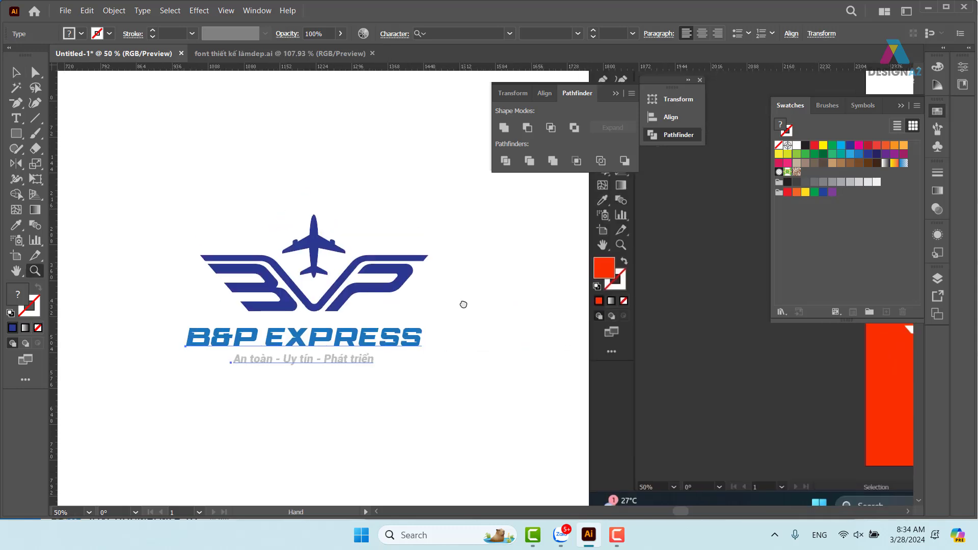
# Step: Group the airplane with the BVP letter shapes
pyautogui.press('v')
pyautogui.moveTo(157, 179); pyautogui.dragTo(450, 305)
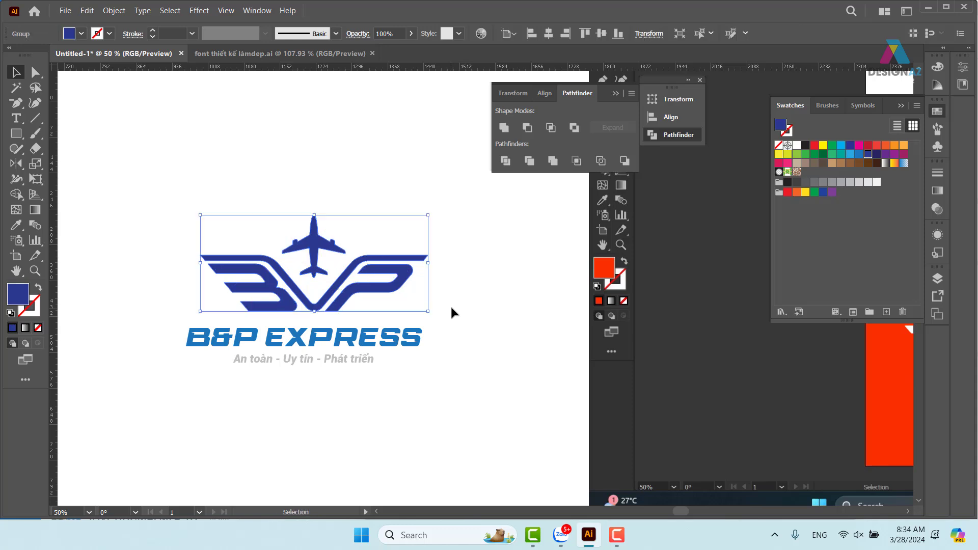
pyautogui.click(450, 305)
# Step: Group the B&P EXPRESS name with its tagline and scale the group down to about the wings' width
pyautogui.moveTo(230, 390); pyautogui.dragTo(389, 342)
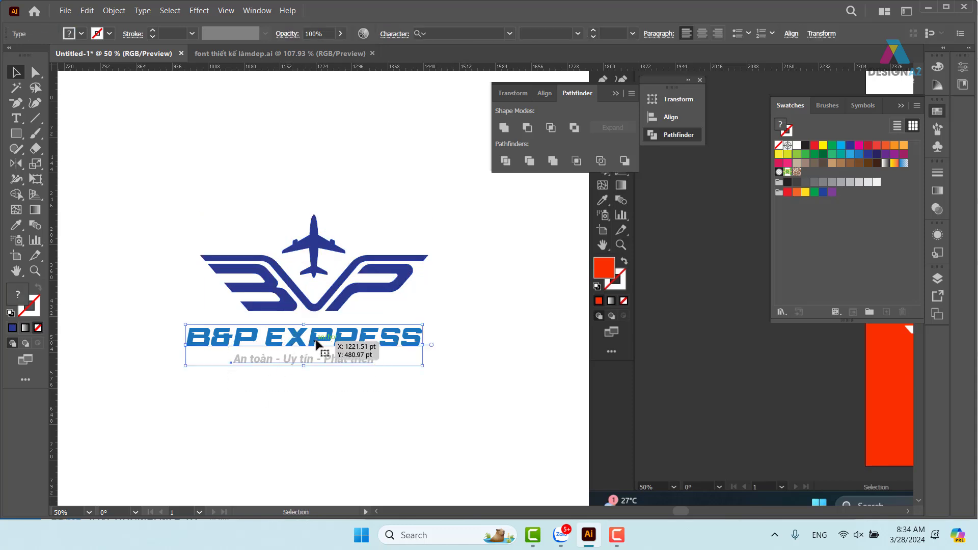
pyautogui.hotkey('ctrl', 'g')
pyautogui.moveTo(293, 346); pyautogui.dragTo(306, 277)
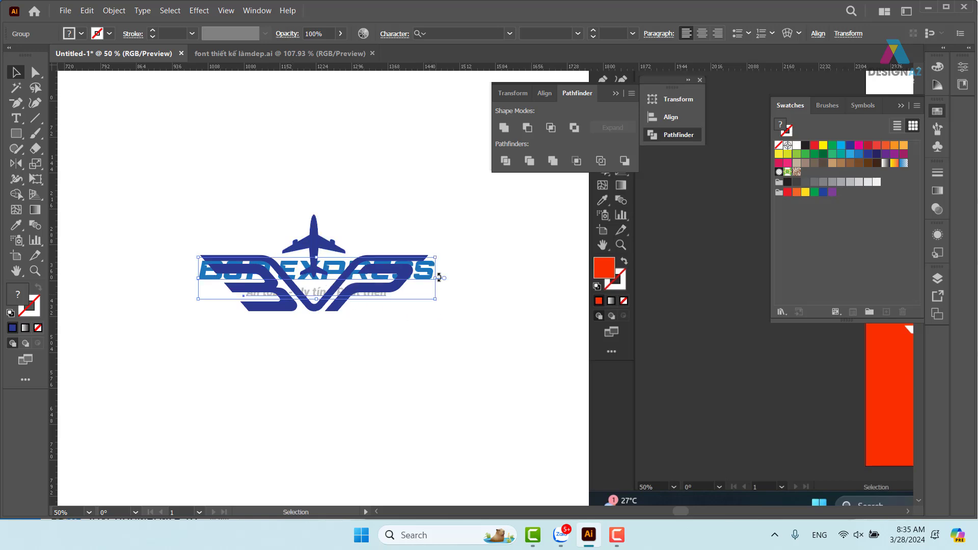
pyautogui.moveTo(438, 256); pyautogui.dragTo(433, 260)
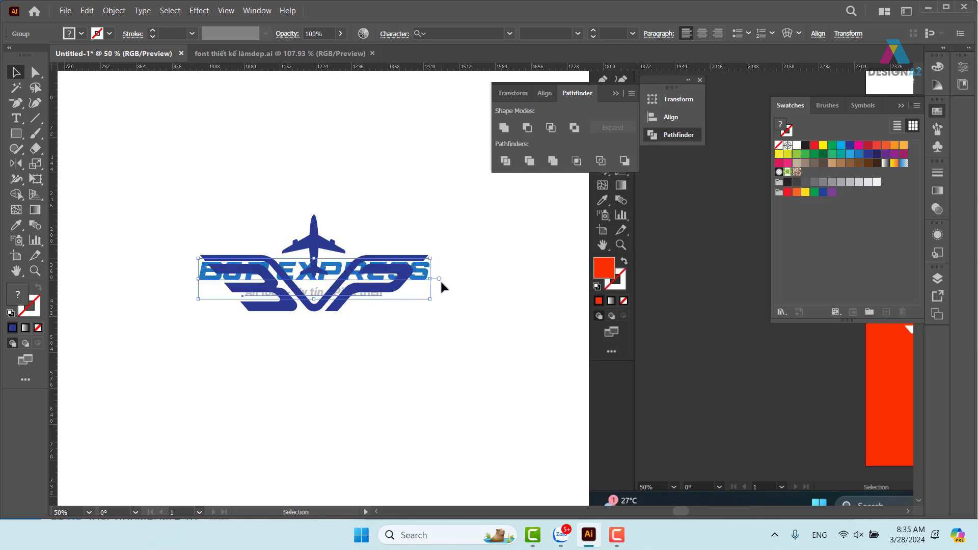
# Step: Place the text group back below the winged emblem, leaving a small gap between them
pyautogui.moveTo(339, 273); pyautogui.dragTo(339, 334)
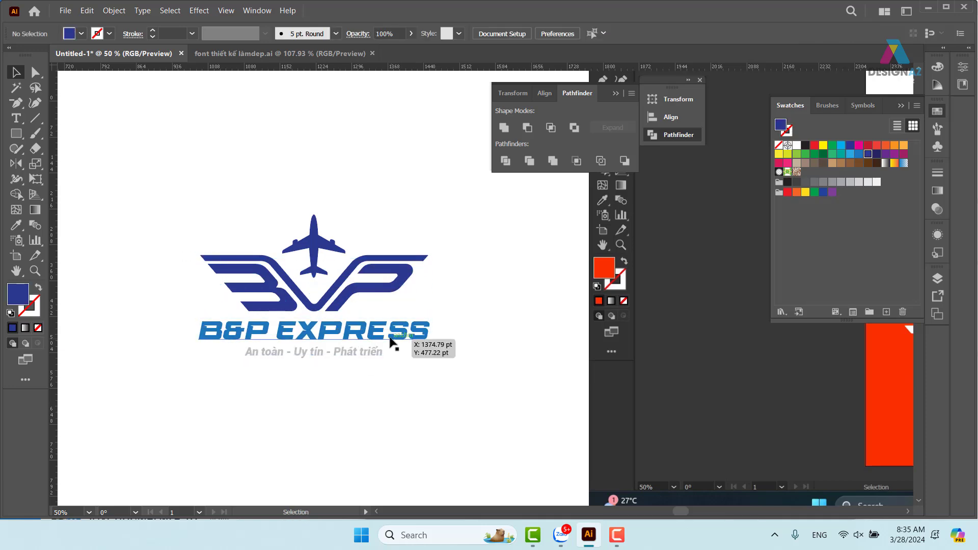
pyautogui.click(395, 382)
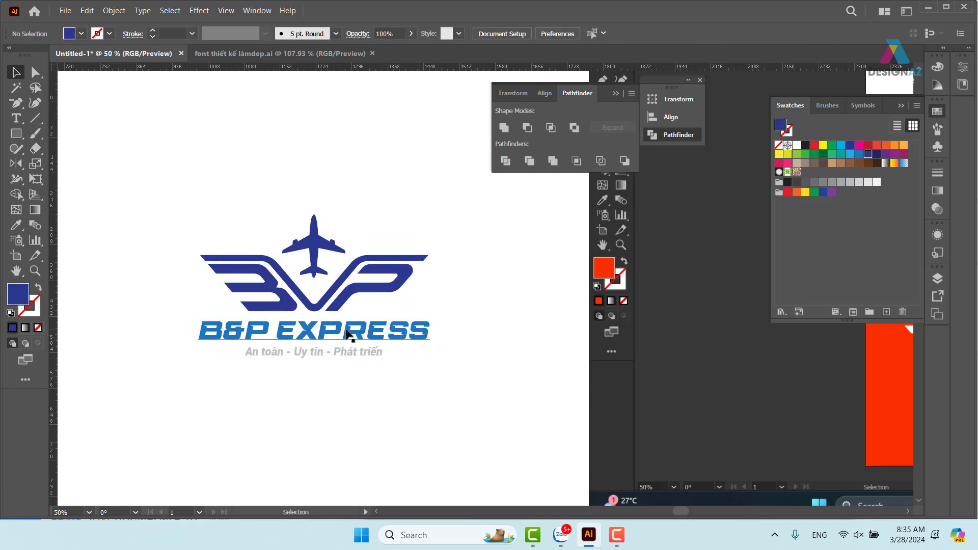
pyautogui.moveTo(346, 333); pyautogui.dragTo(346, 340)
pyautogui.click(416, 407)
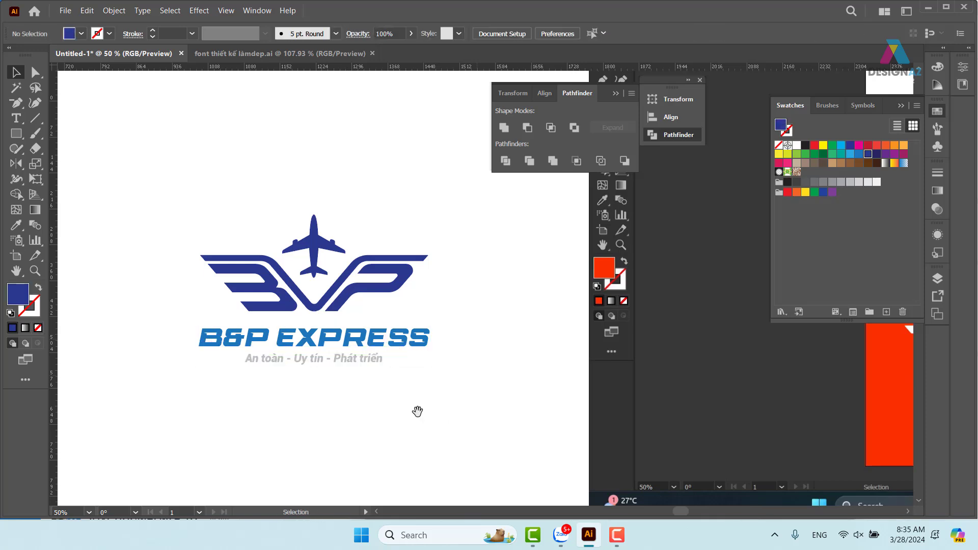
# Step: Duplicate the complete blue winged logo, with its name and tagline, below the original
pyautogui.hscroll(-2, 437, 407)
pyautogui.click(437, 350)
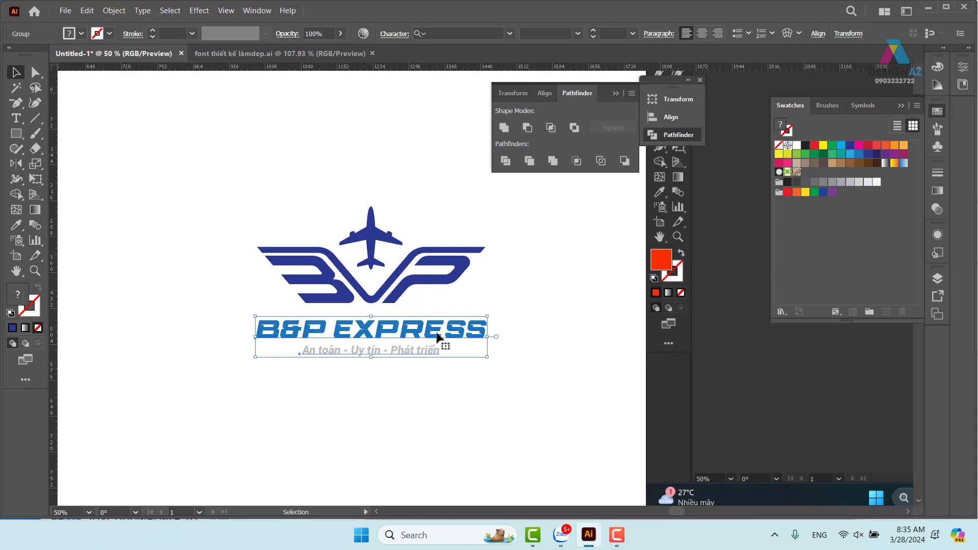
pyautogui.click(521, 294)
pyautogui.moveTo(172, 151); pyautogui.dragTo(540, 377)
pyautogui.press('space')
pyautogui.moveTo(574, 378); pyautogui.dragTo(589, 353)
pyautogui.moveTo(258, 158); pyautogui.dragTo(540, 363)
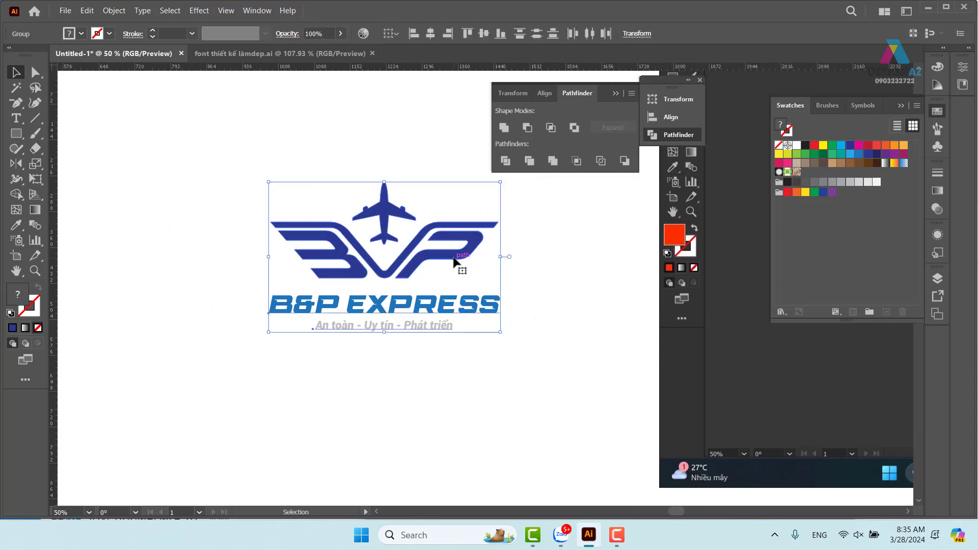
pyautogui.moveTo(453, 262)
pyautogui.keyDown('alt'); pyautogui.mouseDown()
pyautogui.moveTo(473, 437)
pyautogui.moveTo(496, 230)
pyautogui.moveTo(466, 316)
pyautogui.mouseUp(); pyautogui.keyUp('alt')
# Step: Fill the duplicate logo's airplane and BVP wings with dark red
pyautogui.press('space')
pyautogui.click(491, 327)
pyautogui.moveTo(308, 217); pyautogui.dragTo(485, 329)
pyautogui.click(868, 147)
pyautogui.click(611, 286)
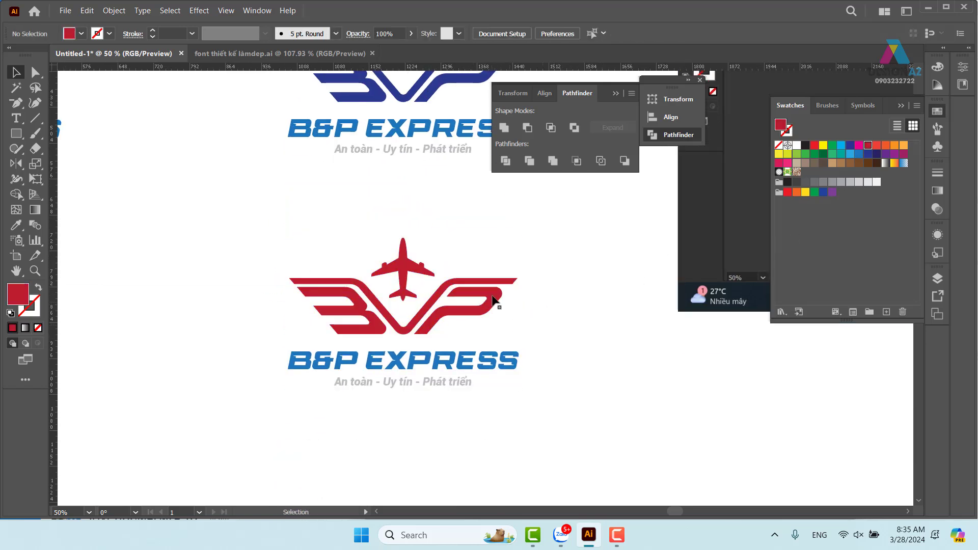
# Step: Fill the duplicate logo's airplane and BVP wings with orange
pyautogui.moveTo(246, 234); pyautogui.dragTo(525, 314)
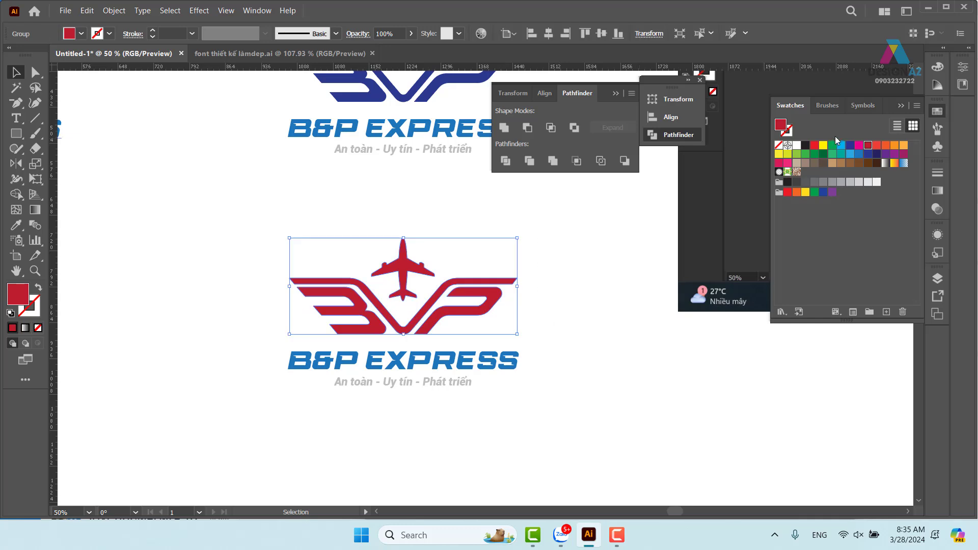
pyautogui.click(885, 148)
pyautogui.click(579, 340)
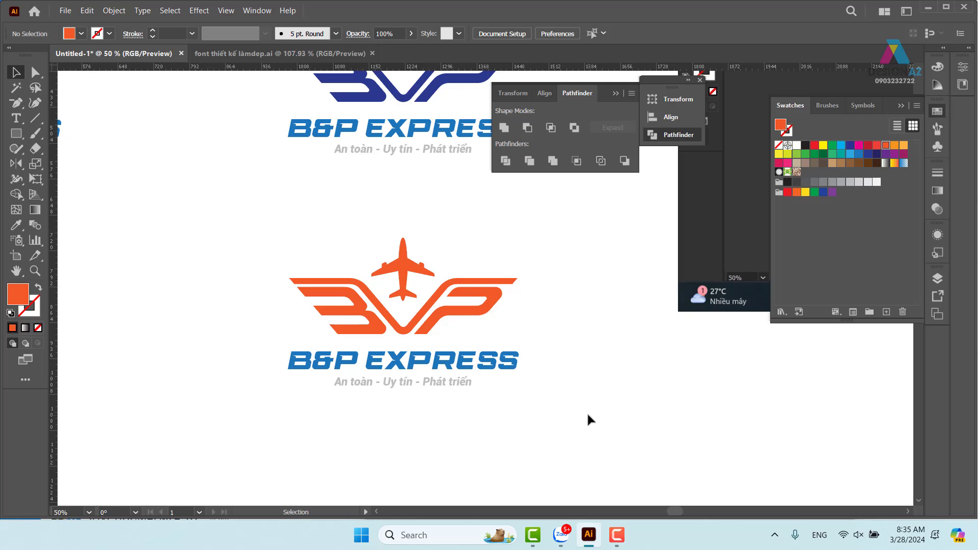
# Step: Move the complete orange logo up beside the blue logo, on its left side
pyautogui.moveTo(556, 327); pyautogui.dragTo(679, 412)
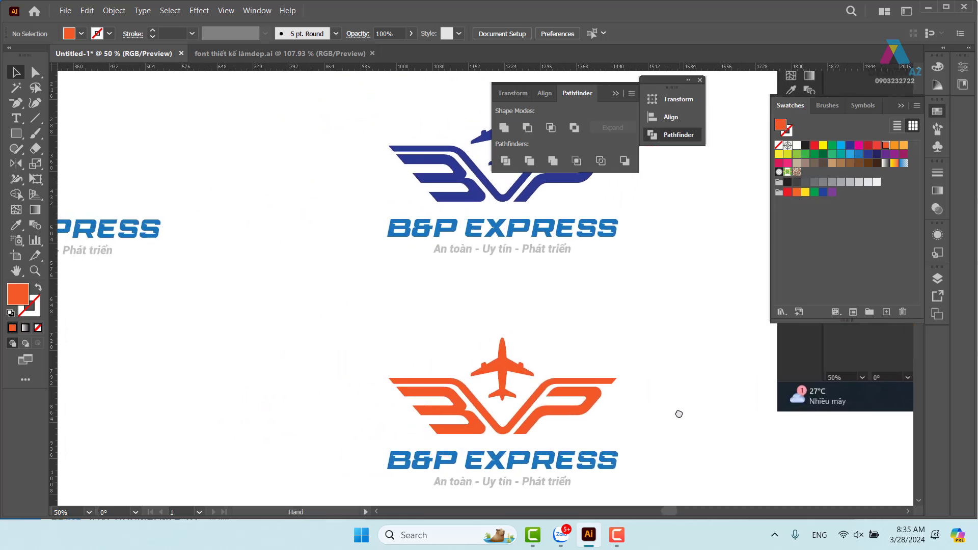
pyautogui.moveTo(411, 331); pyautogui.dragTo(662, 445)
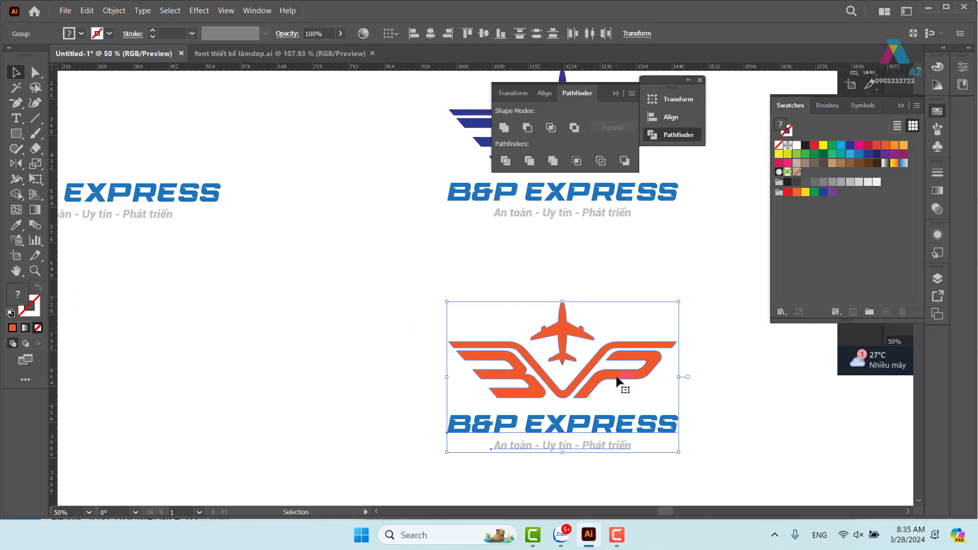
pyautogui.moveTo(617, 381); pyautogui.dragTo(337, 145)
# Step: Move the older B&P EXPRESS text with its tagline down and clear of the orange logo
pyautogui.moveTo(305, 246); pyautogui.dragTo(435, 256)
pyautogui.moveTo(191, 175); pyautogui.dragTo(245, 256)
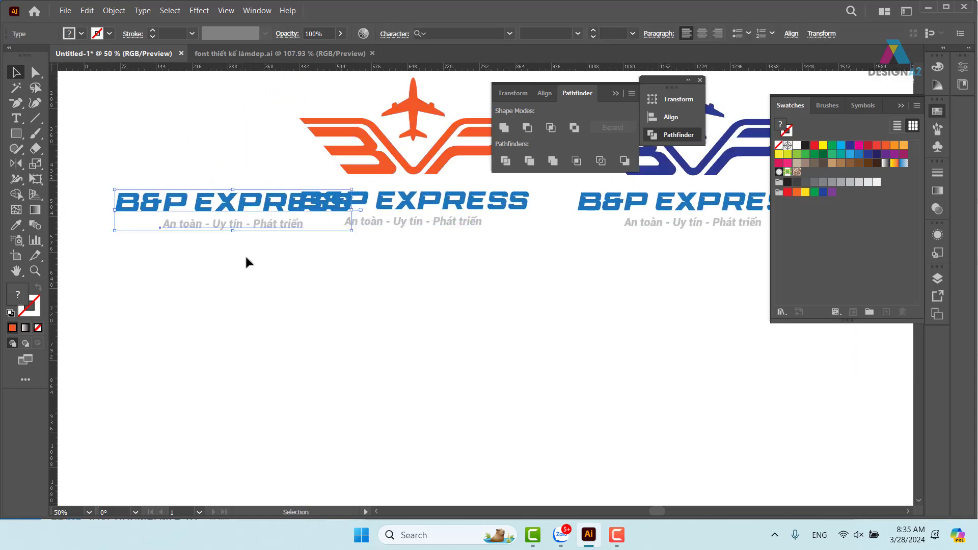
pyautogui.moveTo(242, 211); pyautogui.dragTo(131, 361)
pyautogui.moveTo(433, 279); pyautogui.dragTo(255, 438)
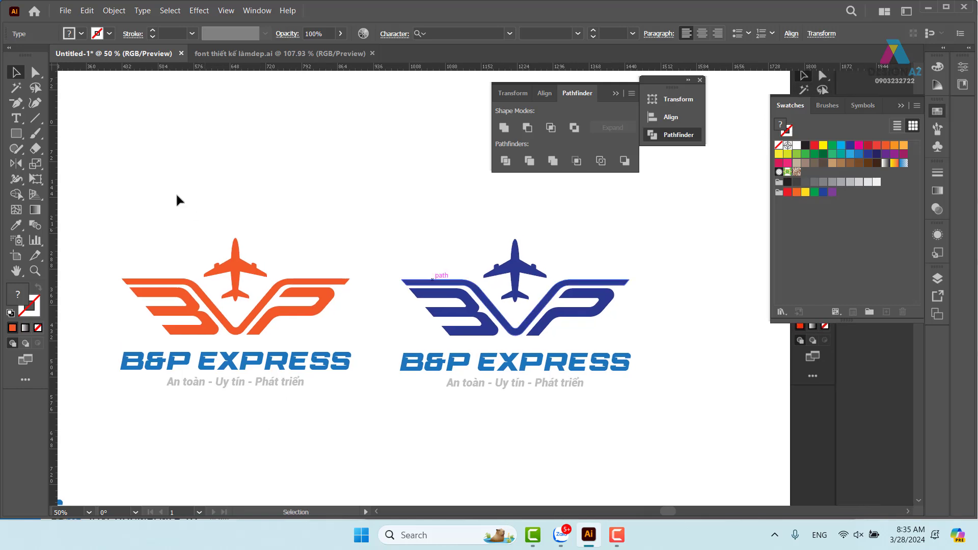
# Step: Shift the orange logo further left to widen the gap between it and the blue logo
pyautogui.moveTo(176, 196); pyautogui.dragTo(320, 367)
pyautogui.moveTo(314, 320)
pyautogui.mouseDown()
pyautogui.moveTo(258, 320)
pyautogui.moveTo(268, 317)
pyautogui.mouseUp()
pyautogui.click(120, 224)
# Step: Draw a straight vertical divider line between the orange and blue logos, slightly taller than both
pyautogui.click(35, 118)
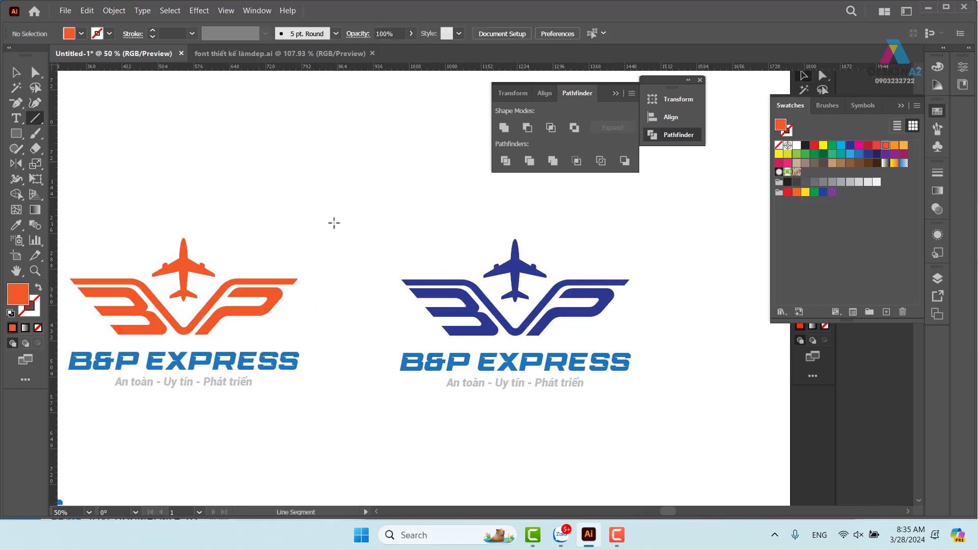
pyautogui.moveTo(355, 205)
pyautogui.mouseDown()
pyautogui.moveTo(344, 276)
pyautogui.moveTo(342, 442)
pyautogui.mouseUp()
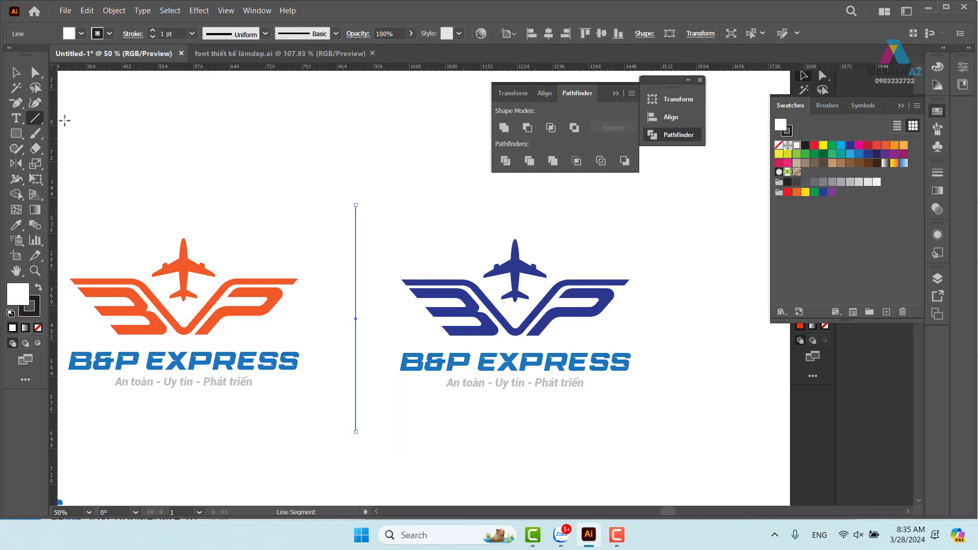
pyautogui.click(17, 74)
pyautogui.click(471, 231)
pyautogui.moveTo(460, 233); pyautogui.dragTo(564, 234)
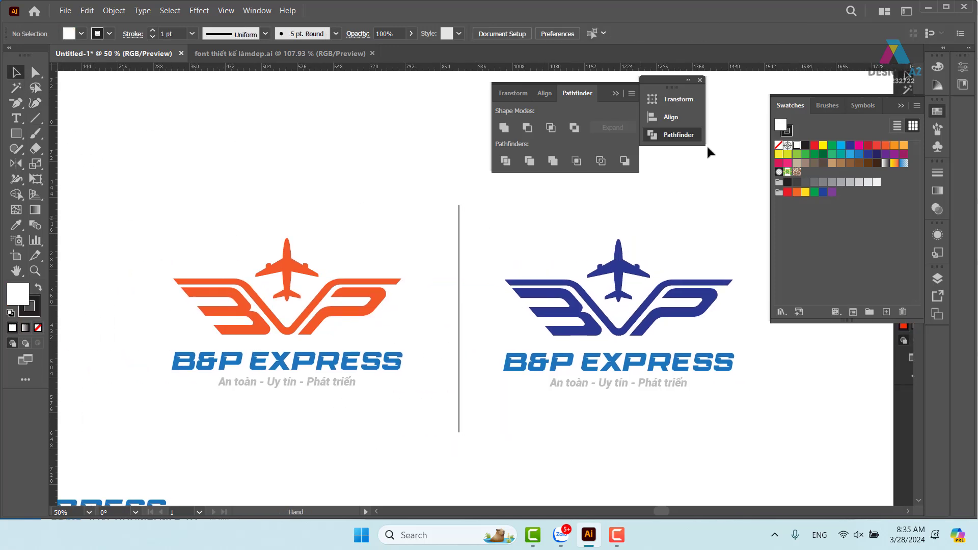
# Step: Clear the floating Pathfinder and Swatches windows off the canvas
pyautogui.click(677, 134)
pyautogui.click(699, 80)
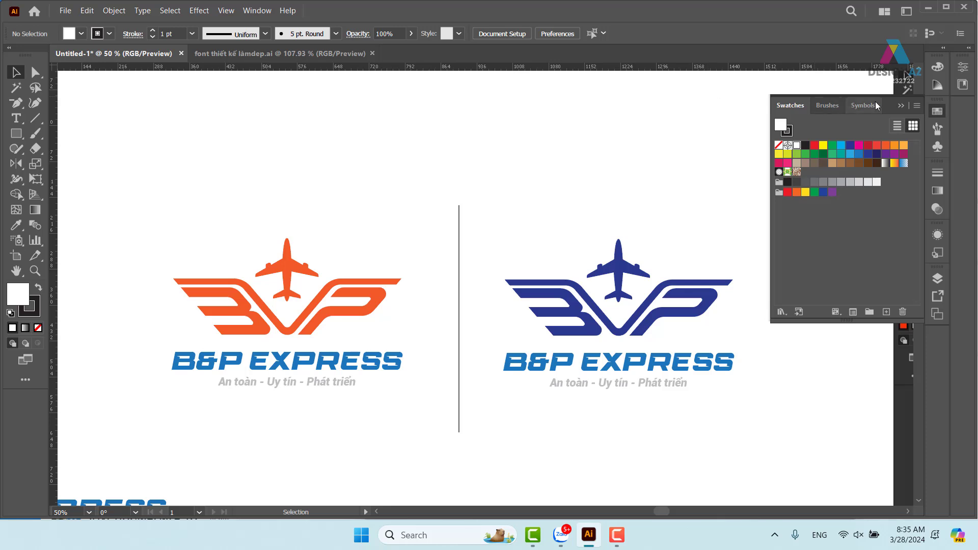
pyautogui.click(900, 106)
# Step: Set the vertical divider line's opacity to 50%
pyautogui.scroll(-2, 560, 214)
pyautogui.click(476, 232)
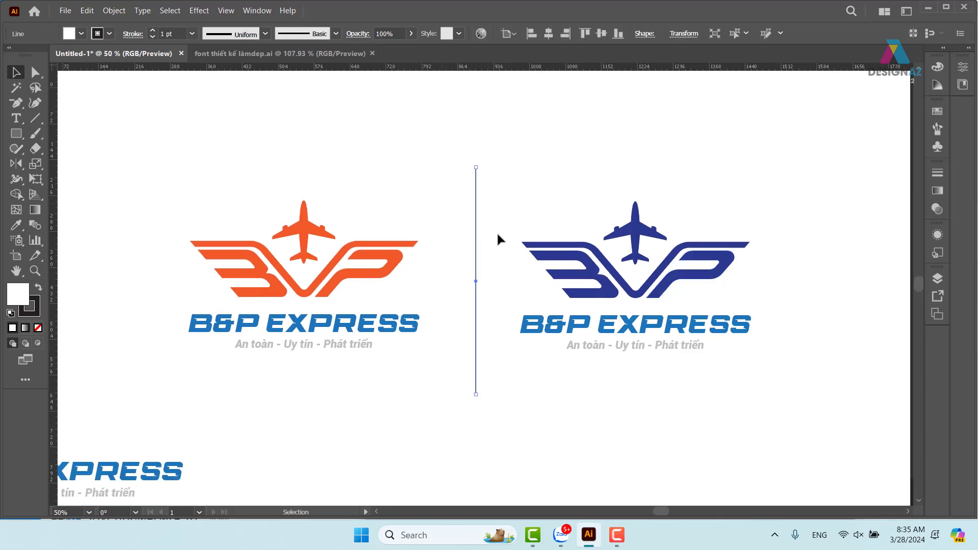
pyautogui.click(384, 34)
pyautogui.write('50')
pyautogui.press('Return')
pyautogui.click(852, 351)
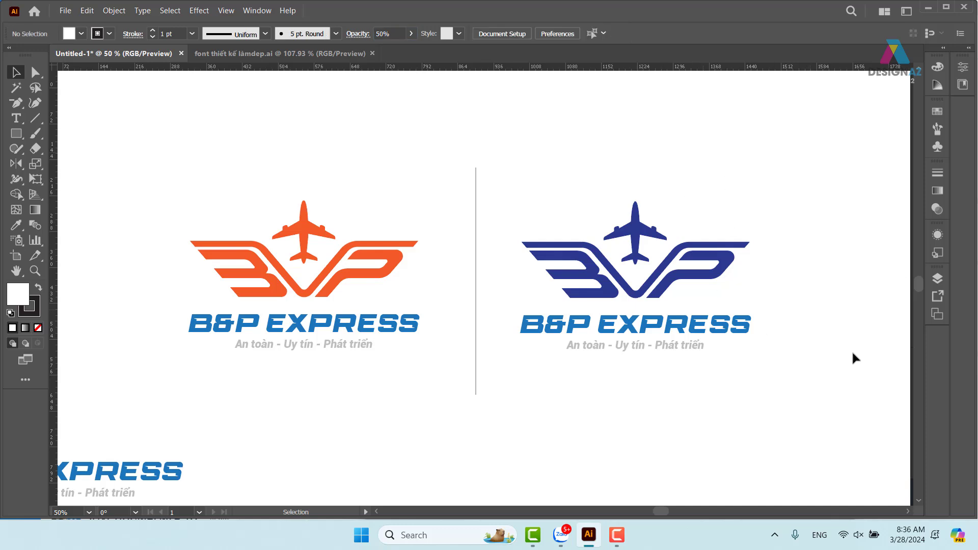
# Step: Set the vertical divider line's opacity to 10%
pyautogui.moveTo(649, 363); pyautogui.dragTo(621, 364)
pyautogui.moveTo(430, 206); pyautogui.dragTo(429, 204)
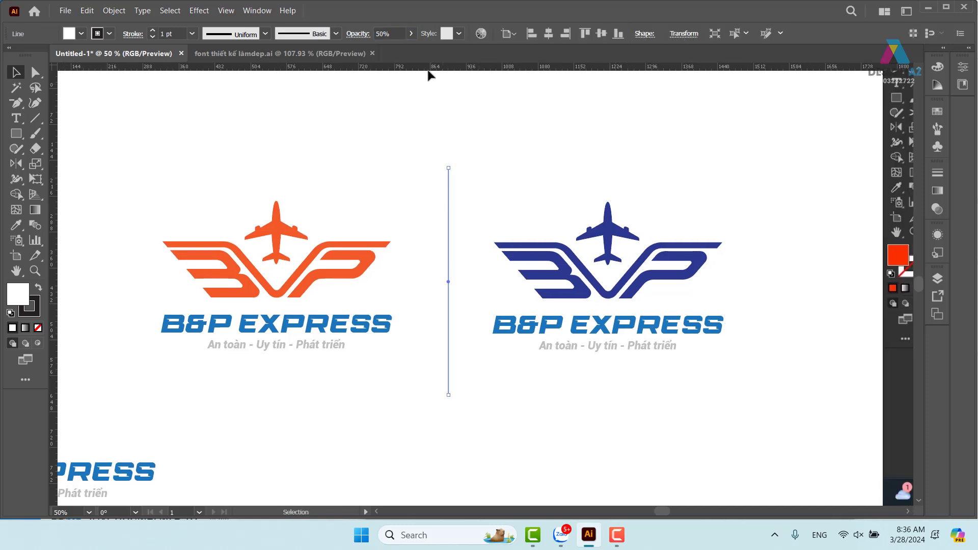
pyautogui.click(395, 33)
pyautogui.write('10')
pyautogui.press('Return')
pyautogui.click(525, 378)
pyautogui.moveTo(518, 405); pyautogui.dragTo(534, 395)
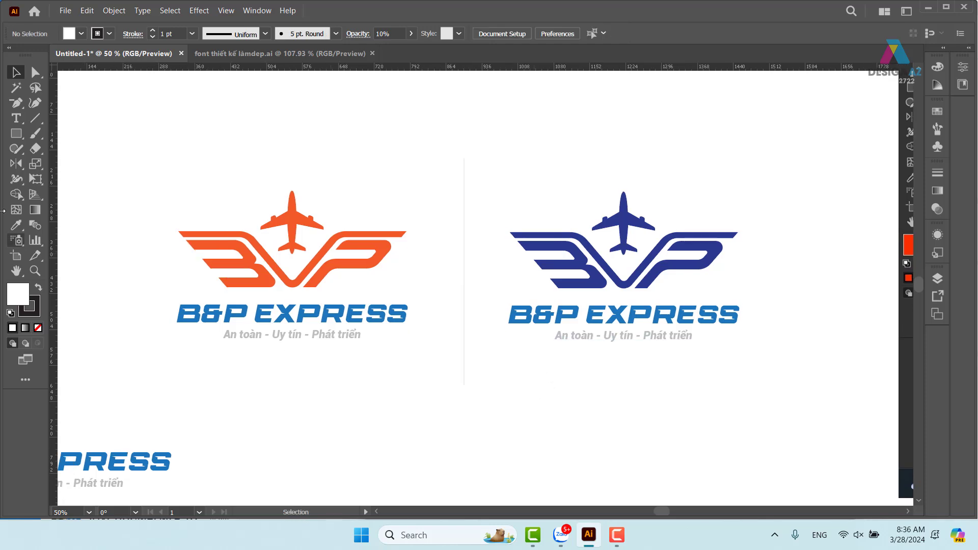
# Step: Draw a rectangular frame around the orange logo and remove its fill so only the outline remains
pyautogui.click(17, 133)
pyautogui.moveTo(127, 155); pyautogui.dragTo(455, 385)
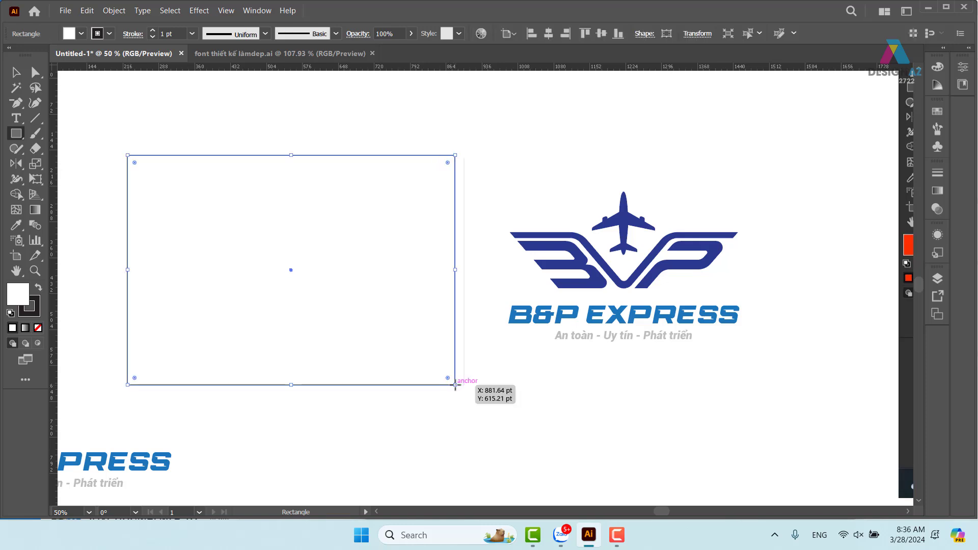
pyautogui.hotkey('shift', 'x')
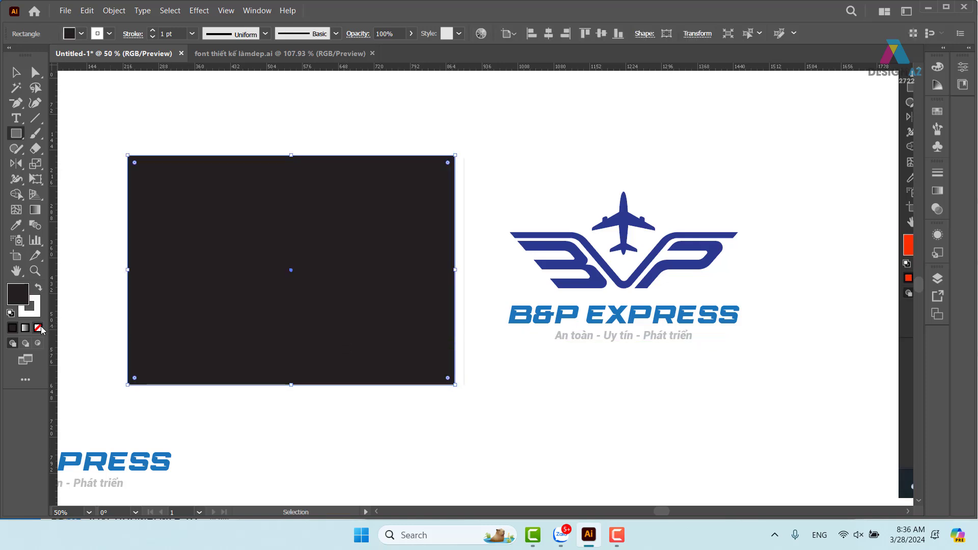
pyautogui.hotkey('shift', 'x')
pyautogui.click(39, 328)
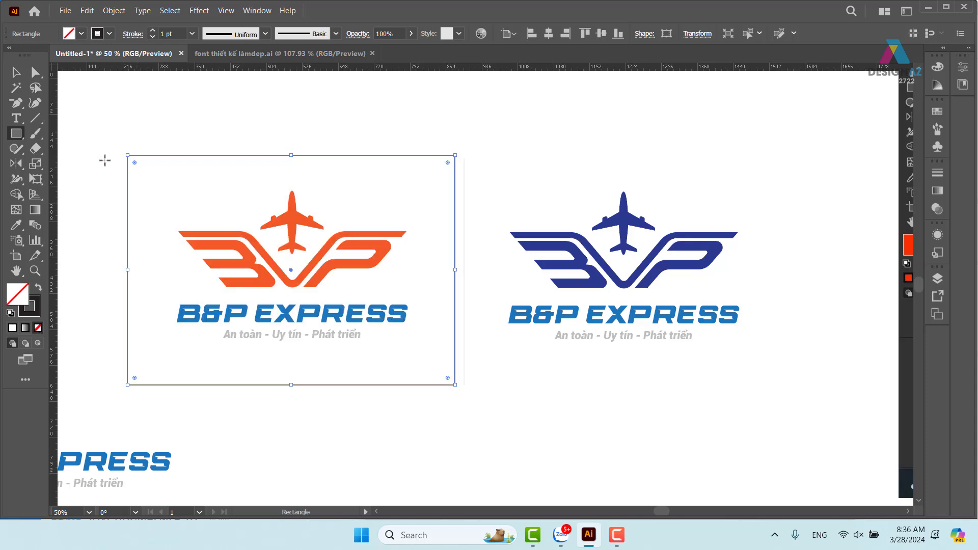
pyautogui.click(16, 72)
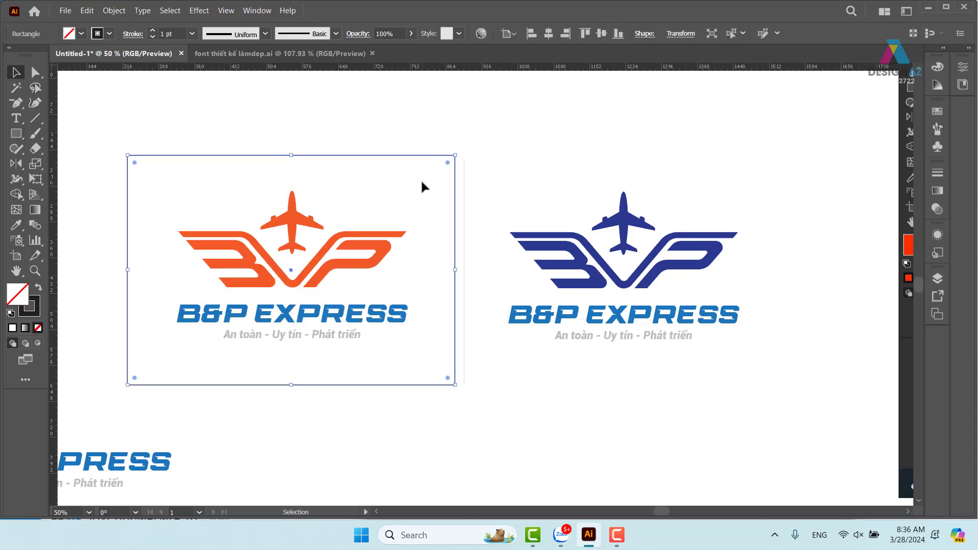
# Step: Copy the faint divider line's appearance onto the frame with the Eyedropper and delete the divider line
pyautogui.press('i')
pyautogui.click(468, 191)
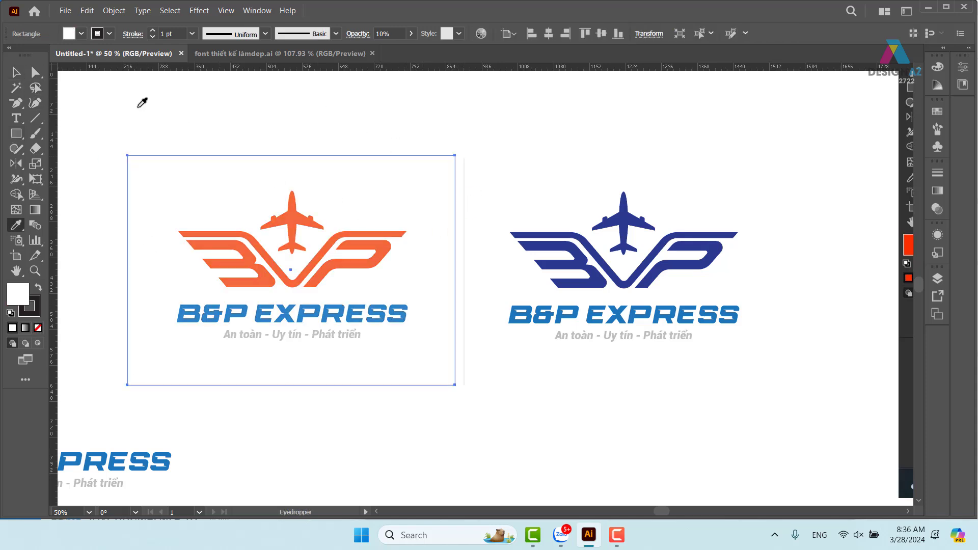
pyautogui.press('v')
pyautogui.click(515, 127)
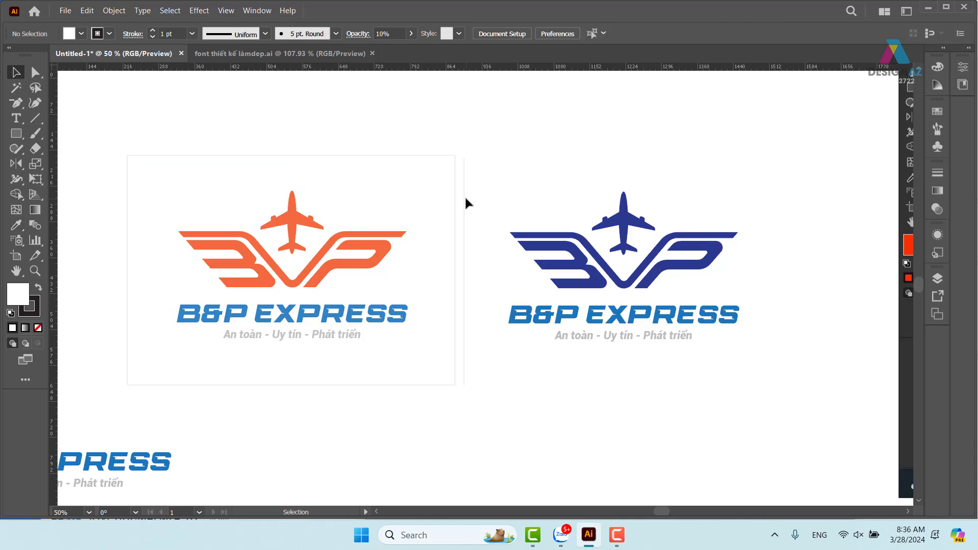
pyautogui.click(464, 199)
pyautogui.press('Delete')
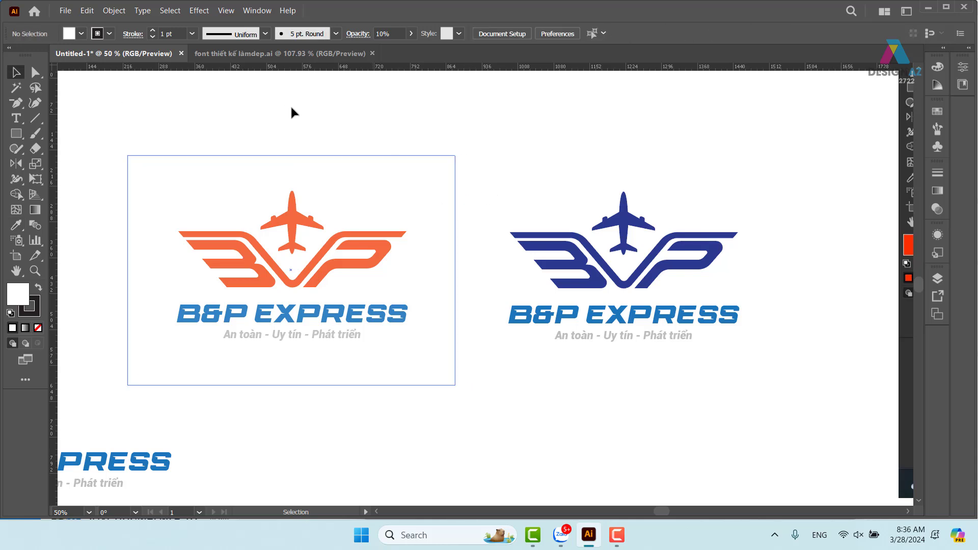
# Step: Center the orange logo and its rectangular frame on each other horizontally and vertically
pyautogui.moveTo(164, 170); pyautogui.dragTo(444, 322)
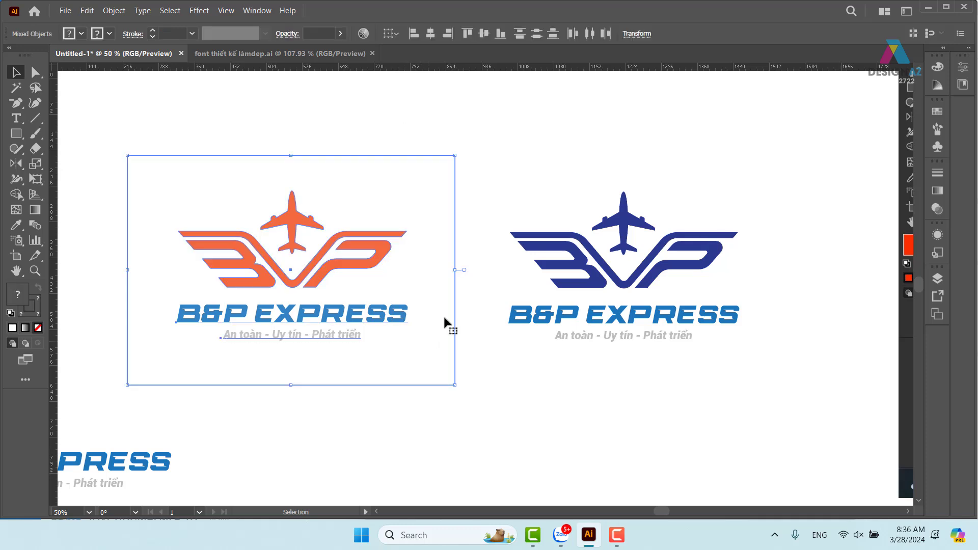
pyautogui.moveTo(163, 116); pyautogui.dragTo(420, 357)
pyautogui.keyDown('shift'); pyautogui.click(455, 246); pyautogui.keyUp('shift')
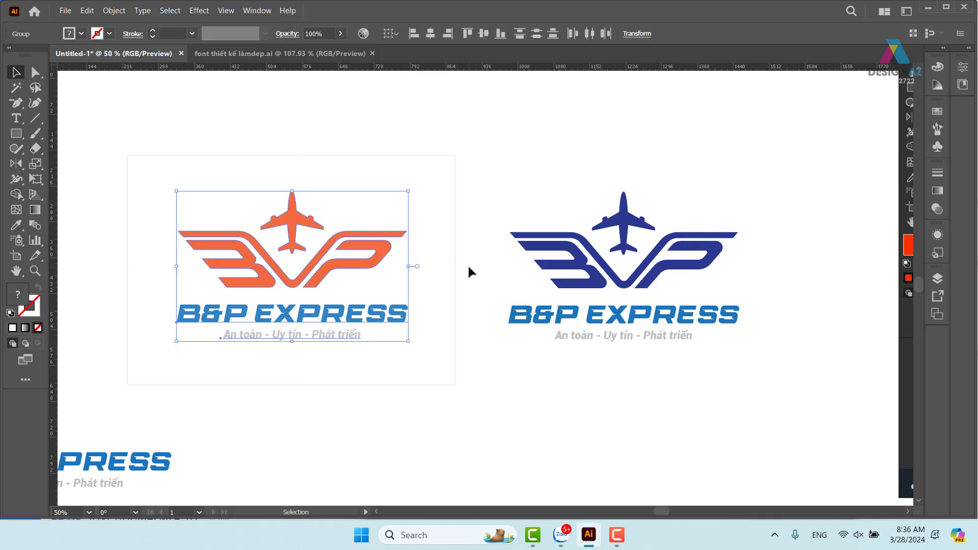
pyautogui.keyDown('shift'); pyautogui.click(456, 237); pyautogui.keyUp('shift')
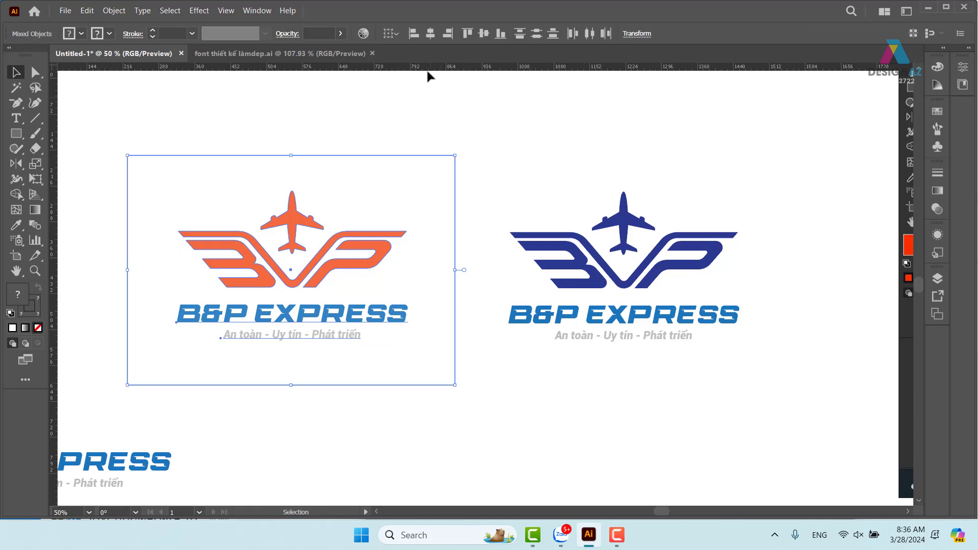
pyautogui.click(430, 39)
pyautogui.click(484, 35)
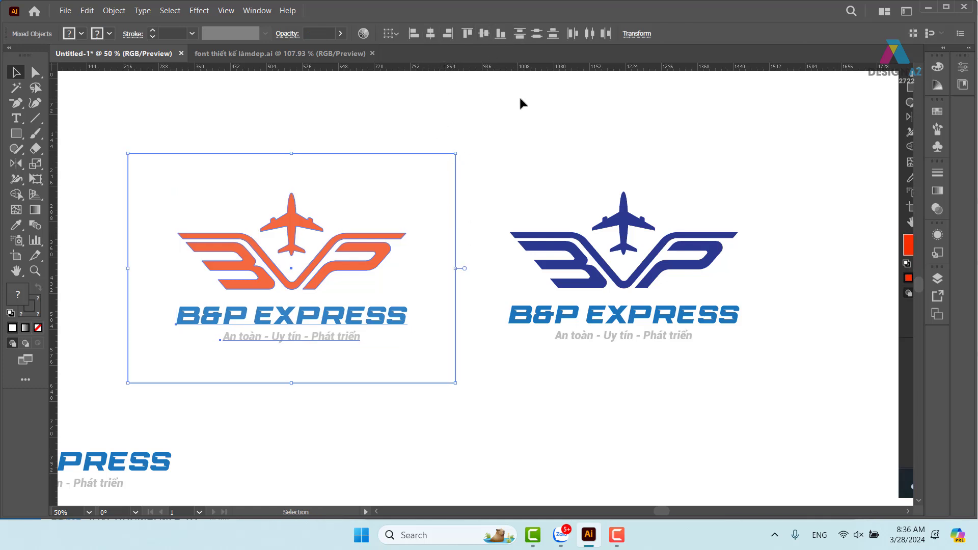
pyautogui.click(544, 177)
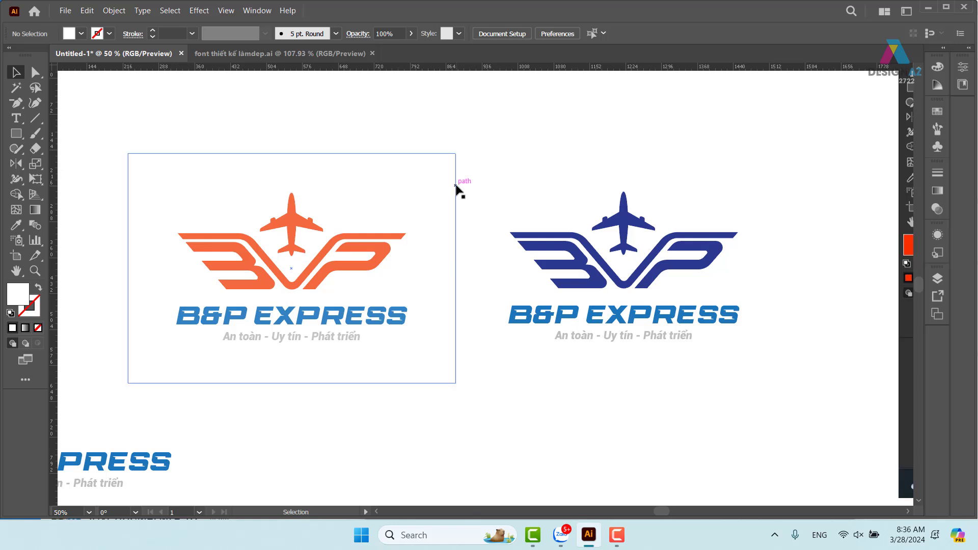
# Step: Duplicate the faint frame around the blue logo and send the copy behind the logo
pyautogui.moveTo(457, 190); pyautogui.dragTo(788, 212)
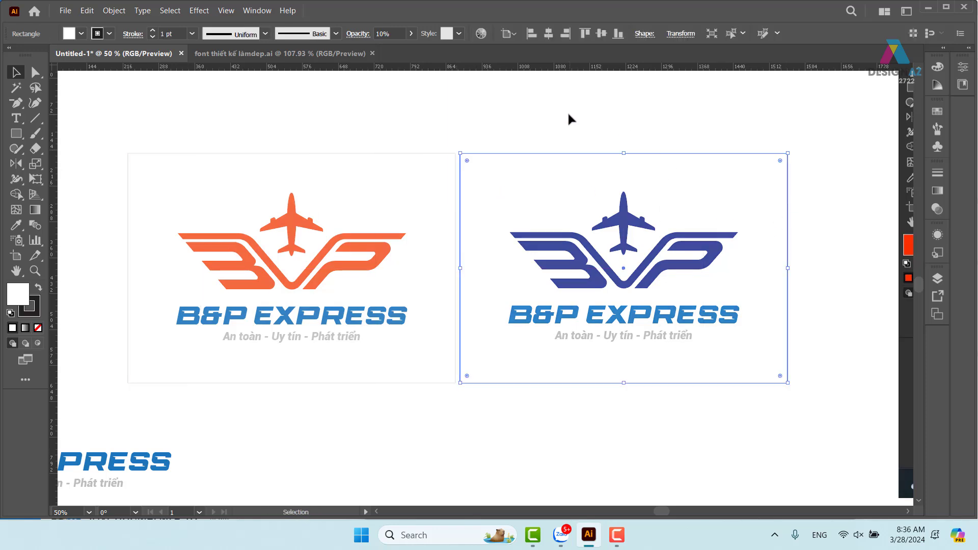
pyautogui.moveTo(484, 116); pyautogui.dragTo(793, 283)
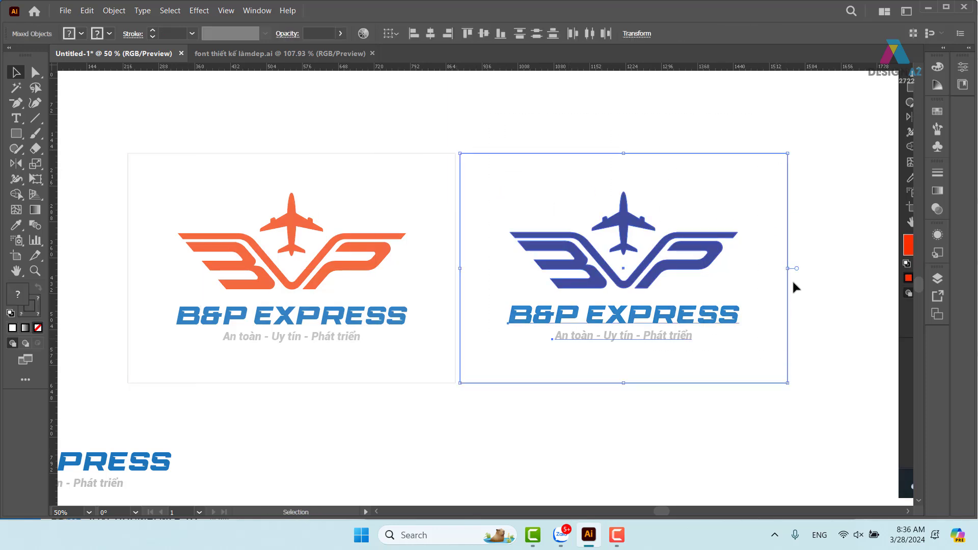
pyautogui.keyDown('shift'); pyautogui.click(787, 227); pyautogui.keyUp('shift')
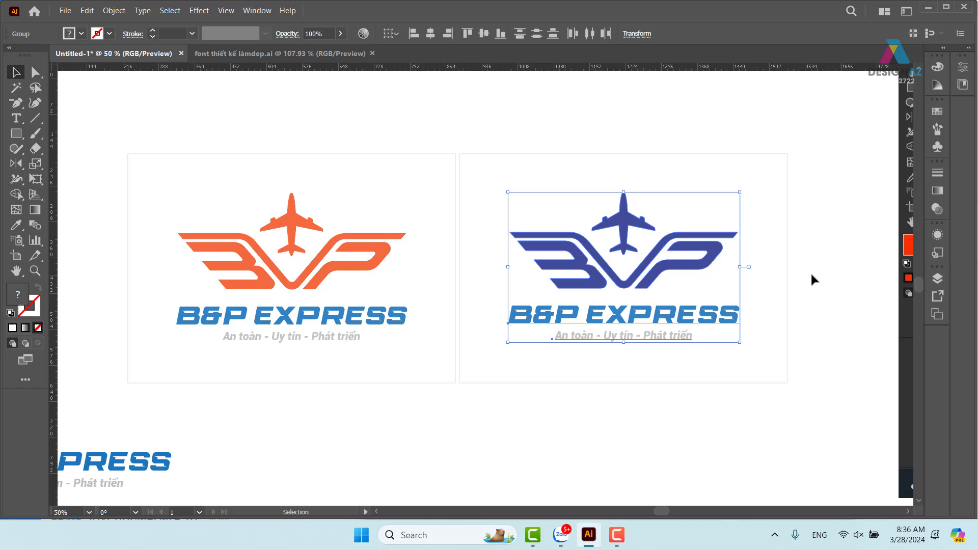
pyautogui.doubleClick(787, 214)
pyautogui.press('Escape')
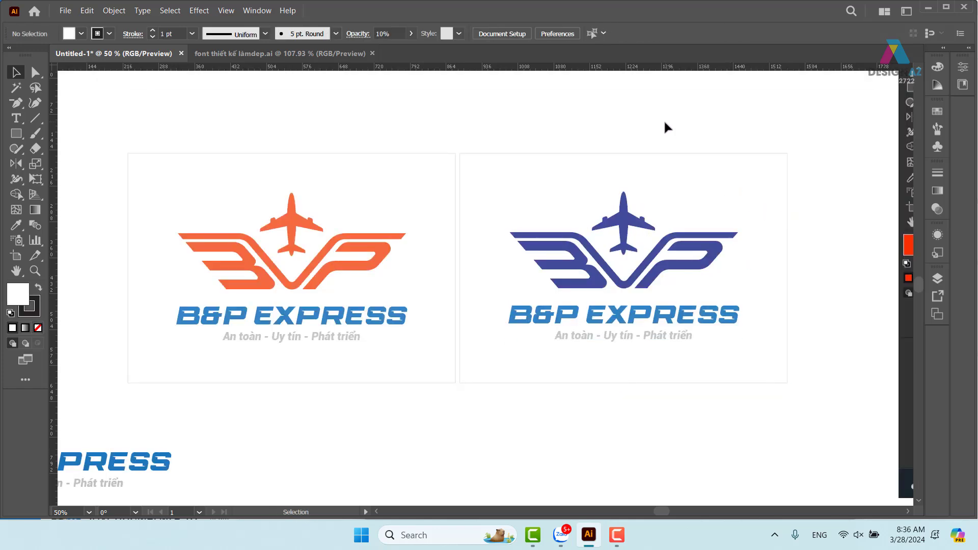
pyautogui.click(790, 218)
pyautogui.click(630, 212)
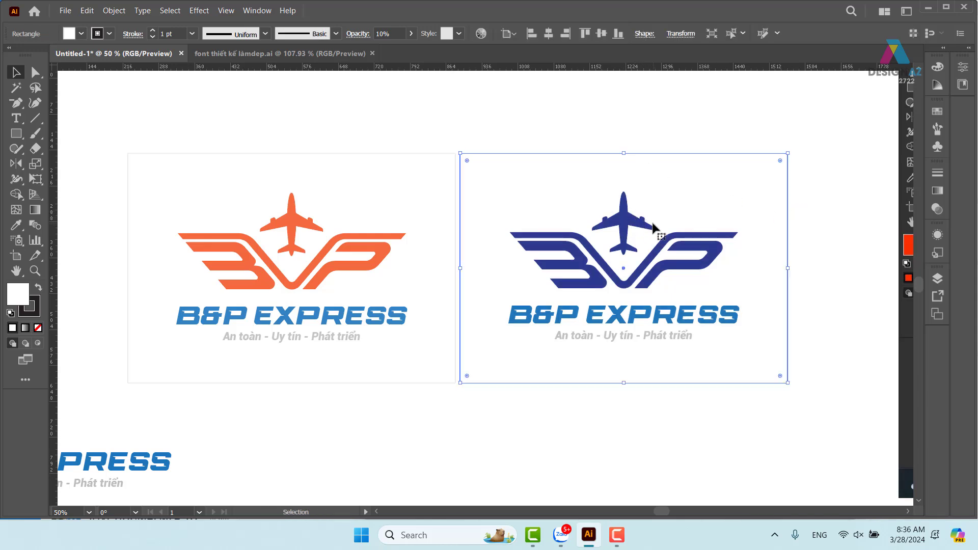
# Step: Center the blue logo and its rectangular frame on each other horizontally and vertically
pyautogui.click(655, 137)
pyautogui.click(638, 227)
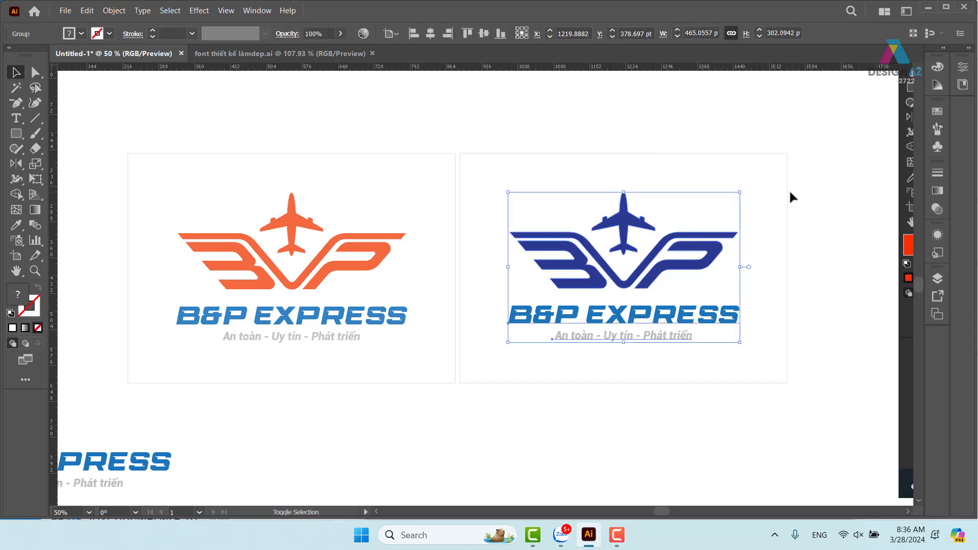
pyautogui.keyDown('shift'); pyautogui.click(787, 190); pyautogui.keyUp('shift')
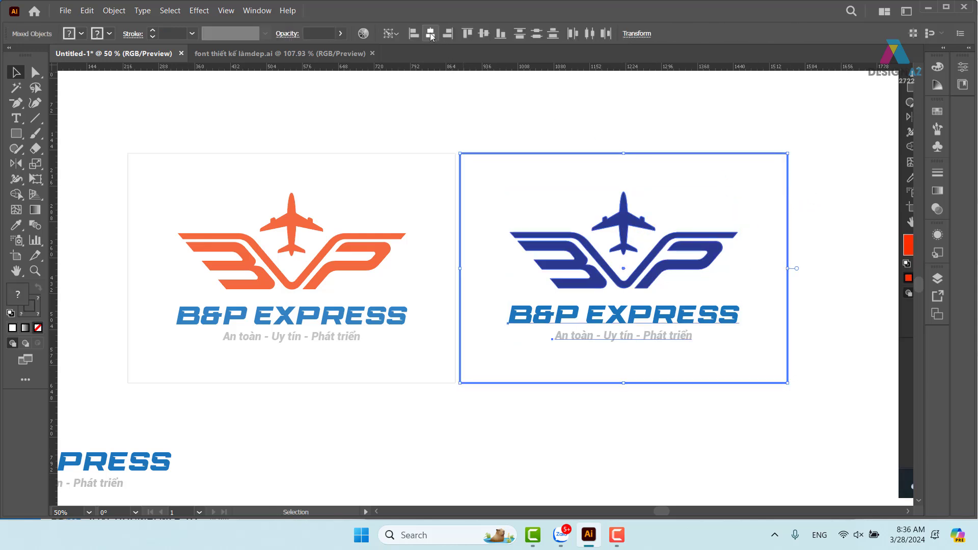
pyautogui.click(654, 119)
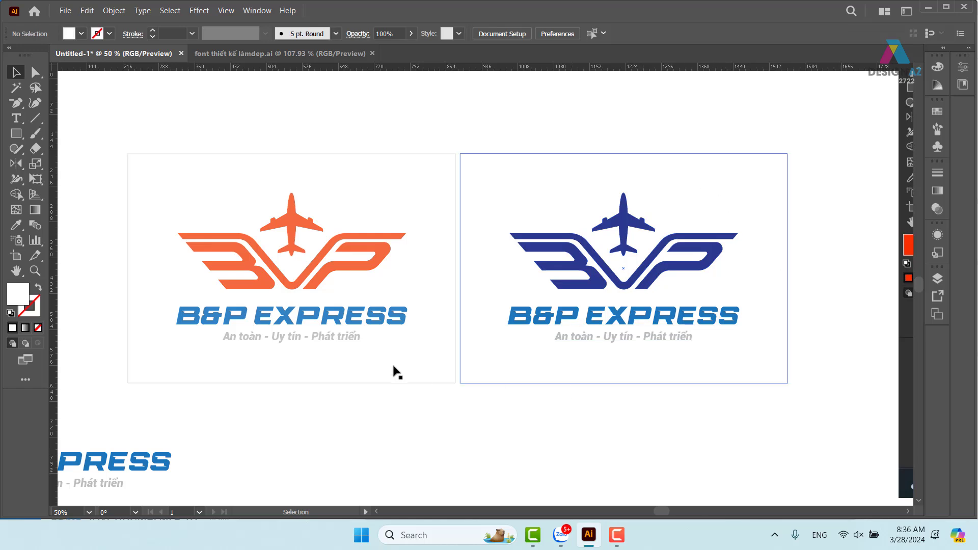
pyautogui.press('space')
pyautogui.moveTo(521, 365); pyautogui.dragTo(682, 304)
pyautogui.moveTo(372, 377); pyautogui.dragTo(168, 439)
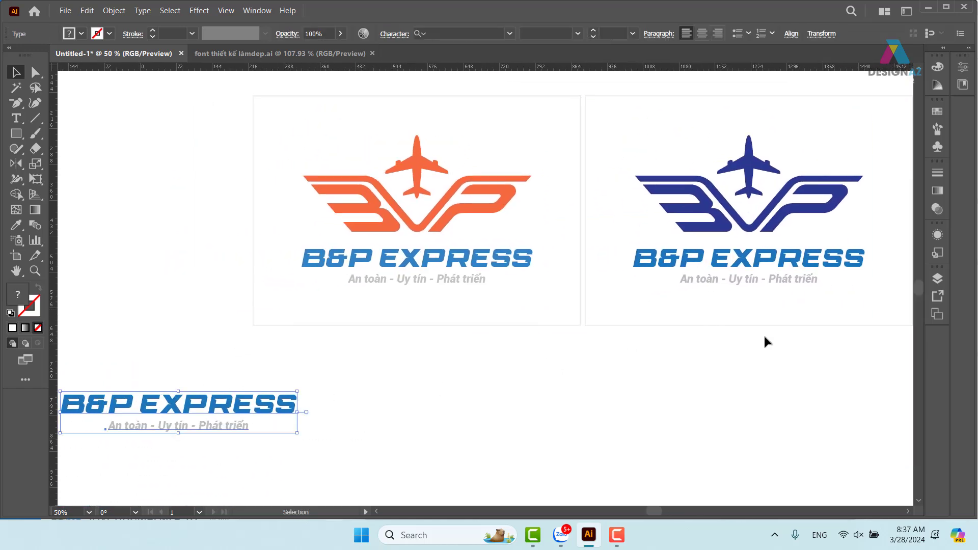
pyautogui.press('space')
pyautogui.moveTo(764, 341); pyautogui.dragTo(646, 350)
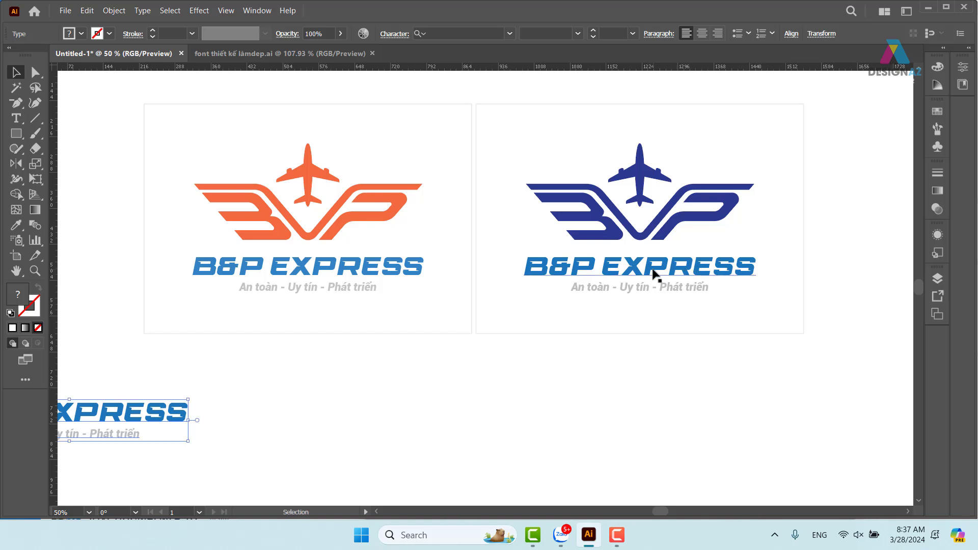
# Step: Isolate the blue logo's group and recolor its airplane and BVP wings with the medium blue swatch
pyautogui.click(723, 213)
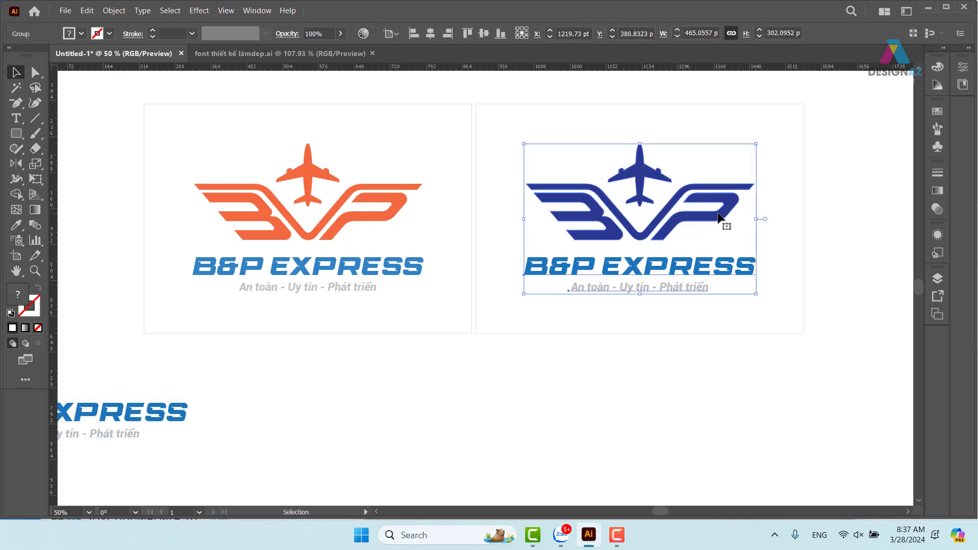
pyautogui.doubleClick(724, 214)
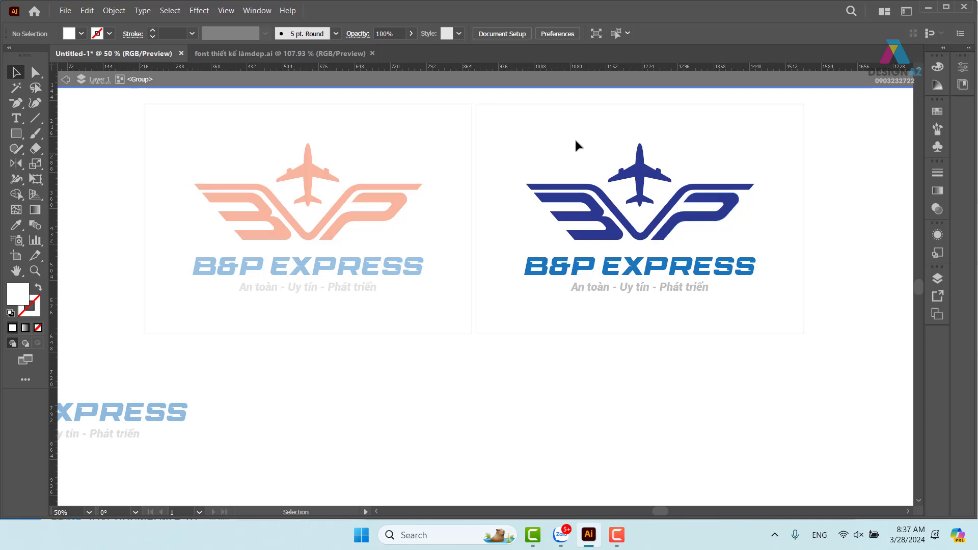
pyautogui.moveTo(574, 138); pyautogui.dragTo(746, 228)
pyautogui.click(937, 111)
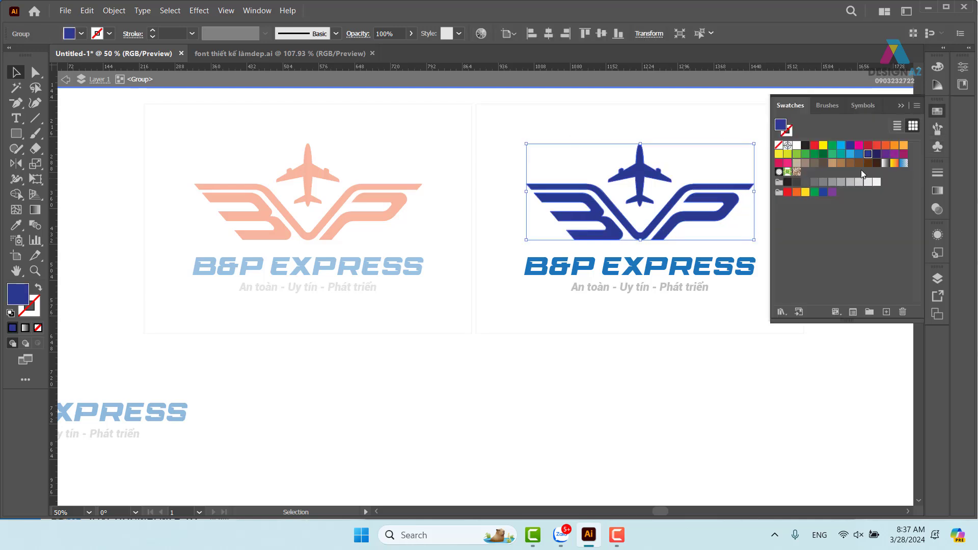
pyautogui.click(858, 155)
# Step: Recolor the B&P EXPRESS name under the blue emblem with the dark blue swatch and leave group isolation
pyautogui.click(685, 268)
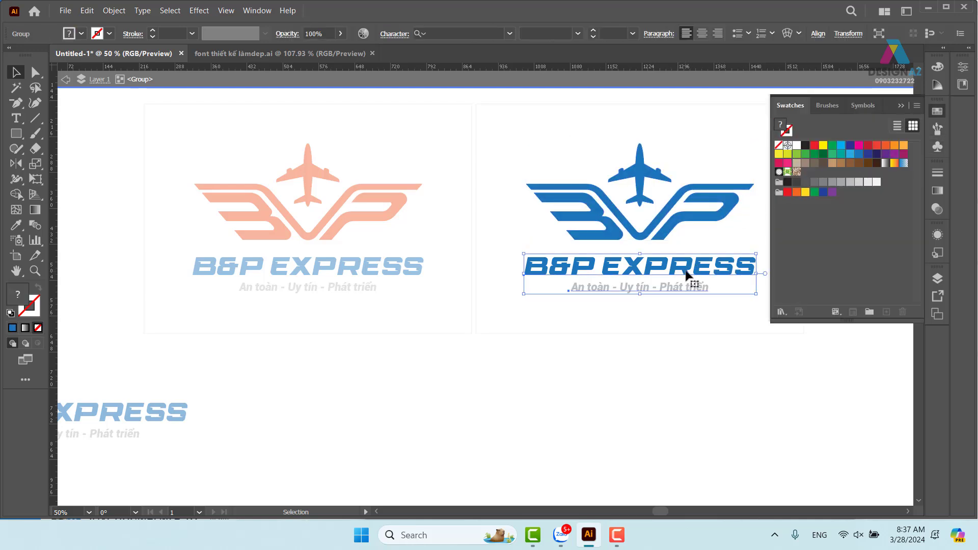
pyautogui.doubleClick(686, 271)
pyautogui.click(687, 271)
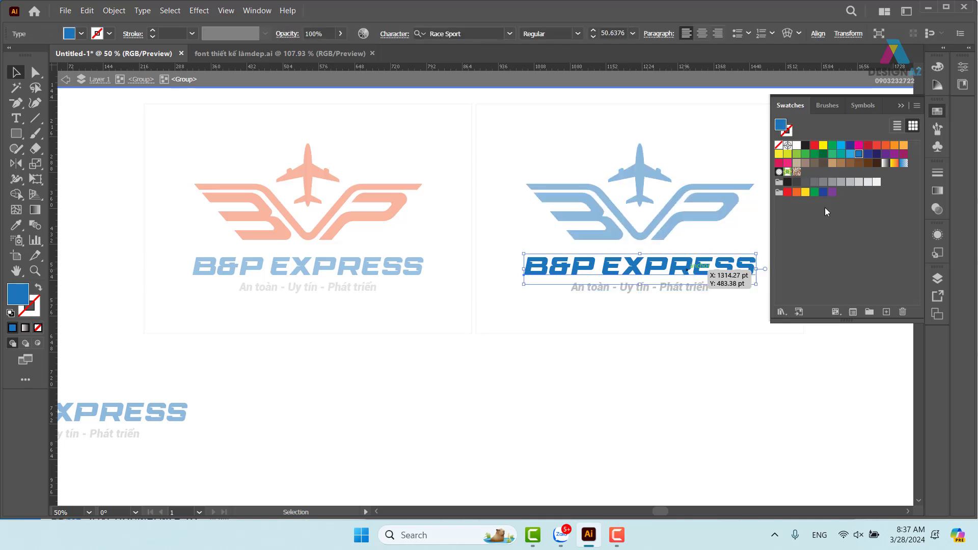
pyautogui.click(868, 154)
pyautogui.doubleClick(688, 138)
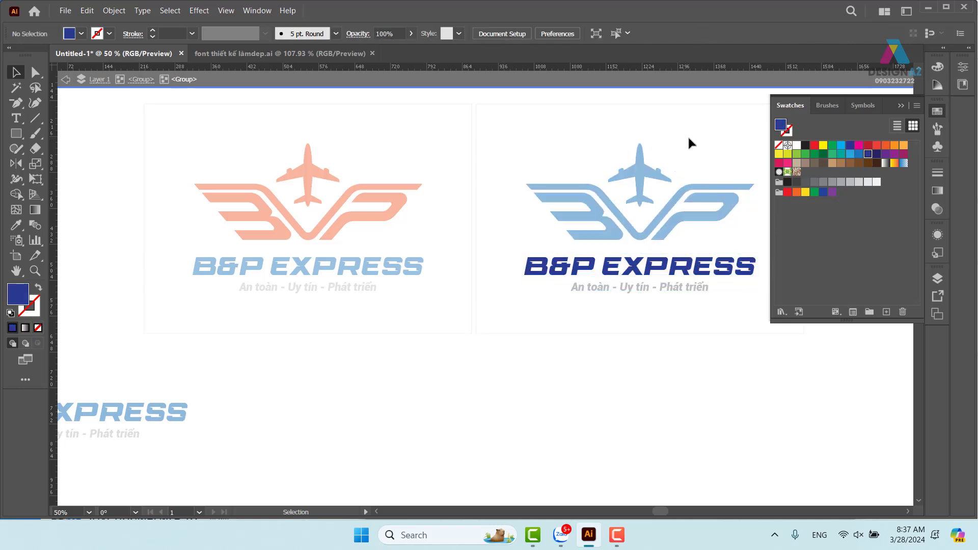
pyautogui.click(903, 106)
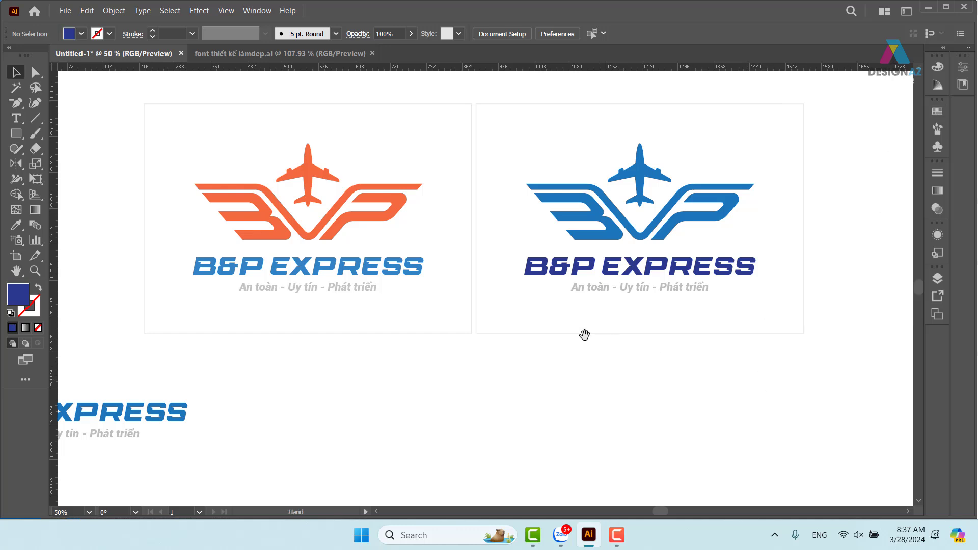
# Step: Duplicate the blue logo with its frame and place the copy below, centered between the two framed versions
pyautogui.moveTo(582, 334); pyautogui.dragTo(621, 341)
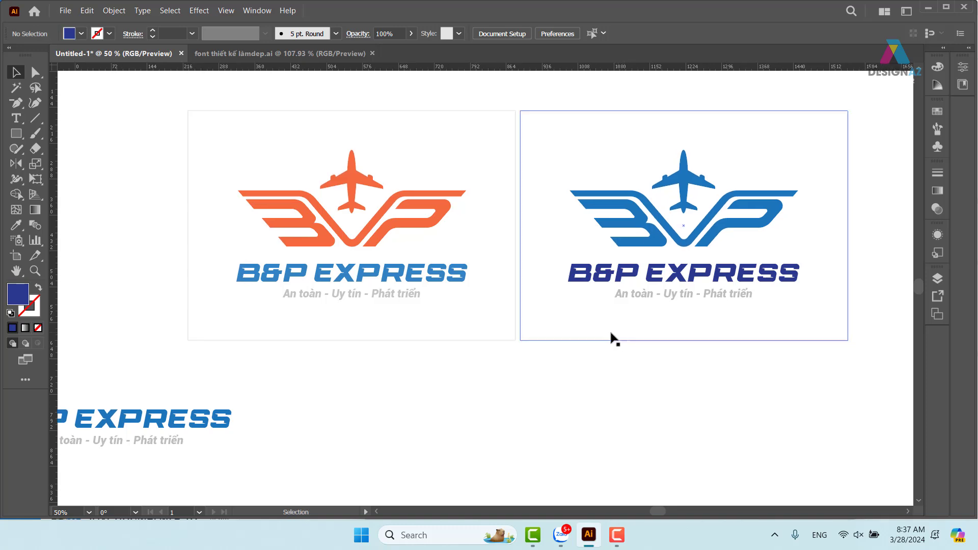
pyautogui.moveTo(503, 333); pyautogui.dragTo(474, 340)
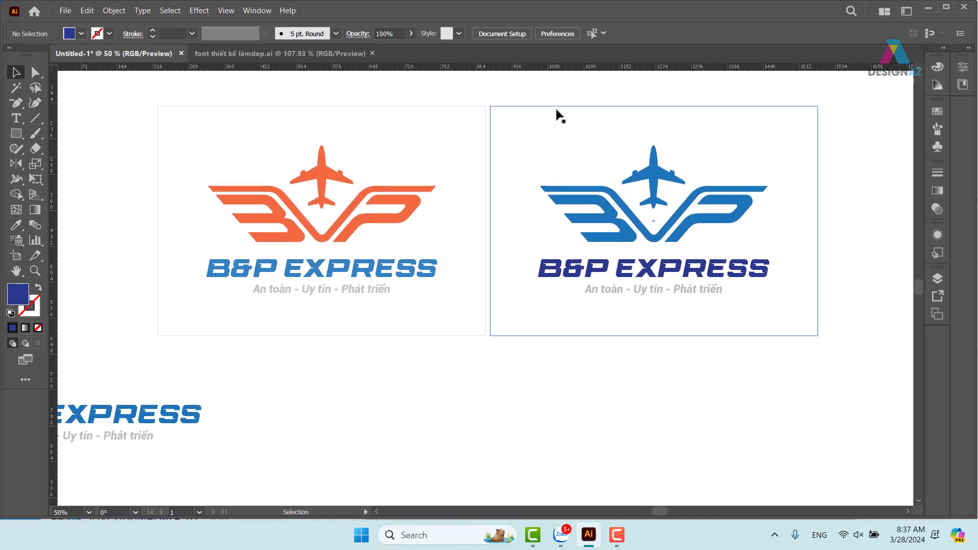
pyautogui.moveTo(550, 83); pyautogui.dragTo(743, 358)
pyautogui.moveTo(702, 235); pyautogui.dragTo(539, 455)
pyautogui.moveTo(678, 444); pyautogui.dragTo(680, 313)
pyautogui.click(681, 310)
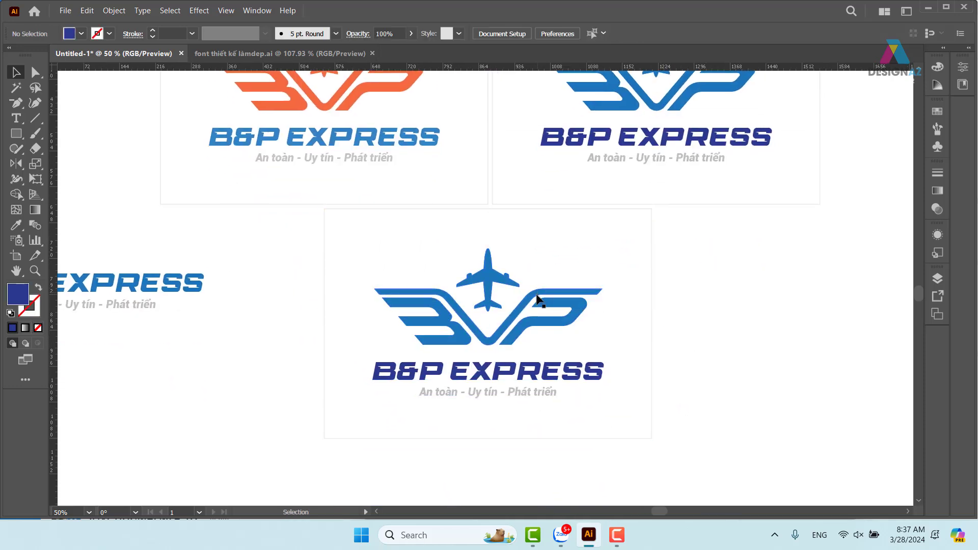
# Step: Fill the frame of the lower logo copy with the dark navy swatch and set its opacity to 100%
pyautogui.click(570, 321)
pyautogui.press('z')
pyautogui.moveTo(413, 283); pyautogui.dragTo(555, 289)
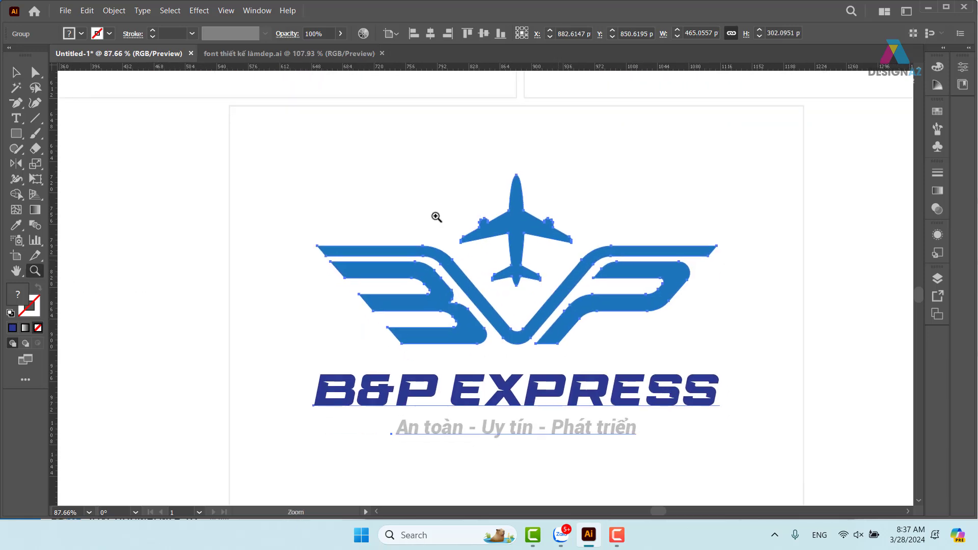
pyautogui.click(16, 72)
pyautogui.moveTo(830, 204); pyautogui.dragTo(797, 247)
pyautogui.click(936, 111)
pyautogui.click(876, 154)
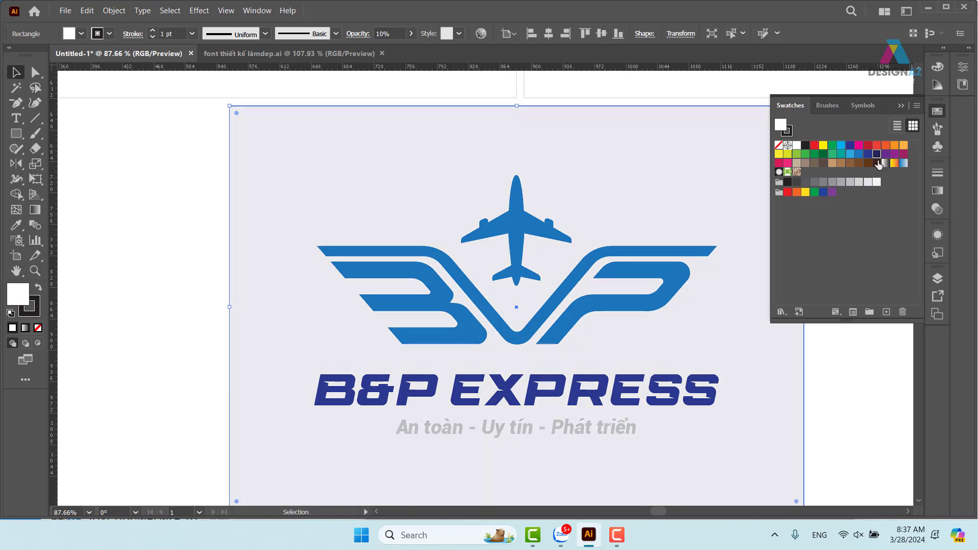
pyautogui.click(387, 33)
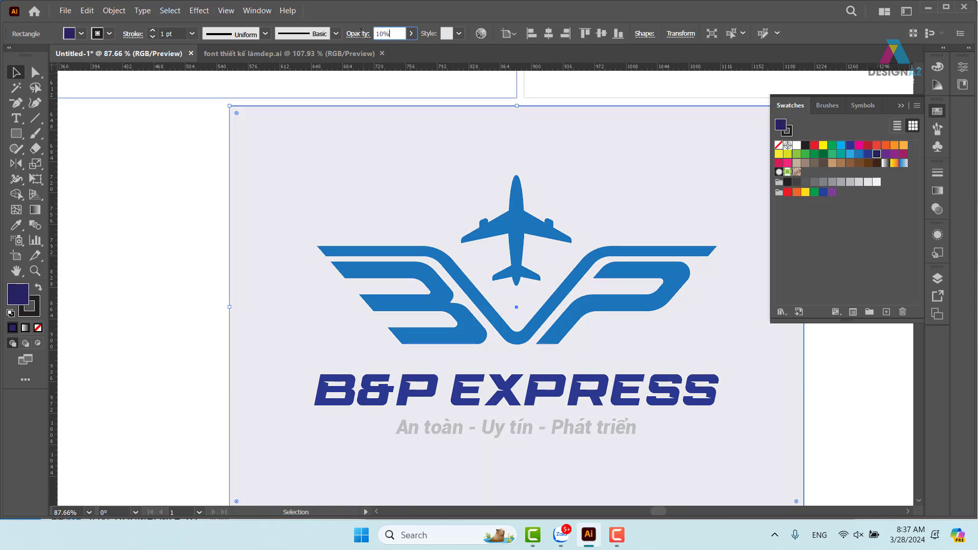
pyautogui.write('100')
pyautogui.press('Return')
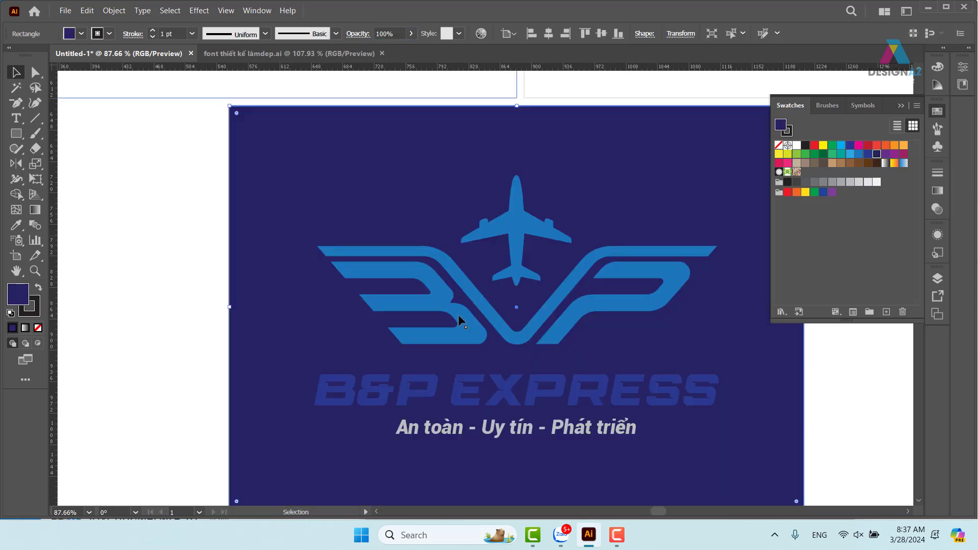
# Step: Ungroup the logo on the navy background and recolor its name and tagline with the medium blue swatch
pyautogui.click(560, 396)
pyautogui.rightClick(560, 395)
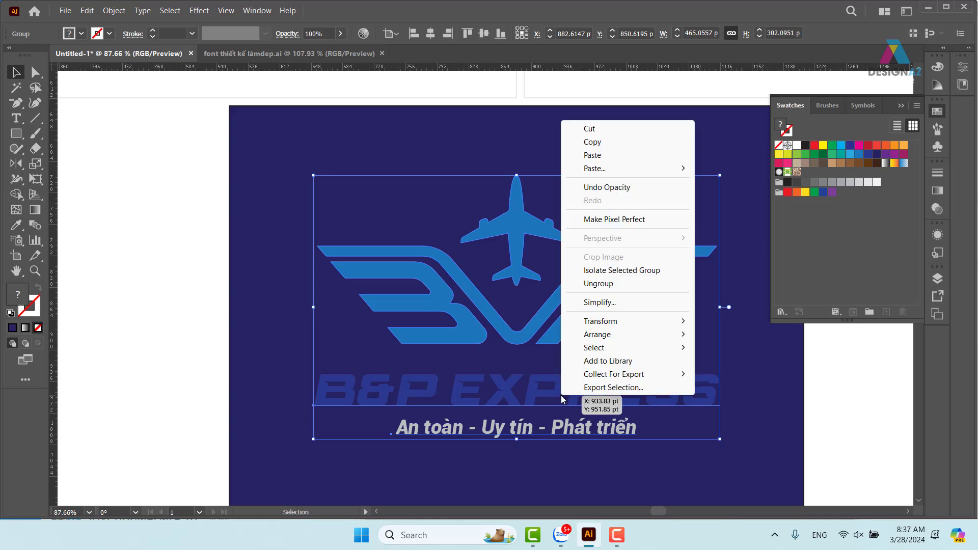
pyautogui.click(598, 283)
pyautogui.click(753, 402)
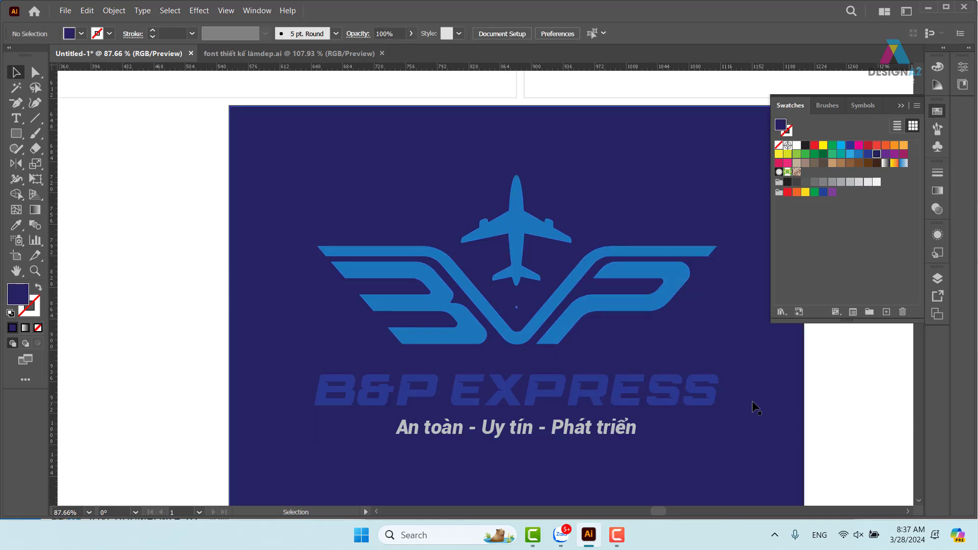
pyautogui.click(716, 402)
pyautogui.click(859, 154)
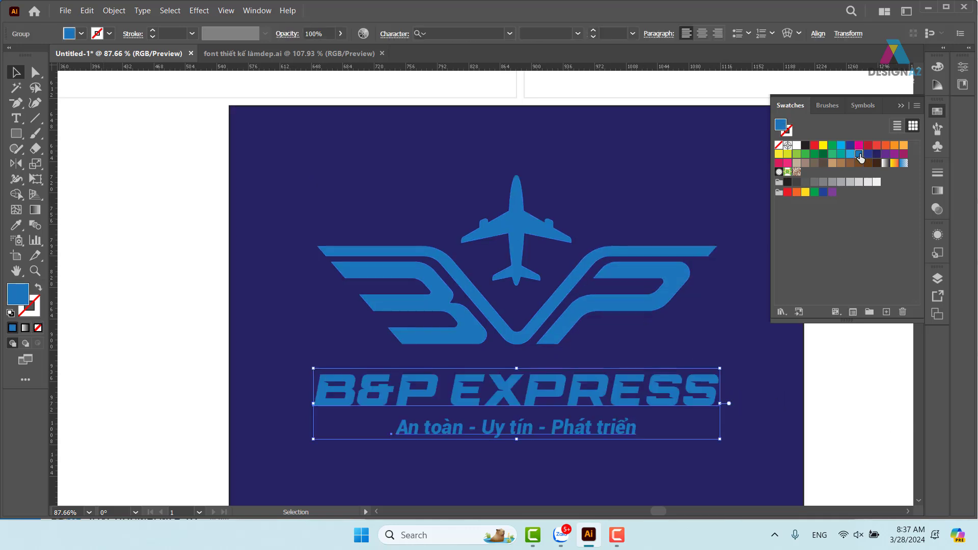
# Step: Recolor the airplane and BVP wings on the navy background with the lighter sky blue swatch
pyautogui.click(648, 301)
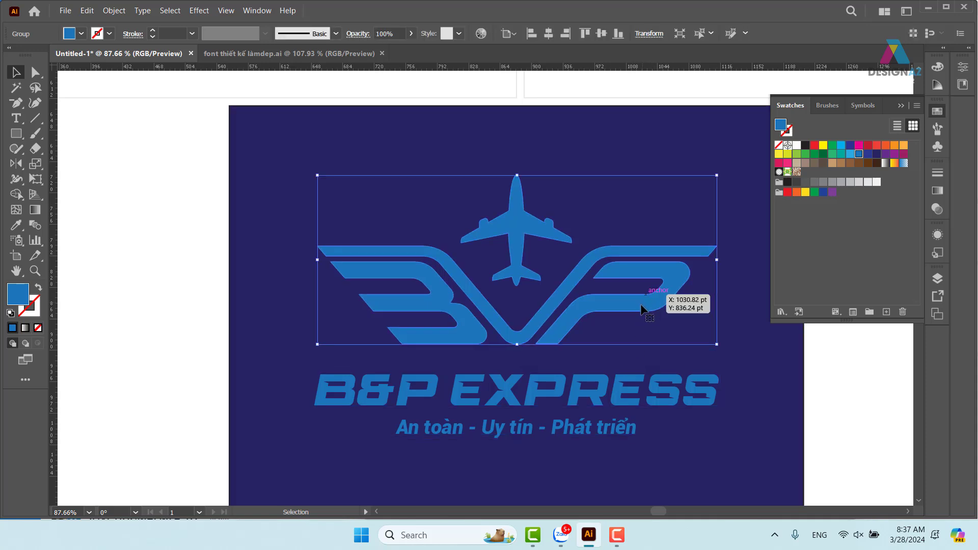
pyautogui.click(850, 154)
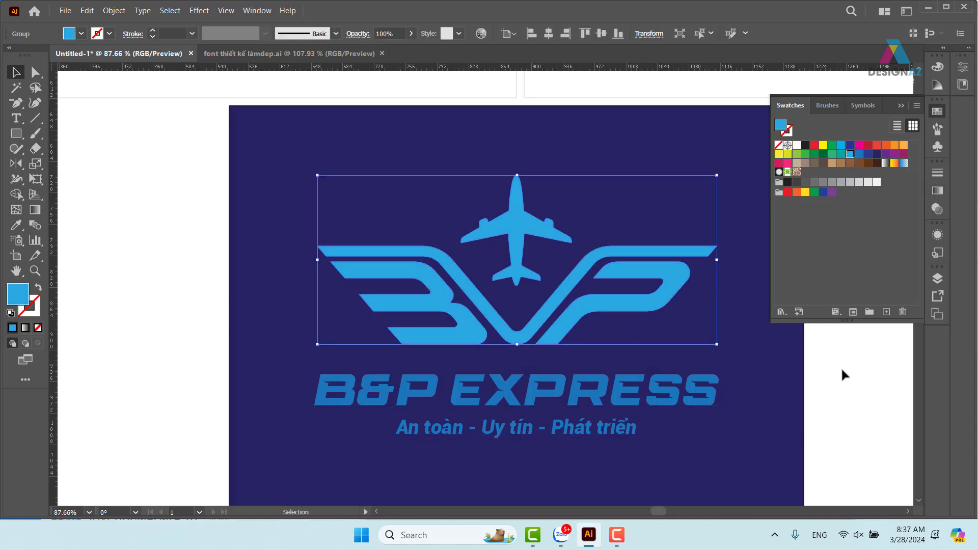
pyautogui.click(847, 428)
# Step: Ungroup the B&P EXPRESS name and tagline on the navy background into separate text objects
pyautogui.click(614, 434)
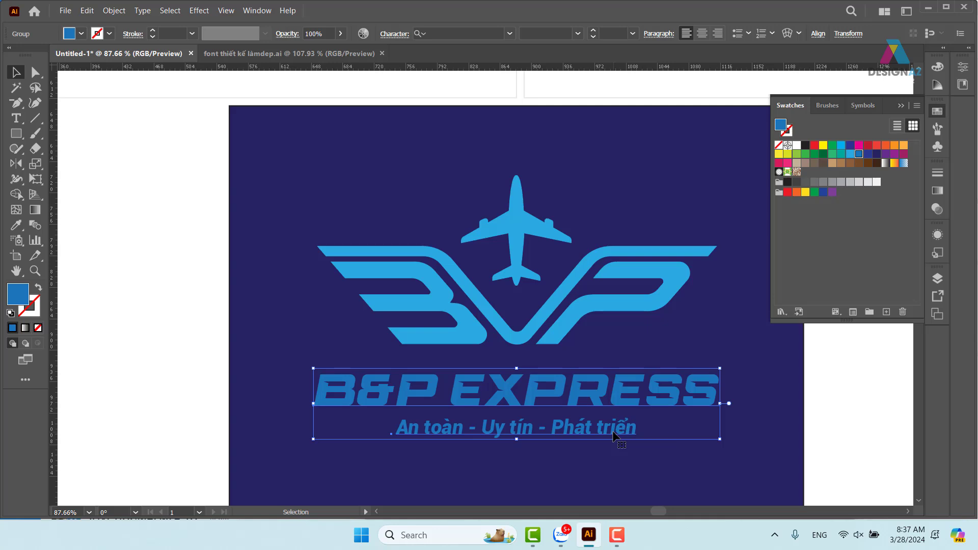
pyautogui.rightClick(613, 431)
pyautogui.click(660, 321)
pyautogui.click(700, 429)
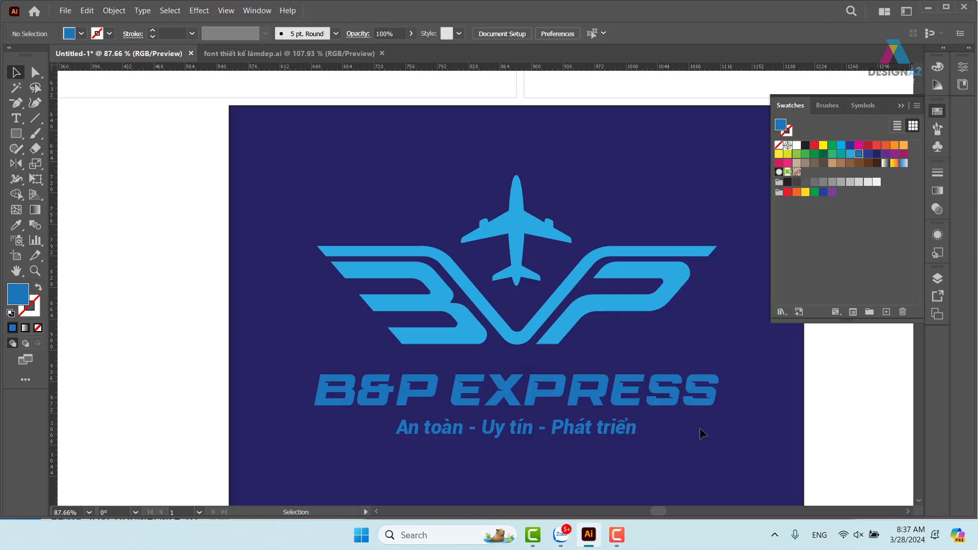
# Step: Try the dark blue swatch on the navy version's tagline and return it to medium blue
pyautogui.click(630, 432)
pyautogui.click(867, 154)
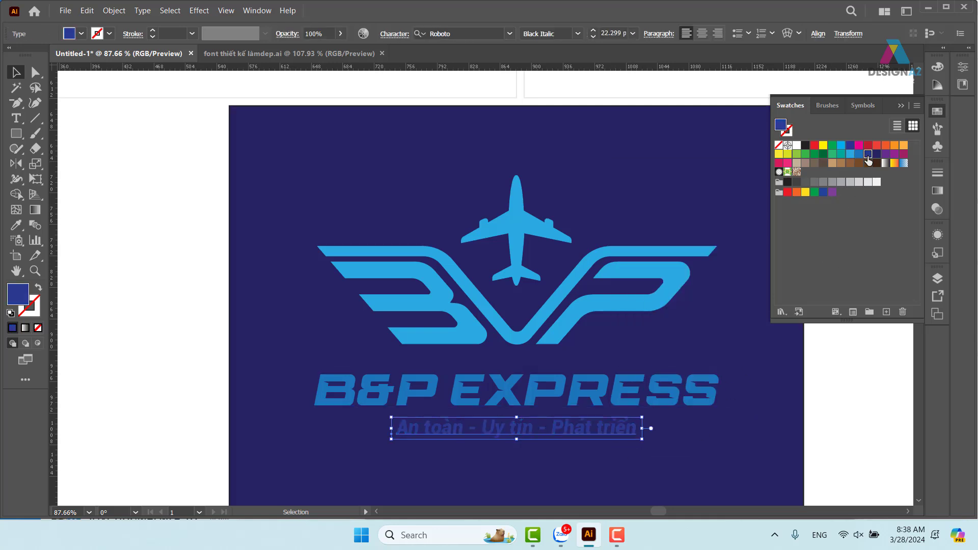
pyautogui.click(858, 154)
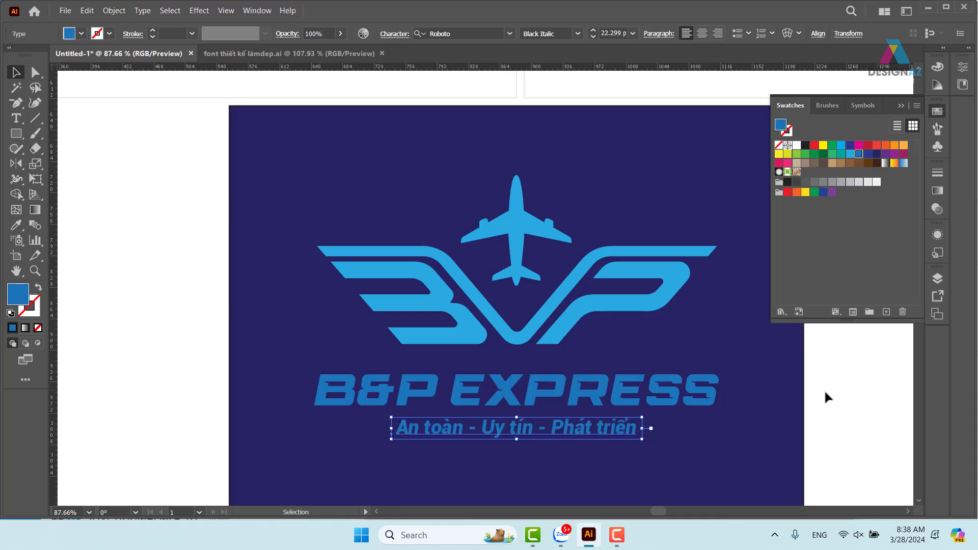
pyautogui.click(693, 403)
pyautogui.click(692, 403)
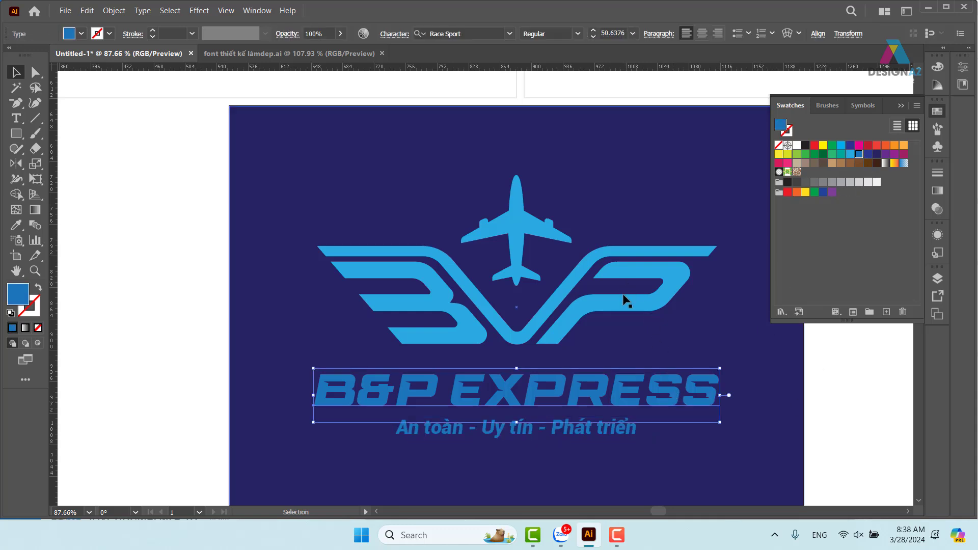
pyautogui.click(840, 421)
# Step: Move the complete navy version directly below the orange logo's frame, aligned with its edges
pyautogui.moveTo(767, 424); pyautogui.dragTo(714, 406)
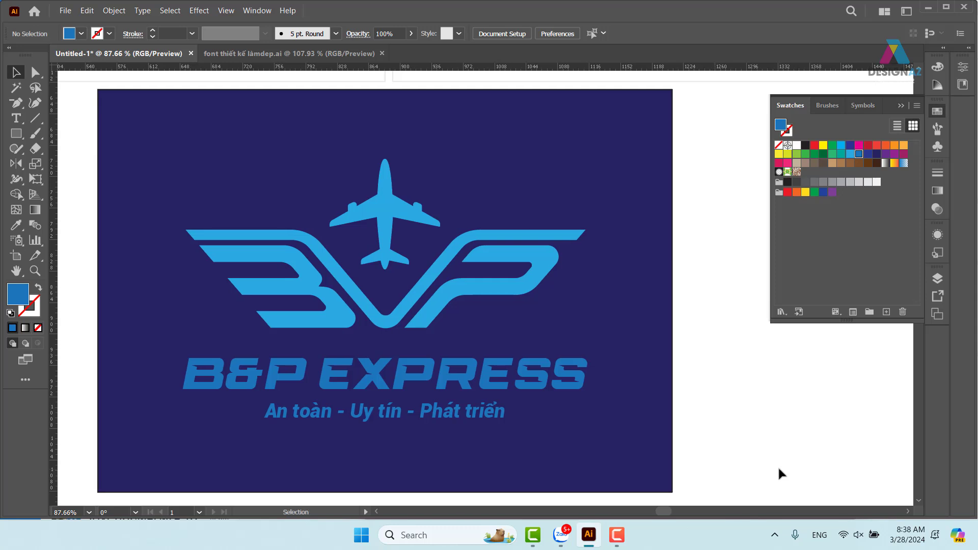
pyautogui.hotkey('ctrl', '-')
pyautogui.hotkey('ctrl', '-')
pyautogui.hotkey('ctrl', '-')
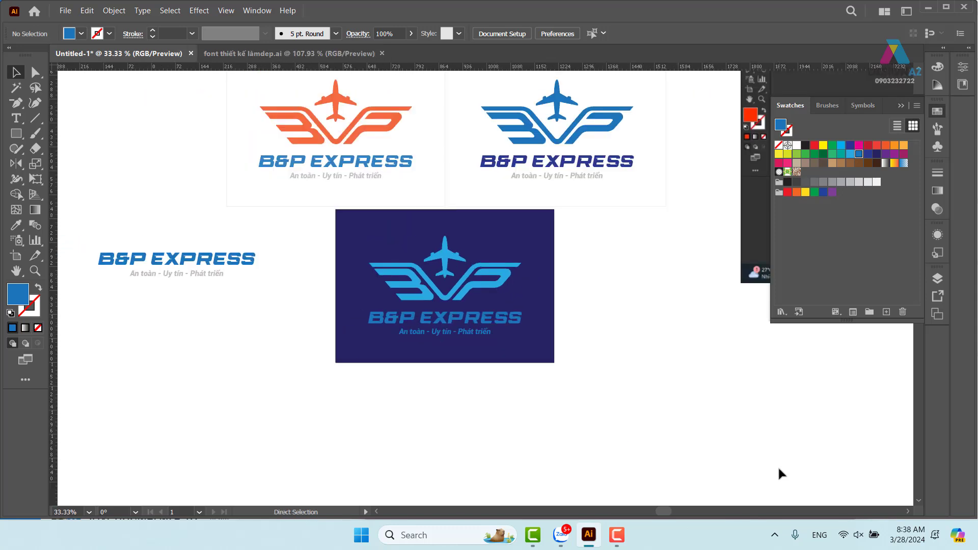
pyautogui.moveTo(592, 226); pyautogui.dragTo(377, 371)
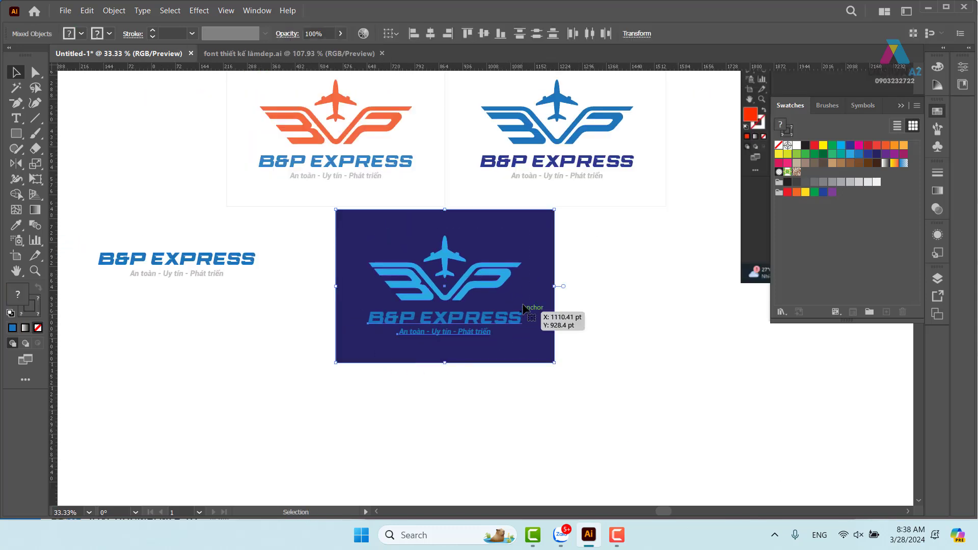
pyautogui.moveTo(513, 308); pyautogui.dragTo(640, 337)
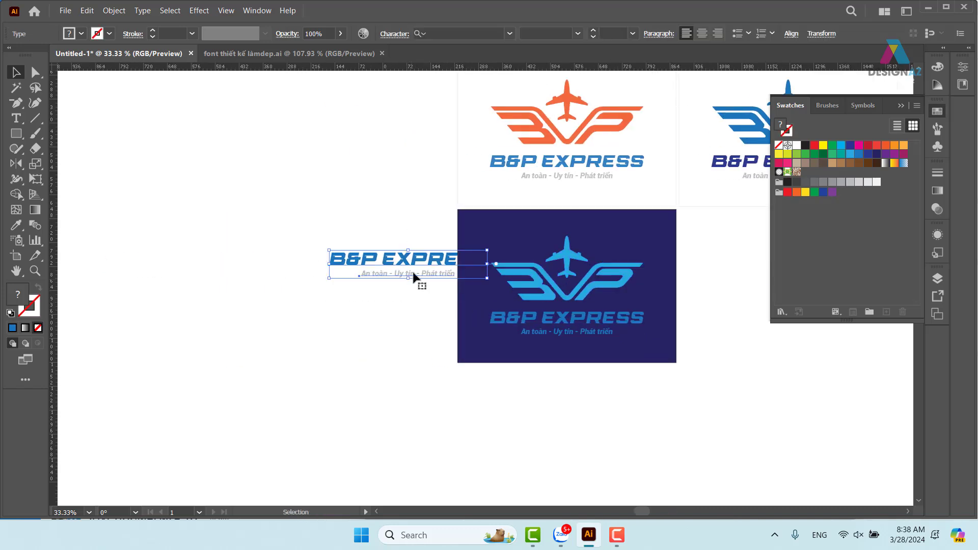
# Step: Move the spare B&P EXPRESS name and tagline left, clear of the navy version
pyautogui.moveTo(415, 275); pyautogui.dragTo(300, 275)
pyautogui.moveTo(609, 347); pyautogui.dragTo(379, 347)
pyautogui.click(245, 413)
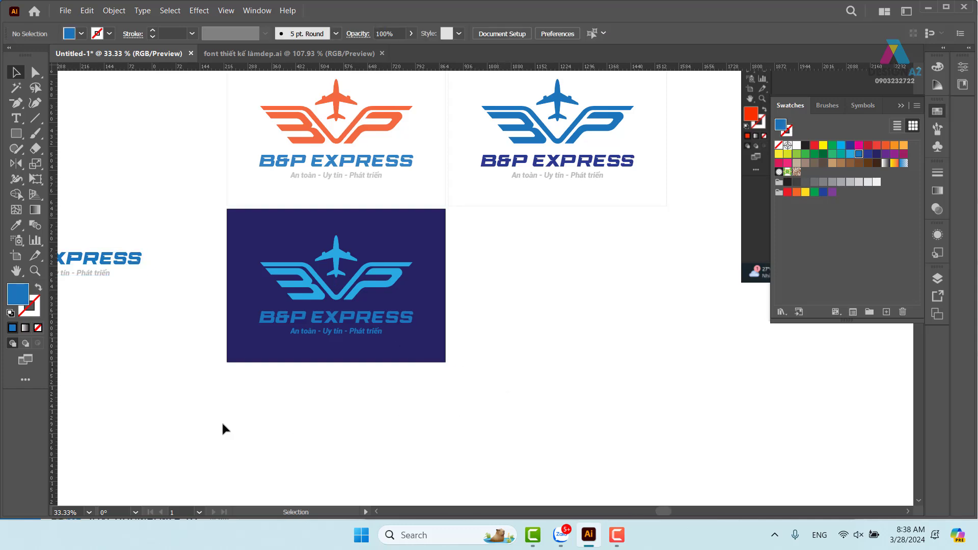
# Step: Duplicate the navy version and place the copy beside it, directly below the blue logo's frame
pyautogui.moveTo(188, 417); pyautogui.dragTo(474, 268)
pyautogui.moveTo(319, 280); pyautogui.dragTo(529, 316)
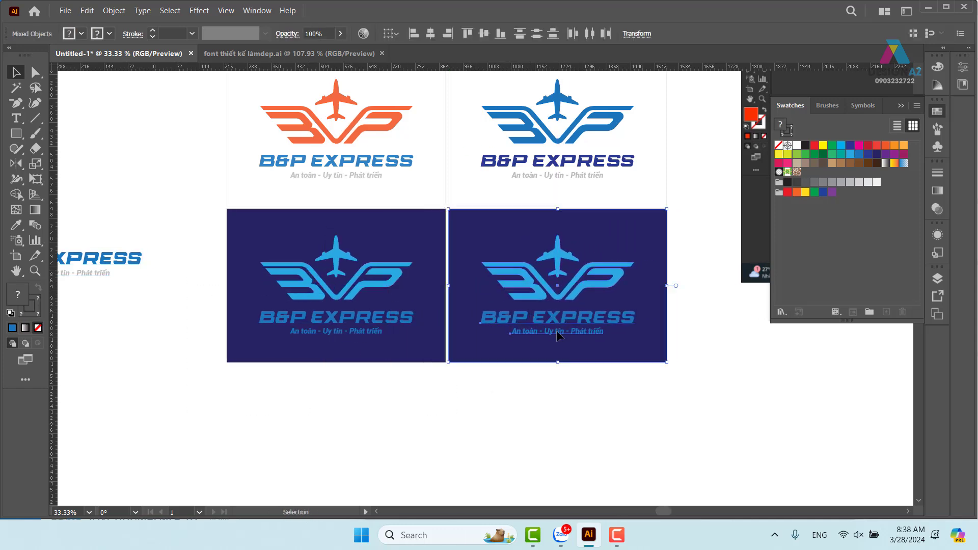
# Step: Scale down the logo, name and tagline proportionally about their center inside the second navy frame, leaving out the background
pyautogui.click(651, 396)
pyautogui.press('z')
pyautogui.moveTo(475, 214); pyautogui.dragTo(671, 358)
pyautogui.moveTo(671, 358); pyautogui.dragTo(427, 256)
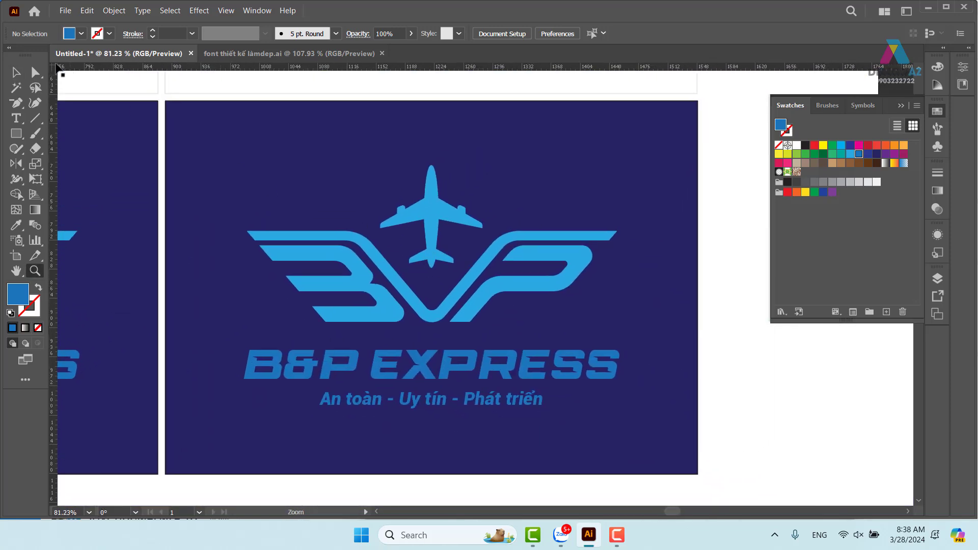
pyautogui.press('v')
pyautogui.click(664, 269)
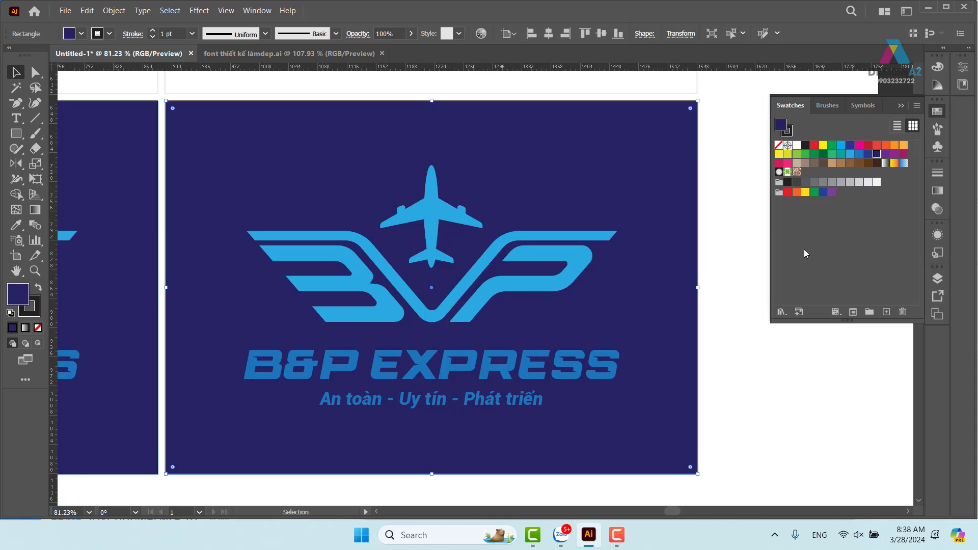
pyautogui.click(715, 178)
pyautogui.moveTo(734, 224); pyautogui.dragTo(228, 427)
pyautogui.keyDown('shift'); pyautogui.click(642, 199); pyautogui.keyUp('shift')
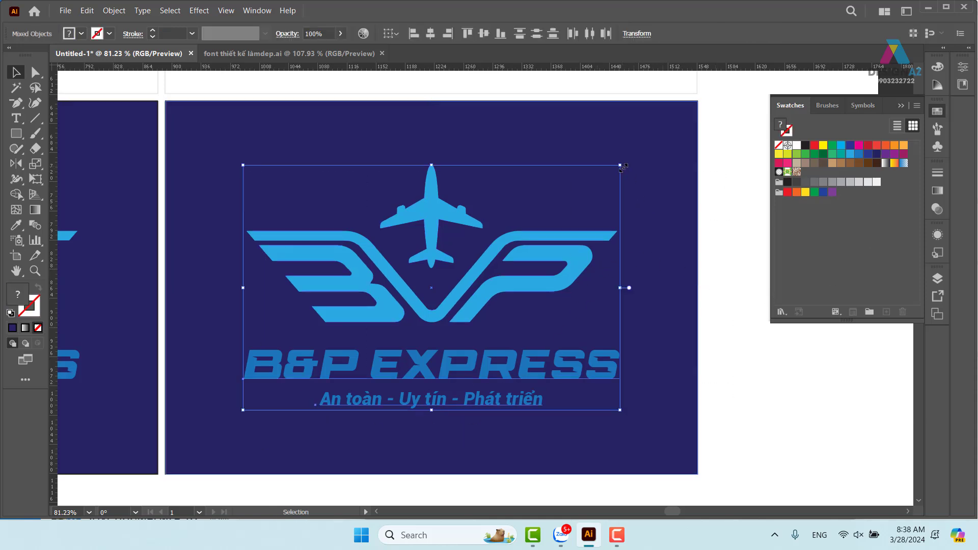
pyautogui.moveTo(627, 165); pyautogui.dragTo(592, 184)
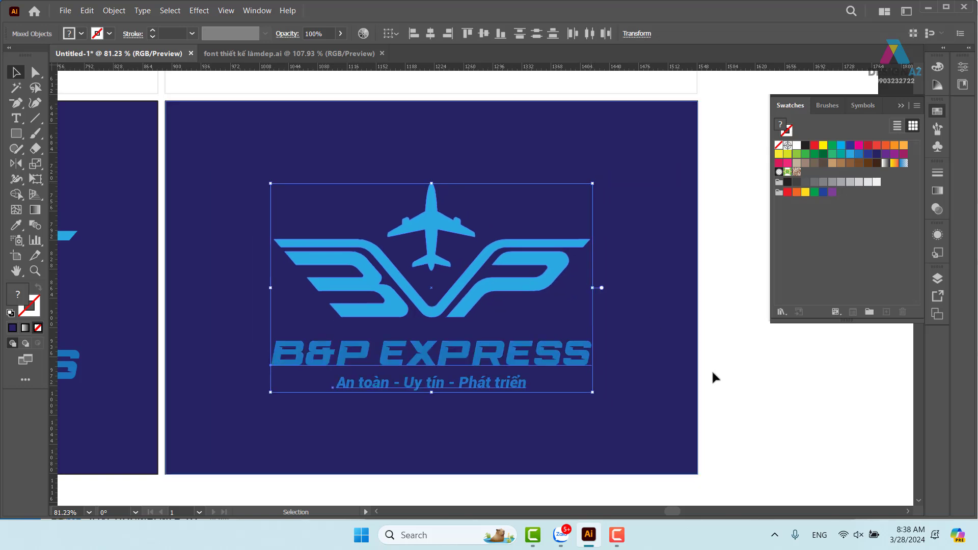
pyautogui.click(768, 401)
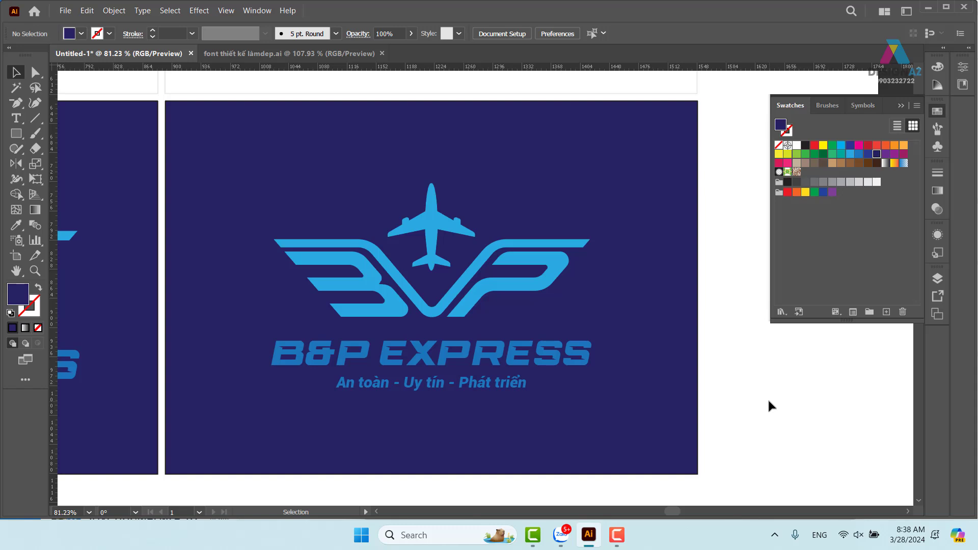
# Step: Fill the second navy frame's background with a linear gradient and set both its end stops to dark navy
pyautogui.click(655, 241)
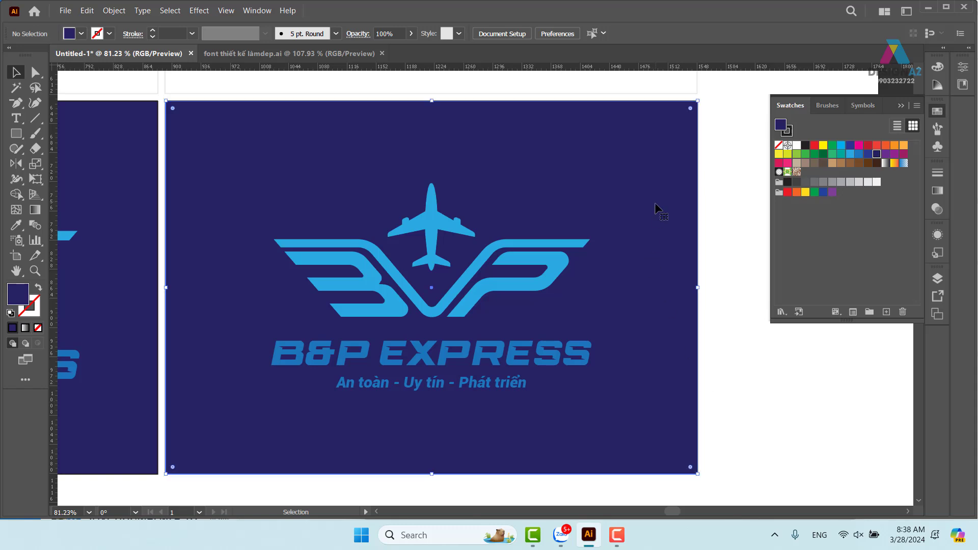
pyautogui.click(885, 163)
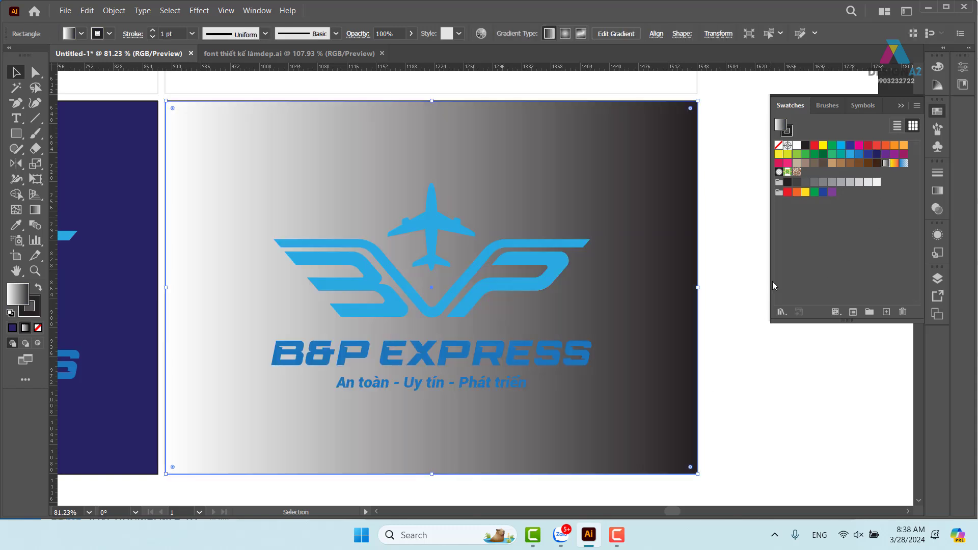
pyautogui.click(937, 195)
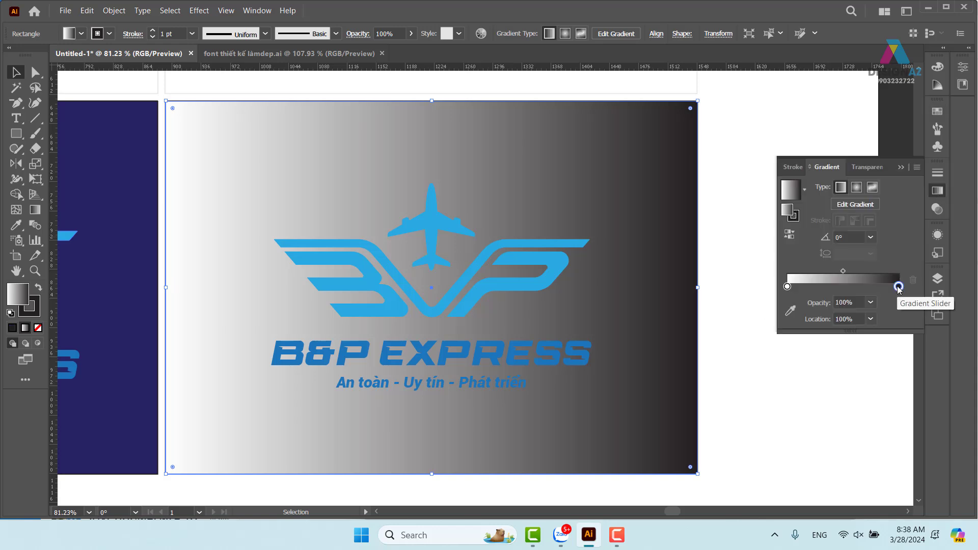
pyautogui.doubleClick(898, 287)
pyautogui.click(734, 355)
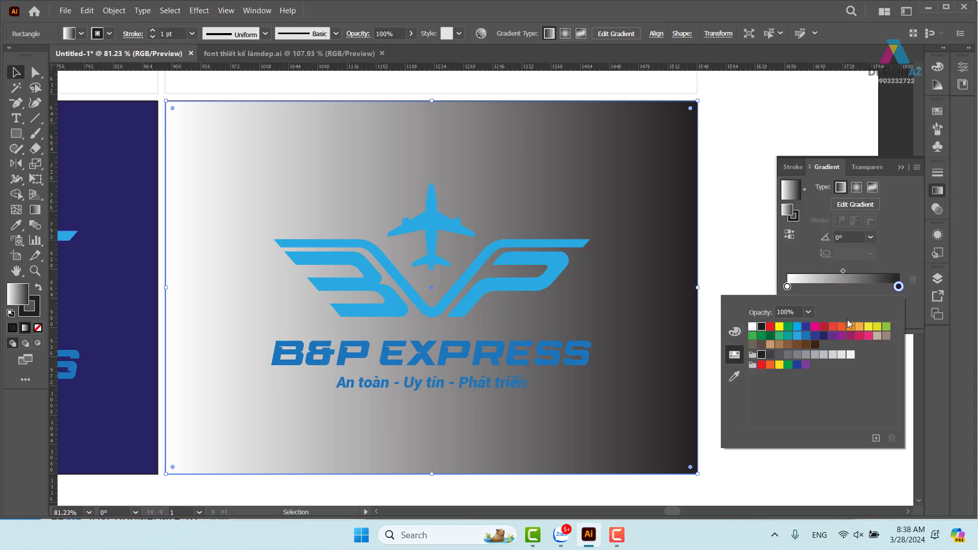
pyautogui.click(823, 336)
pyautogui.doubleClick(787, 287)
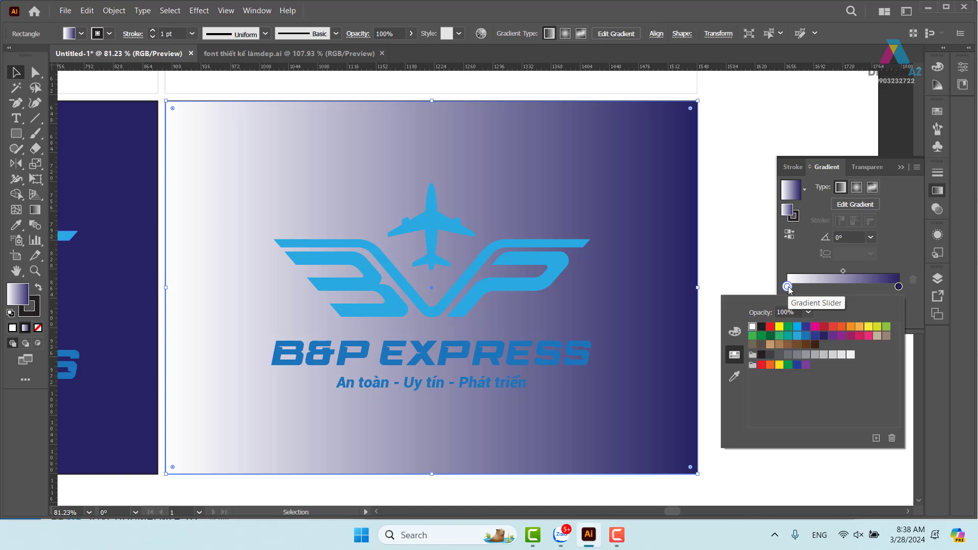
pyautogui.click(822, 338)
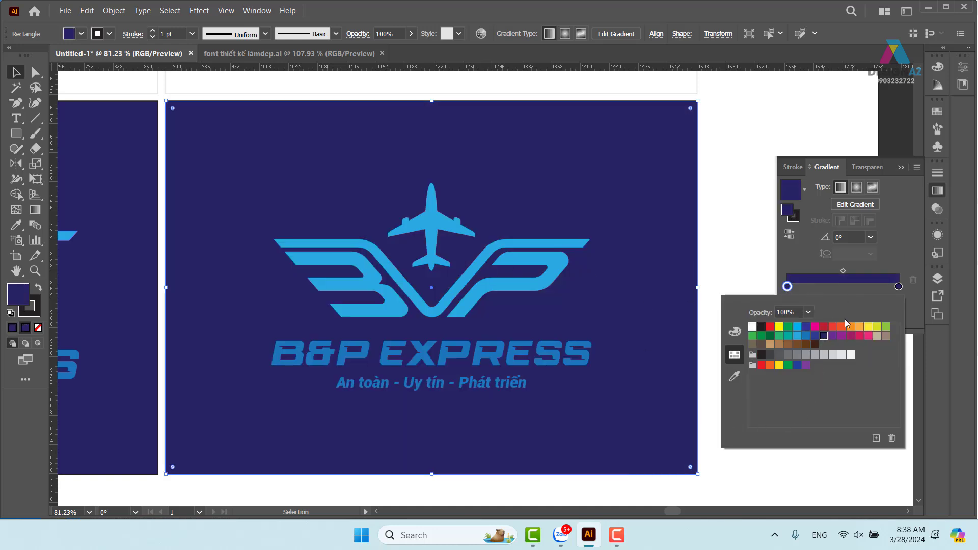
# Step: Darken the background gradient's starting navy stop by raising its black (K) value to about 66%
pyautogui.click(787, 287)
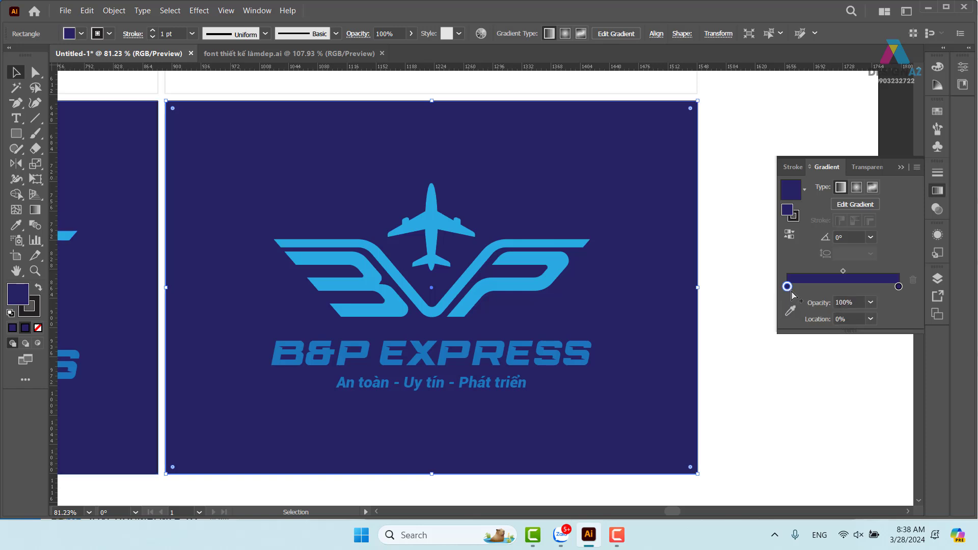
pyautogui.doubleClick(788, 286)
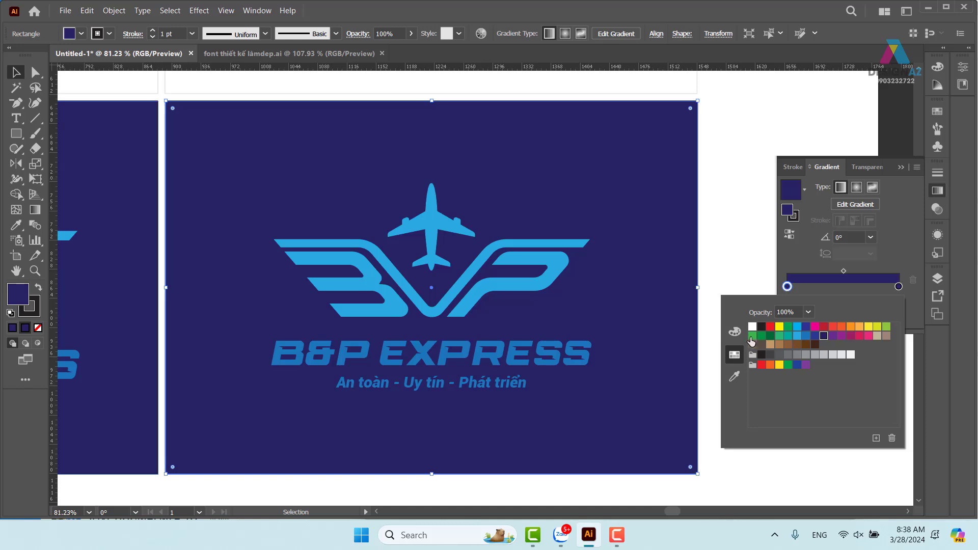
pyautogui.click(734, 331)
pyautogui.moveTo(805, 381); pyautogui.dragTo(830, 381)
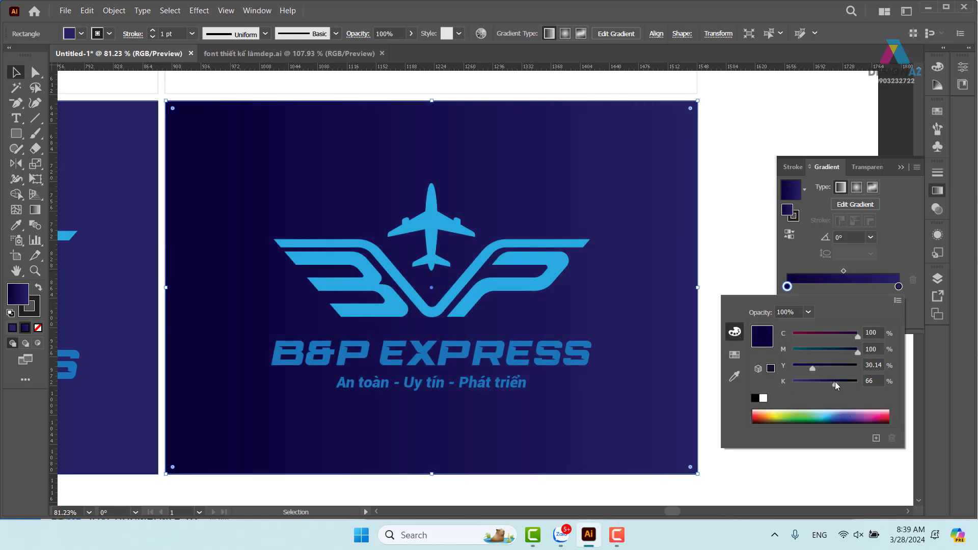
pyautogui.click(834, 410)
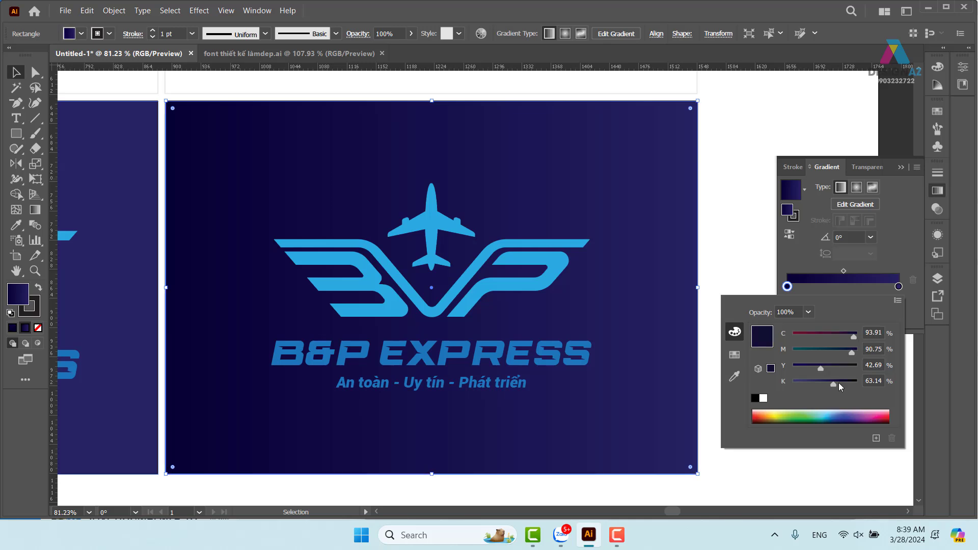
# Step: Make the background gradient radial and reverse it so the lighter navy sits at the center
pyautogui.click(856, 188)
pyautogui.click(856, 187)
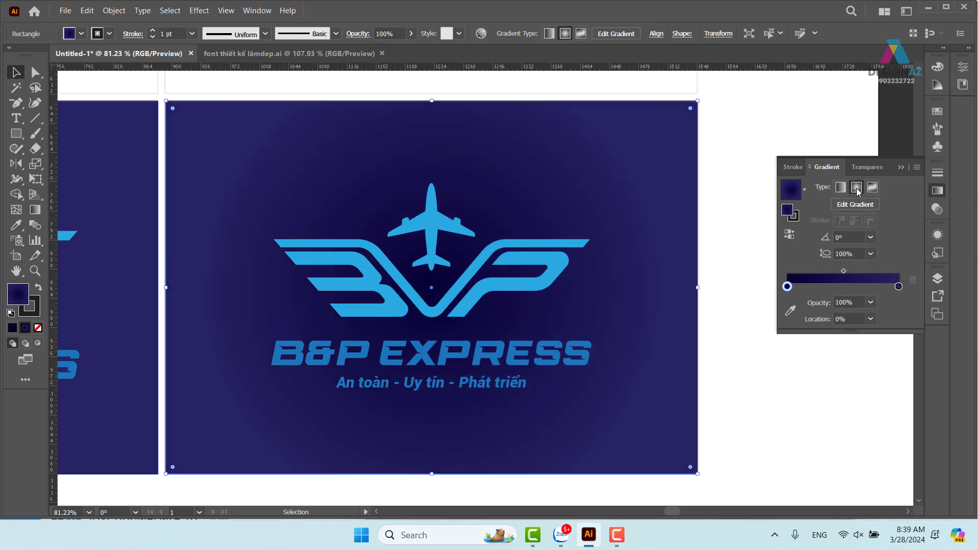
pyautogui.click(790, 234)
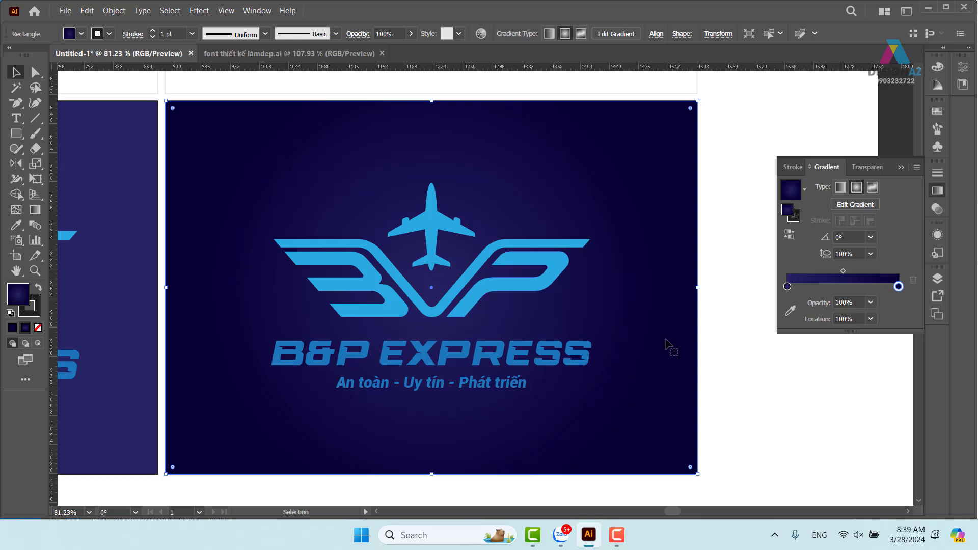
pyautogui.click(738, 382)
# Step: Try converting the B&P EXPRESS name on the gradient background to outlines, and undo the conversion
pyautogui.hscroll(3, 713, 382)
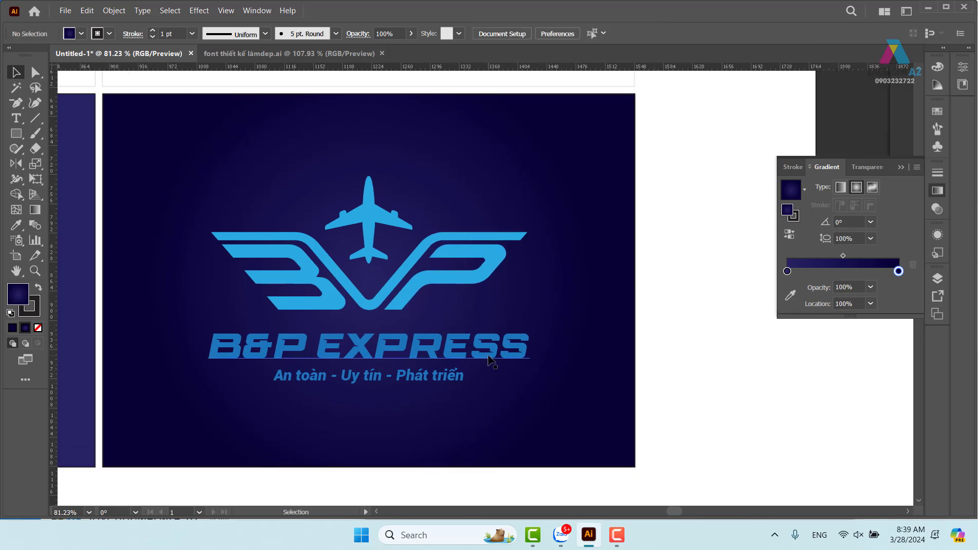
pyautogui.click(492, 357)
pyautogui.press('ctrl')
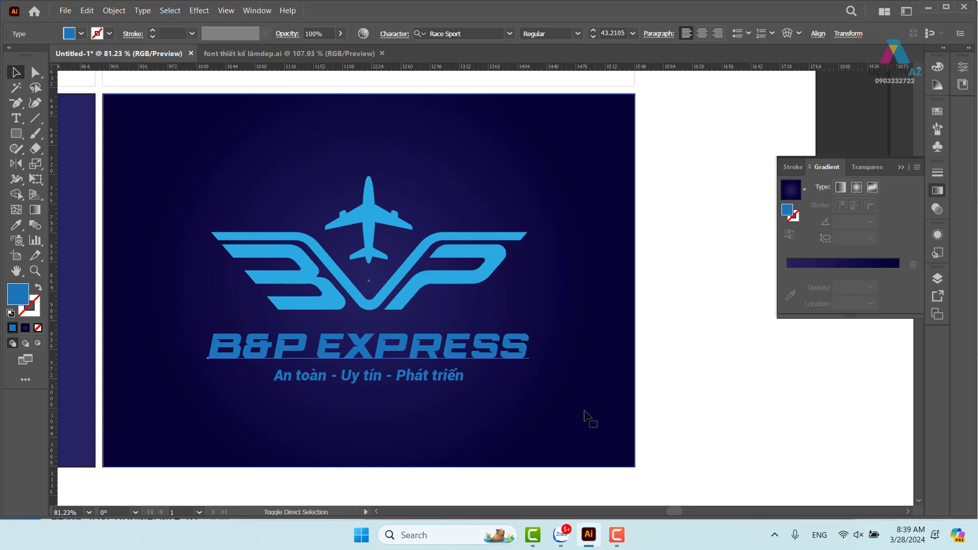
pyautogui.hotkey('ctrl', 'shift', 'o')
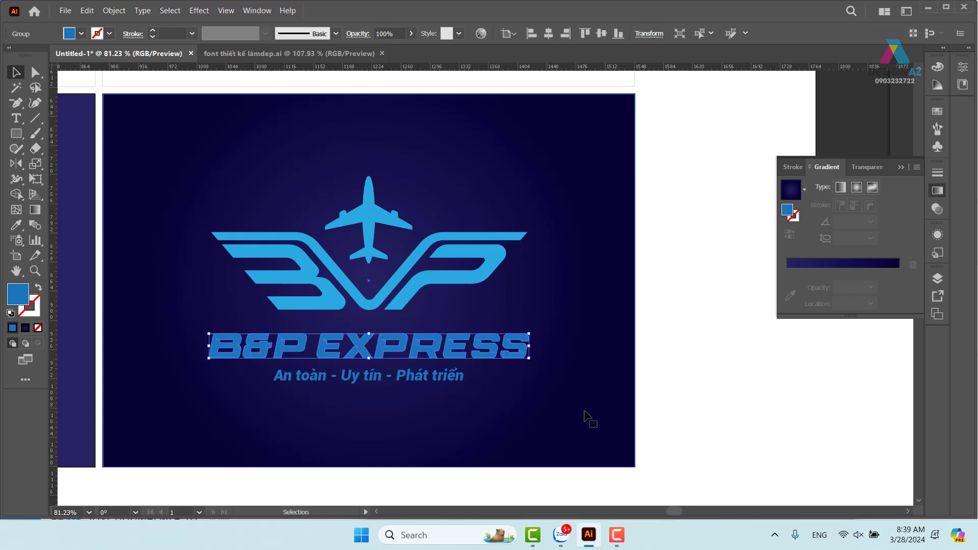
pyautogui.hotkey('ctrl', 'z')
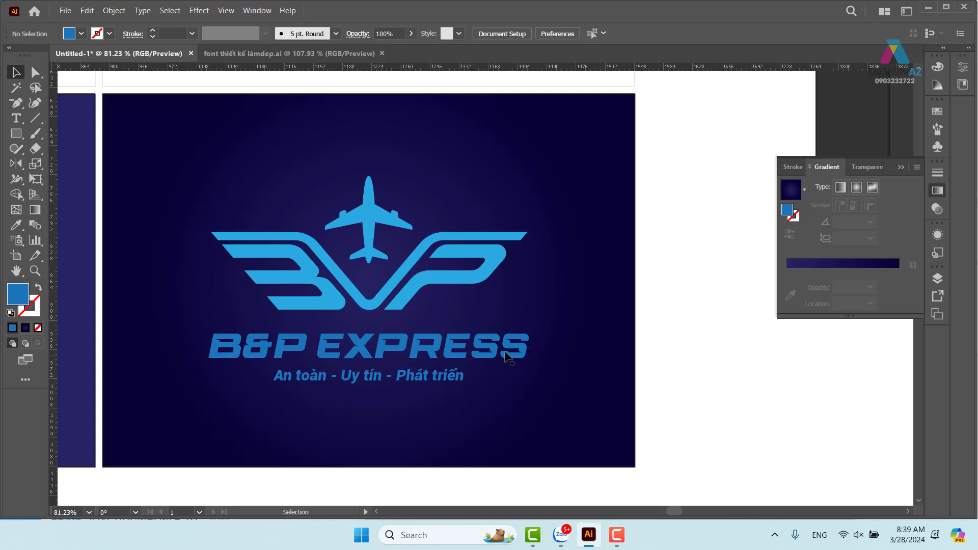
# Step: Add a new fill to the editable B&P EXPRESS text and set it to the white-to-black linear gradient
pyautogui.click(937, 234)
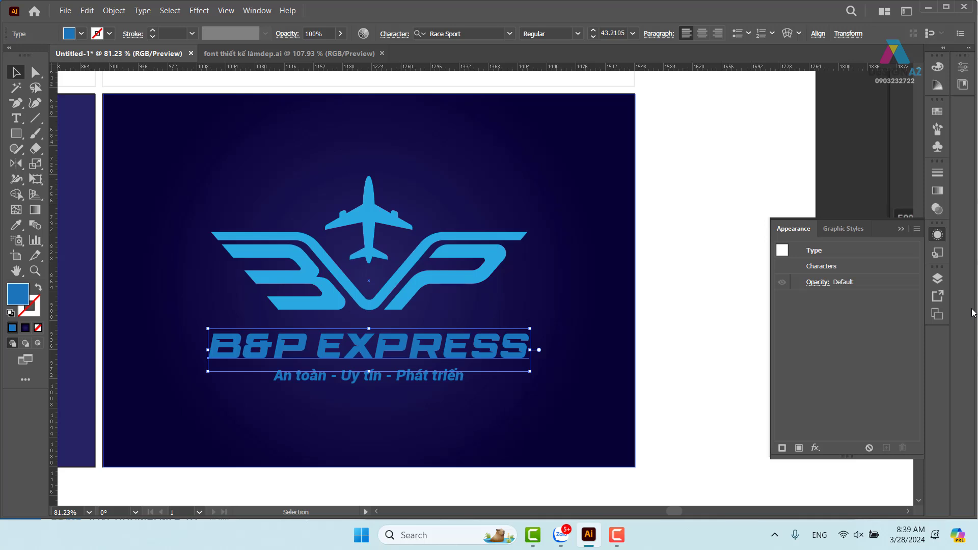
pyautogui.click(917, 230)
pyautogui.click(829, 237)
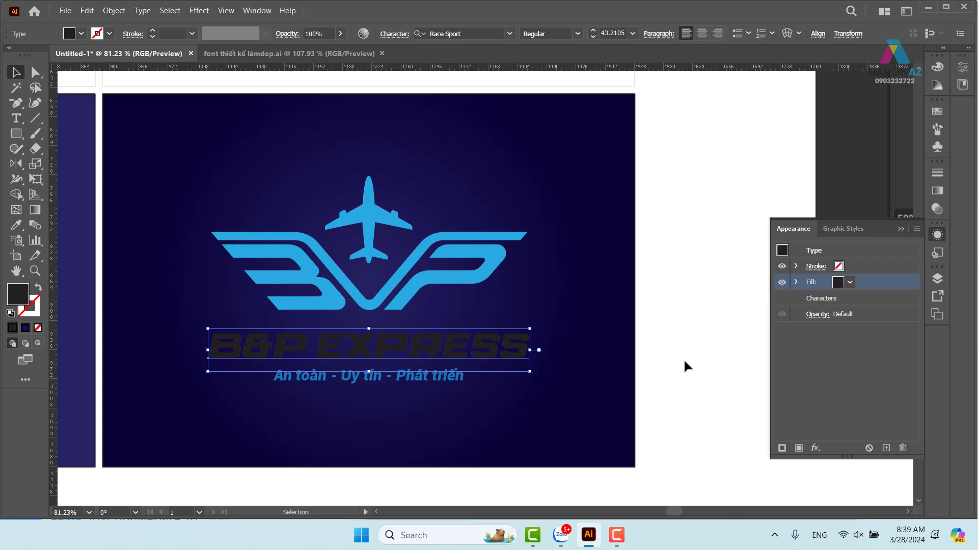
pyautogui.click(936, 191)
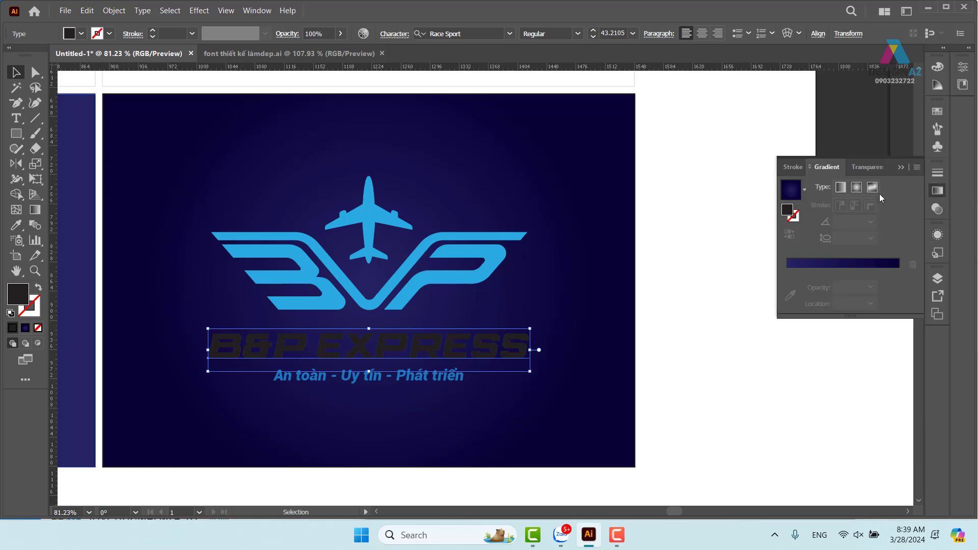
pyautogui.click(939, 111)
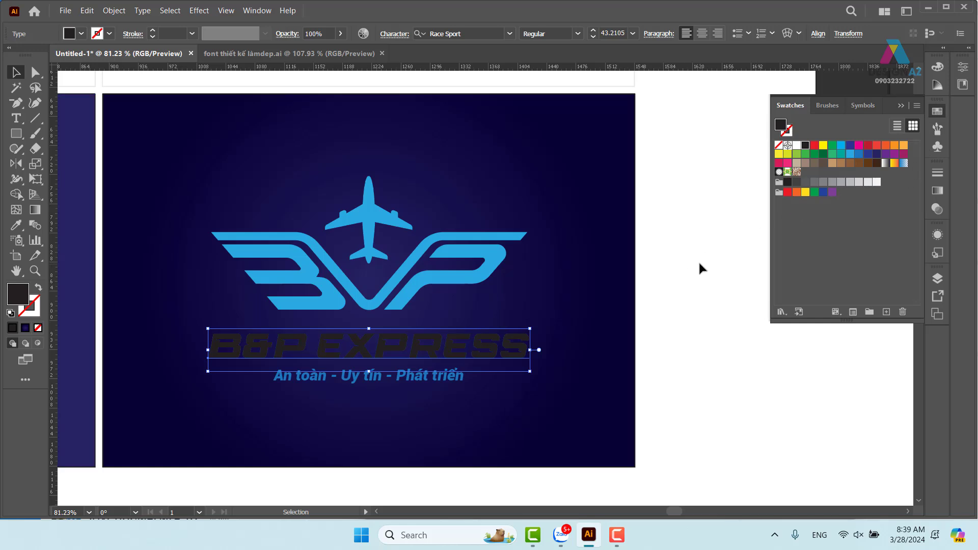
pyautogui.moveTo(886, 163); pyautogui.dragTo(472, 353)
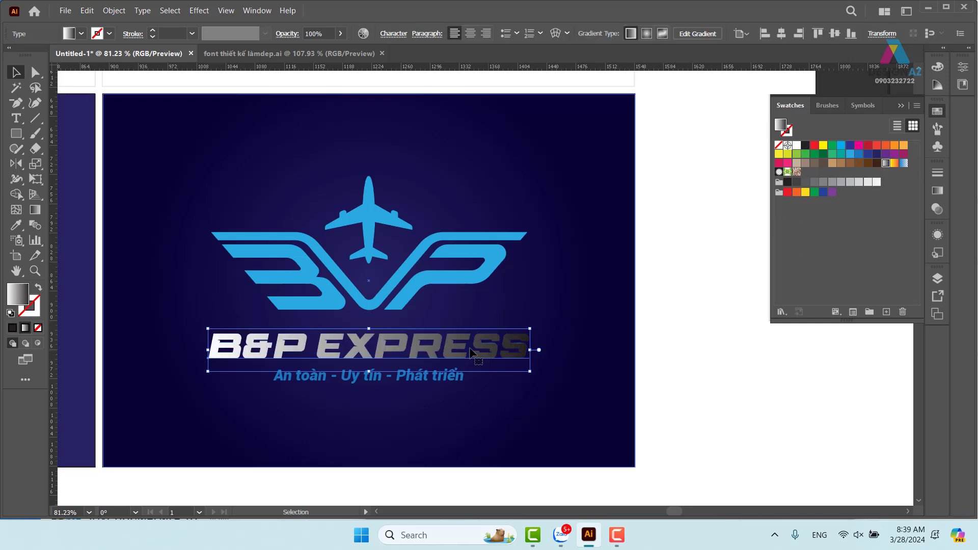
# Step: Try replacing "PRESS" in the gradient-filled name with "SDFSDF", and undo the text edits
pyautogui.doubleClick(377, 349)
pyautogui.moveTo(377, 349); pyautogui.dragTo(565, 332)
pyautogui.press('BackSpace')
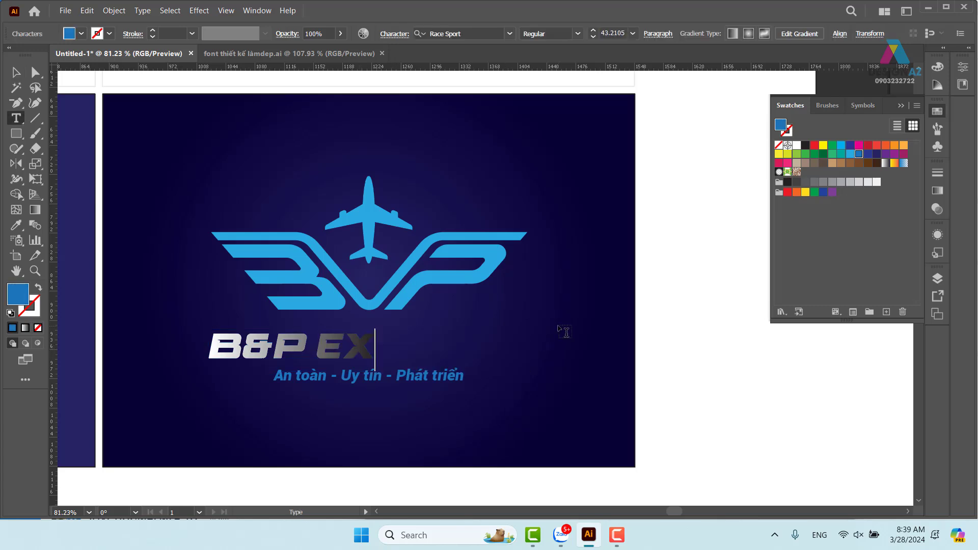
pyautogui.write('SDFSDF')
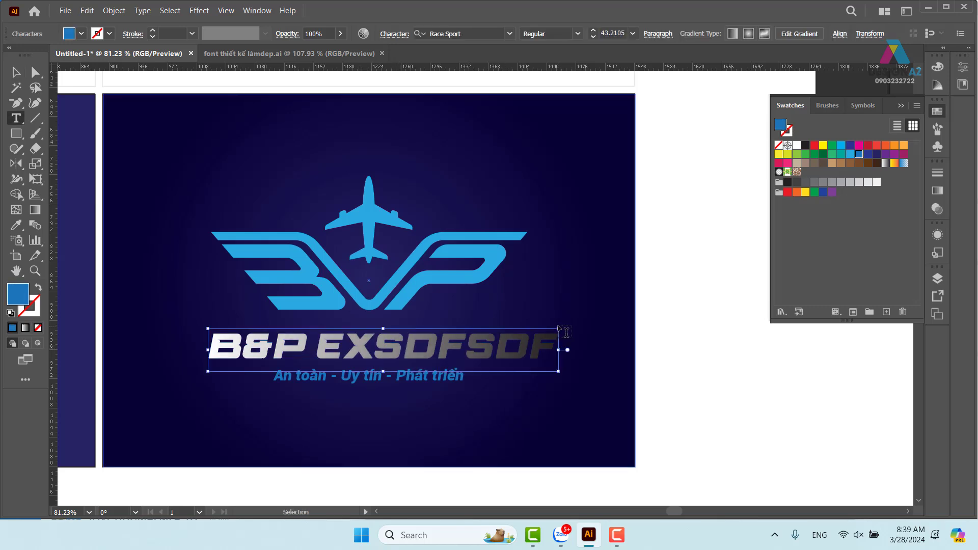
pyautogui.hotkey('ctrl', 'z')
pyautogui.hotkey('ctrl', 'z')
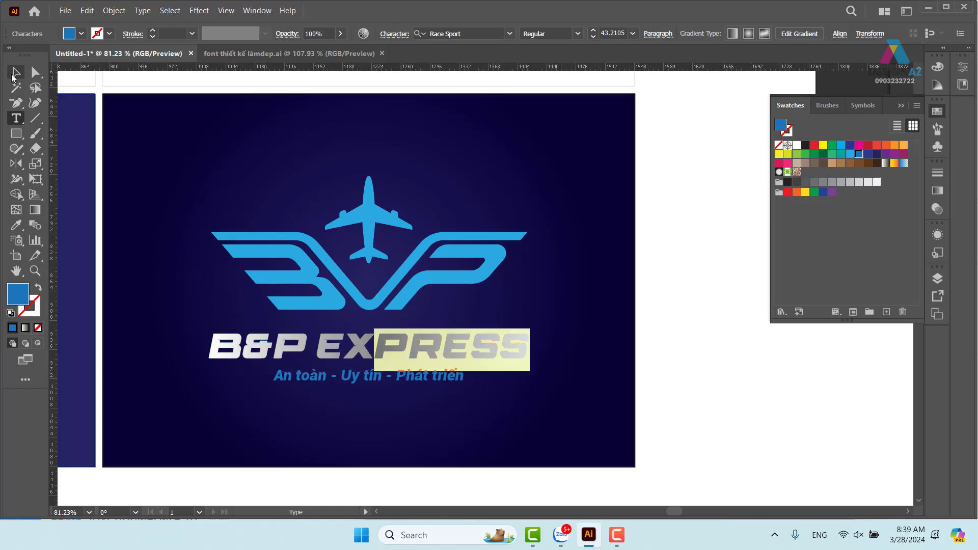
pyautogui.press('Escape')
pyautogui.click(690, 317)
# Step: Change the dark end stop of the B&P EXPRESS text gradient to medium blue
pyautogui.click(504, 358)
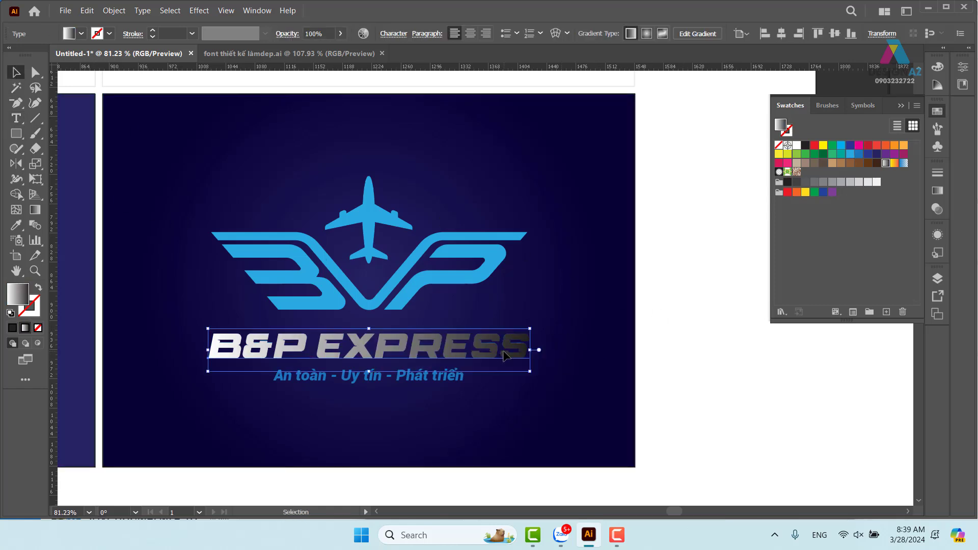
pyautogui.click(936, 191)
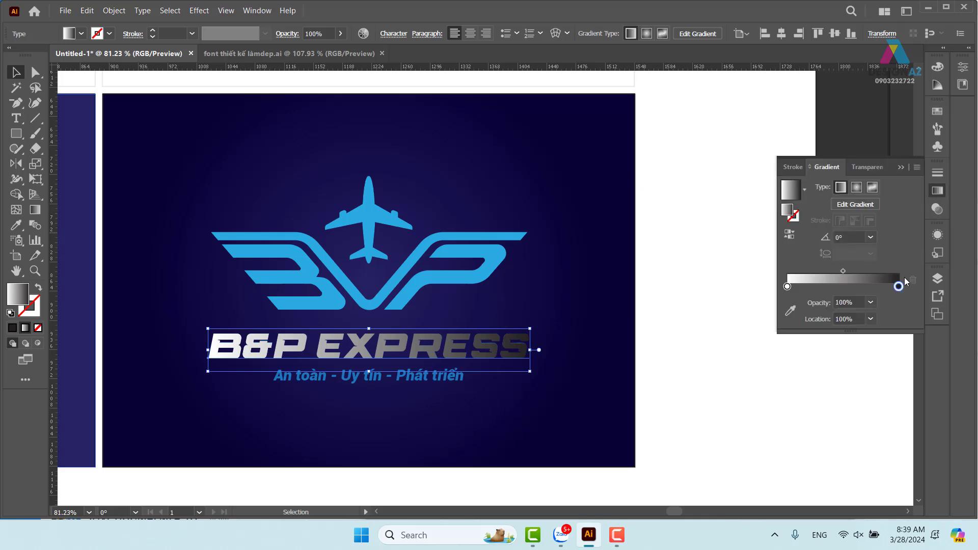
pyautogui.click(900, 288)
pyautogui.doubleClick(899, 287)
pyautogui.click(735, 355)
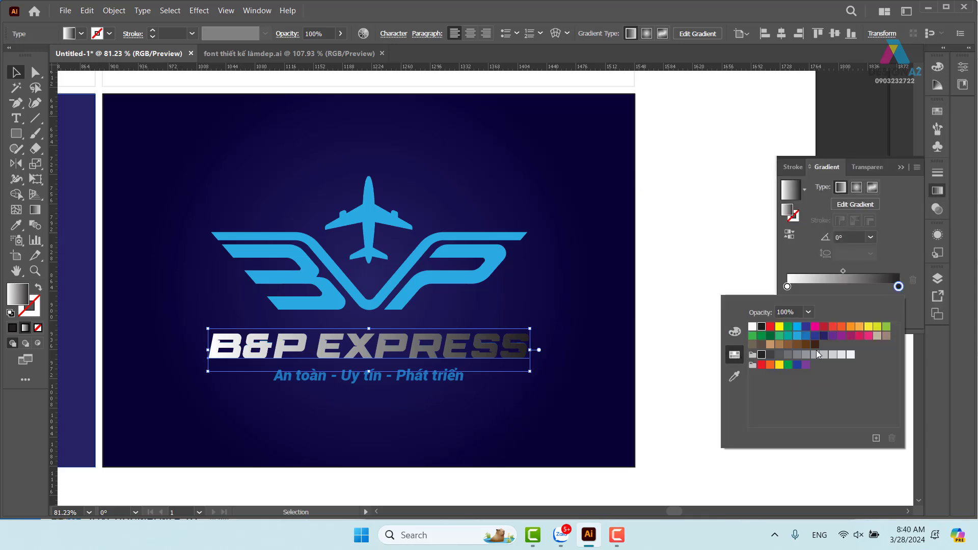
pyautogui.click(805, 336)
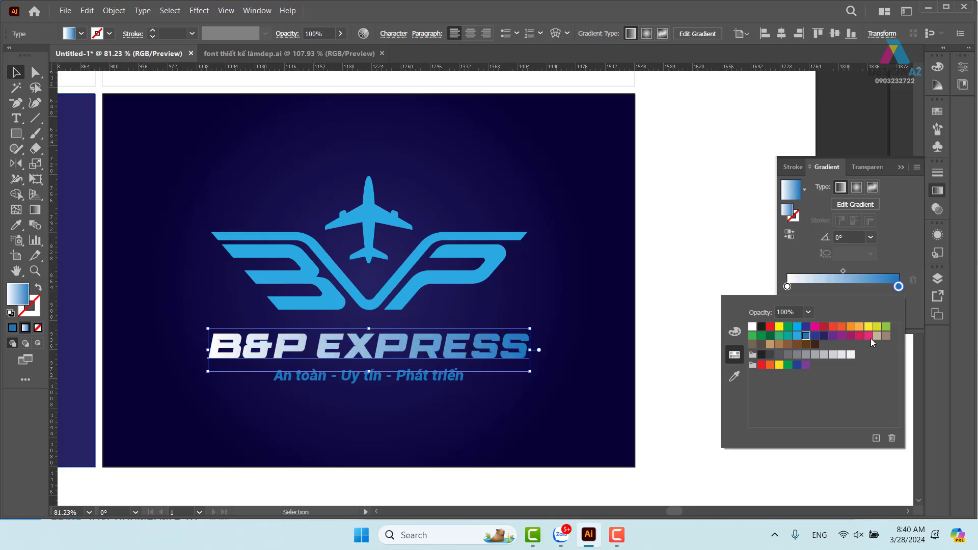
# Step: Move the text gradient's blue stop to about the middle and add a copy of the white stop at location 100%
pyautogui.click(899, 289)
pyautogui.moveTo(899, 287); pyautogui.dragTo(844, 286)
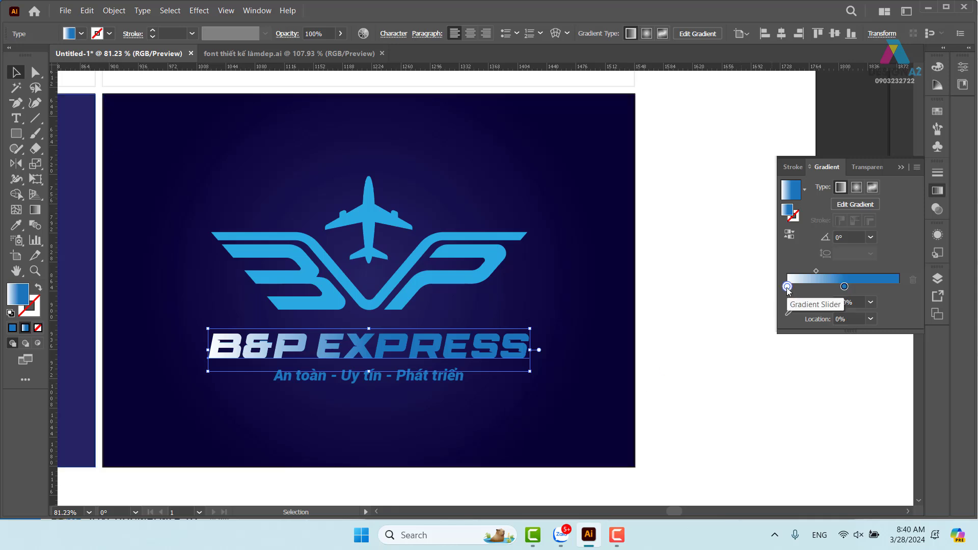
pyautogui.moveTo(787, 287); pyautogui.dragTo(905, 291)
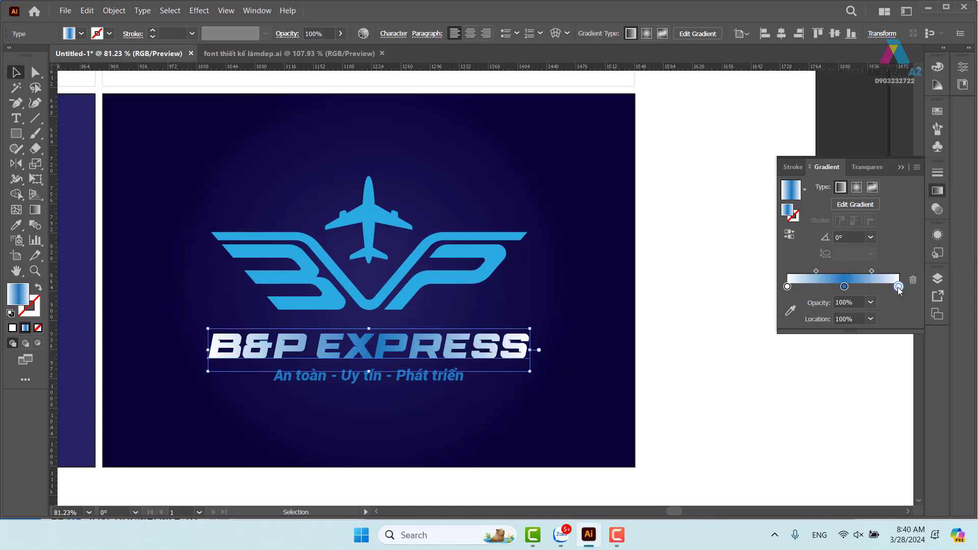
# Step: Change both white end stops of the B&P EXPRESS text gradient to sky blue C=70 M=15 Y=0 K=0
pyautogui.doubleClick(899, 287)
pyautogui.click(798, 337)
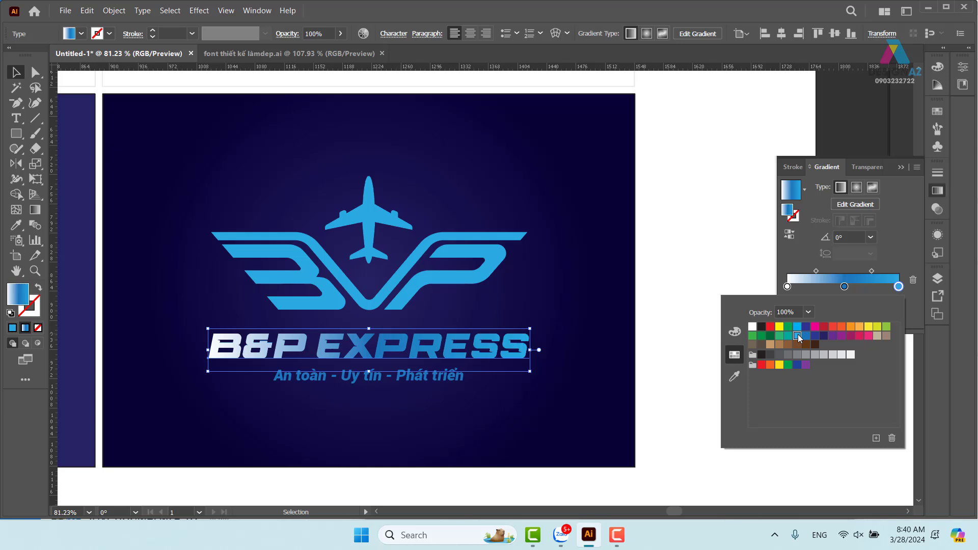
pyautogui.click(787, 286)
pyautogui.doubleClick(787, 287)
pyautogui.click(796, 338)
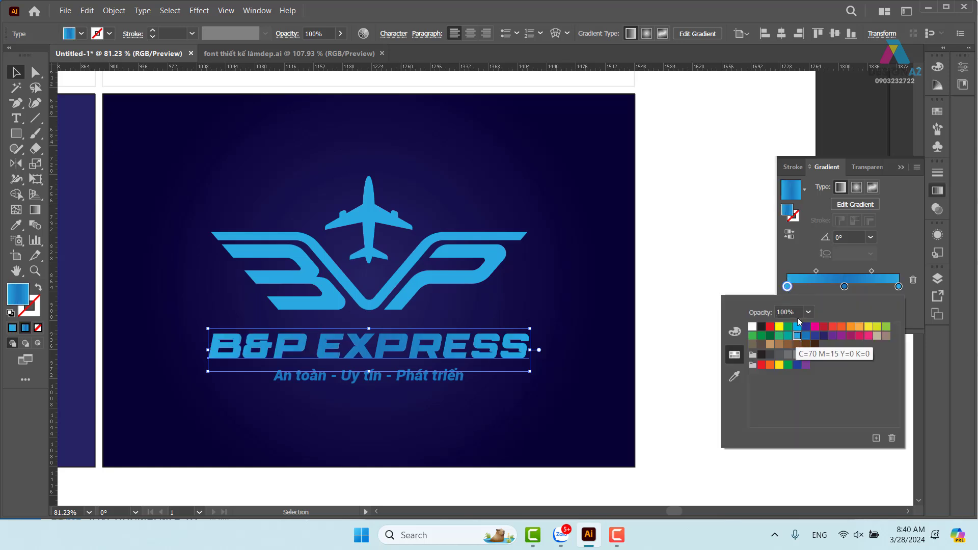
# Step: Lighten the text gradient's start stop to pale blue with cyan about 37% and magenta 0%
pyautogui.click(787, 288)
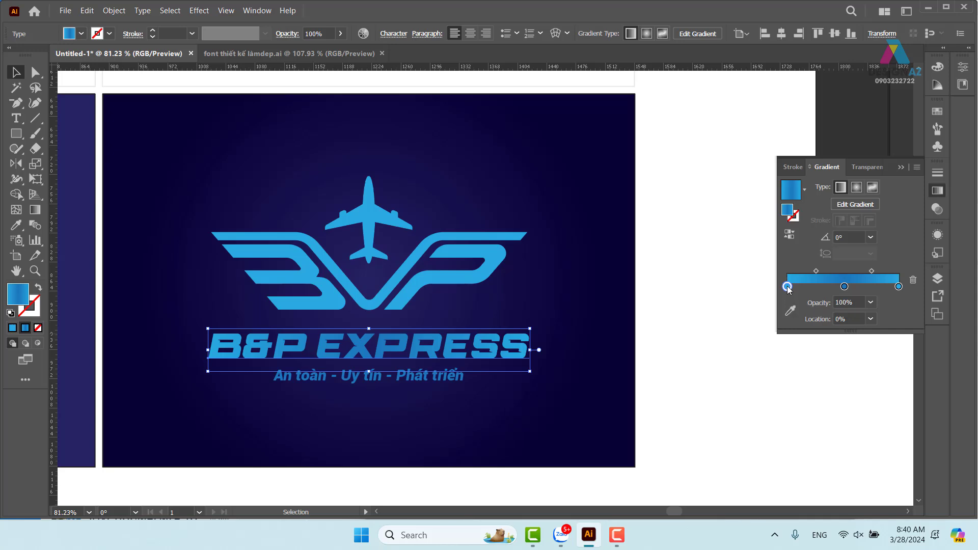
pyautogui.doubleClick(787, 287)
pyautogui.click(733, 331)
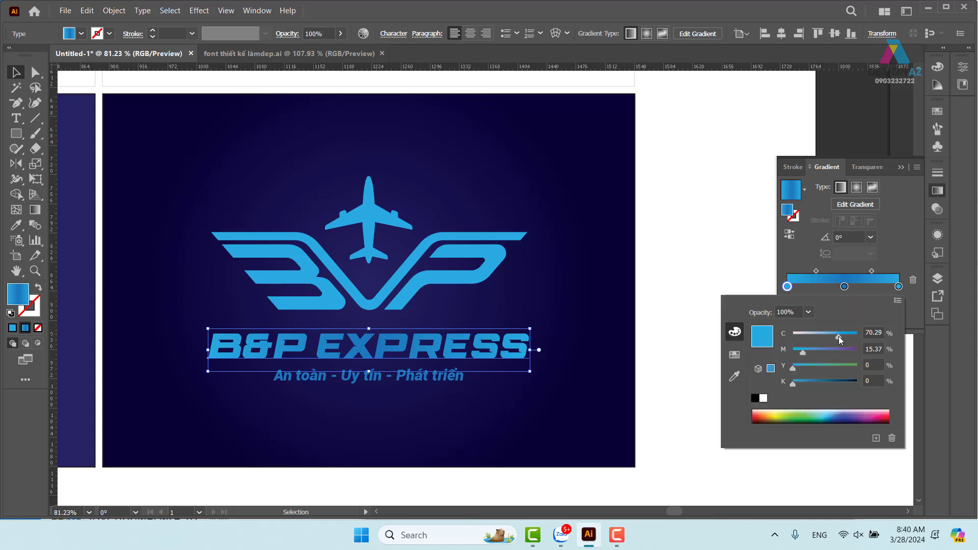
pyautogui.moveTo(838, 336); pyautogui.dragTo(812, 335)
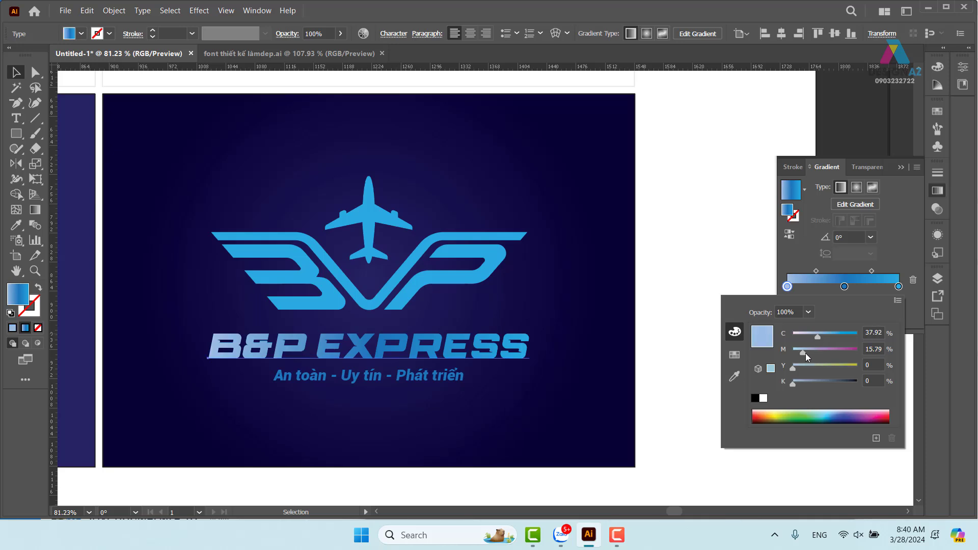
pyautogui.moveTo(803, 352); pyautogui.dragTo(784, 358)
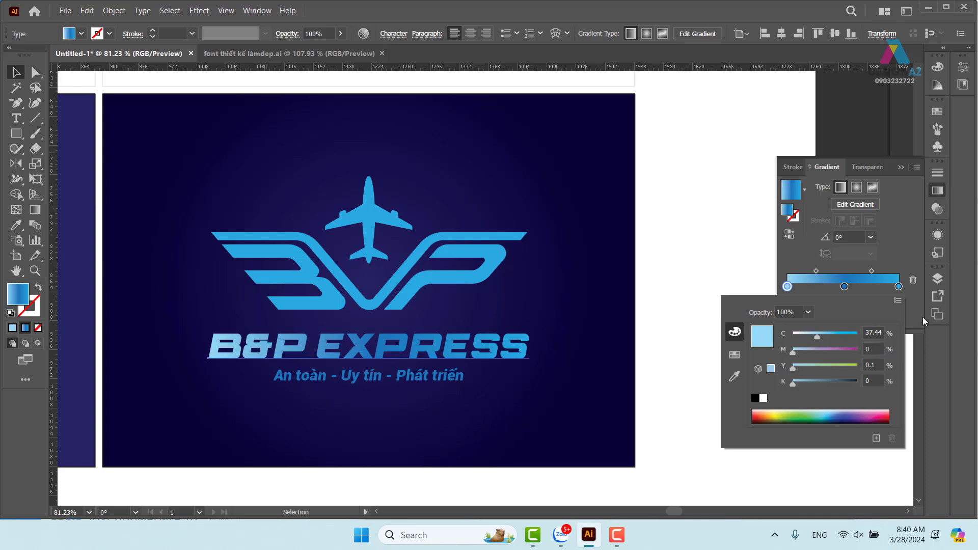
# Step: Remove the text gradient's end stop and put a copy of the pale blue start stop at location 100%
pyautogui.click(898, 287)
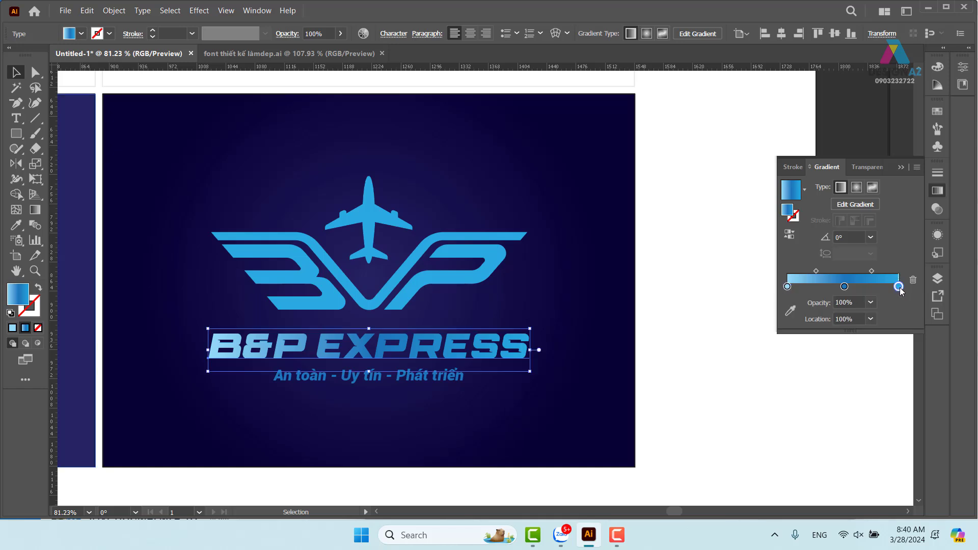
pyautogui.moveTo(899, 288); pyautogui.dragTo(902, 334)
pyautogui.moveTo(825, 288); pyautogui.dragTo(908, 292)
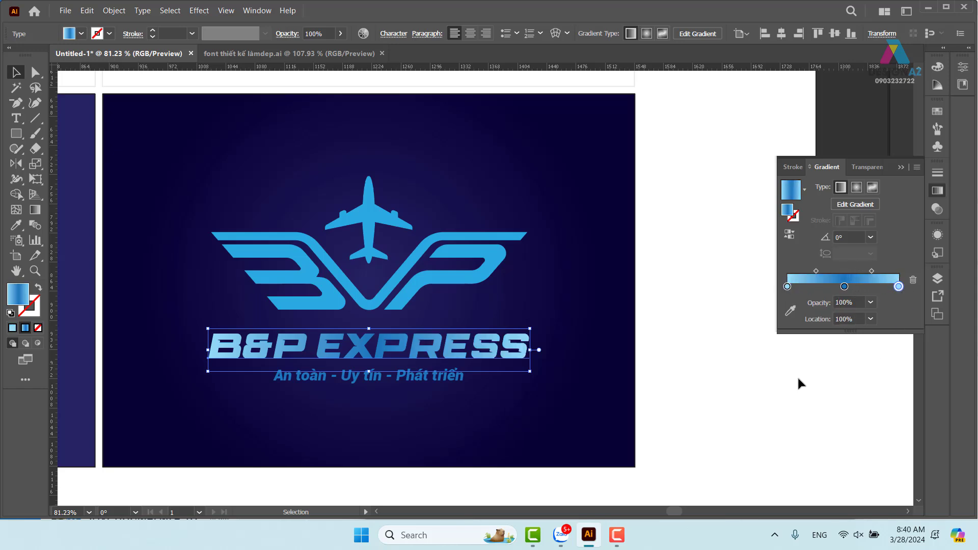
pyautogui.click(747, 381)
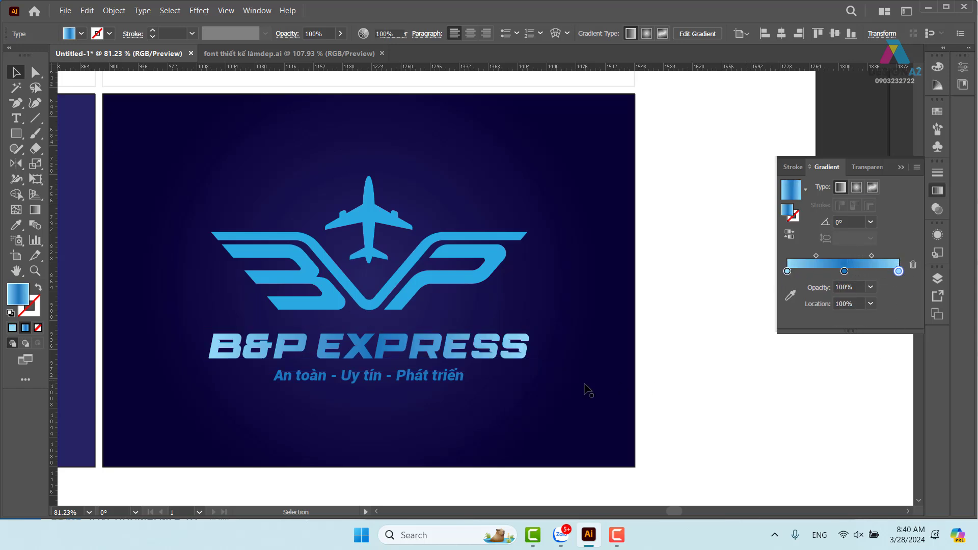
# Step: Redraw the B&P EXPRESS gradient vertically at -90°, running from just above the letters to slightly below them, and deselect the text
pyautogui.click(528, 354)
pyautogui.press('g')
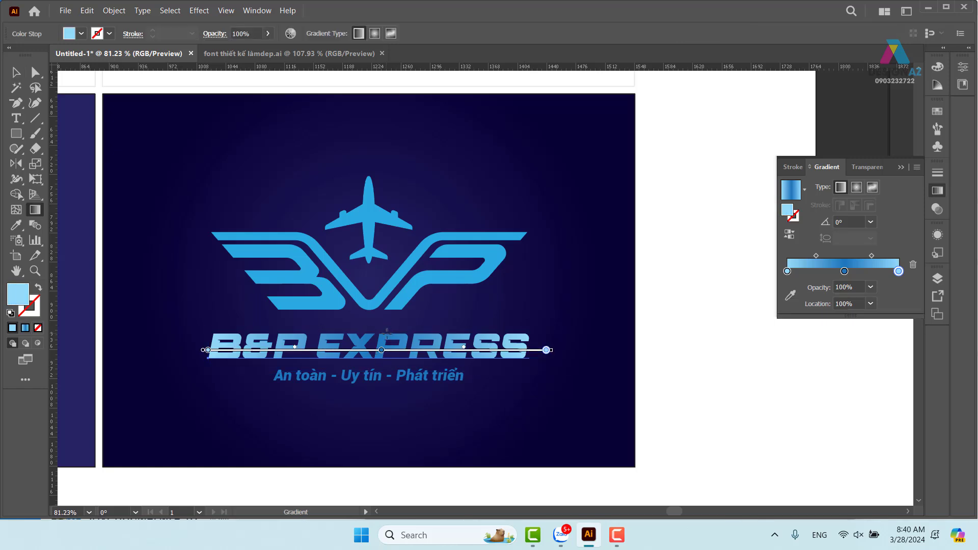
pyautogui.moveTo(387, 330); pyautogui.dragTo(388, 359)
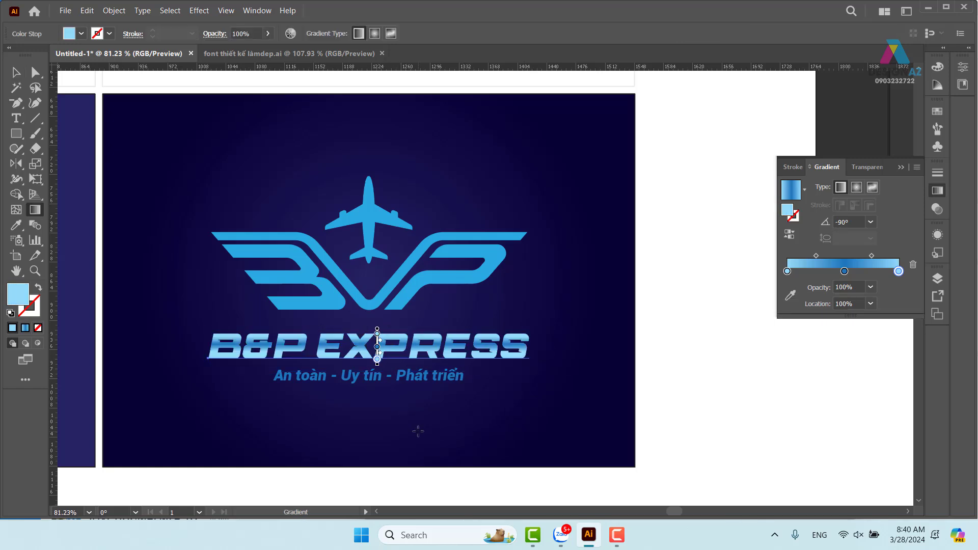
pyautogui.press('z')
pyautogui.moveTo(243, 330); pyautogui.dragTo(488, 374)
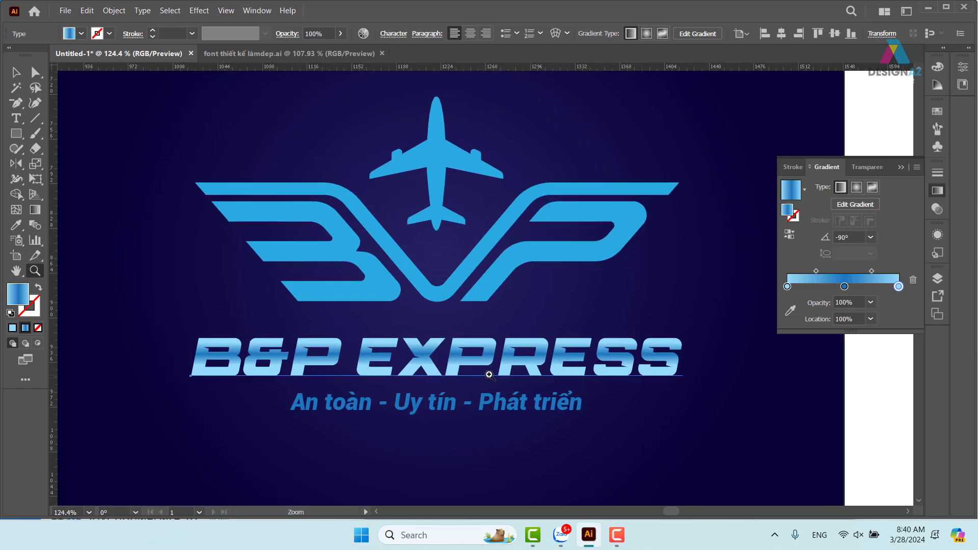
pyautogui.press('g')
pyautogui.moveTo(469, 331); pyautogui.dragTo(481, 386)
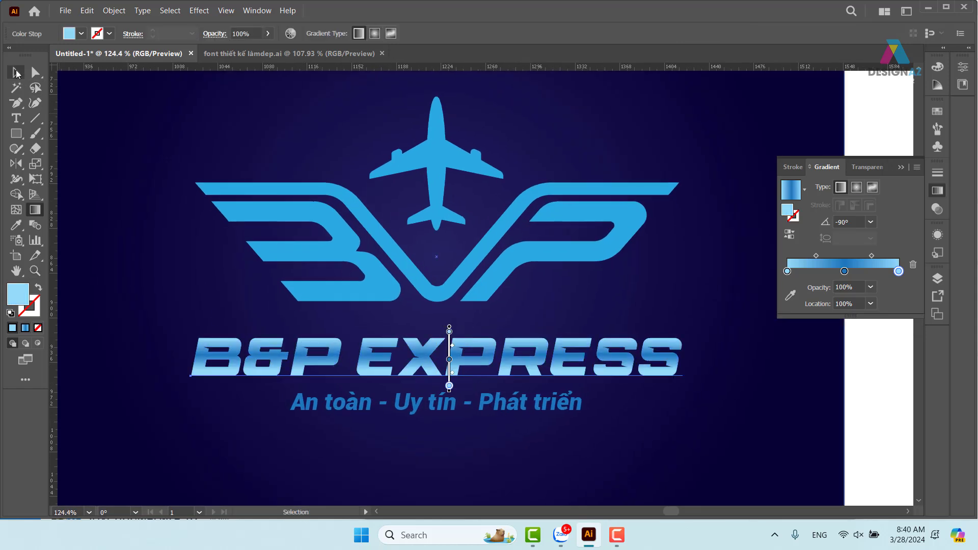
pyautogui.click(16, 72)
pyautogui.click(887, 384)
pyautogui.press('space')
pyautogui.moveTo(784, 407); pyautogui.dragTo(701, 409)
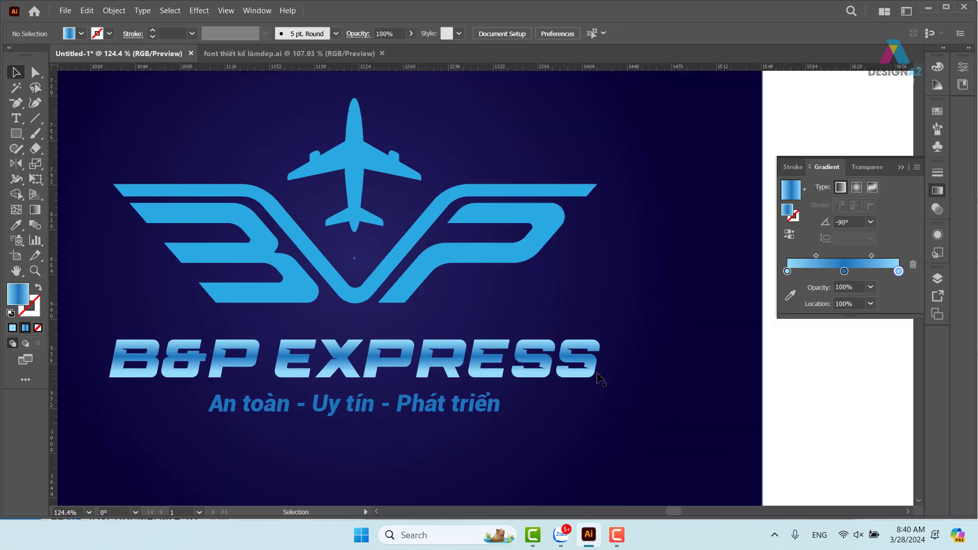
# Step: Try to copy the B&P EXPRESS gradient onto the winged airplane emblem with the Eyedropper
pyautogui.click(600, 377)
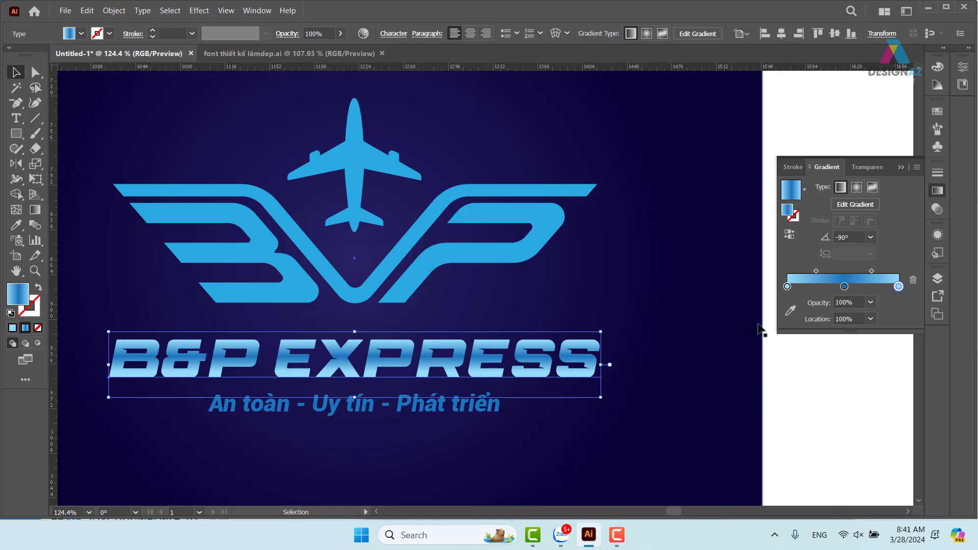
pyautogui.click(936, 237)
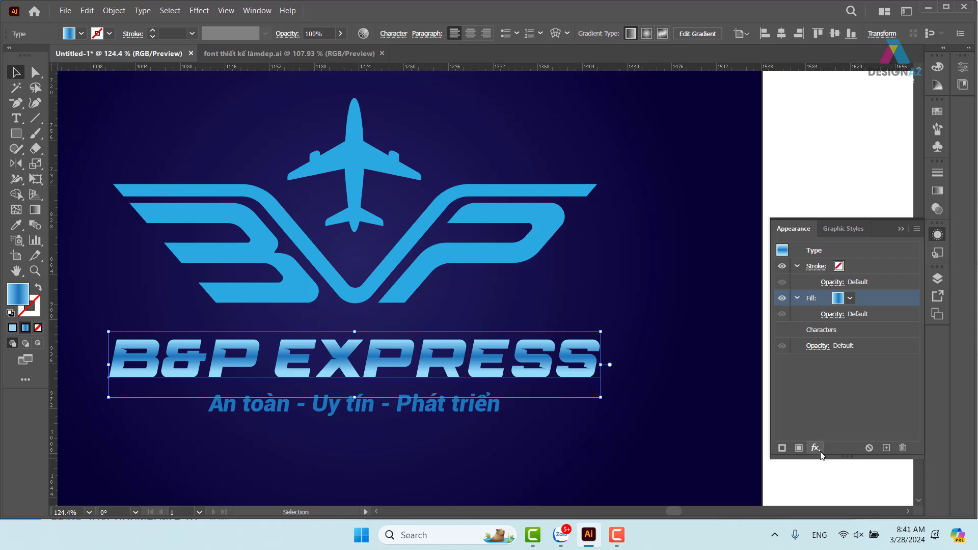
pyautogui.click(522, 252)
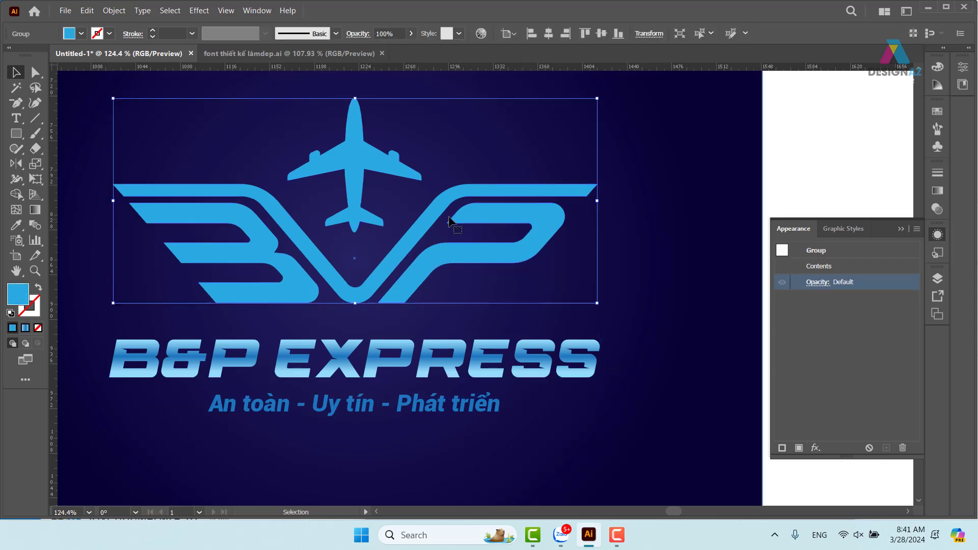
pyautogui.press('i')
pyautogui.click(464, 341)
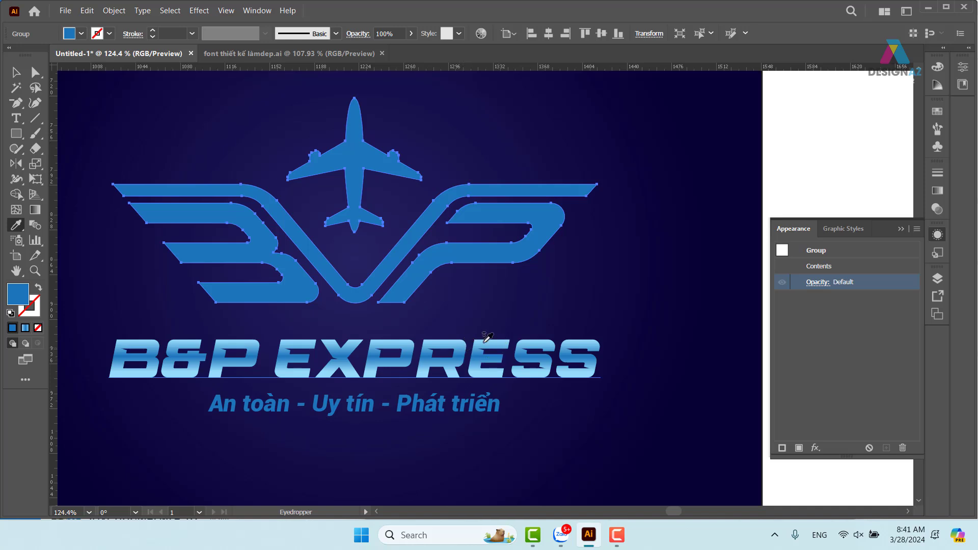
pyautogui.press('v')
pyautogui.click(833, 128)
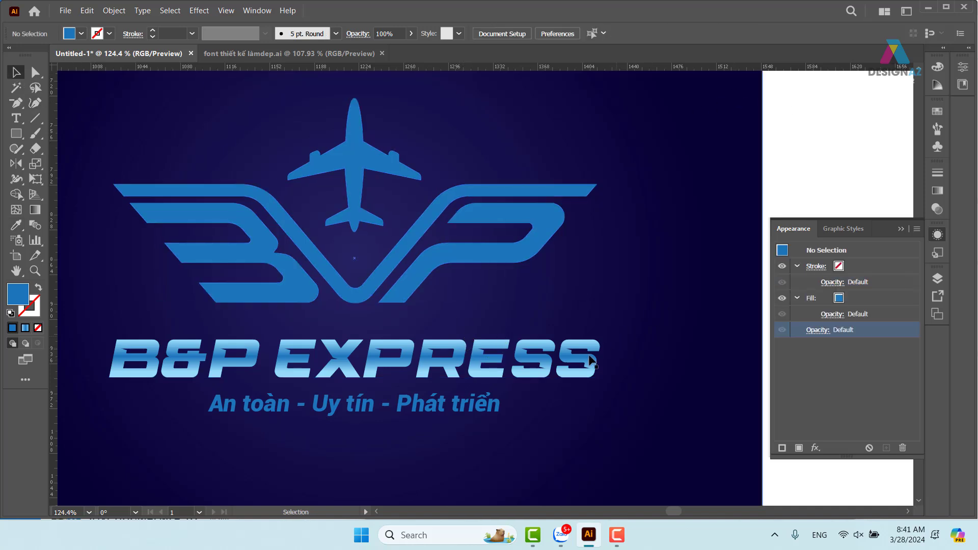
# Step: Save the B&P EXPRESS gradient appearance as a new graphic style and apply it to the winged airplane emblem
pyautogui.click(590, 361)
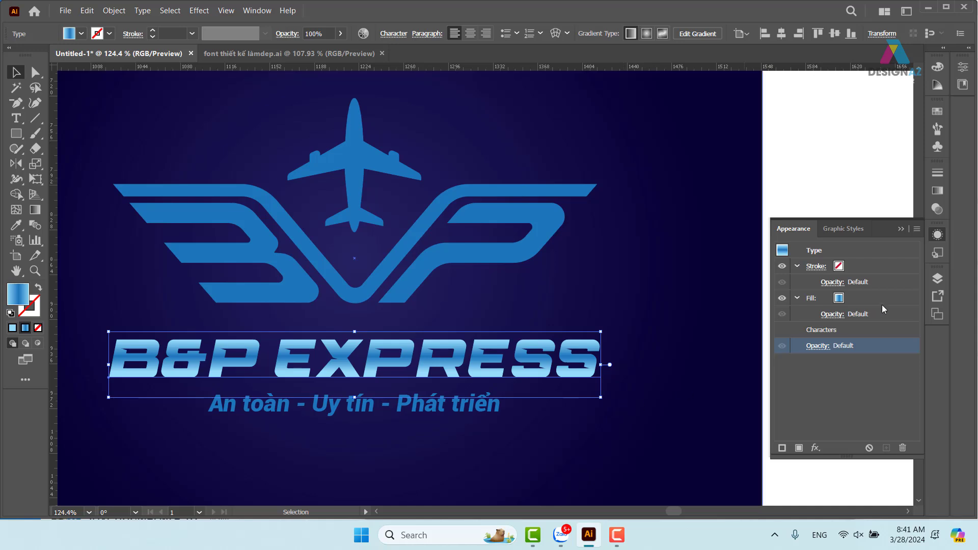
pyautogui.click(936, 280)
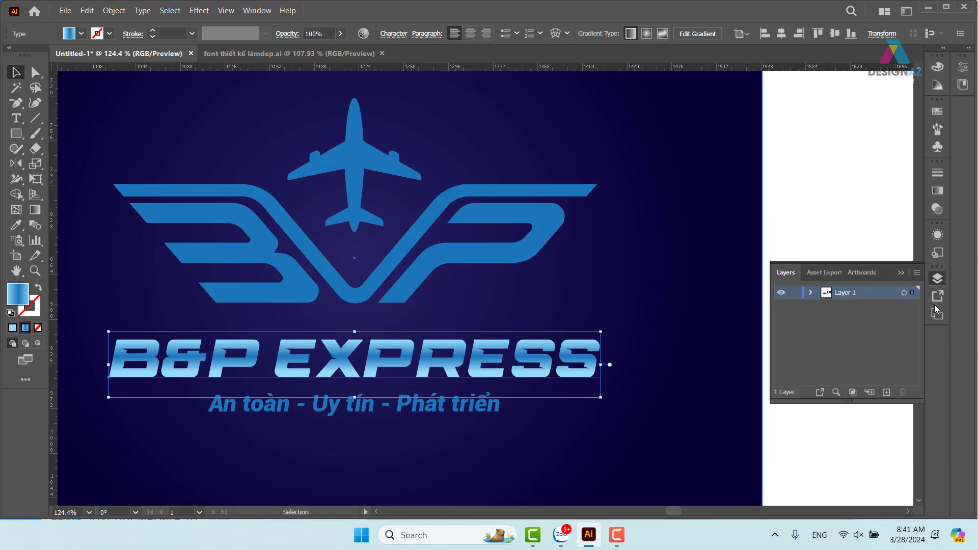
pyautogui.click(937, 314)
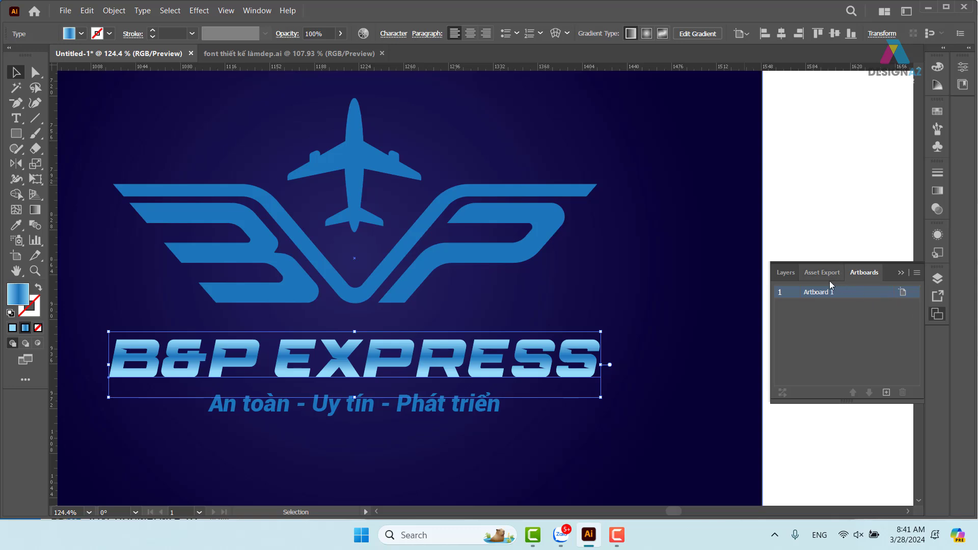
pyautogui.click(937, 253)
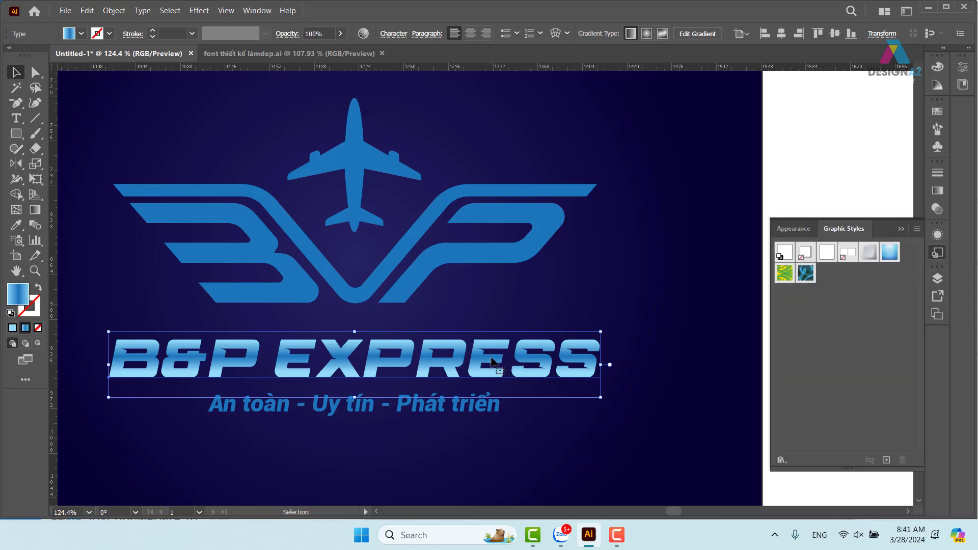
pyautogui.moveTo(498, 365); pyautogui.dragTo(803, 355)
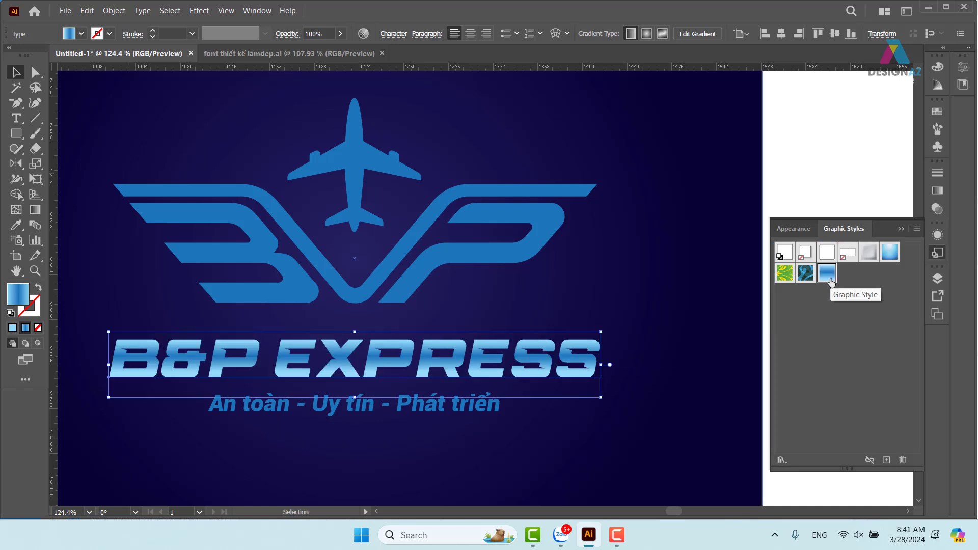
pyautogui.click(490, 262)
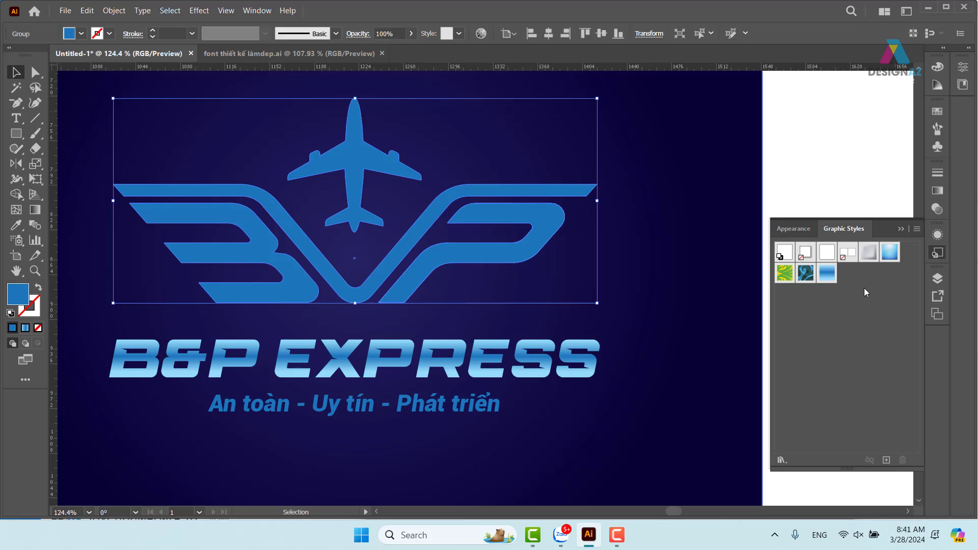
pyautogui.click(826, 273)
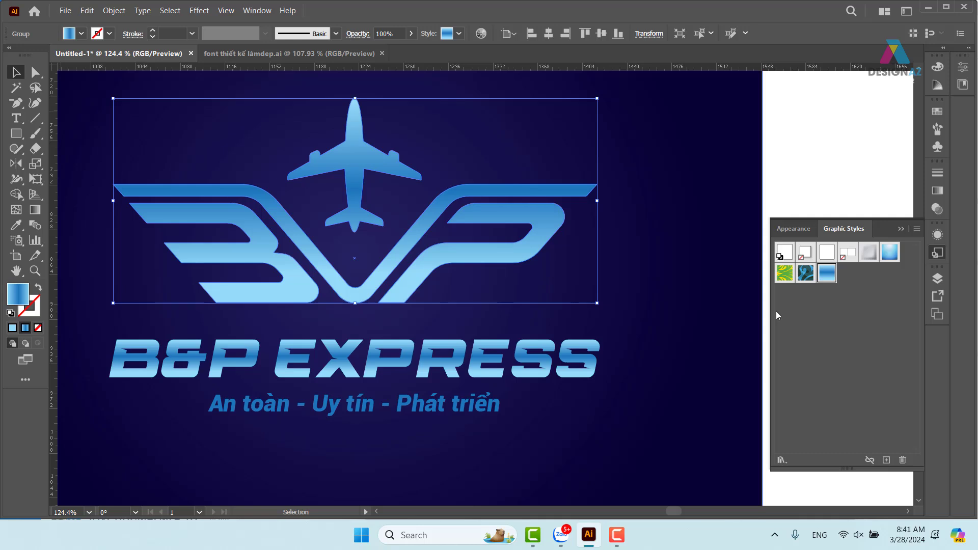
# Step: Add an Illustrator Stylize Inner Glow effect to the gradient fill of the B&P EXPRESS text
pyautogui.click(549, 373)
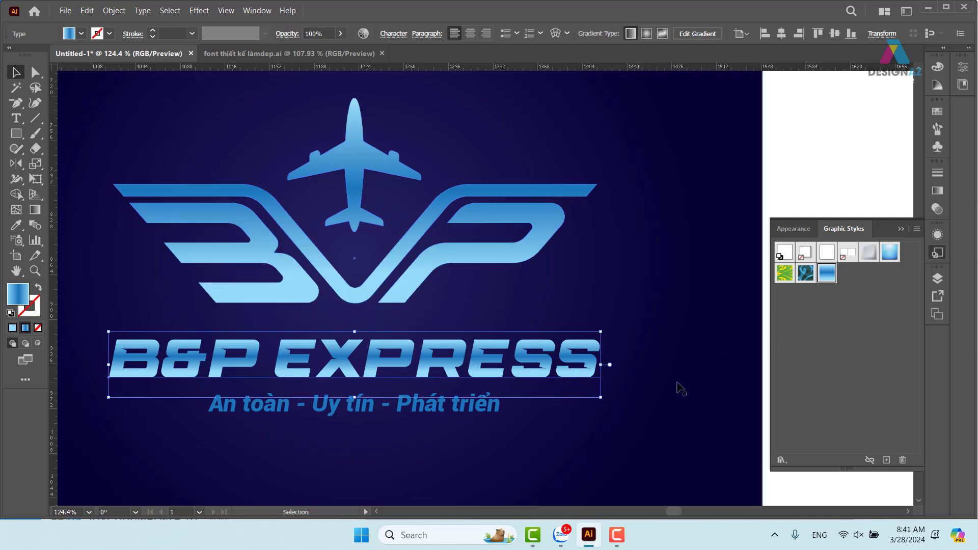
pyautogui.click(937, 237)
pyautogui.click(853, 300)
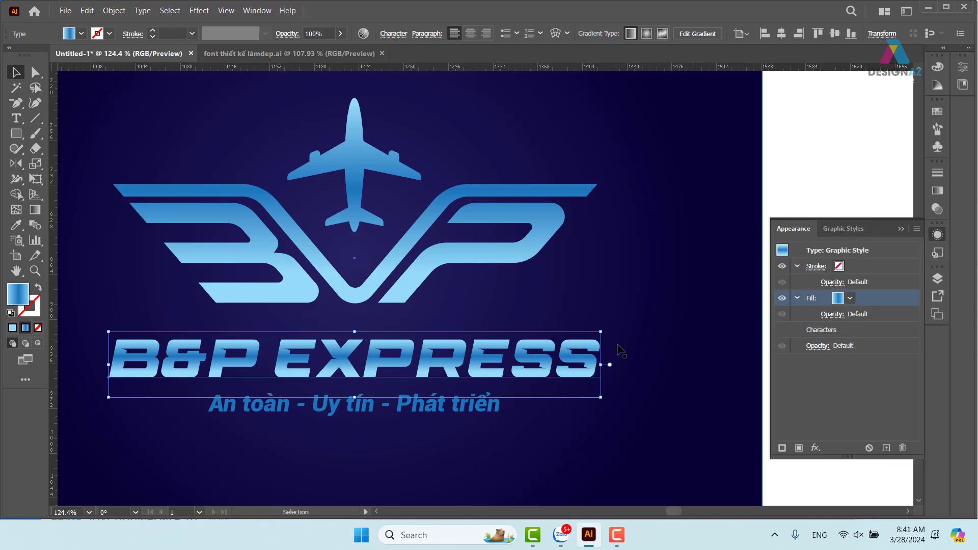
pyautogui.click(815, 448)
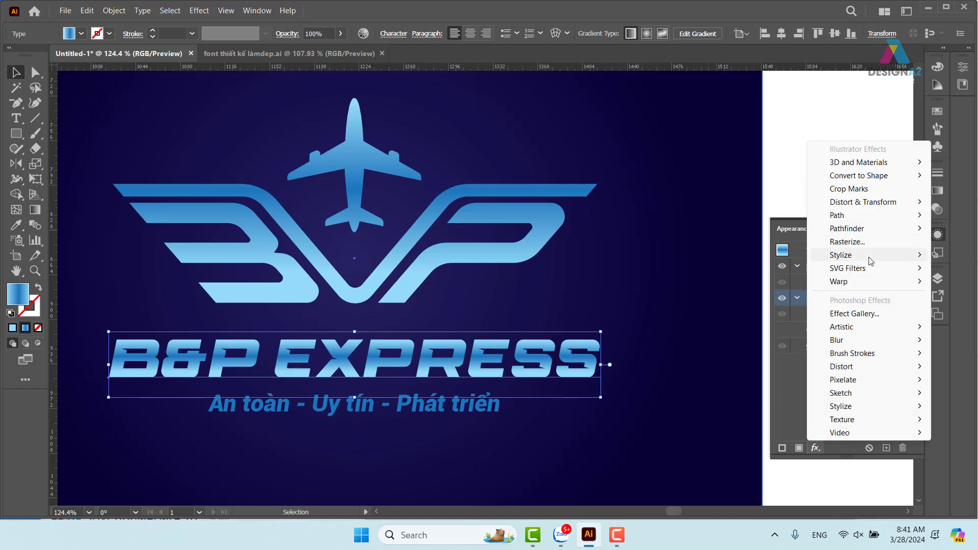
pyautogui.moveTo(870, 255)
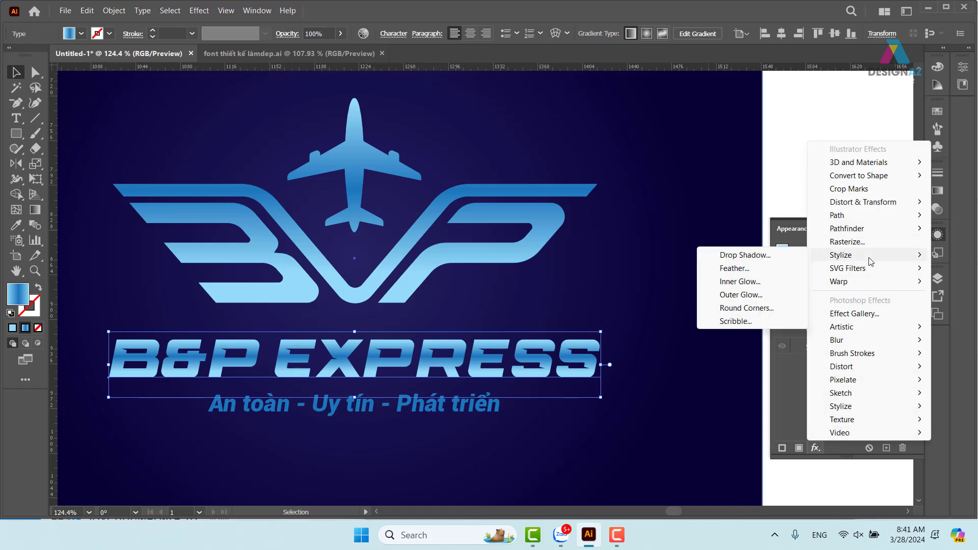
pyautogui.click(763, 283)
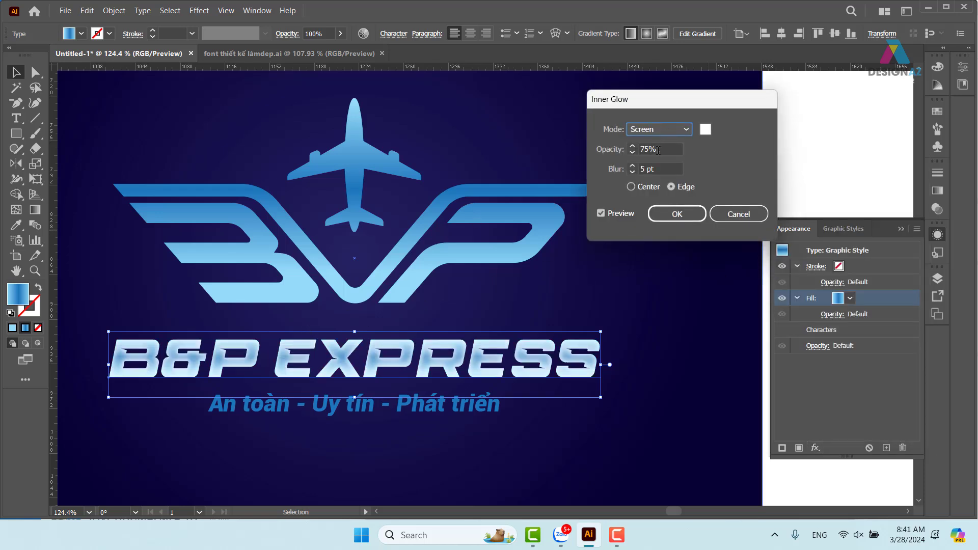
# Step: Set the Inner Glow blur on the B&P EXPRESS text to 2 pt and apply the effect
pyautogui.tripleClick(657, 169)
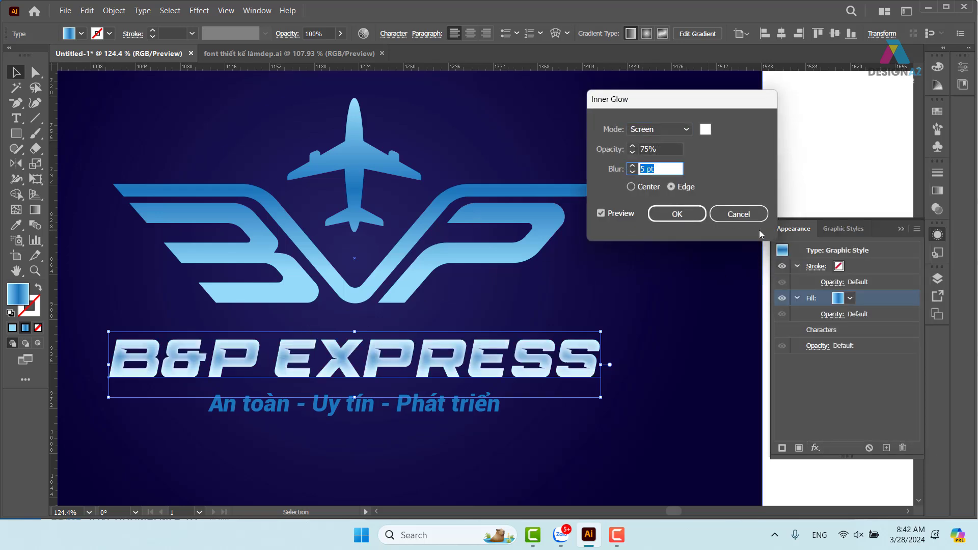
pyautogui.write('3')
pyautogui.click(676, 149)
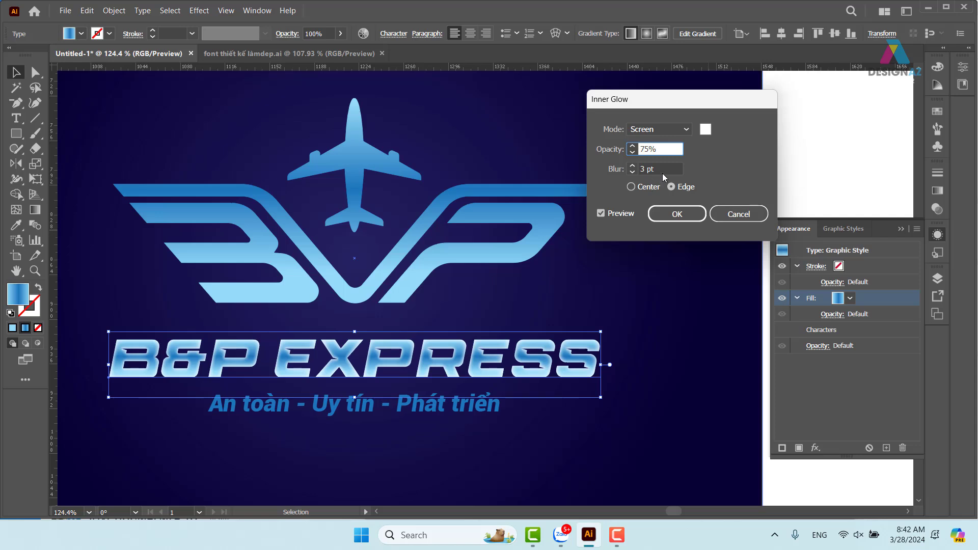
pyautogui.press('Tab')
pyautogui.write('2')
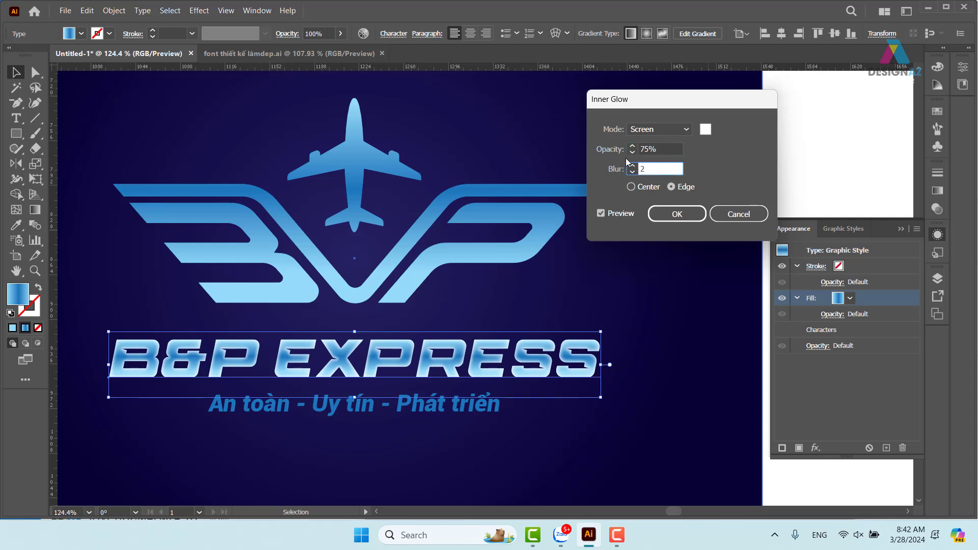
pyautogui.click(663, 148)
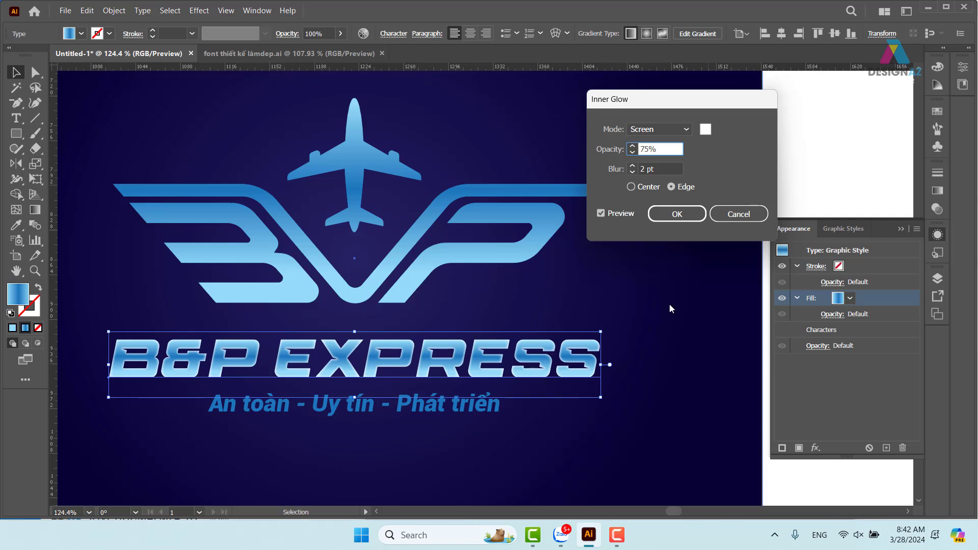
pyautogui.click(680, 219)
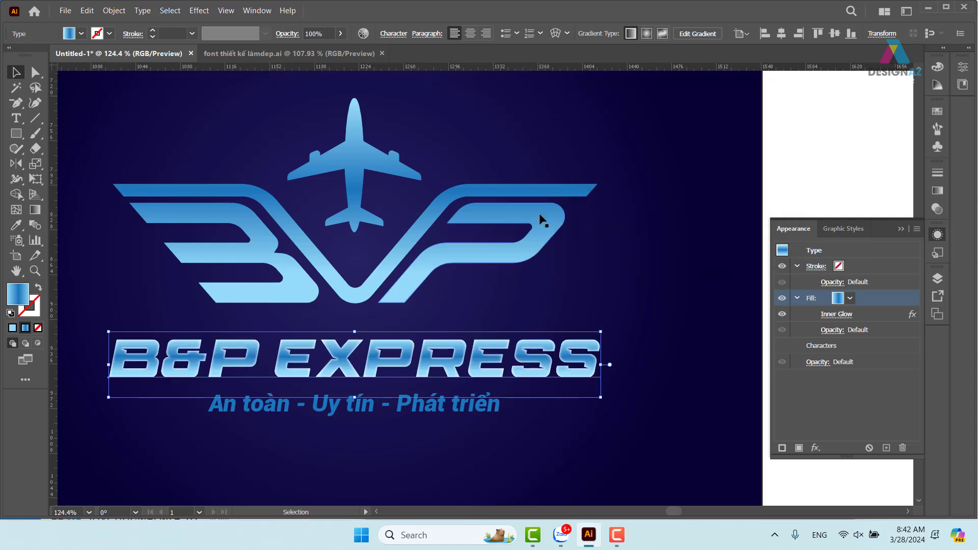
# Step: Save the glowing B&P EXPRESS appearance as a new graphic style and apply it to the winged airplane emblem
pyautogui.click(937, 252)
pyautogui.moveTo(589, 363); pyautogui.dragTo(848, 275)
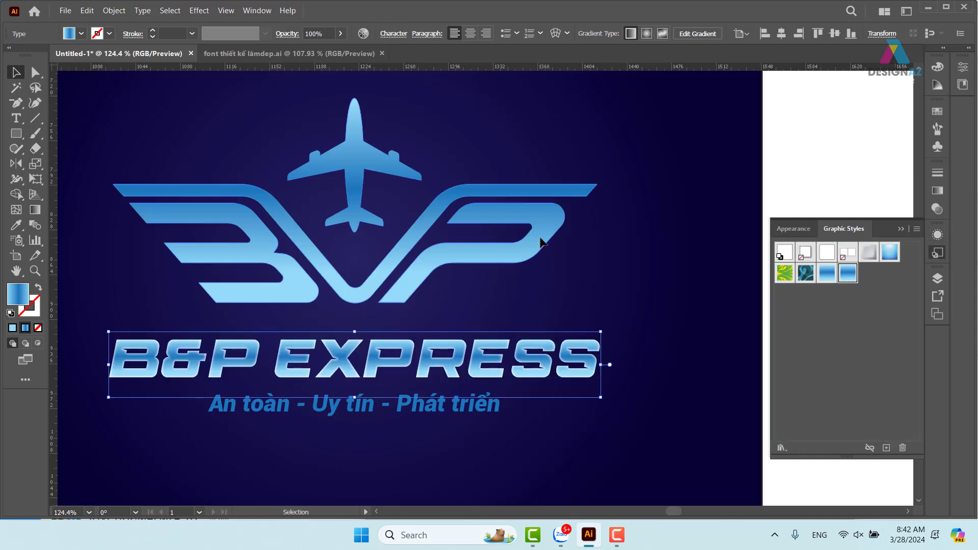
pyautogui.click(540, 237)
pyautogui.click(846, 278)
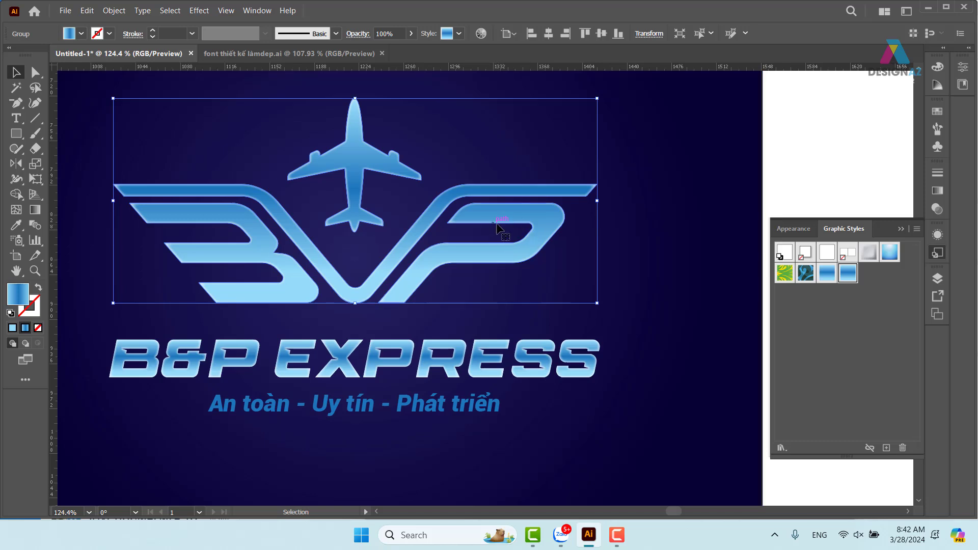
# Step: Set the Inner Glow blur on the winged airplane emblem to 4 pt and deselect it
pyautogui.click(941, 234)
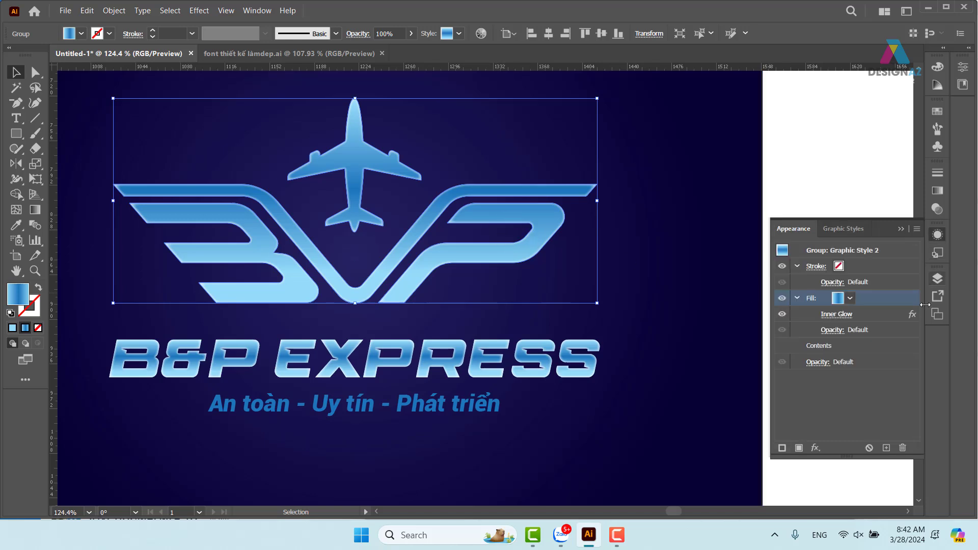
pyautogui.click(874, 314)
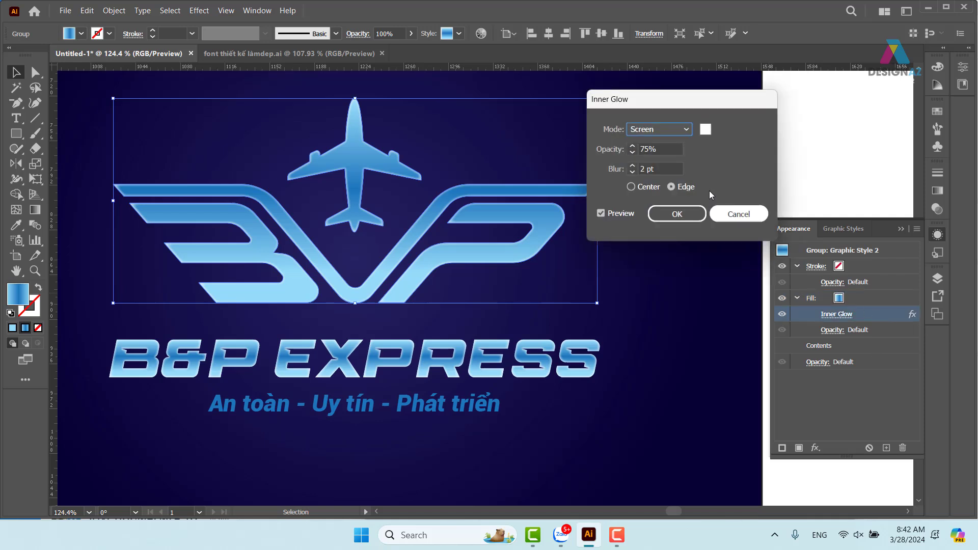
pyautogui.click(669, 169)
pyautogui.press('Up')
pyautogui.press('Up')
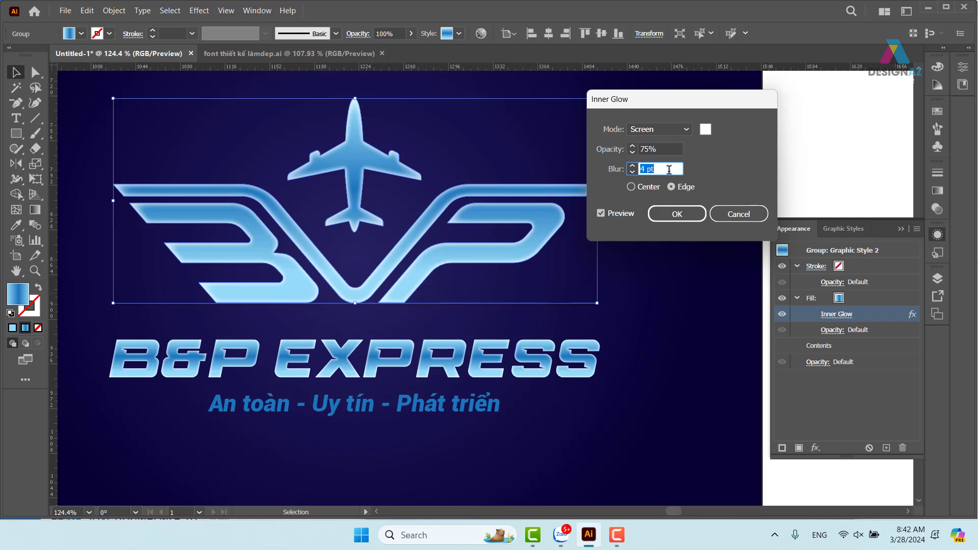
pyautogui.click(677, 214)
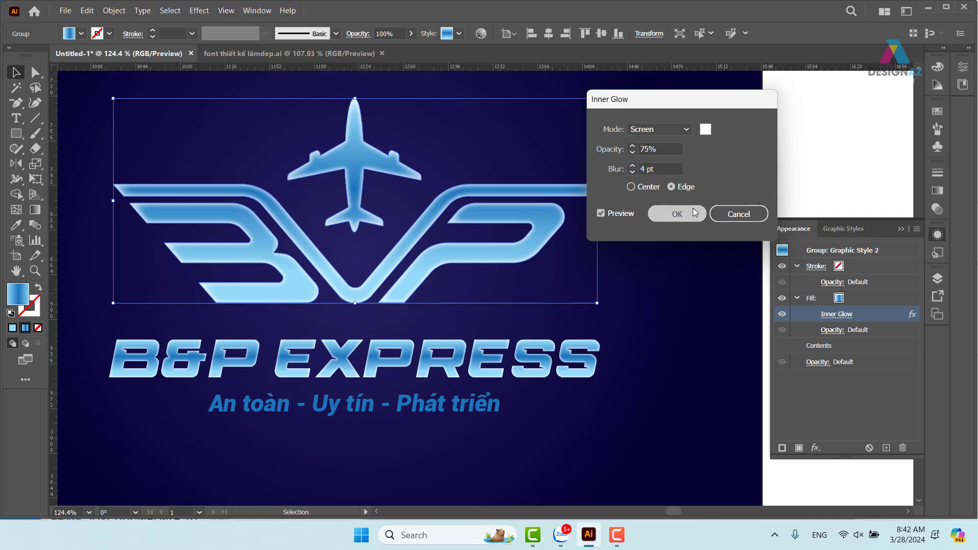
pyautogui.click(847, 170)
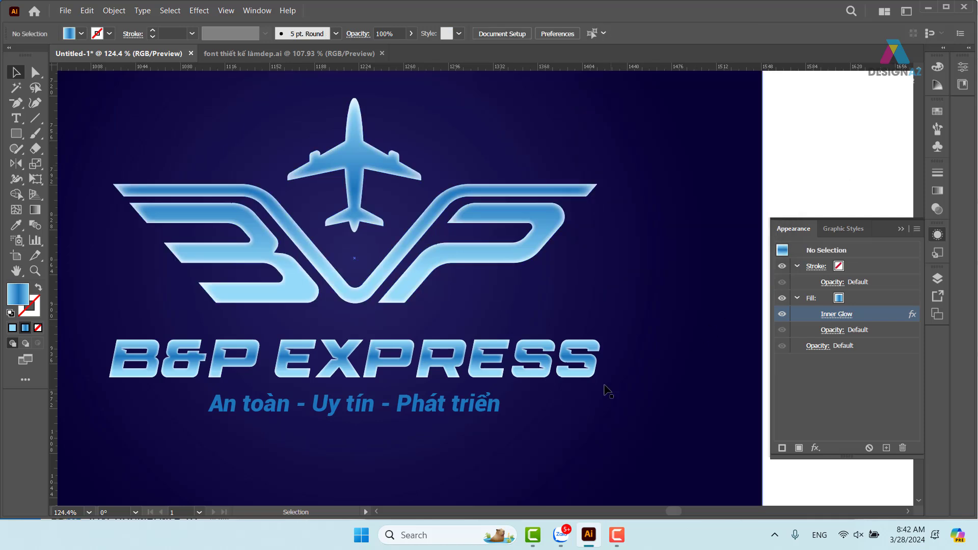
# Step: Add a Drop Shadow effect to the B&P EXPRESS text with X and Y offsets of 0 pt and a 2 pt blur
pyautogui.click(591, 375)
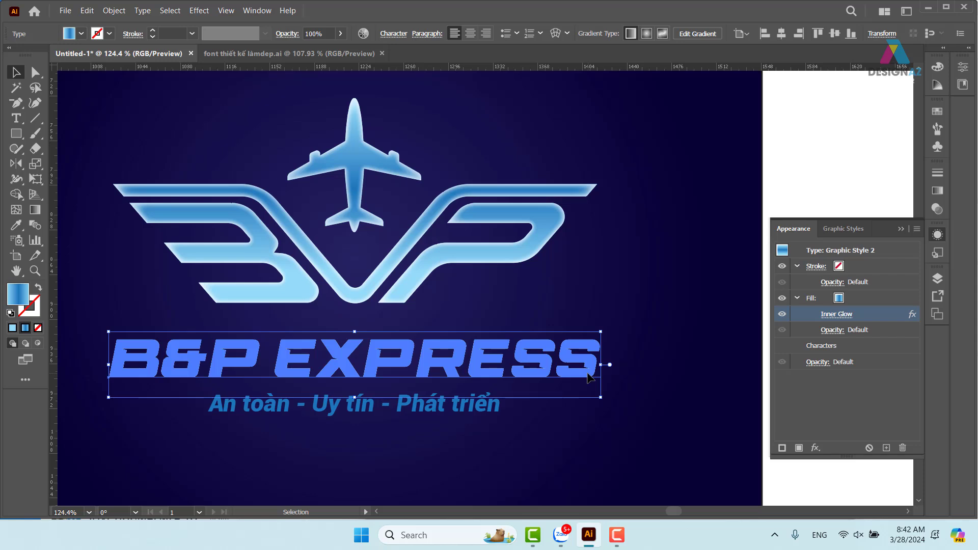
pyautogui.click(816, 447)
pyautogui.moveTo(862, 255)
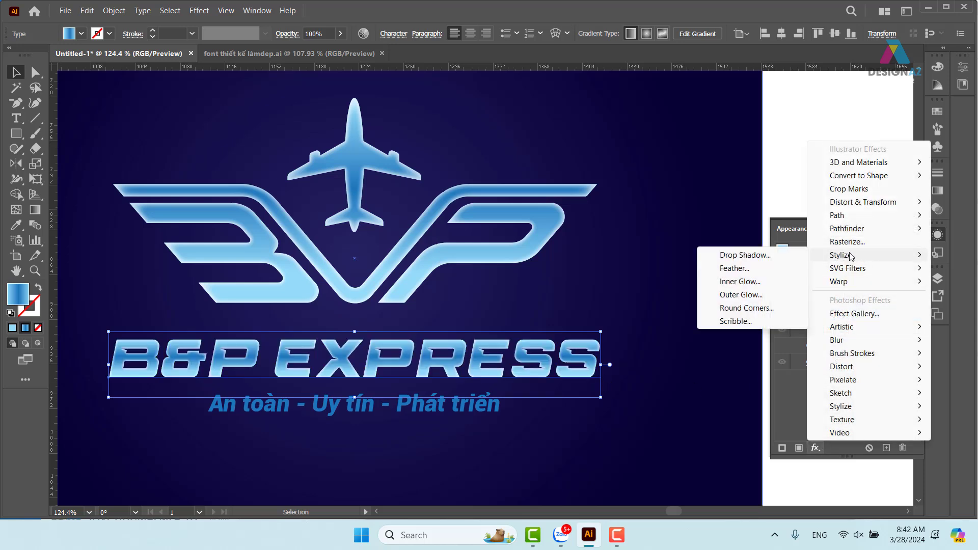
pyautogui.click(776, 258)
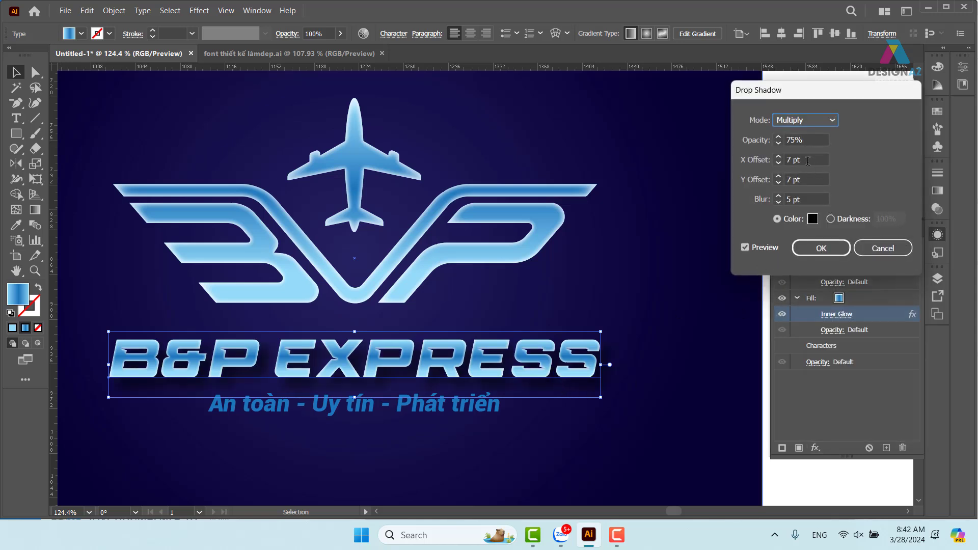
pyautogui.click(807, 161)
pyautogui.write('0')
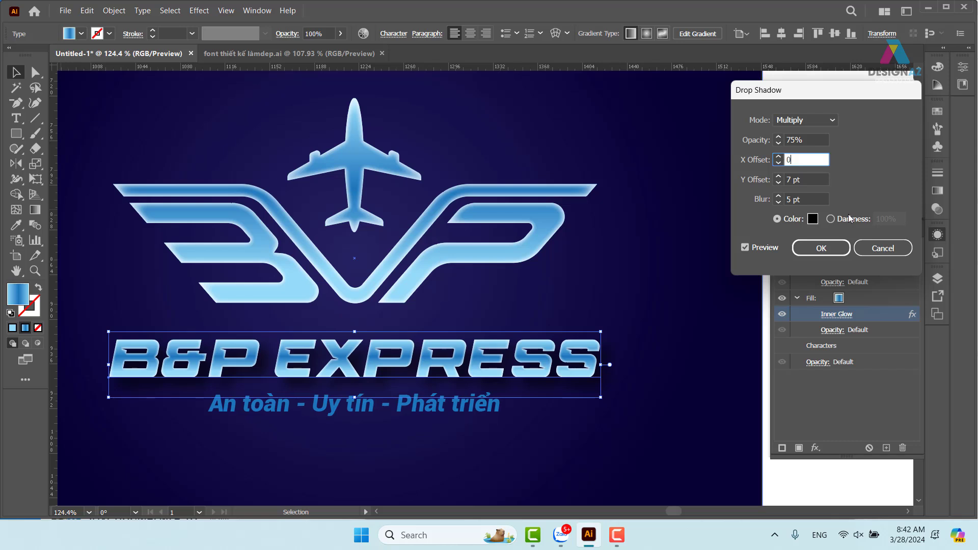
pyautogui.click(809, 178)
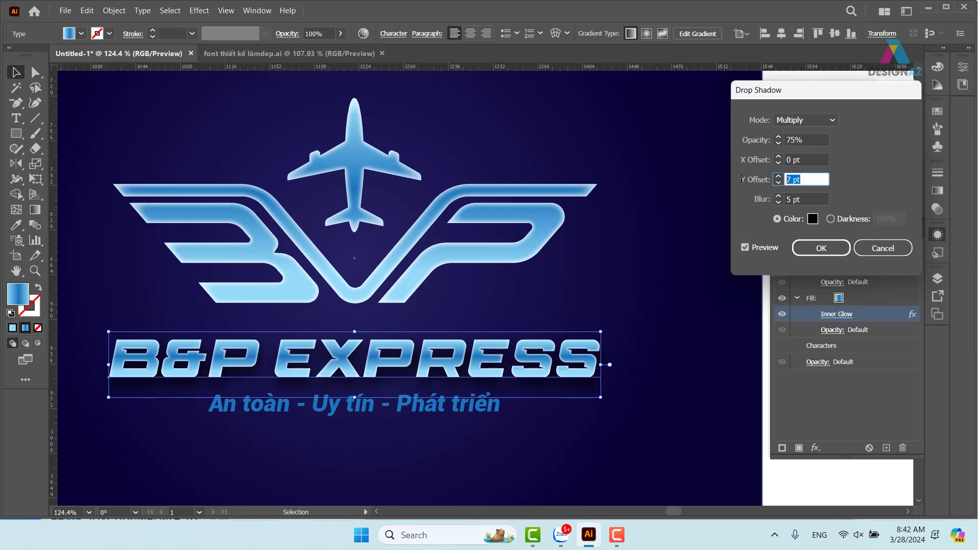
pyautogui.write('0')
pyautogui.click(800, 198)
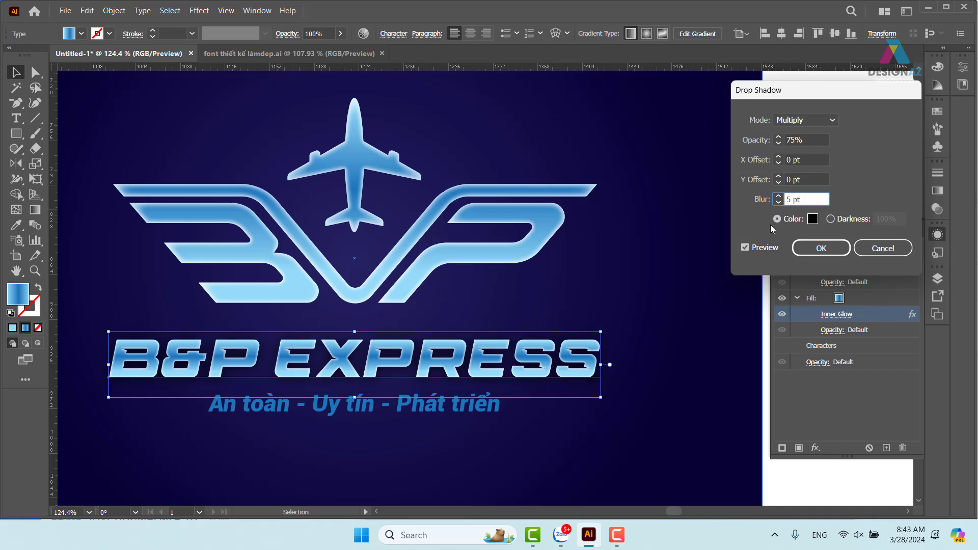
pyautogui.click(778, 202)
pyautogui.write('2')
pyautogui.hotkey('shift', 'Tab')
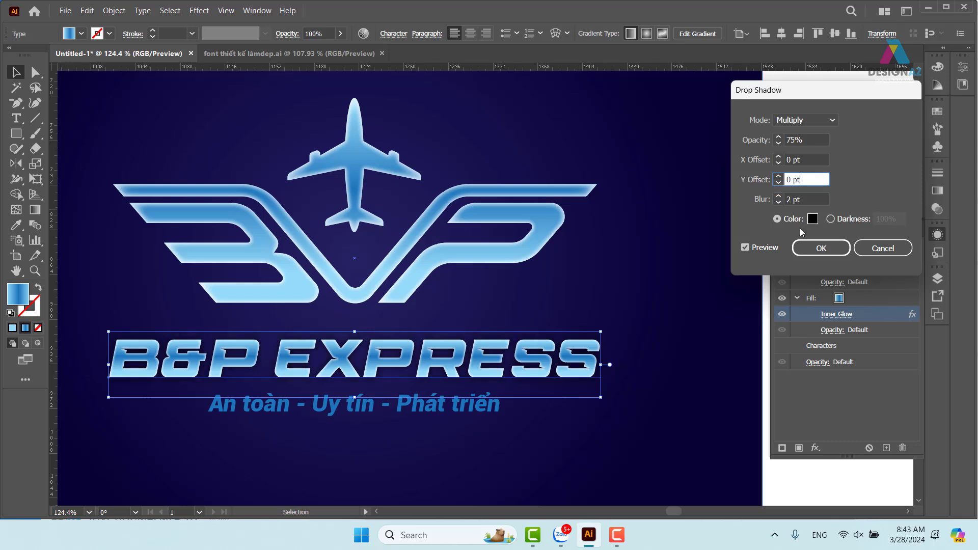
# Step: Set the drop shadow color to dark blue 001544 with 68% opacity, apply the effect and deselect the text
pyautogui.click(809, 138)
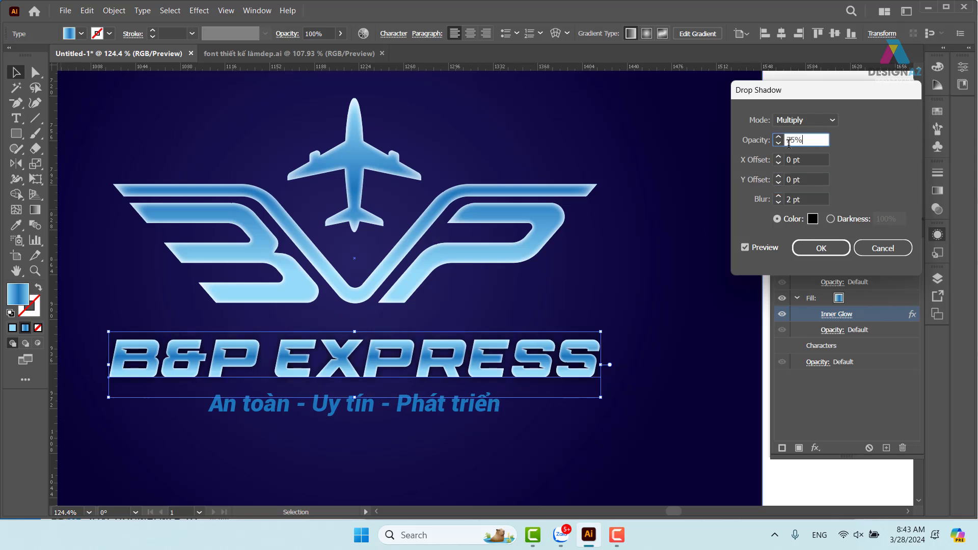
pyautogui.click(813, 219)
pyautogui.click(711, 111)
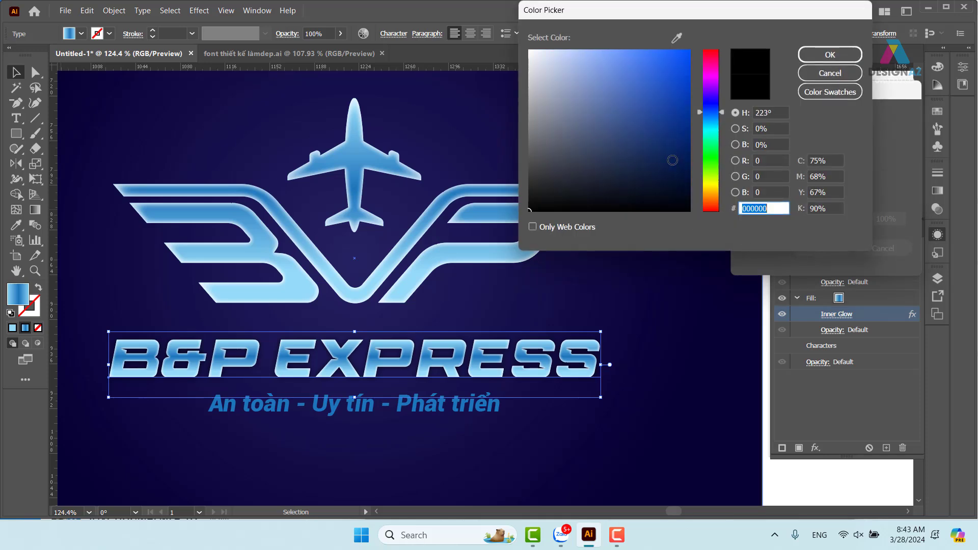
pyautogui.moveTo(672, 160); pyautogui.dragTo(690, 168)
pyautogui.click(821, 54)
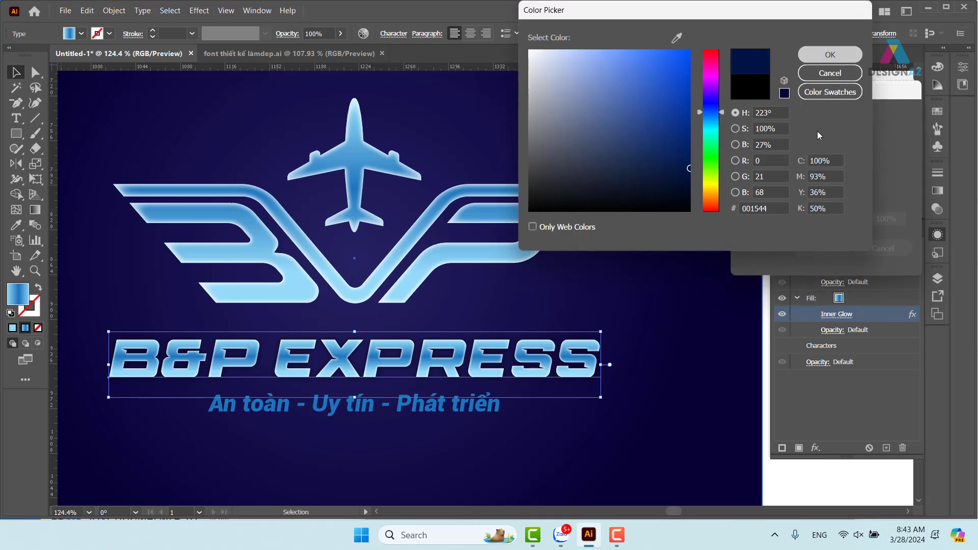
pyautogui.click(808, 139)
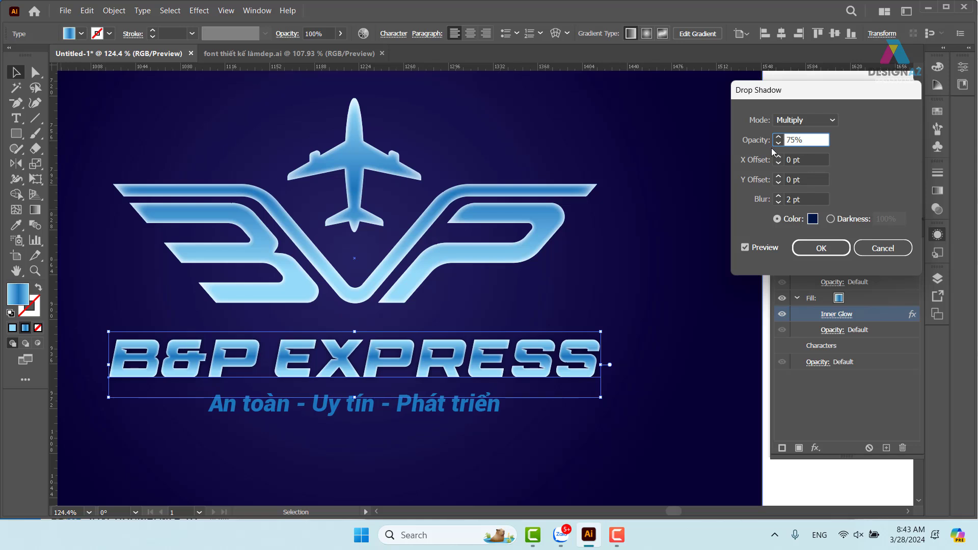
pyautogui.moveTo(811, 145); pyautogui.dragTo(753, 140)
pyautogui.write('68')
pyautogui.press('Return')
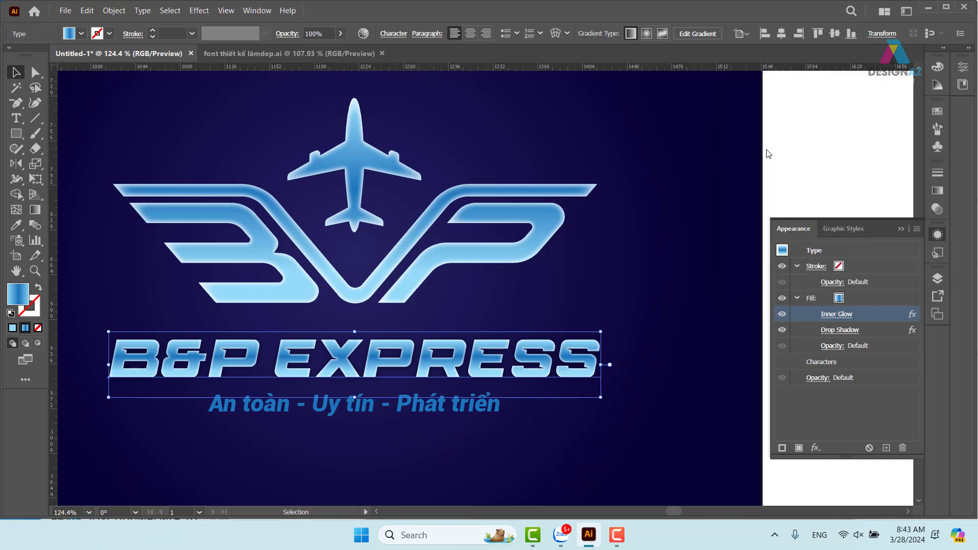
pyautogui.click(763, 508)
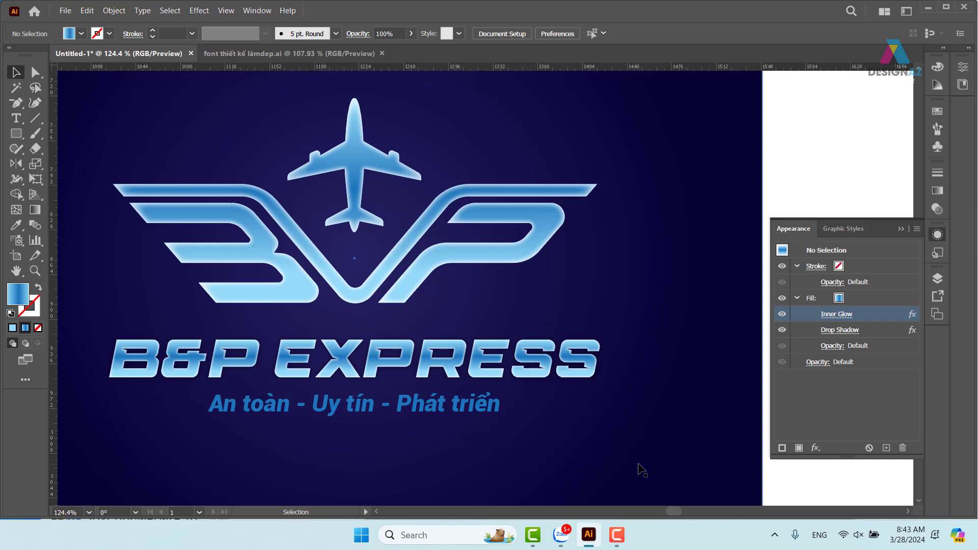
# Step: Save the B&P EXPRESS glow-and-shadow appearance as another graphic style and apply it to the winged airplane emblem
pyautogui.click(592, 374)
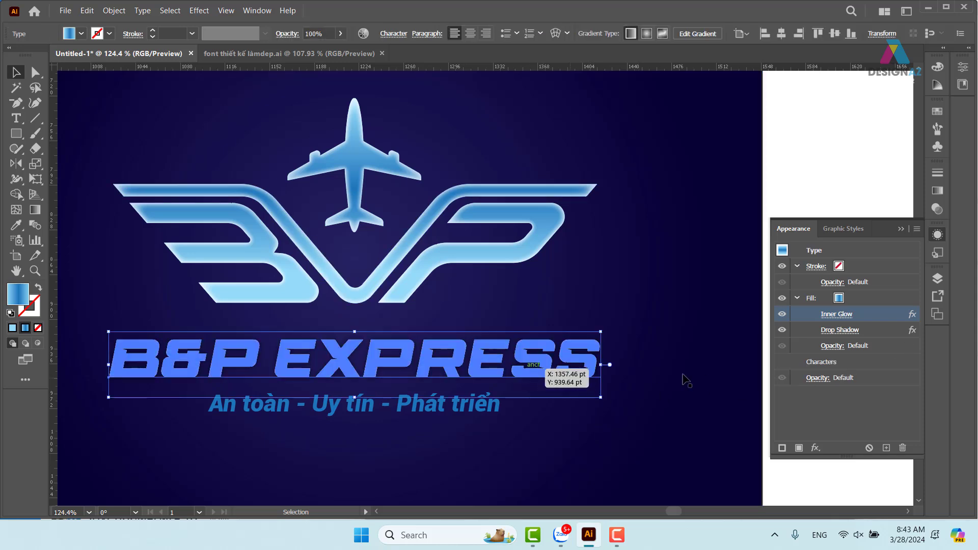
pyautogui.click(937, 252)
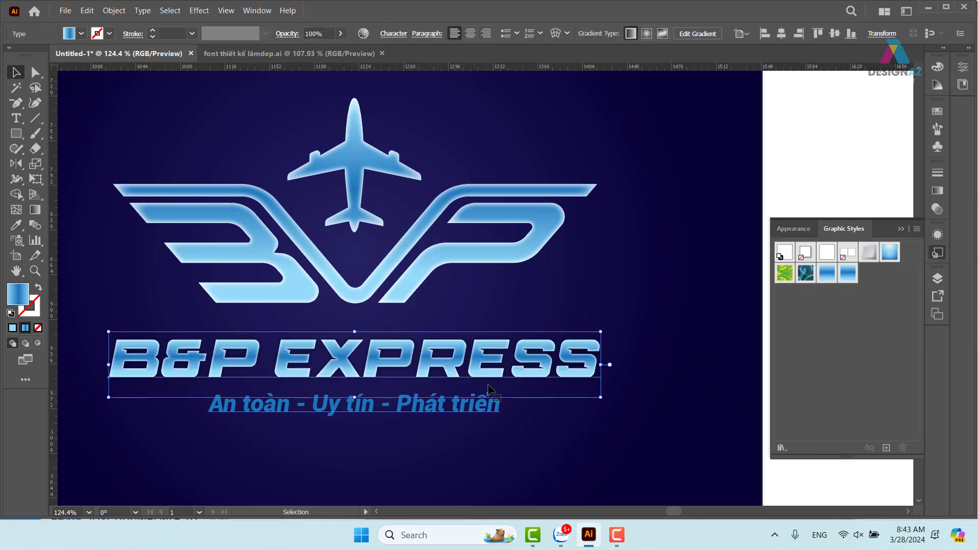
pyautogui.moveTo(576, 359); pyautogui.dragTo(823, 345)
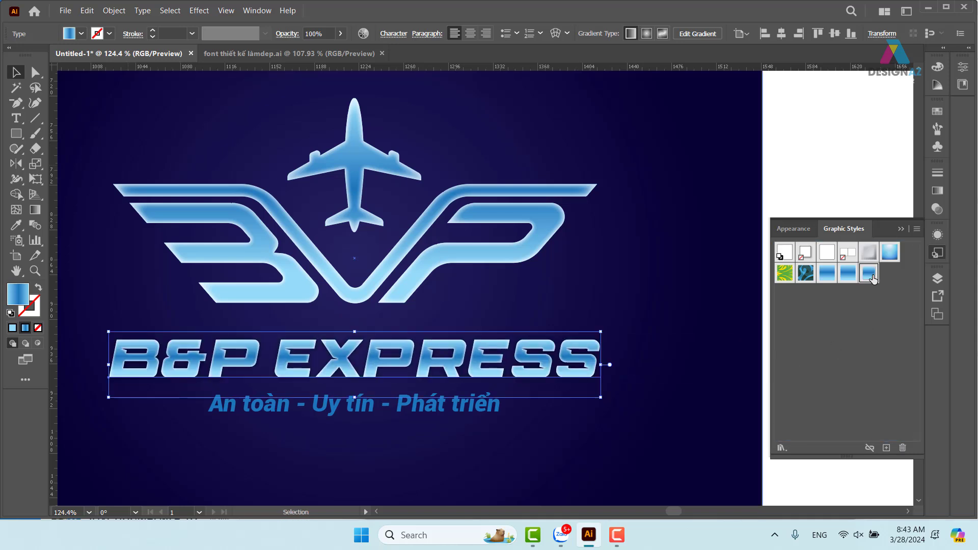
pyautogui.click(486, 261)
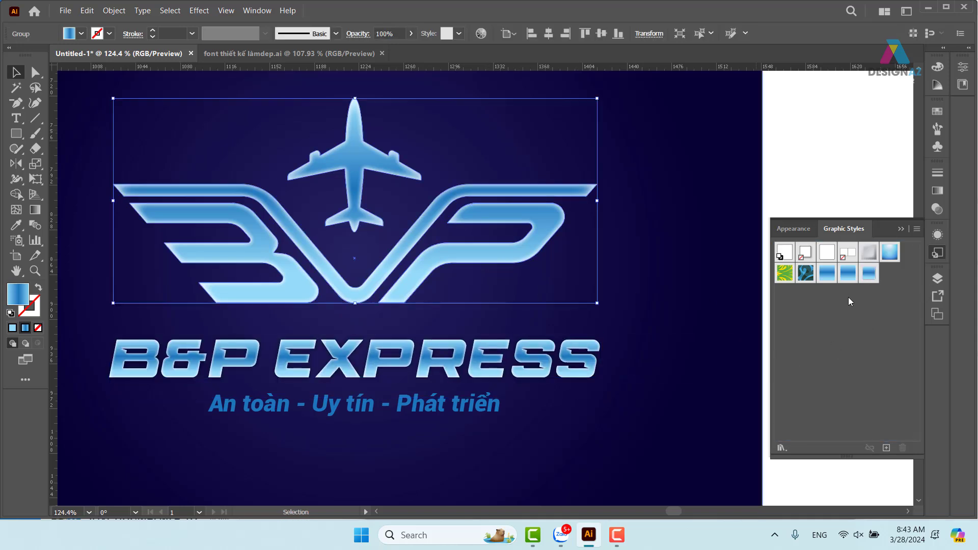
pyautogui.click(868, 272)
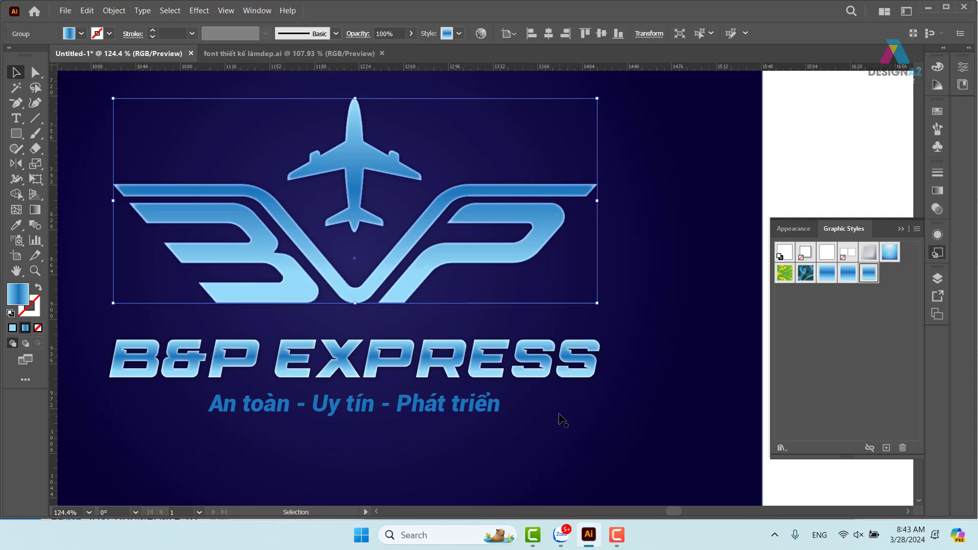
pyautogui.click(802, 486)
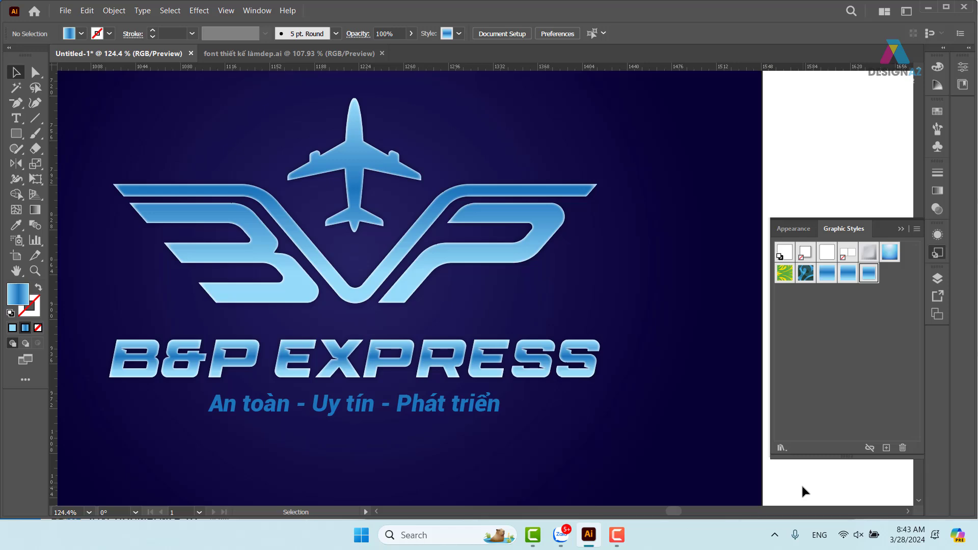
# Step: Duplicate the gradient logo with its dark blue background and place the copy directly beneath the original with a narrow gap
pyautogui.hotkey('ctrl', '-')
pyautogui.hotkey('ctrl', '-')
pyautogui.hotkey('ctrl', '-')
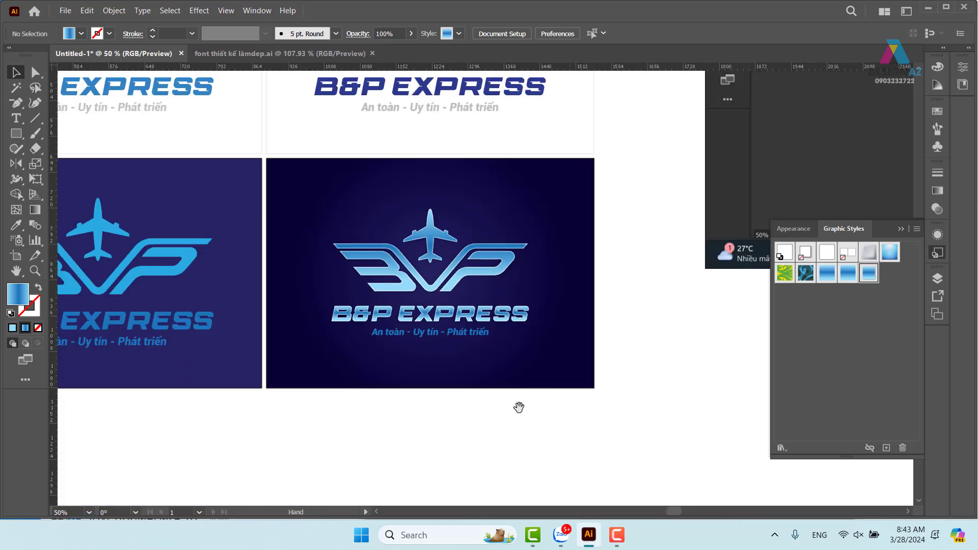
pyautogui.moveTo(518, 407); pyautogui.dragTo(525, 373)
pyautogui.moveTo(434, 405); pyautogui.dragTo(612, 165)
pyautogui.moveTo(573, 294); pyautogui.dragTo(567, 429)
pyautogui.scroll(-3, 571, 347)
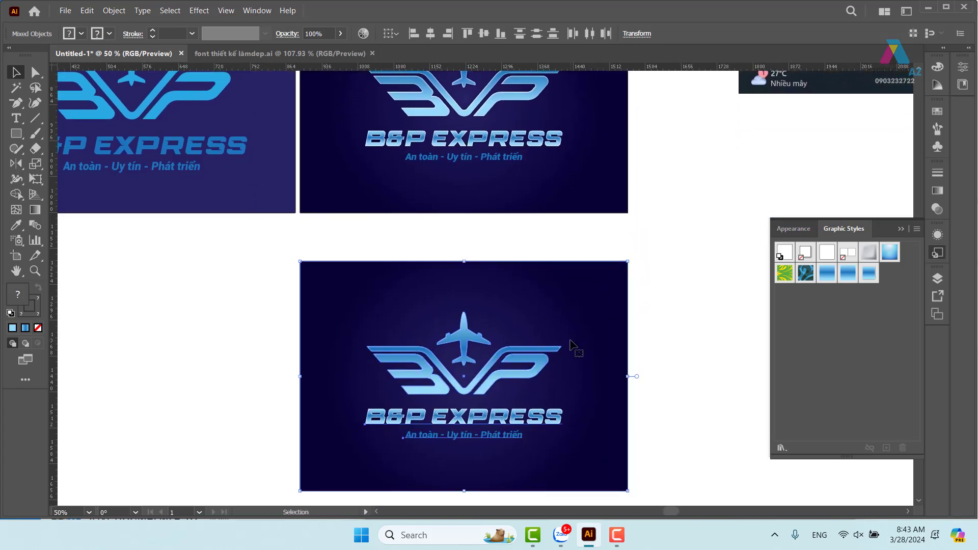
pyautogui.moveTo(570, 341); pyautogui.dragTo(571, 296)
pyautogui.click(651, 338)
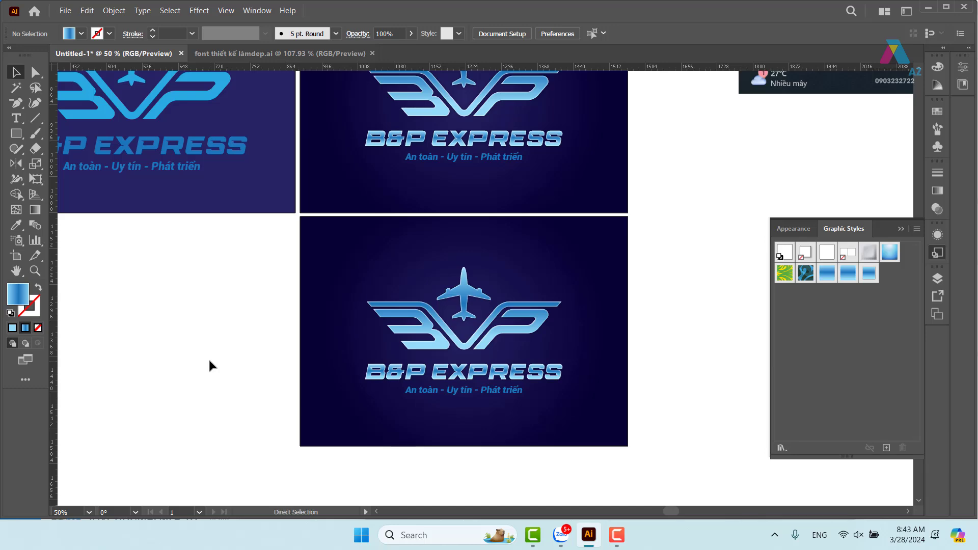
# Step: Open O945XP1.eps from the Golden-squares-collection folder on drive E
pyautogui.hotkey('ctrl', 'o')
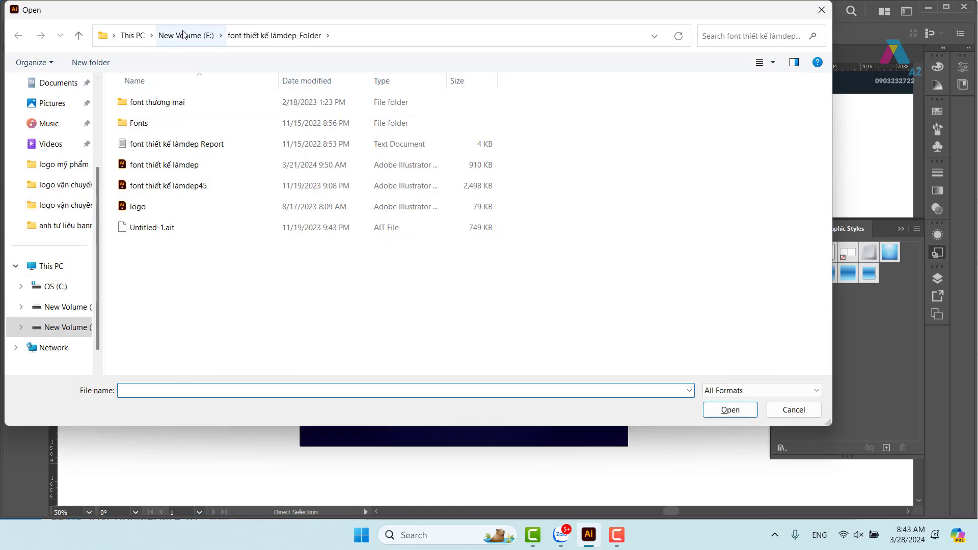
pyautogui.click(183, 35)
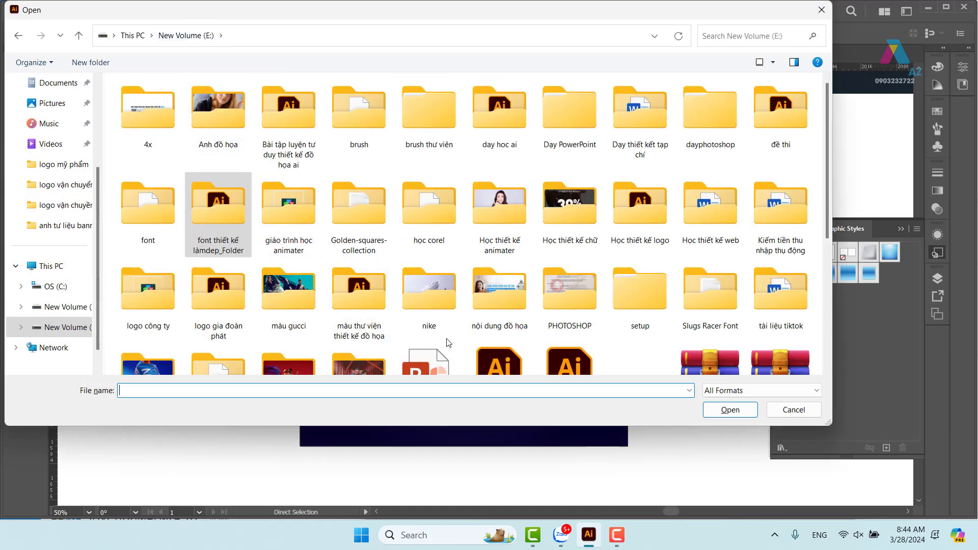
pyautogui.doubleClick(376, 239)
pyautogui.click(143, 173)
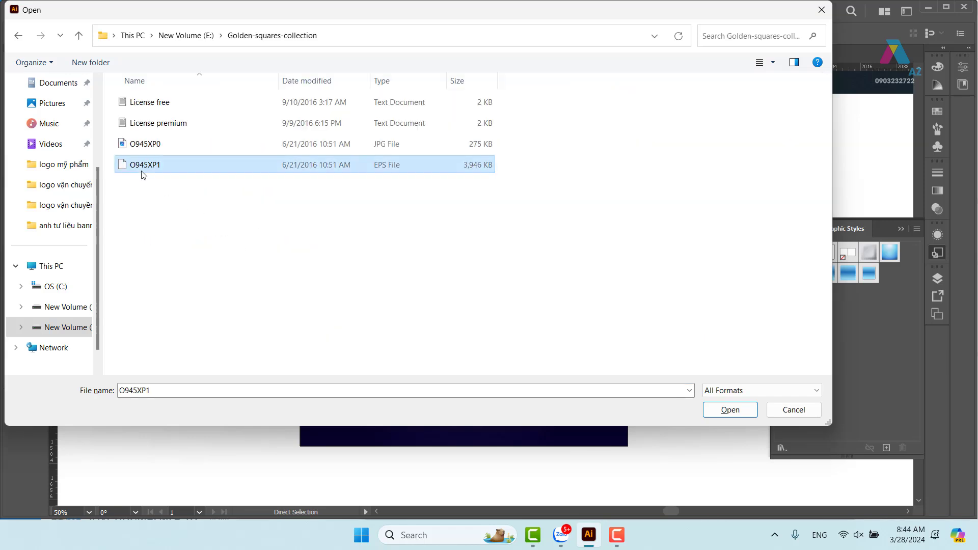
pyautogui.doubleClick(143, 165)
# Step: Copy the gold gradient square in the second row and second column into the Untitled-1 document, beside the duplicated logo
pyautogui.click(222, 128)
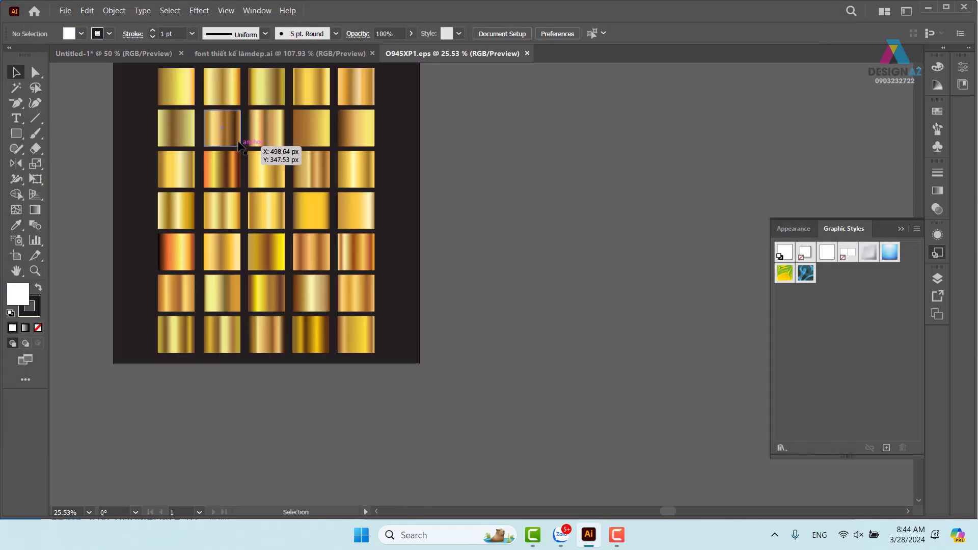
pyautogui.press('a')
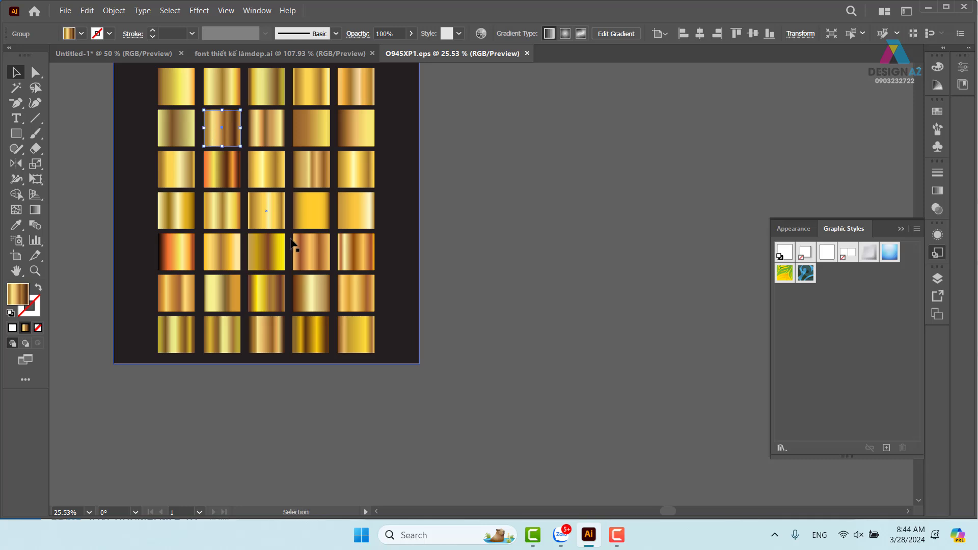
pyautogui.click(109, 53)
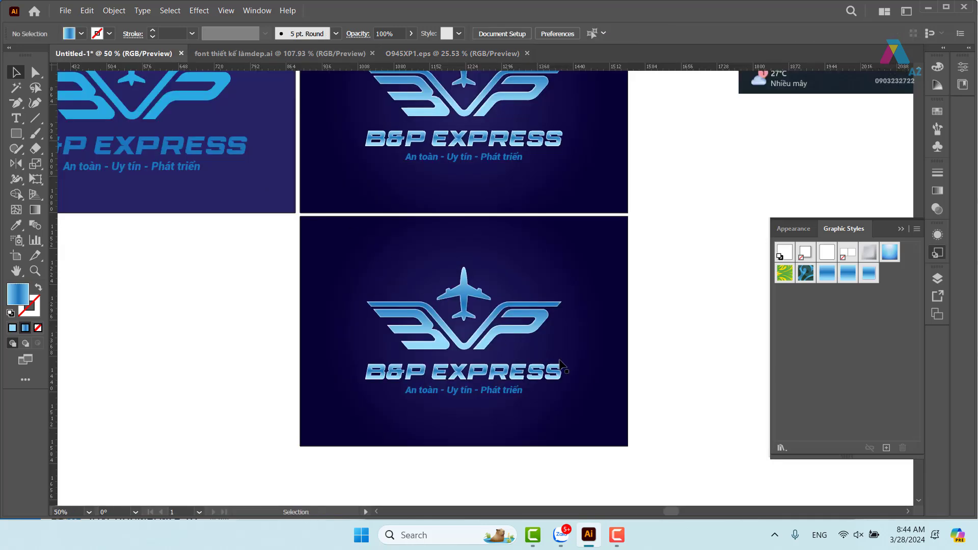
pyautogui.hotkey('ctrl', 'v')
pyautogui.press('v')
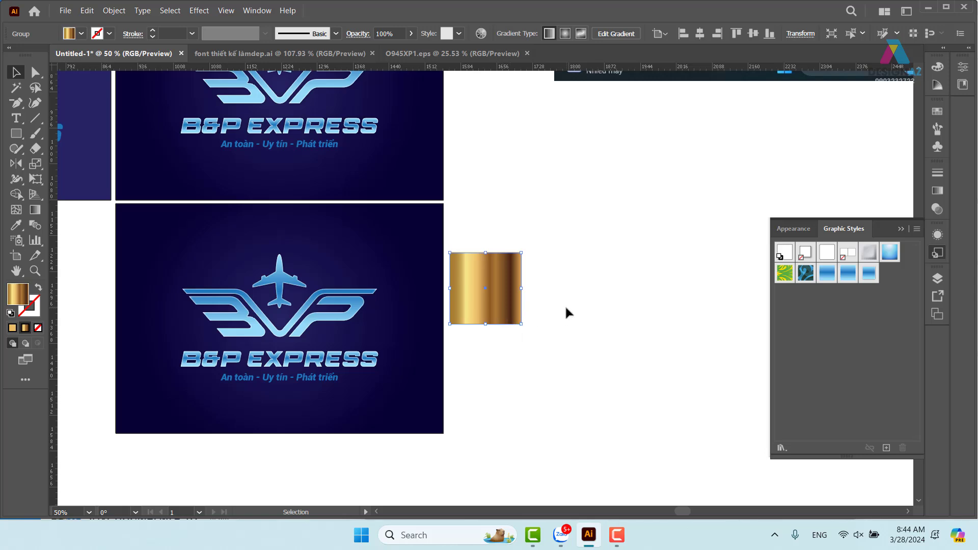
# Step: Draw a slightly larger square above the pasted gold square and give it the same gold gradient fill
pyautogui.click(16, 132)
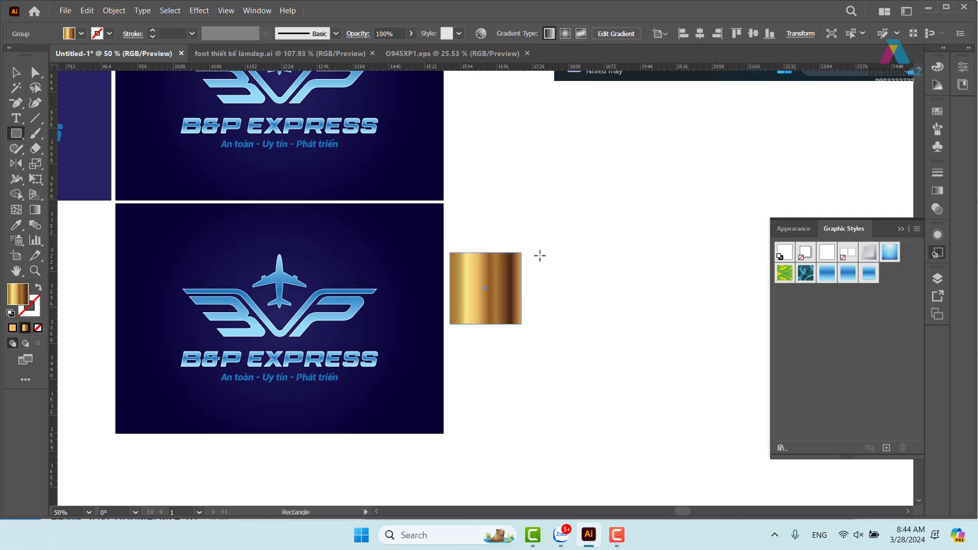
pyautogui.moveTo(461, 164); pyautogui.dragTo(541, 245)
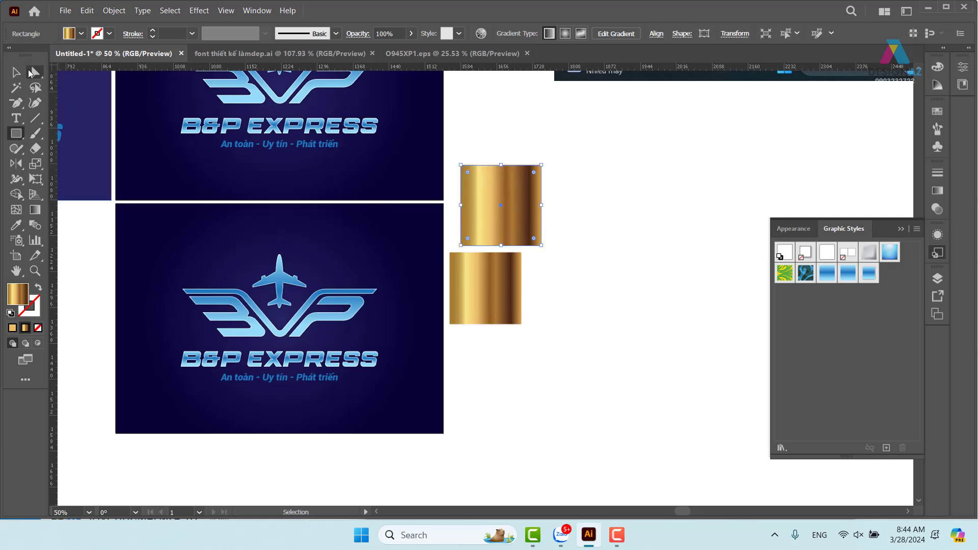
pyautogui.press('v')
pyautogui.click(936, 111)
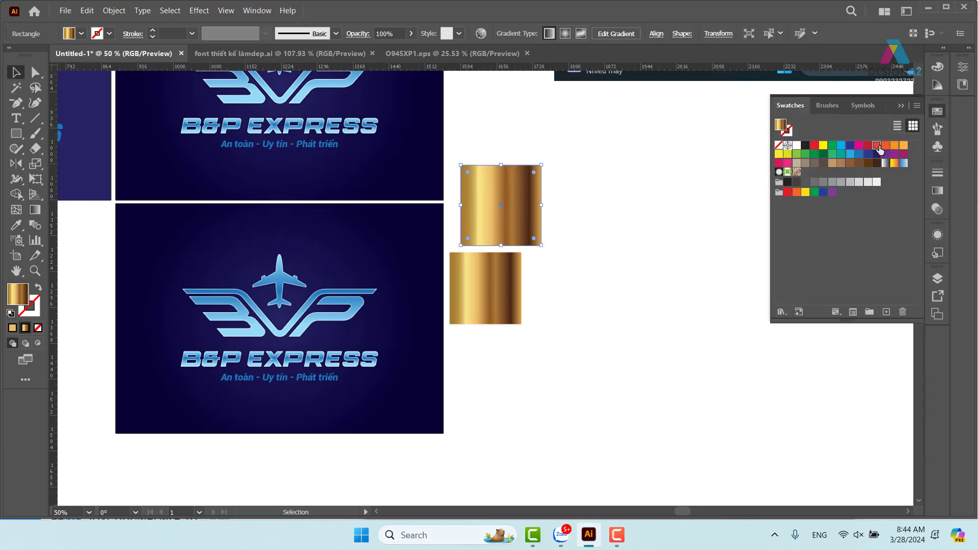
pyautogui.click(875, 145)
pyautogui.press('i')
pyautogui.click(493, 292)
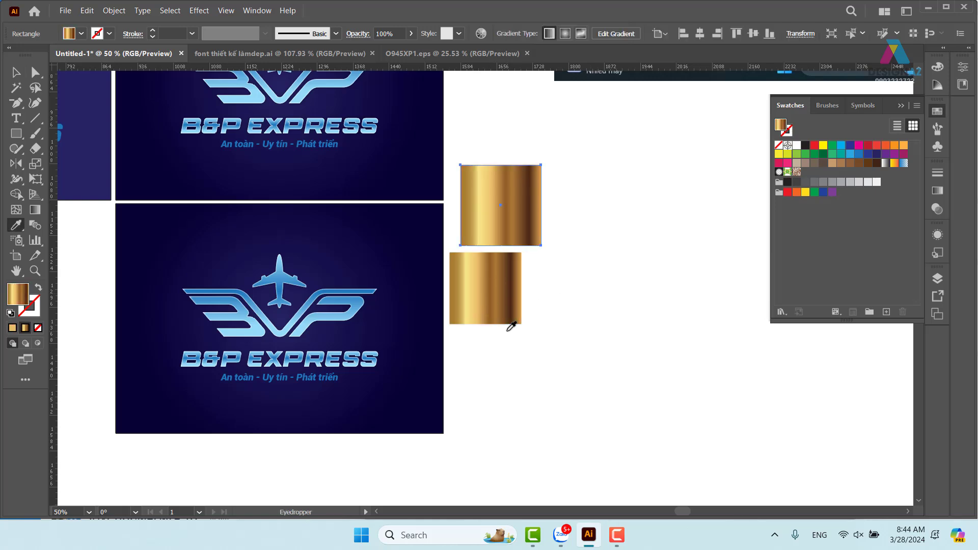
# Step: Delete the pasted gold square, keeping only the newly drawn one
pyautogui.click(16, 72)
pyautogui.click(576, 267)
pyautogui.click(510, 280)
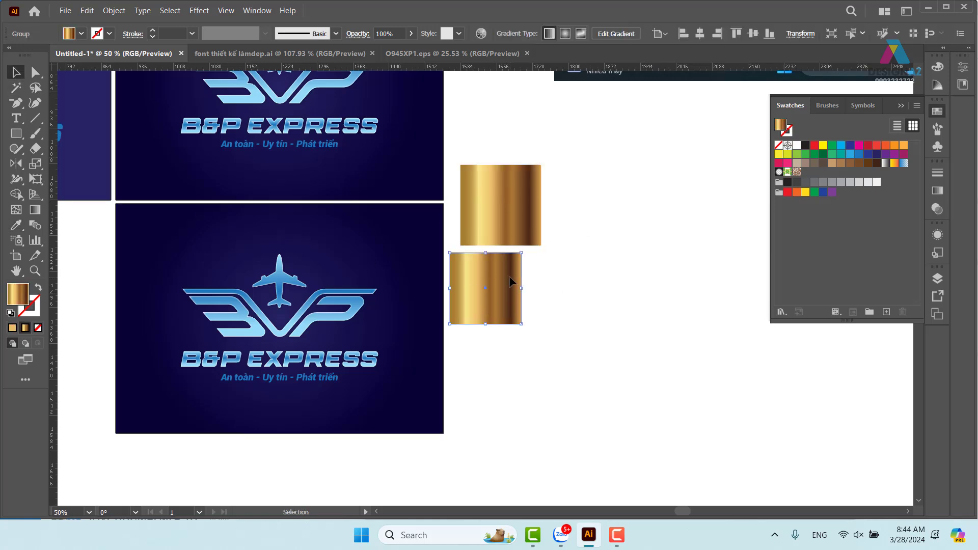
pyautogui.press('Delete')
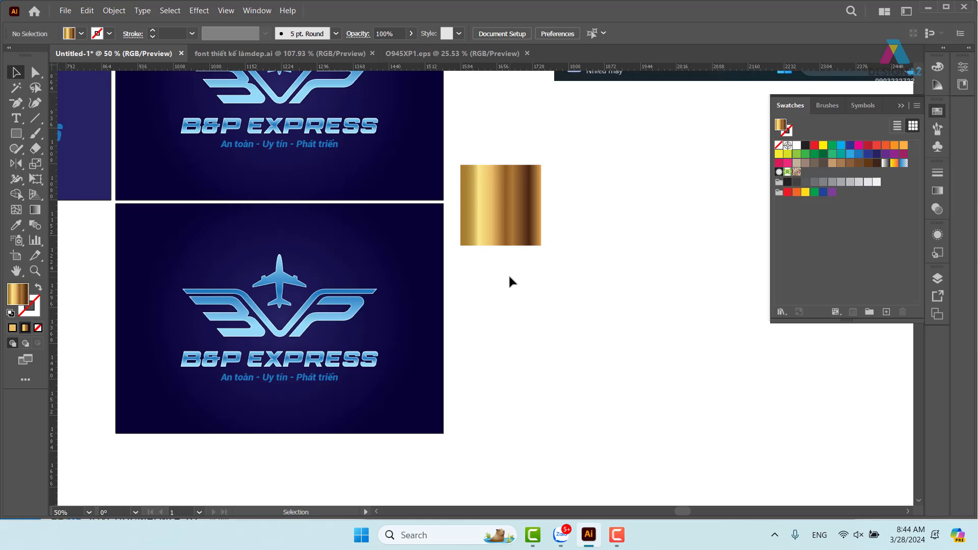
# Step: Save the drawn square's gold gradient as a new swatch with the default name and delete the square
pyautogui.click(521, 218)
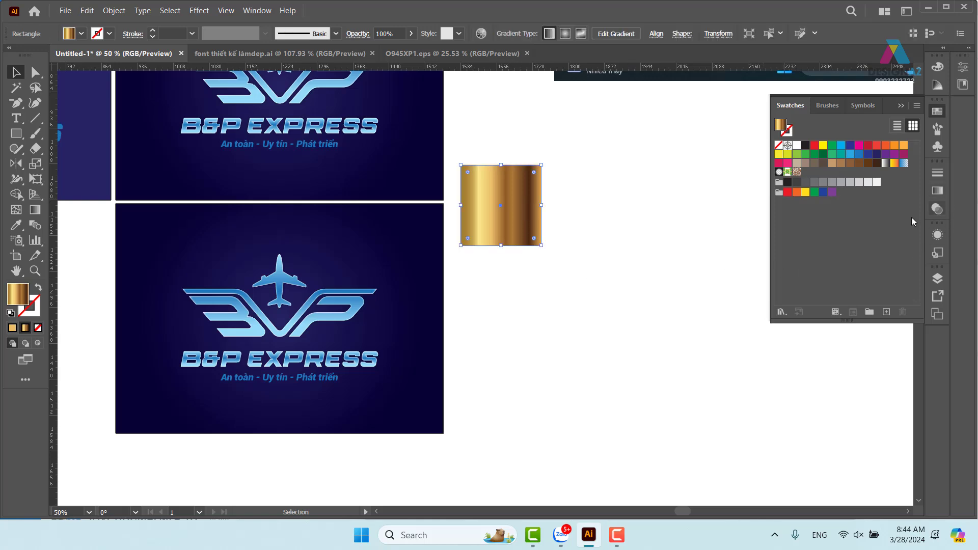
pyautogui.click(887, 312)
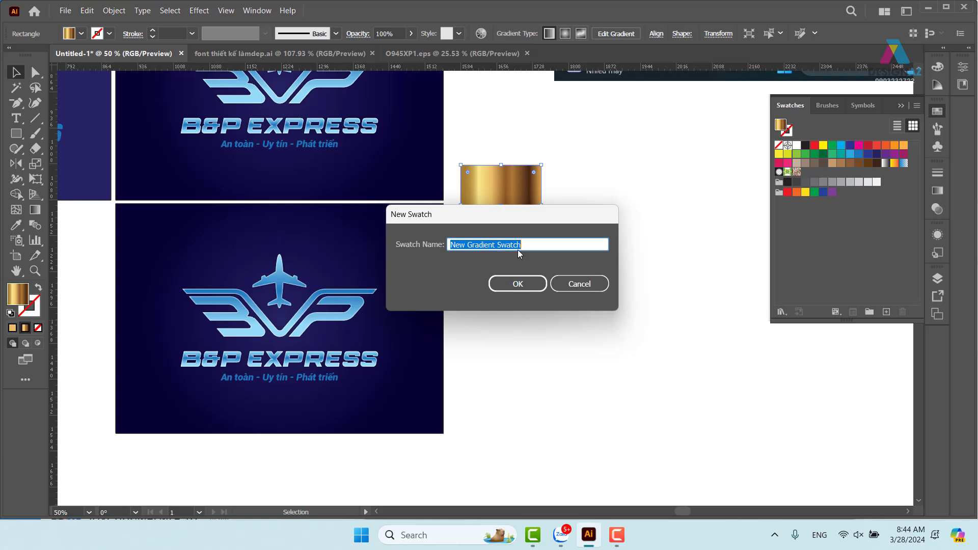
pyautogui.click(523, 283)
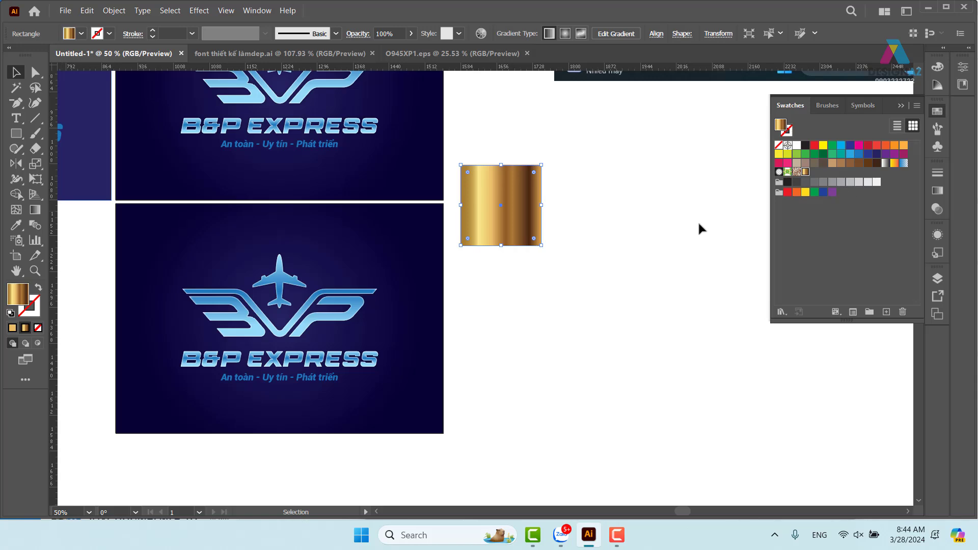
pyautogui.press('Delete')
# Step: Change the fill of the duplicated logo's winged airplane emblem to the new gold gradient swatch, keeping its effects, and deselect it
pyautogui.click(338, 322)
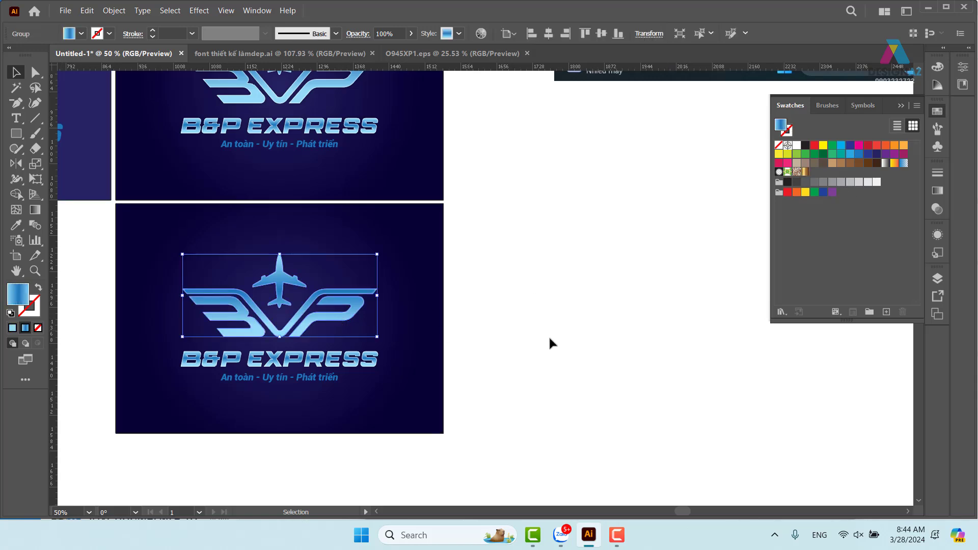
pyautogui.click(937, 235)
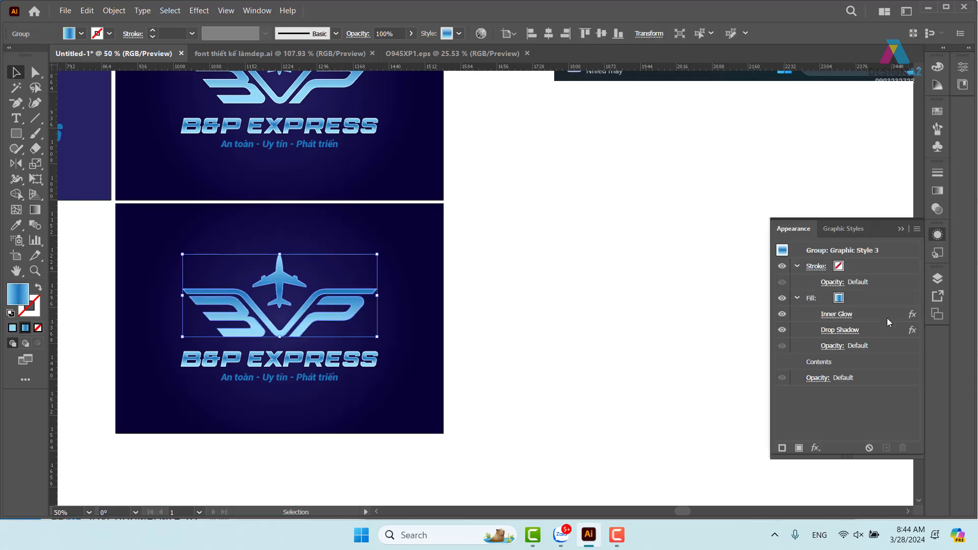
pyautogui.click(862, 297)
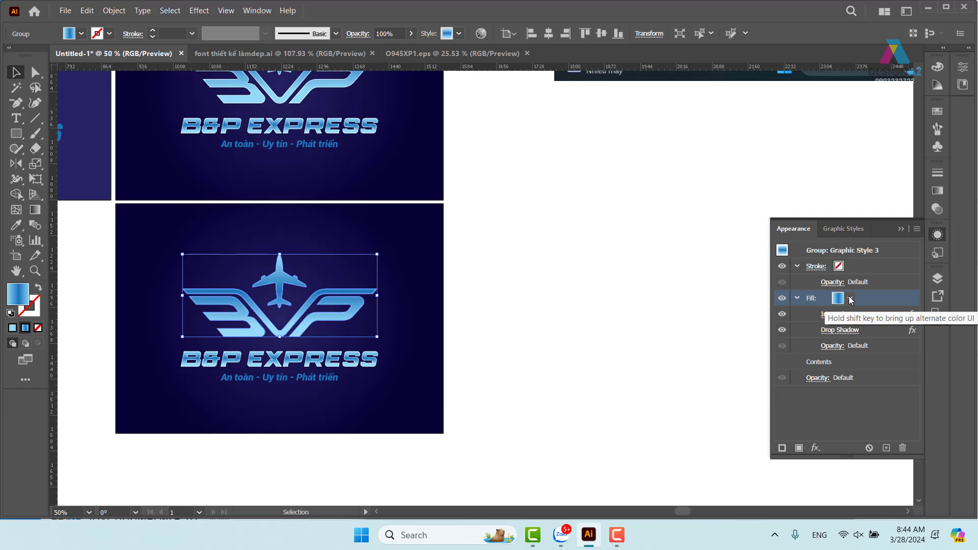
pyautogui.click(850, 299)
pyautogui.click(773, 347)
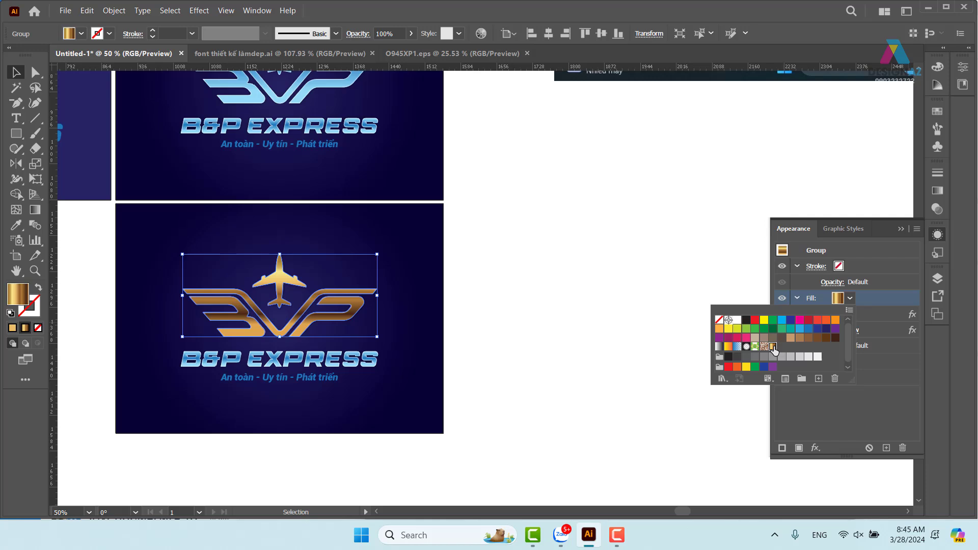
pyautogui.click(485, 339)
pyautogui.click(487, 340)
# Step: Change the fill of the duplicated logo's B&P EXPRESS text to the gold gradient swatch and deselect it
pyautogui.press('z')
pyautogui.moveTo(243, 279); pyautogui.dragTo(452, 343)
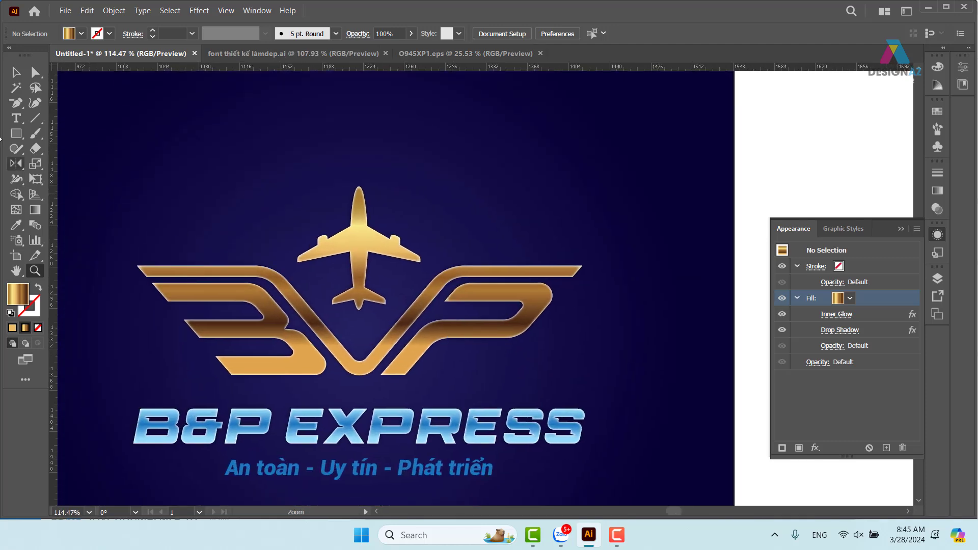
pyautogui.click(16, 72)
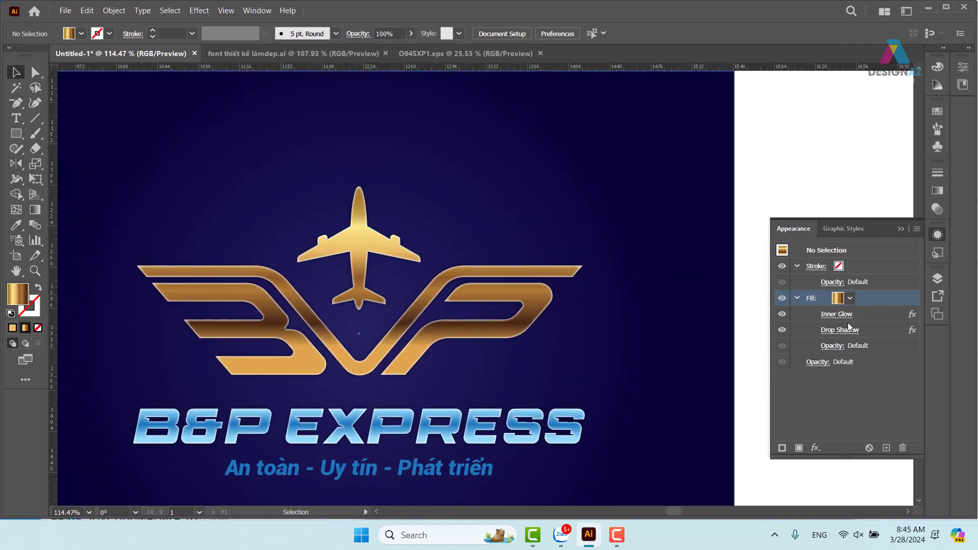
pyautogui.click(541, 336)
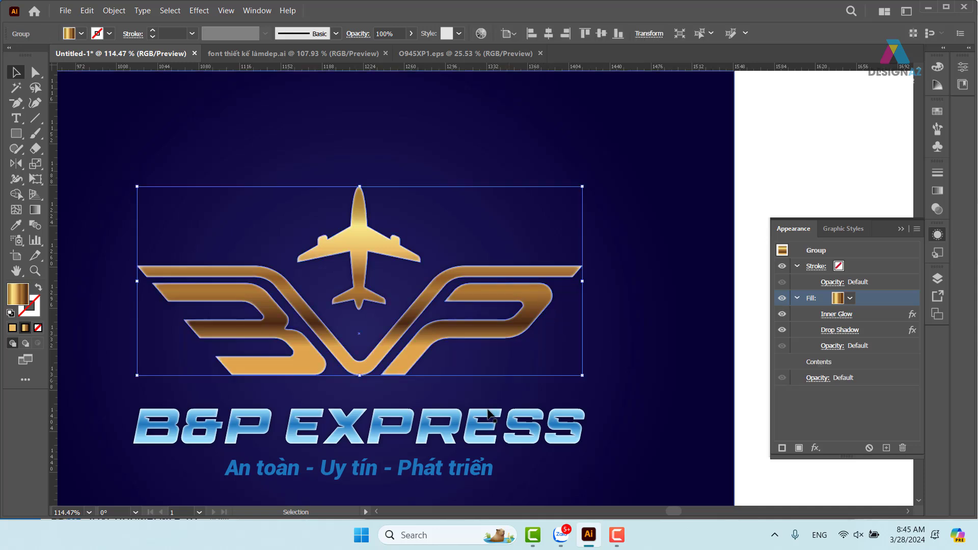
pyautogui.click(468, 431)
pyautogui.click(849, 298)
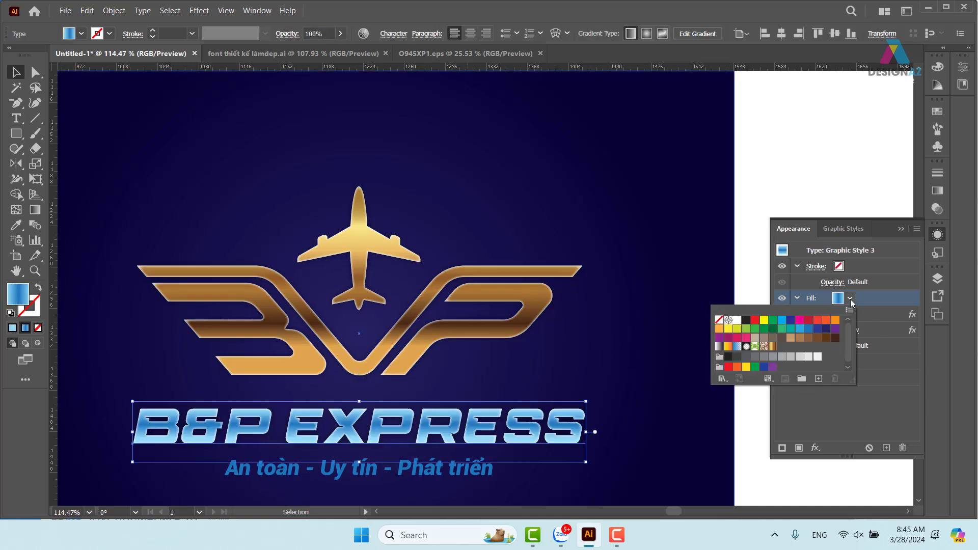
pyautogui.click(770, 347)
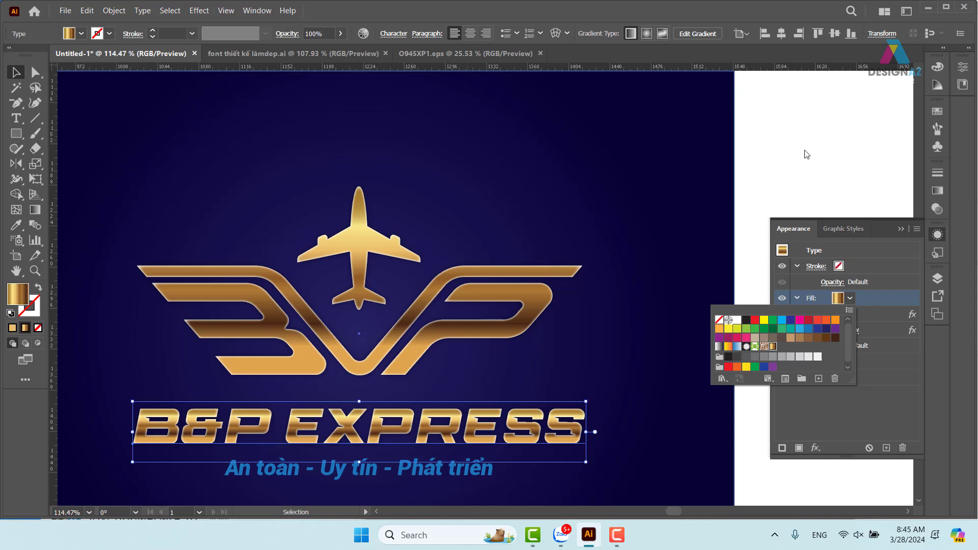
pyautogui.click(820, 130)
pyautogui.click(821, 130)
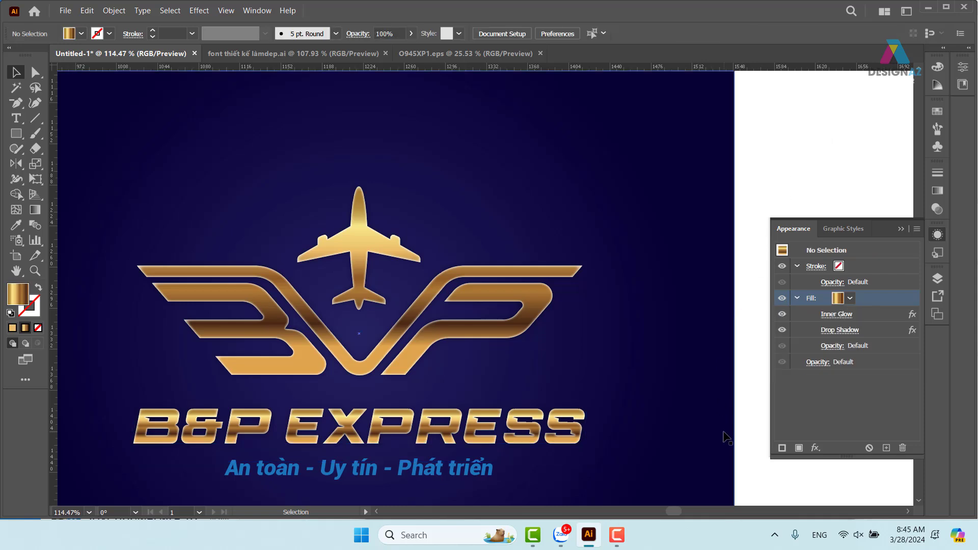
# Step: Apply the saved plain blue gradient graphic style to the tagline under B&P EXPRESS and change its fill to the gold gradient swatch
pyautogui.scroll(-3, 579, 443)
pyautogui.click(484, 391)
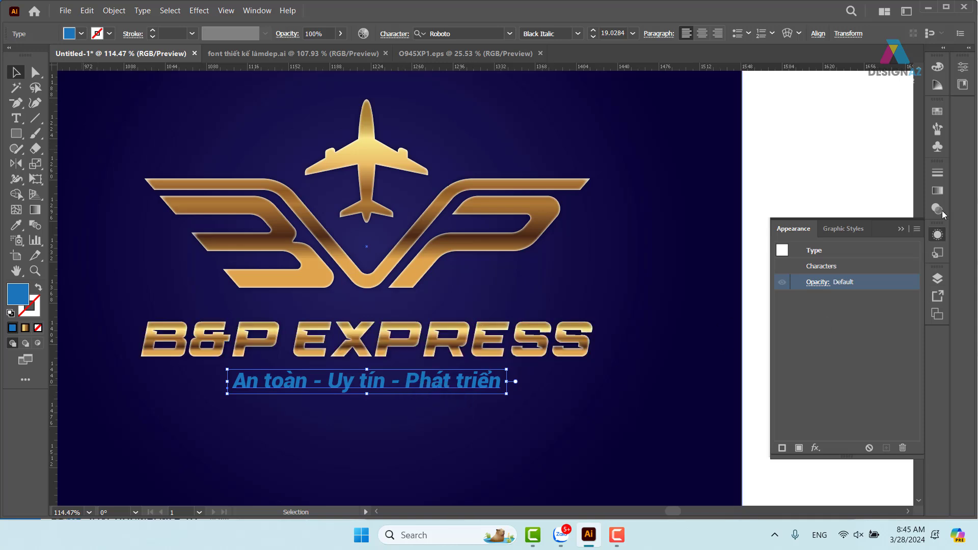
pyautogui.click(941, 254)
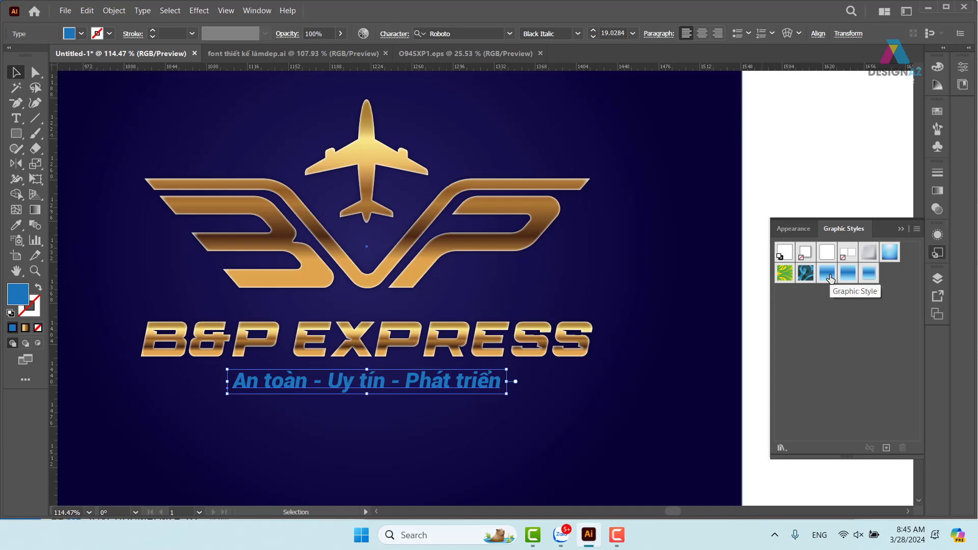
pyautogui.moveTo(825, 283); pyautogui.dragTo(439, 392)
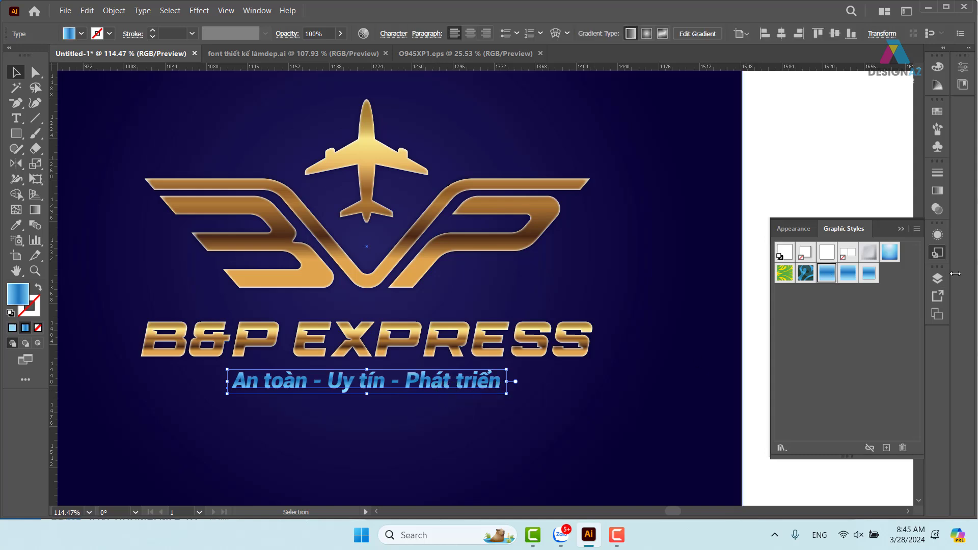
pyautogui.click(939, 236)
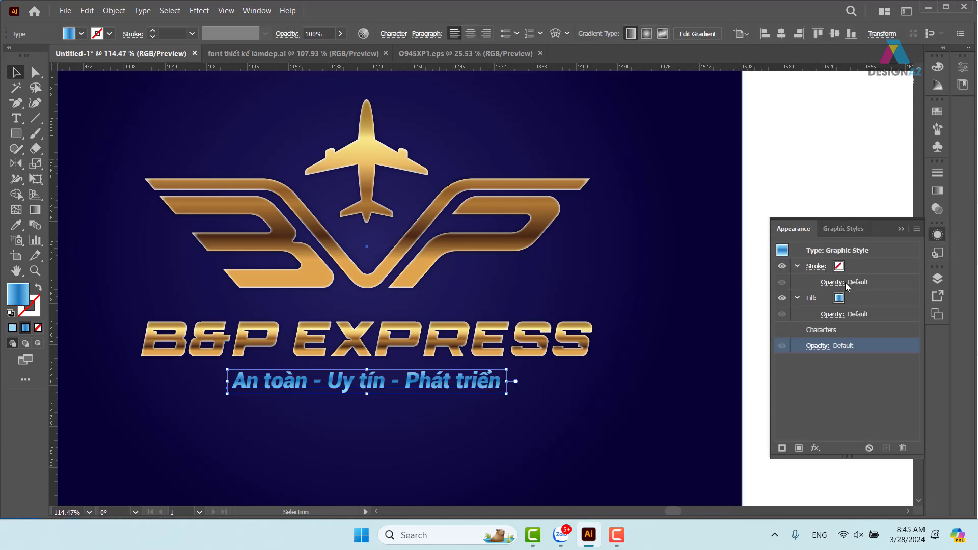
pyautogui.click(843, 298)
pyautogui.click(850, 298)
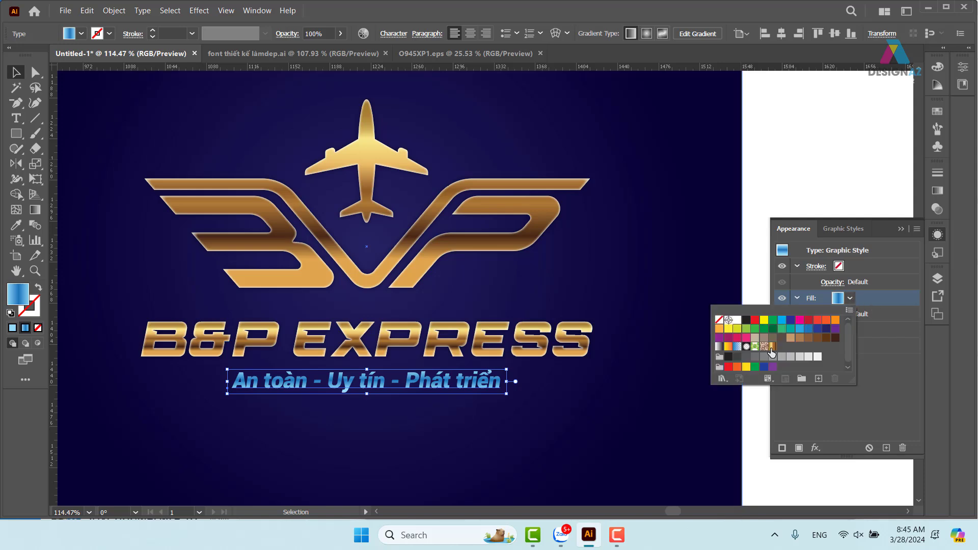
pyautogui.click(772, 346)
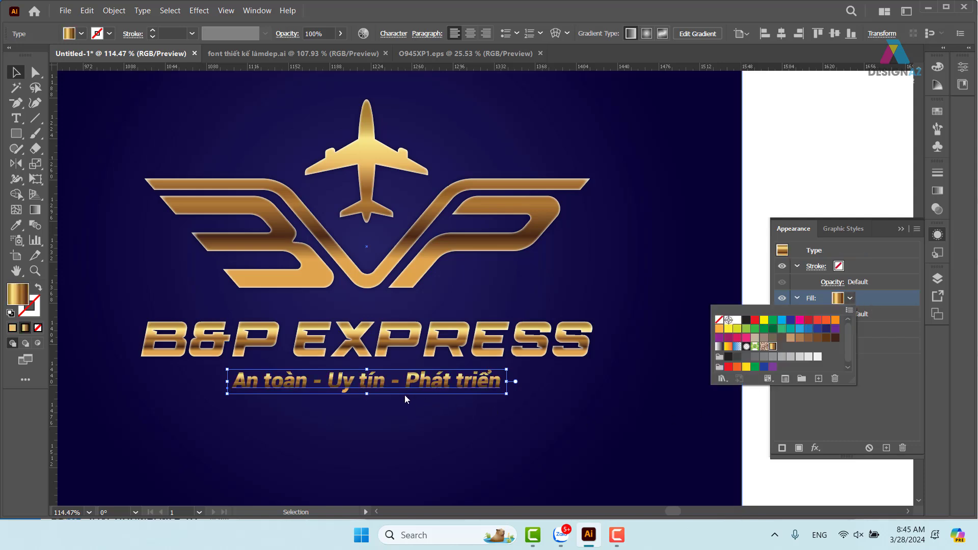
# Step: Redirect the tagline's gold gradient horizontally across the full width of the text and deselect it
pyautogui.press('g')
pyautogui.moveTo(229, 403); pyautogui.dragTo(514, 404)
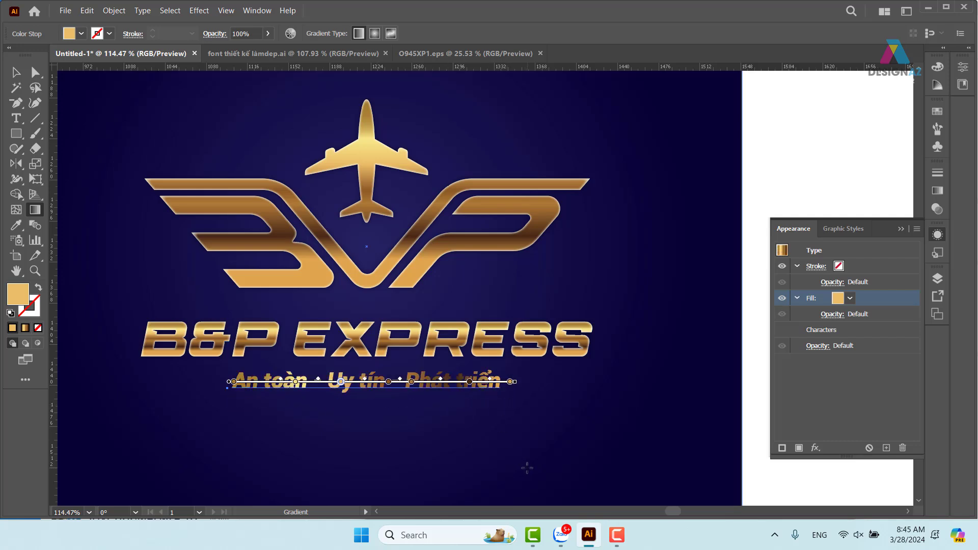
pyautogui.press('v')
pyautogui.click(747, 389)
# Step: Add a second gold gradient fill to the winged BVP airplane emblem in the gold logo version
pyautogui.click(493, 344)
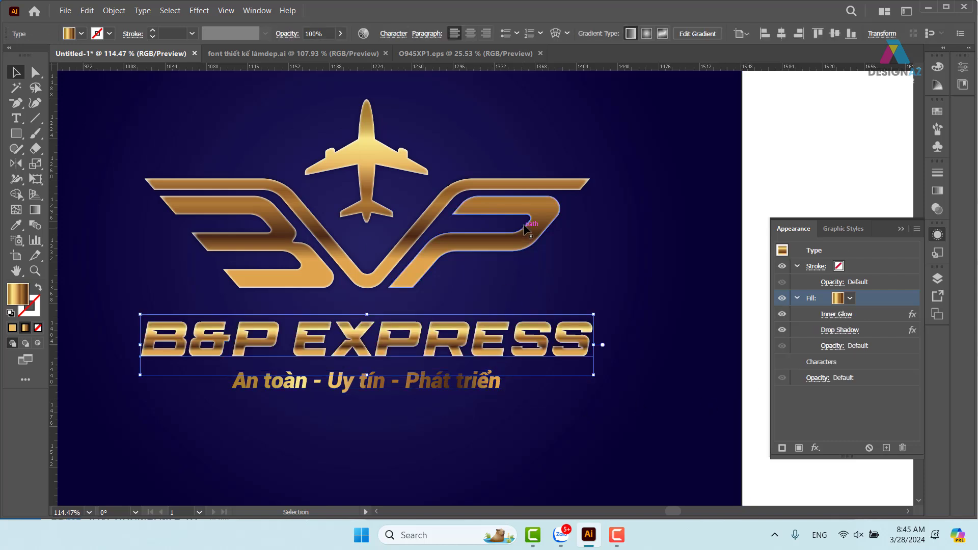
pyautogui.click(539, 216)
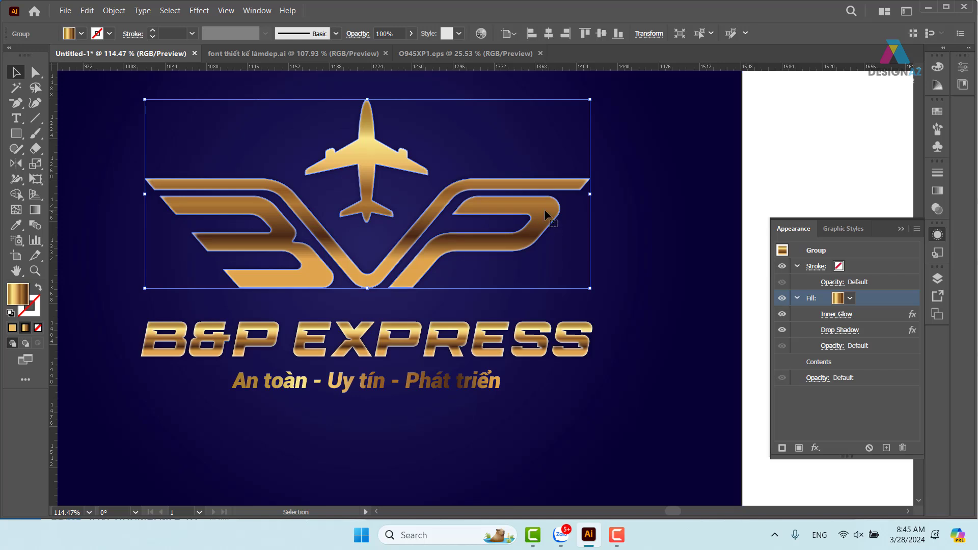
pyautogui.click(917, 229)
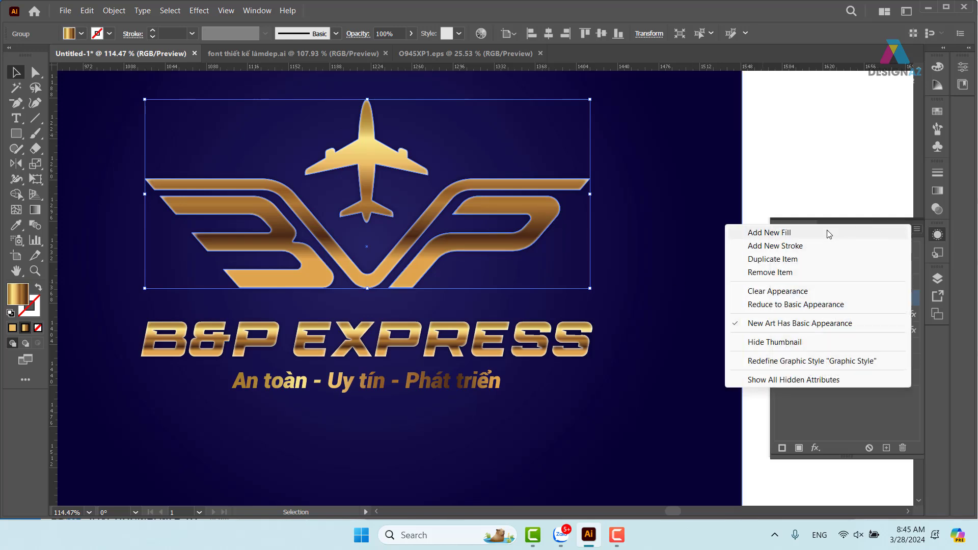
pyautogui.click(769, 233)
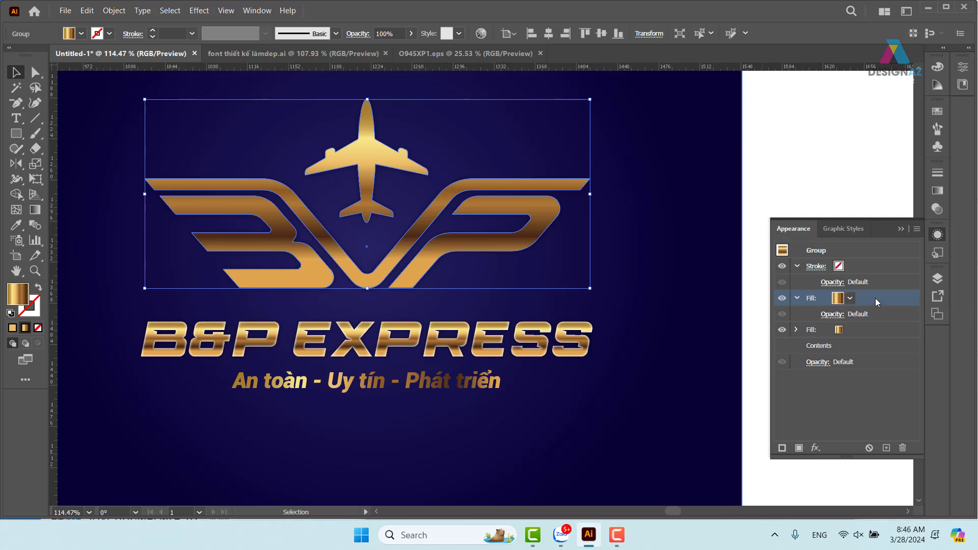
# Step: Set the emblem's added fill to Screen blending at 68% opacity and deselect the emblem
pyautogui.click(833, 315)
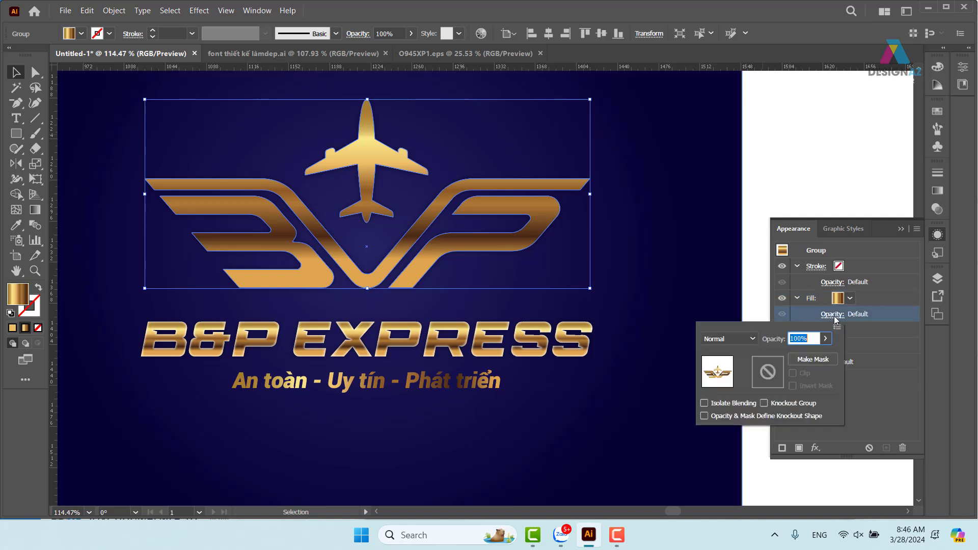
pyautogui.click(751, 339)
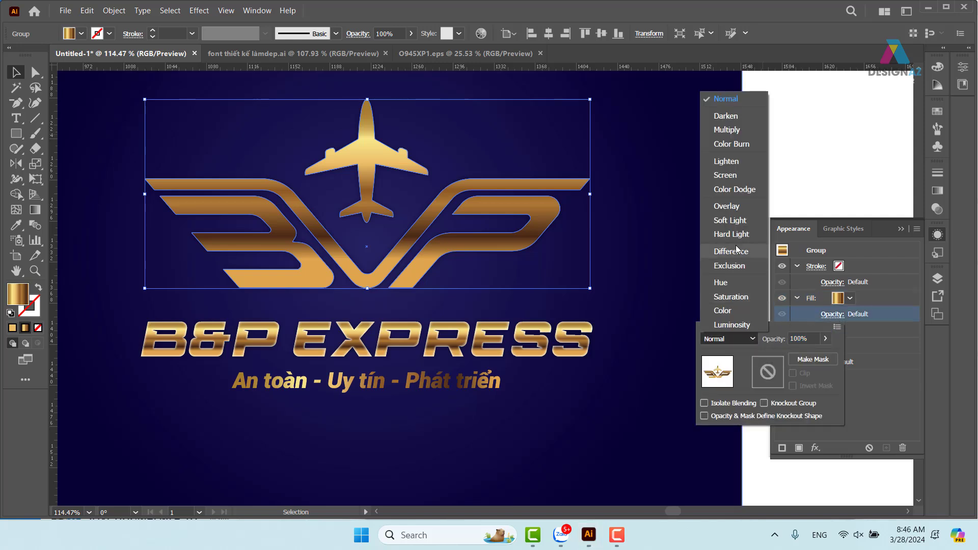
pyautogui.click(729, 176)
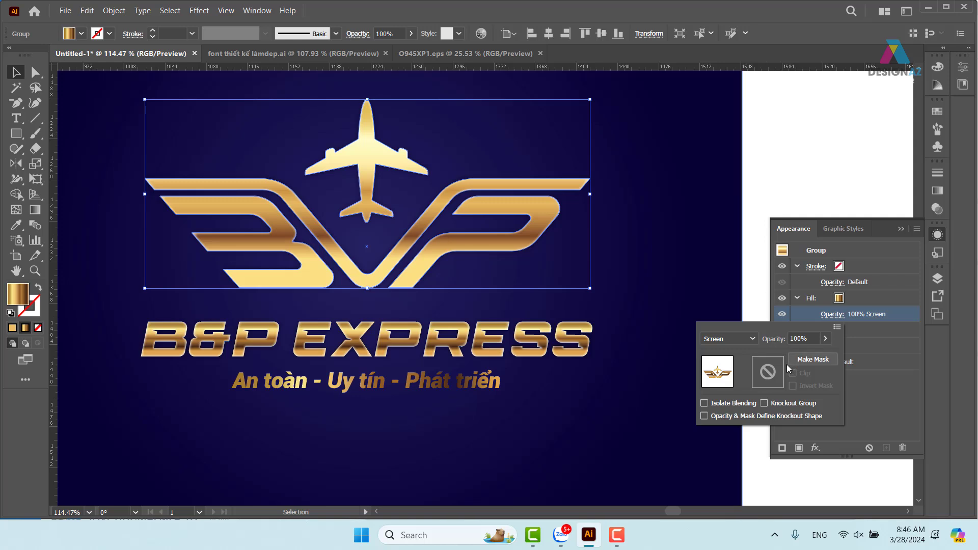
pyautogui.click(807, 339)
pyautogui.write('6')
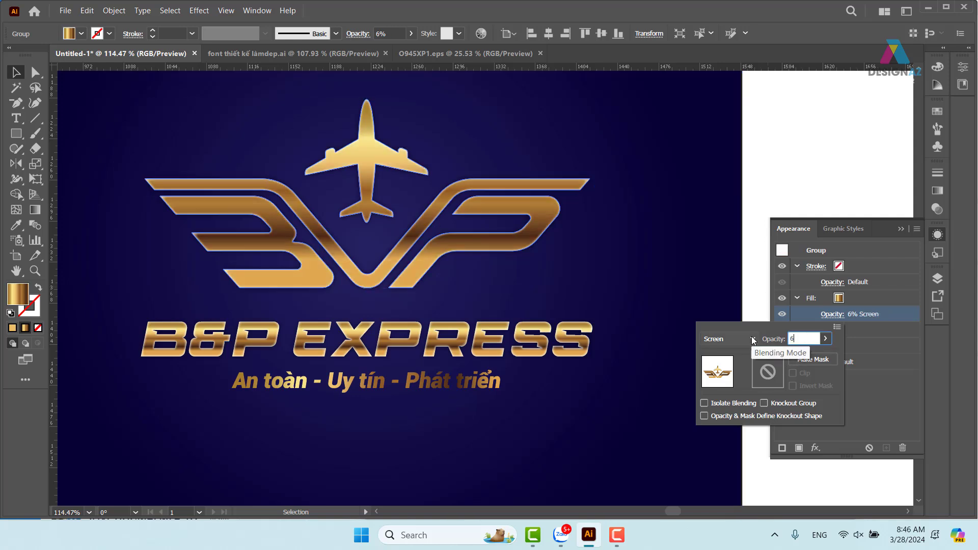
pyautogui.write('8')
pyautogui.press('Return')
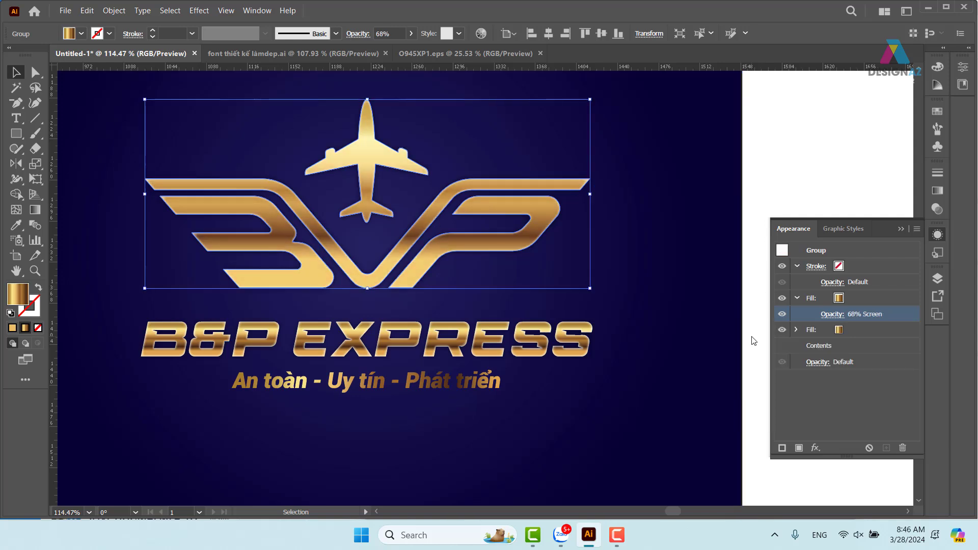
pyautogui.click(790, 190)
# Step: Add a second gold gradient fill to the B&P EXPRESS text under the gold emblem
pyautogui.click(573, 347)
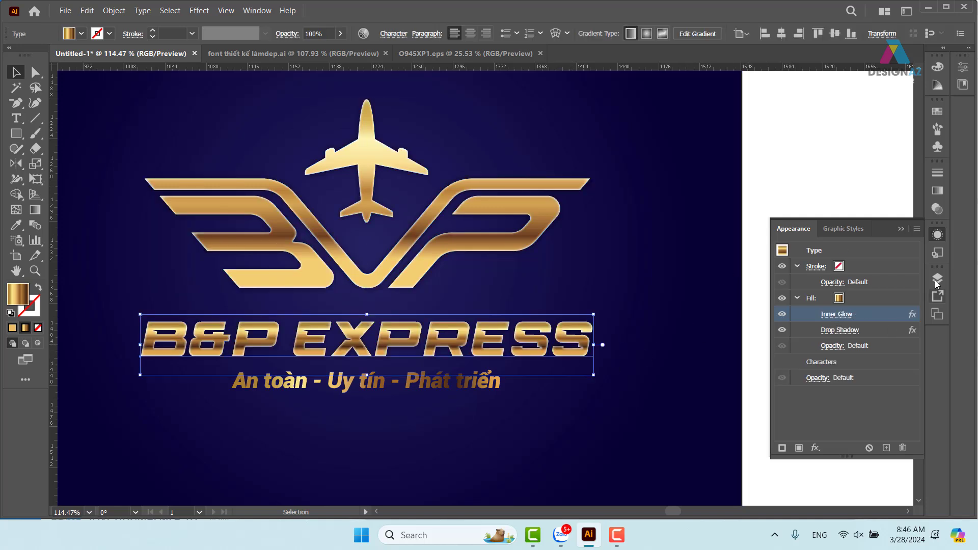
pyautogui.click(916, 229)
pyautogui.click(821, 234)
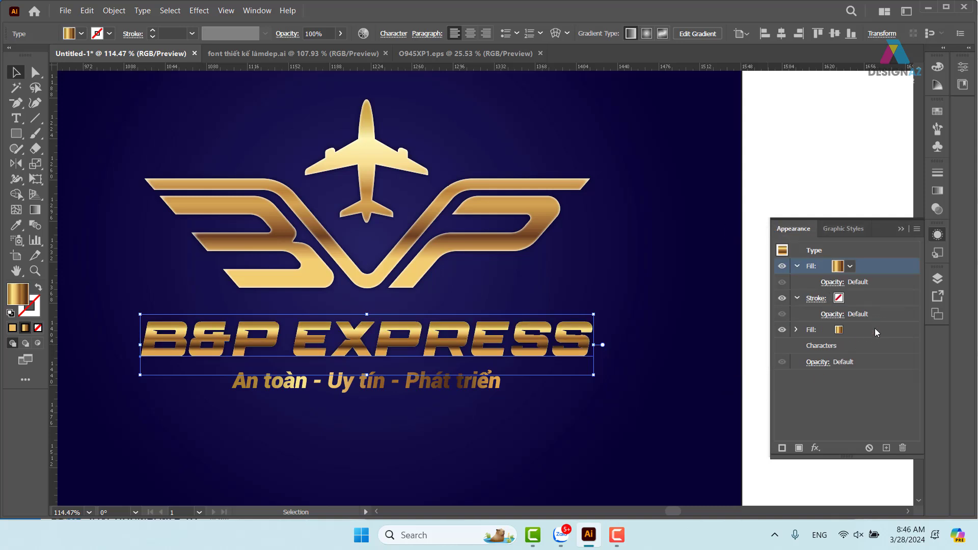
# Step: Set the added fill of the B&P EXPRESS text to Screen blending at 68% opacity and deselect the text
pyautogui.click(833, 284)
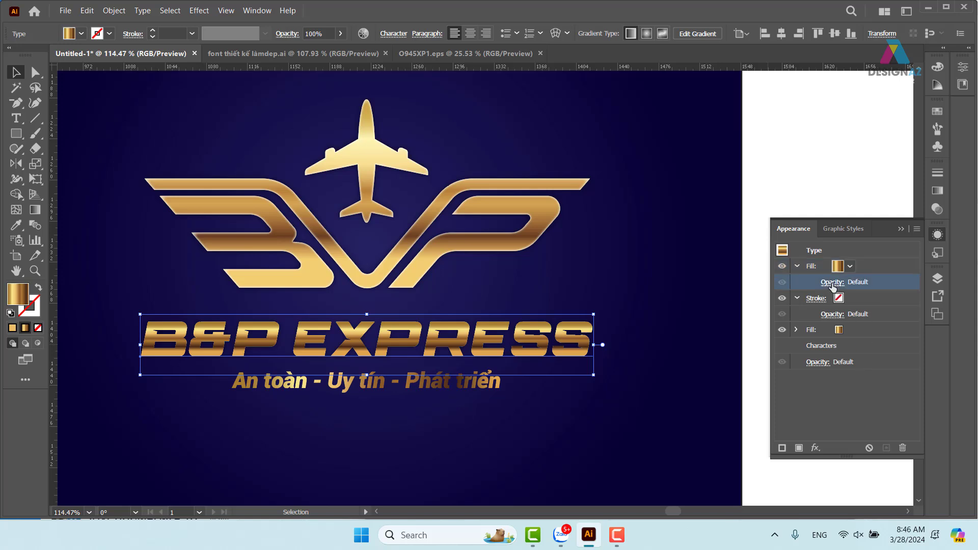
pyautogui.click(832, 283)
pyautogui.click(733, 307)
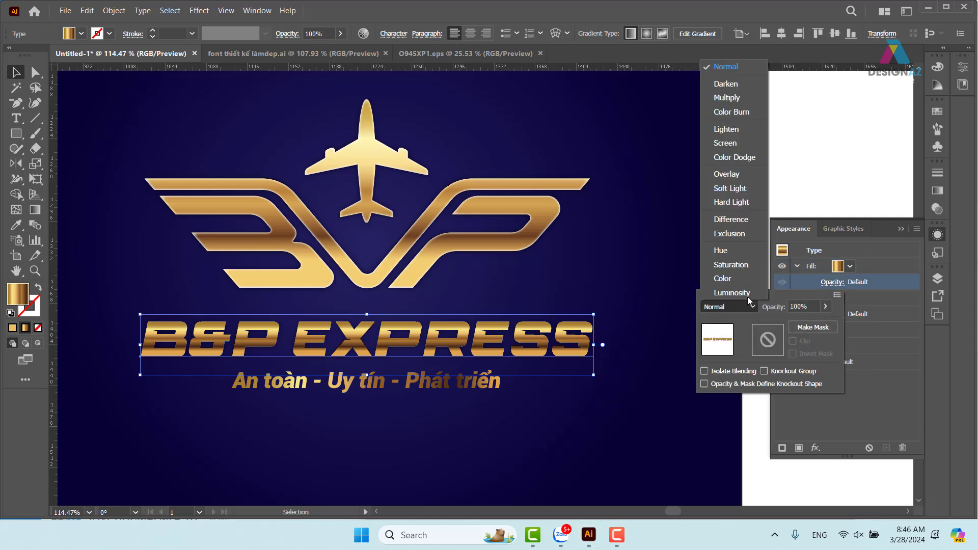
pyautogui.click(725, 144)
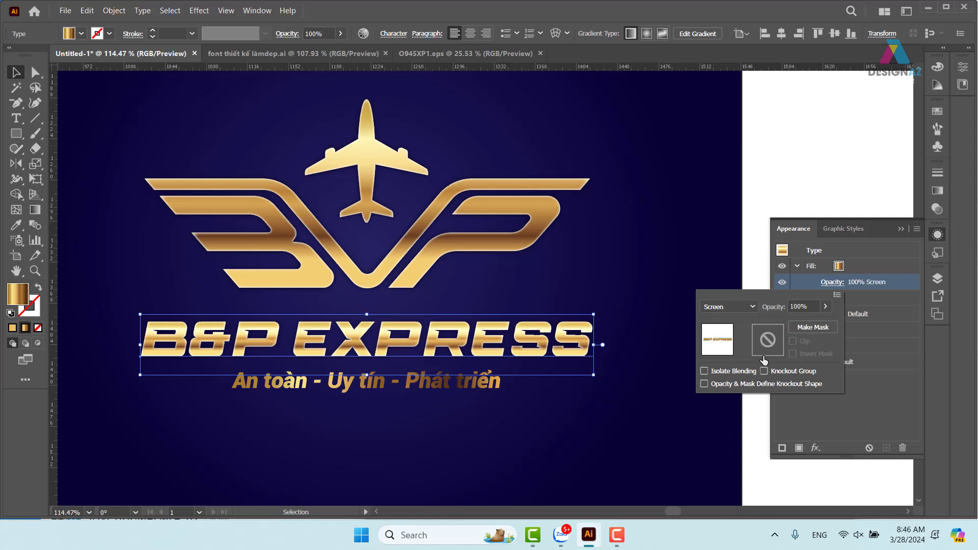
pyautogui.click(765, 305)
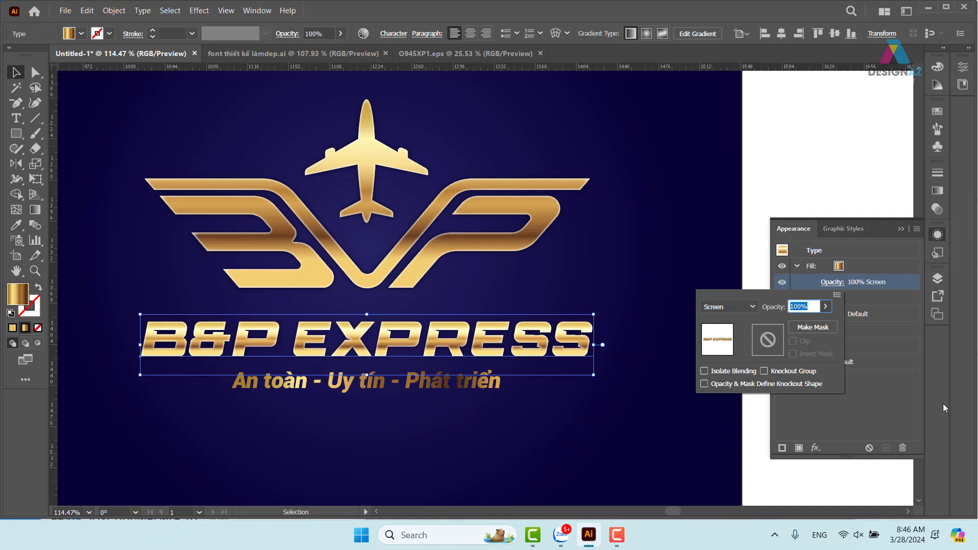
pyautogui.write('68')
pyautogui.press('Return')
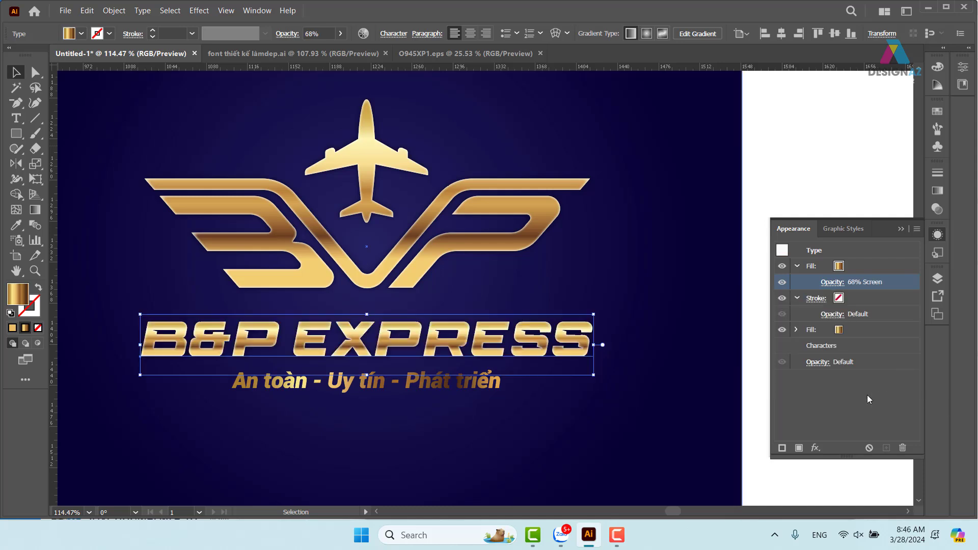
pyautogui.click(817, 163)
# Step: Add a second gold gradient fill to the tagline under the gold B&P EXPRESS text
pyautogui.click(457, 378)
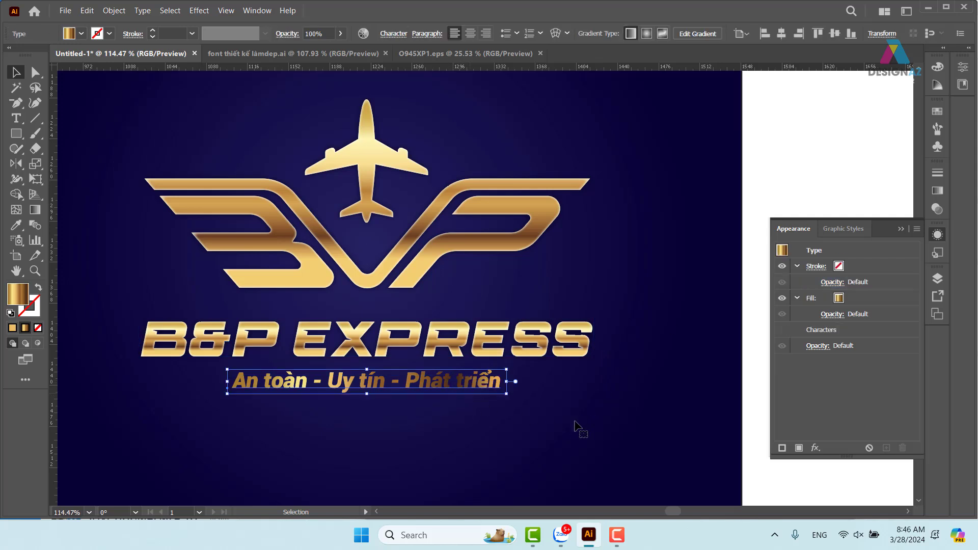
pyautogui.click(916, 229)
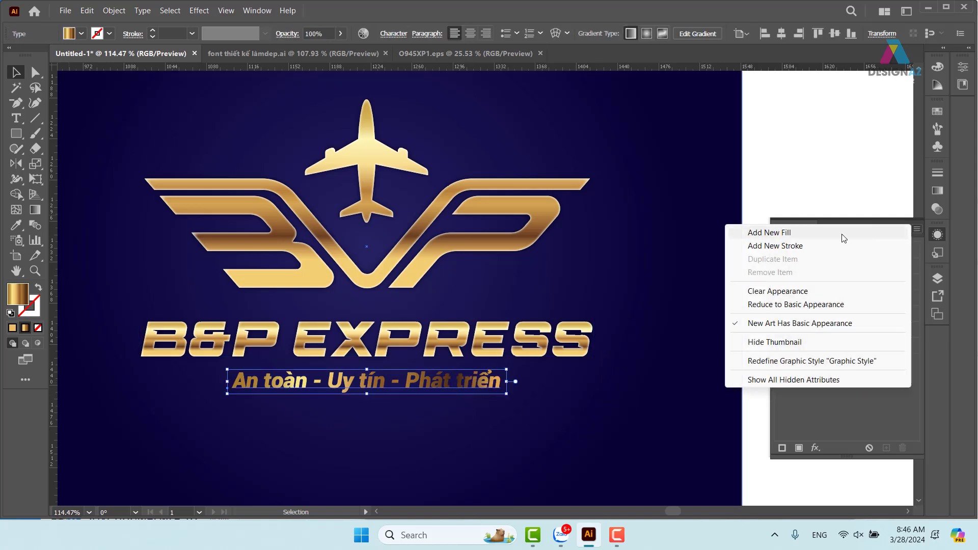
pyautogui.click(814, 237)
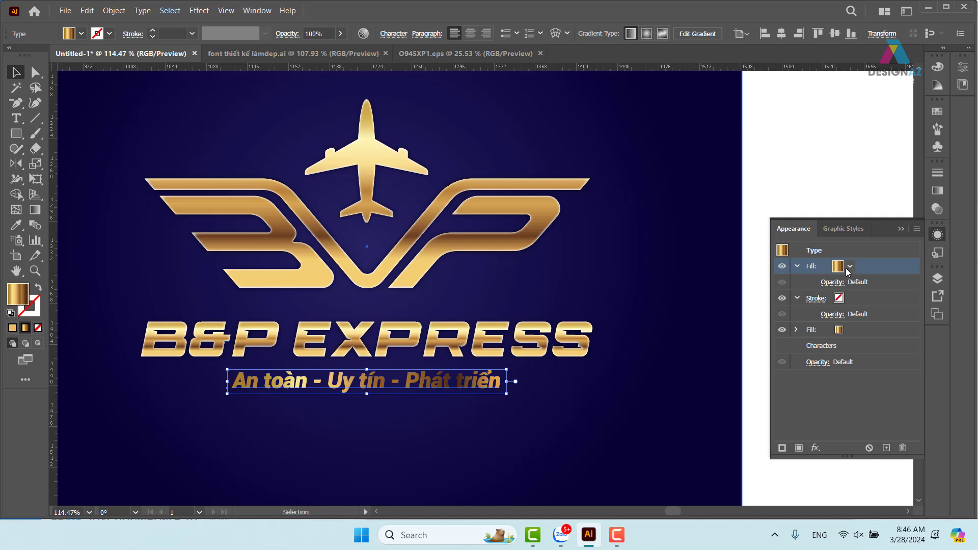
pyautogui.click(849, 268)
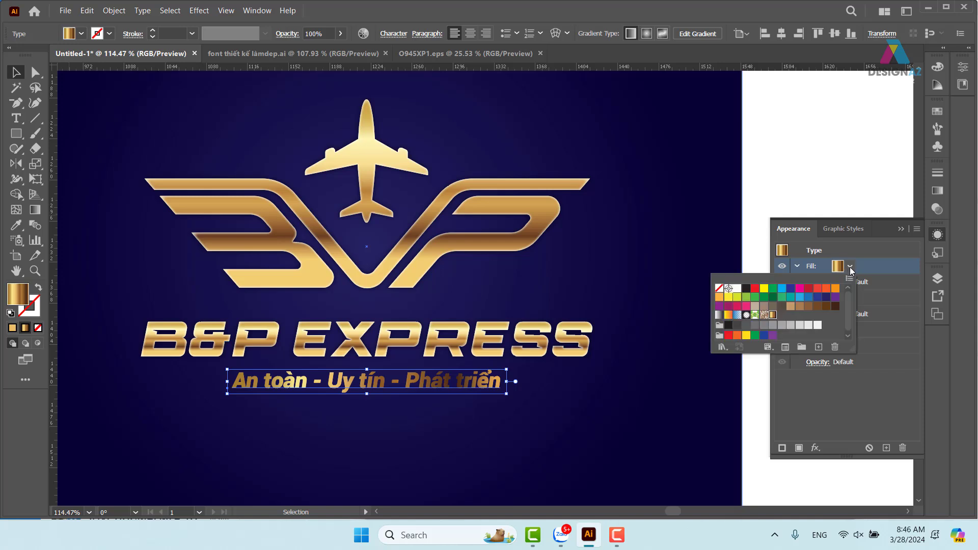
pyautogui.click(849, 268)
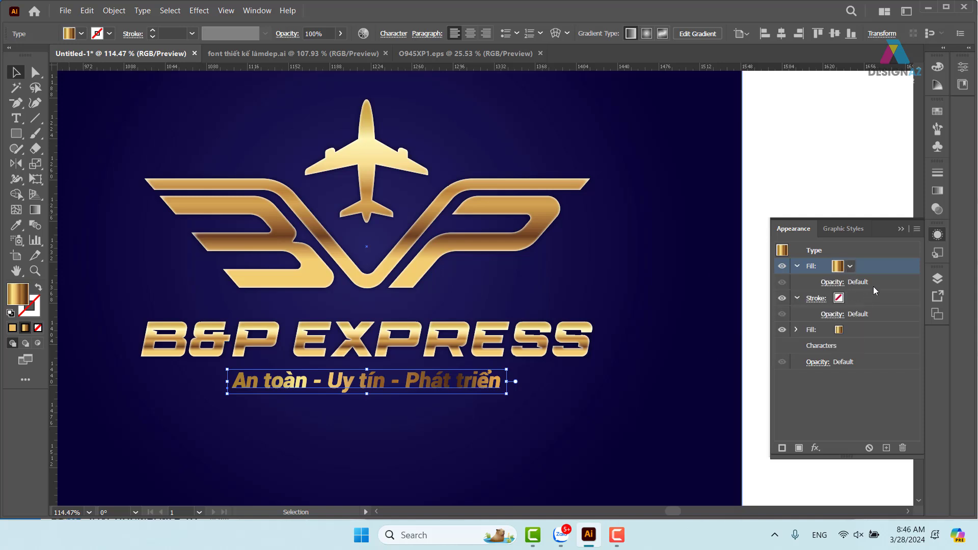
# Step: Set the tagline's added fill to Screen blending at full opacity and deselect the tagline
pyautogui.click(835, 289)
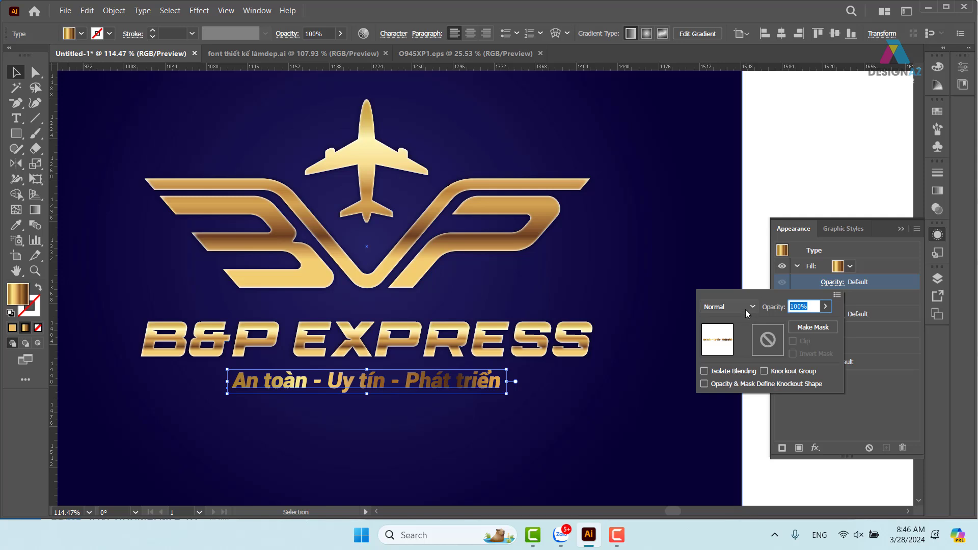
pyautogui.click(747, 307)
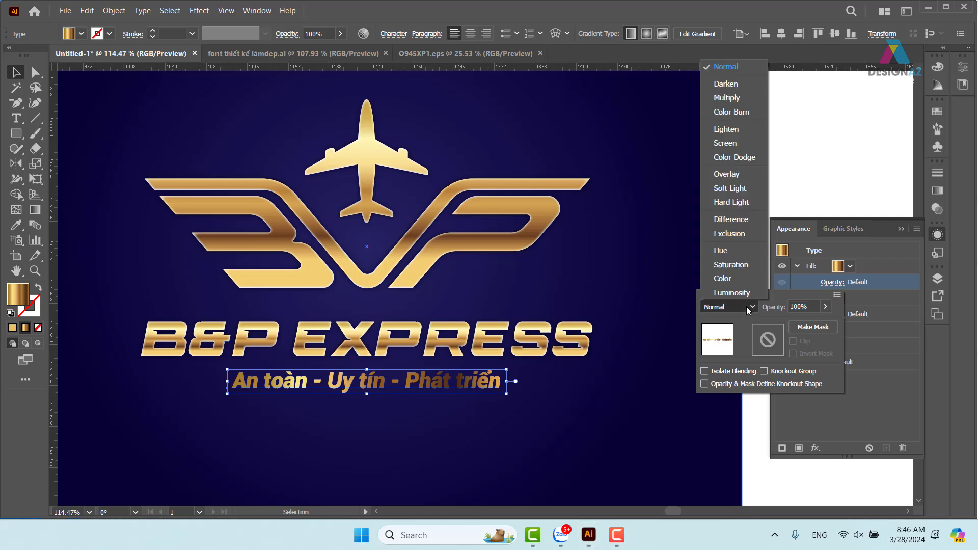
pyautogui.click(736, 143)
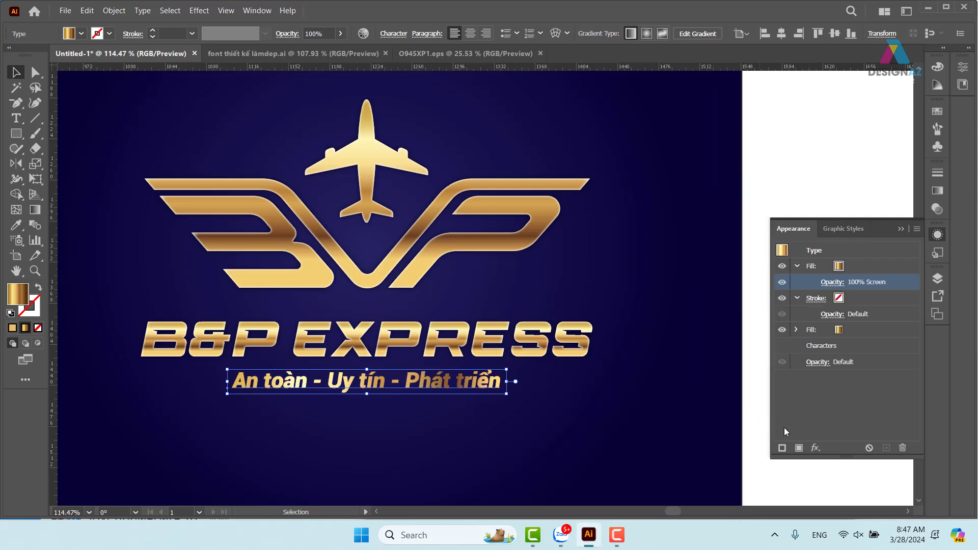
pyautogui.click(822, 477)
# Step: Examine the finished gold logo on its dark blue background, both from a distance and close up
pyautogui.hotkey('ctrl', '-')
pyautogui.hotkey('ctrl', '-')
pyautogui.hotkey('ctrl', '-')
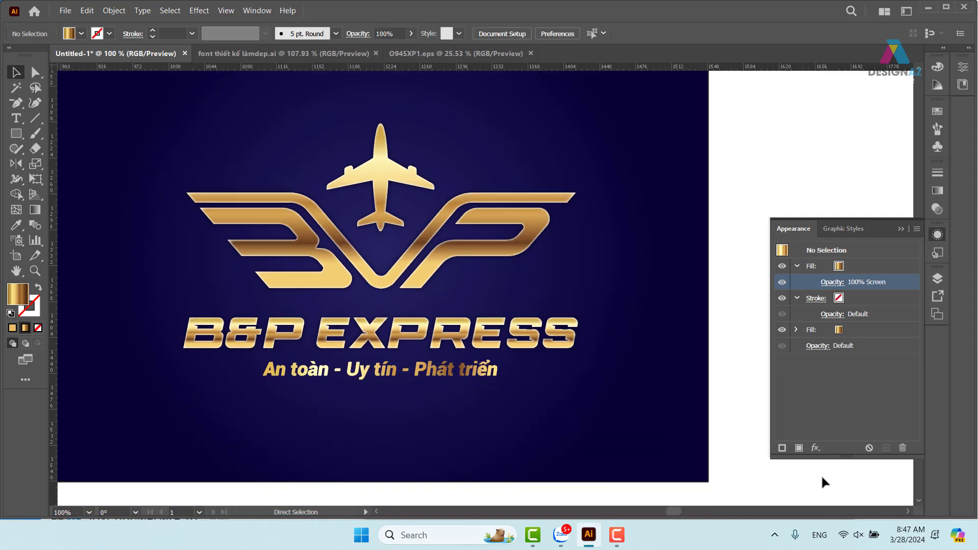
pyautogui.hscroll(-2, 692, 433)
pyautogui.click(603, 372)
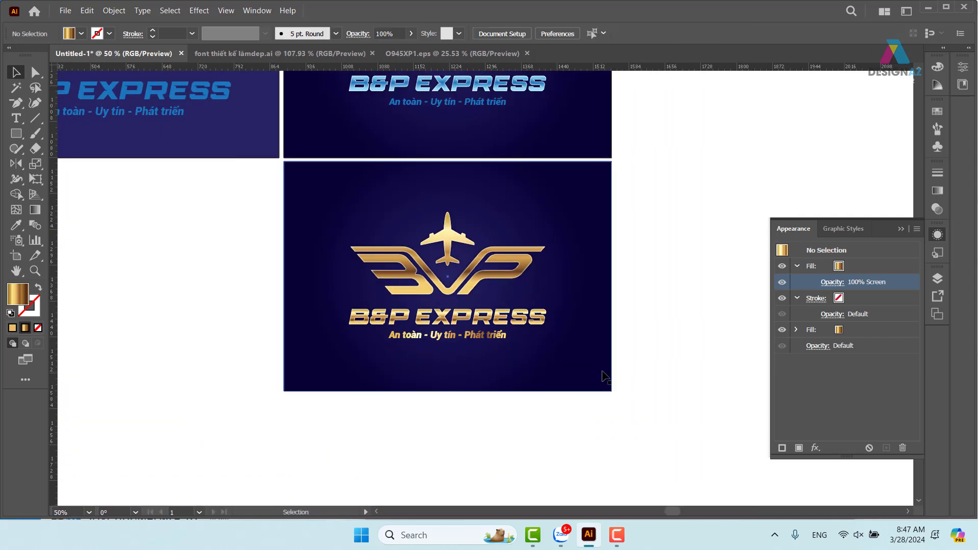
pyautogui.click(655, 319)
pyautogui.press('z')
pyautogui.moveTo(378, 238); pyautogui.dragTo(502, 325)
pyautogui.hscroll(3, 494, 324)
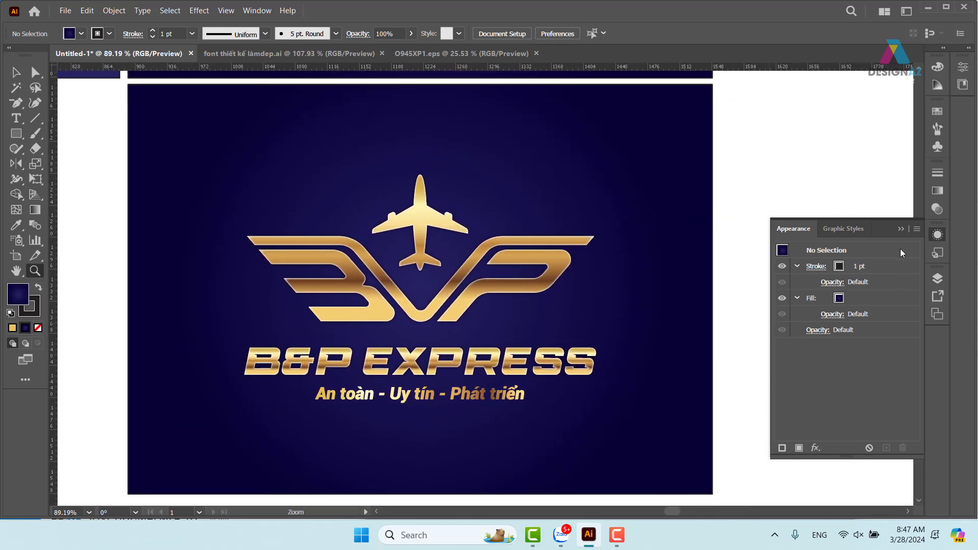
# Step: Hide the appearance settings and examine all the logo color versions together
pyautogui.click(901, 229)
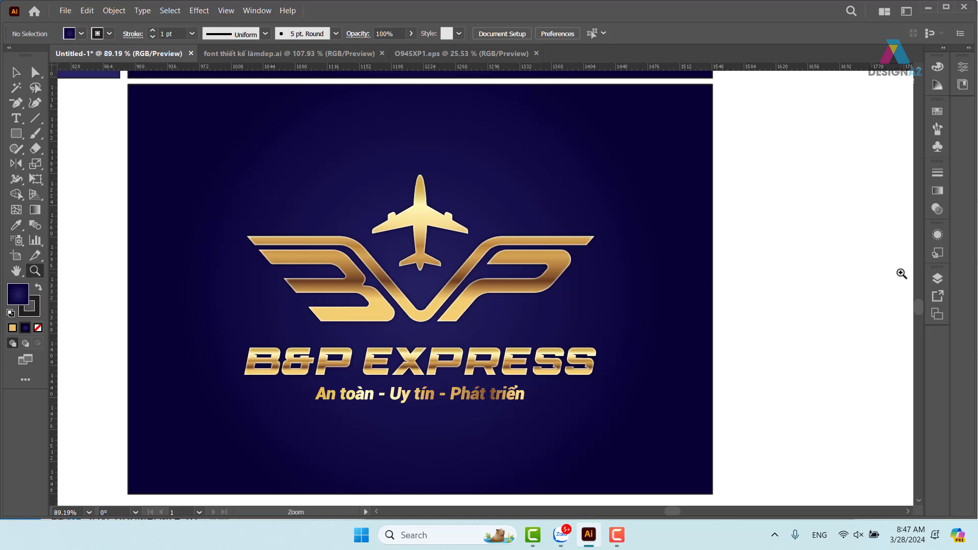
pyautogui.hotkey('ctrl', '-')
pyautogui.hotkey('ctrl', '-')
pyautogui.hotkey('ctrl', '-')
pyautogui.hotkey('ctrl', '-')
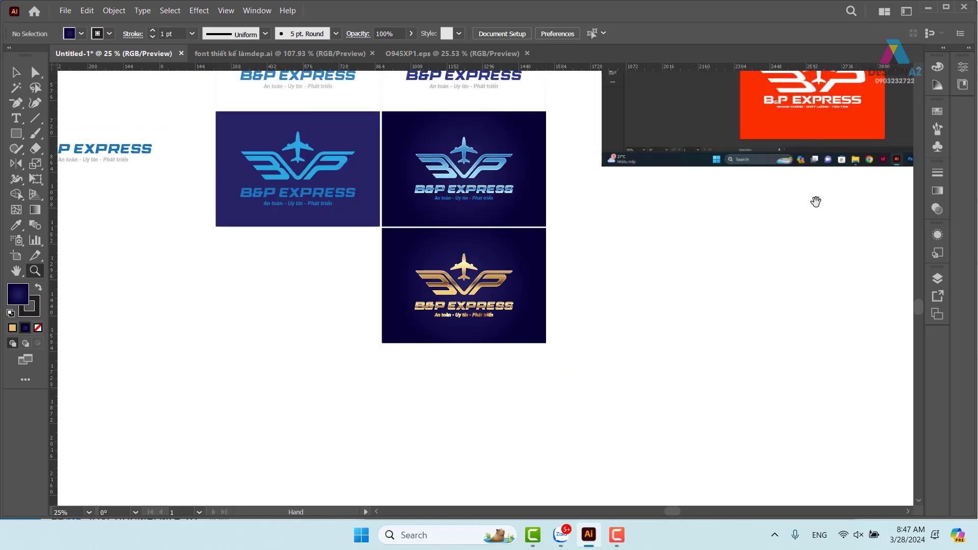
pyautogui.moveTo(657, 208); pyautogui.dragTo(762, 383)
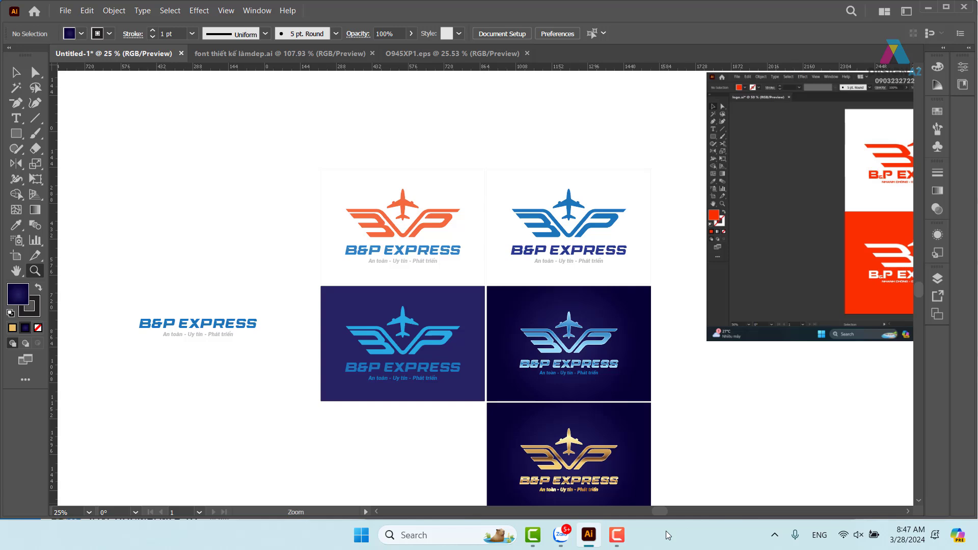
pyautogui.click(617, 535)
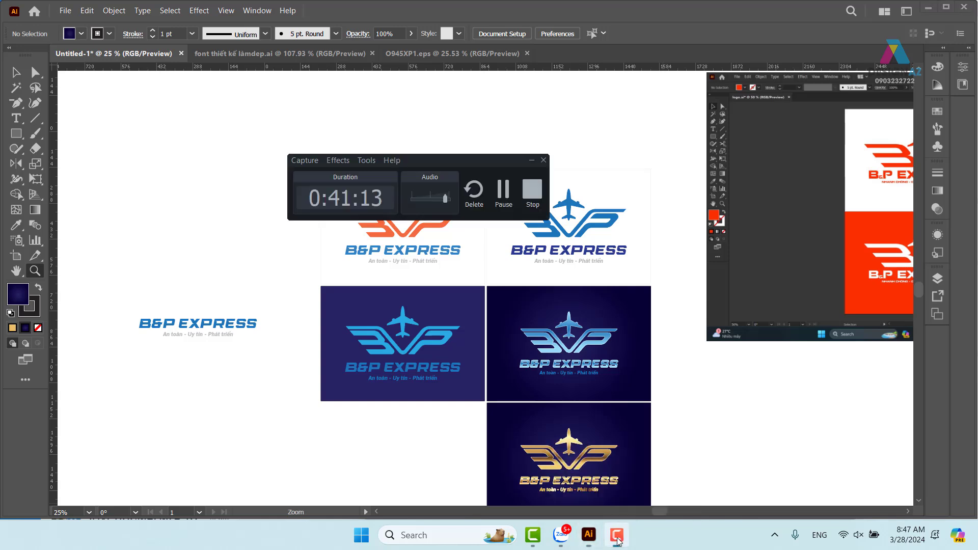